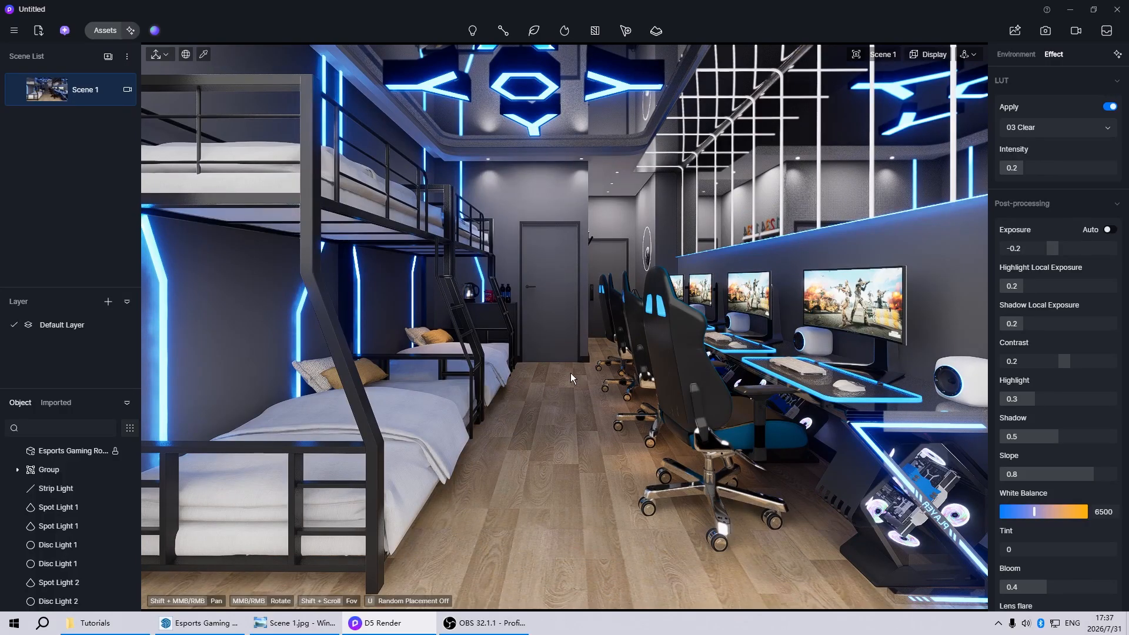
Examine the finished gaming room from outside and in Scene 1, including its spotlight and disc light settings, and hide the light source icons.
scroll(569, 373, down, 10)
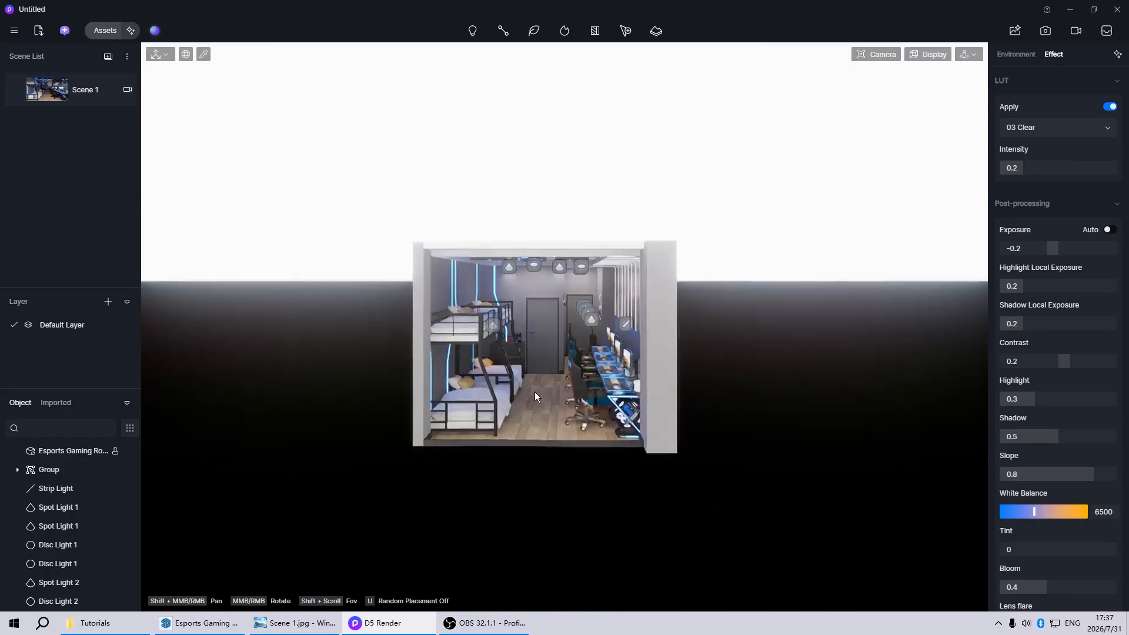
middle_drag(452, 372, 650, 136)
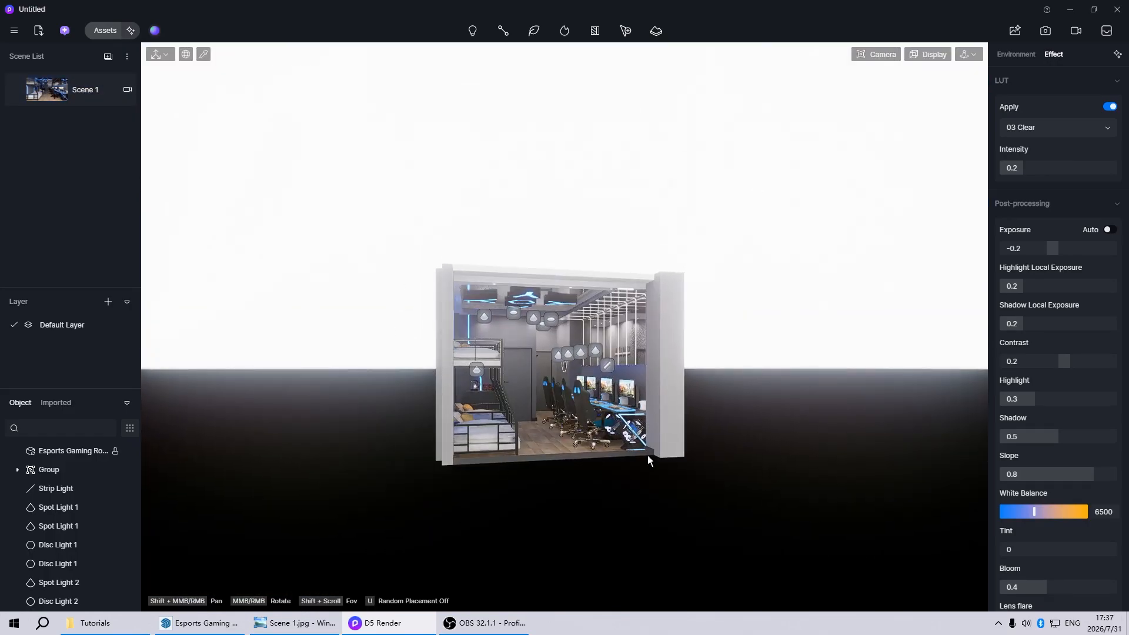
scroll(639, 410, up, 5)
click(55, 88)
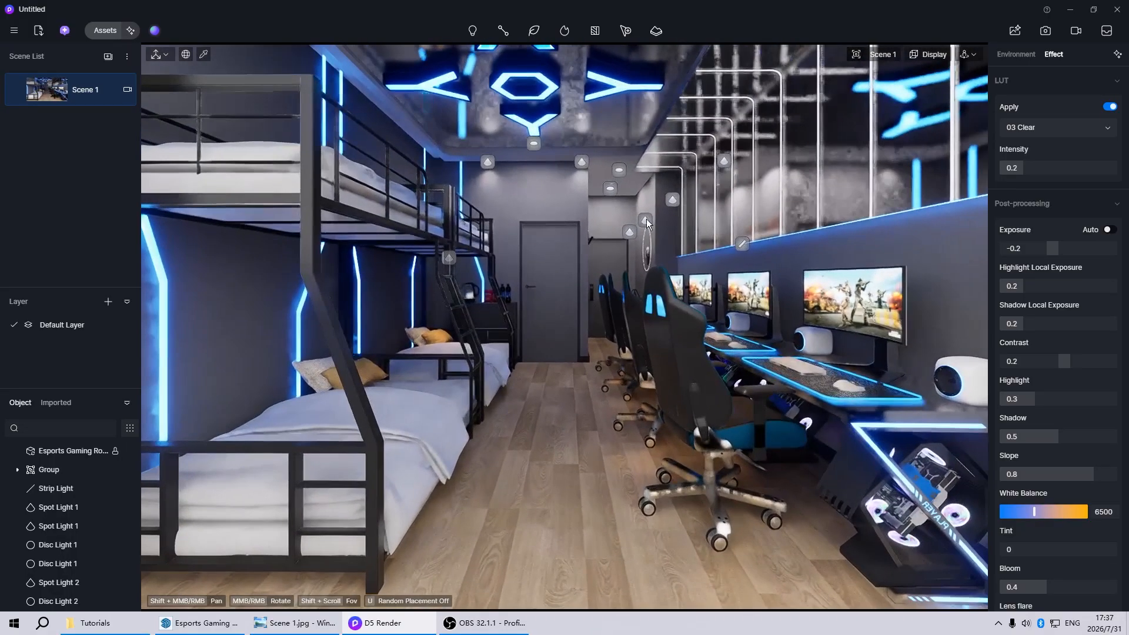
click(647, 220)
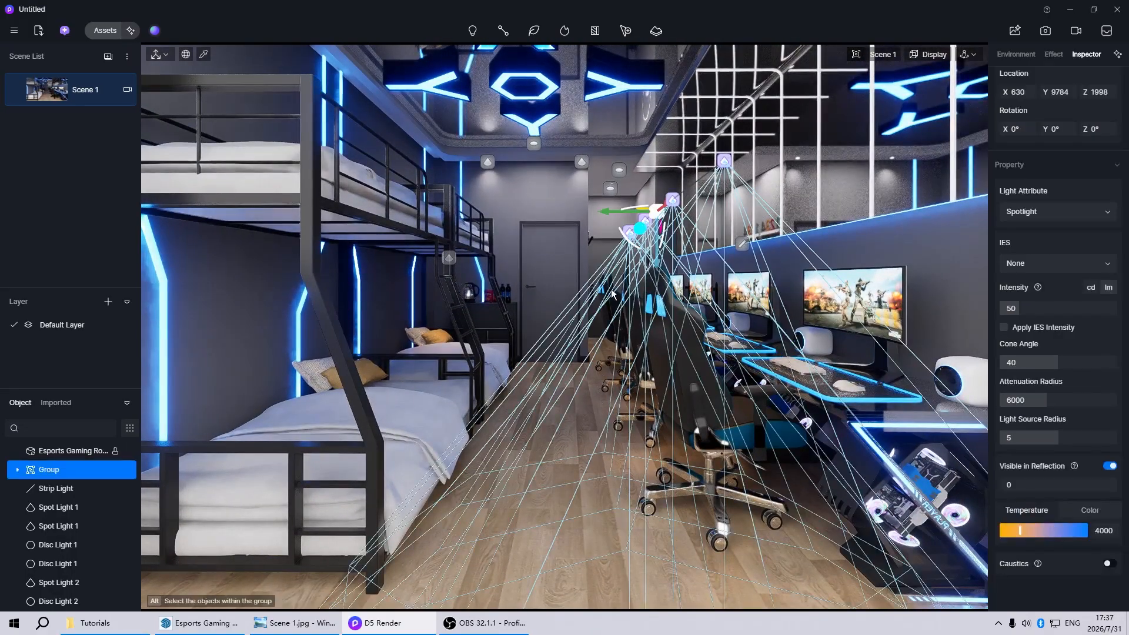
click(581, 162)
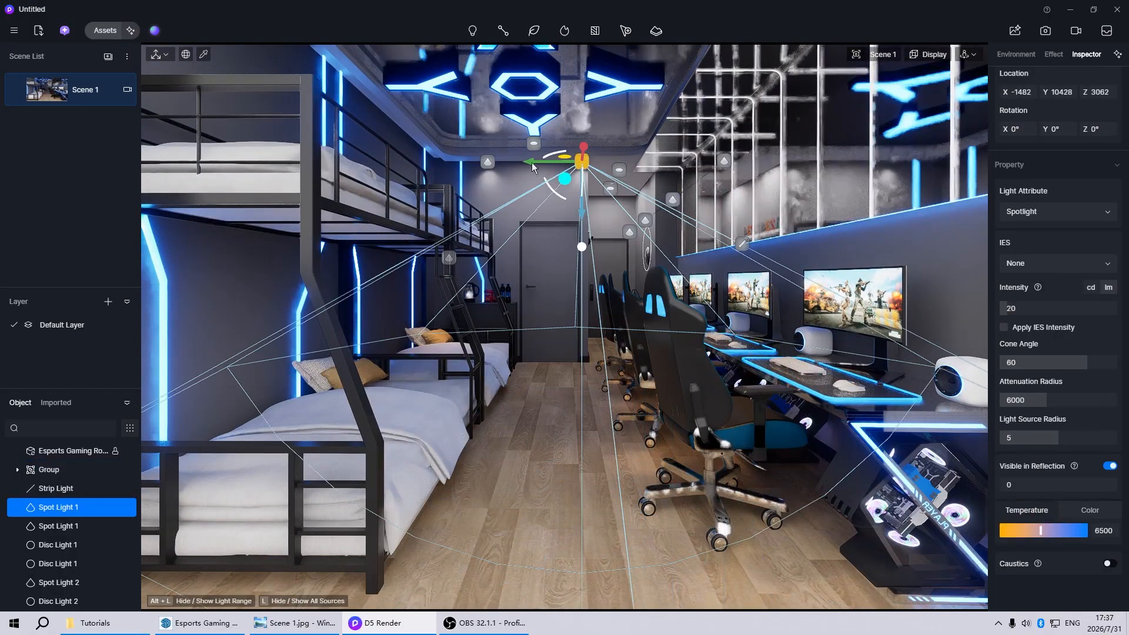
click(611, 189)
click(619, 170)
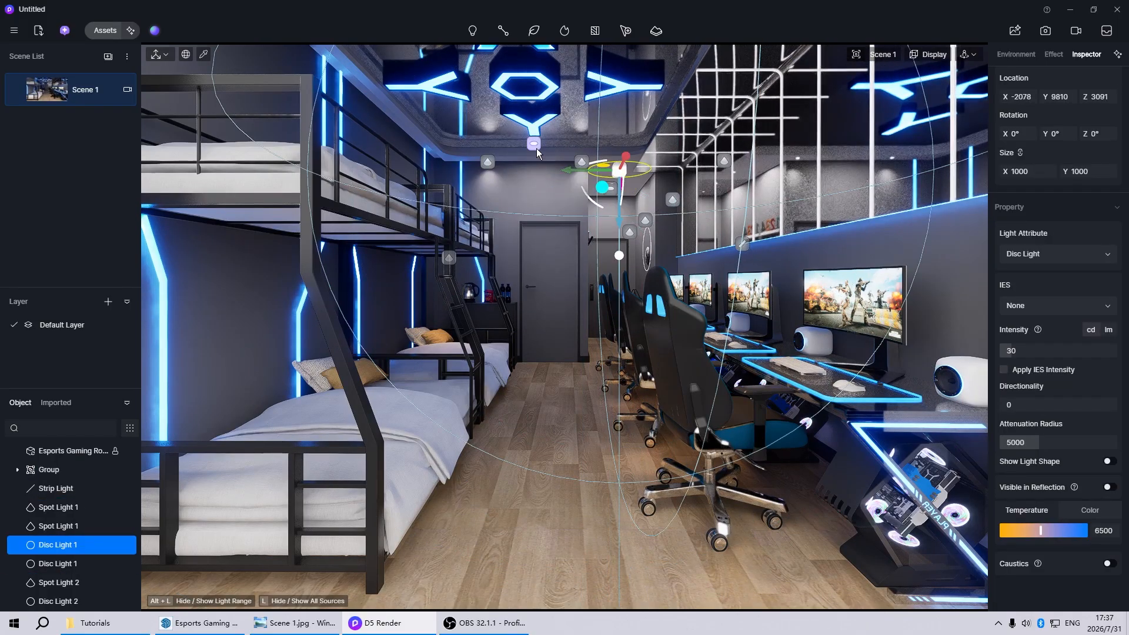
click(507, 88)
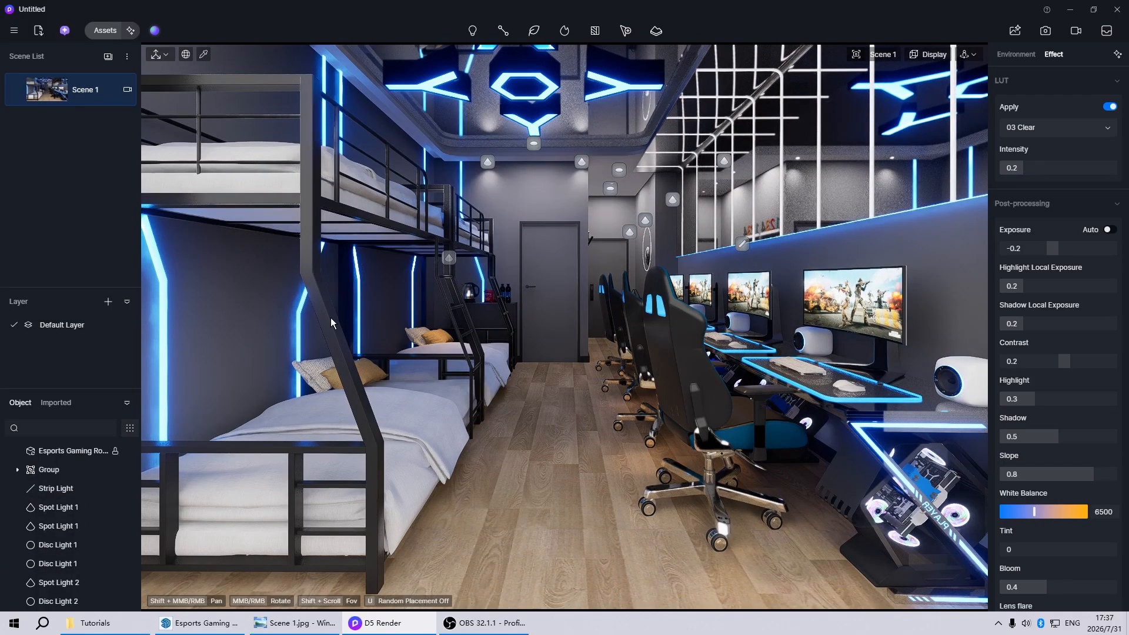
key(l)
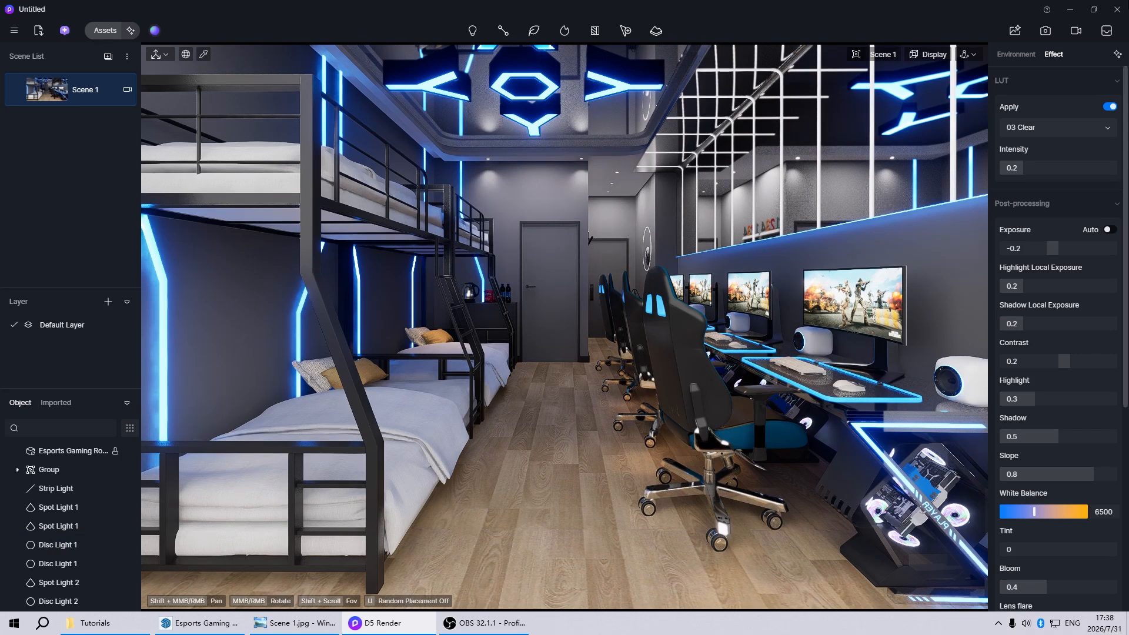
Sync the SketchUp gaming room model to a new D5 Render project and create a scene from its view.
click(1117, 9)
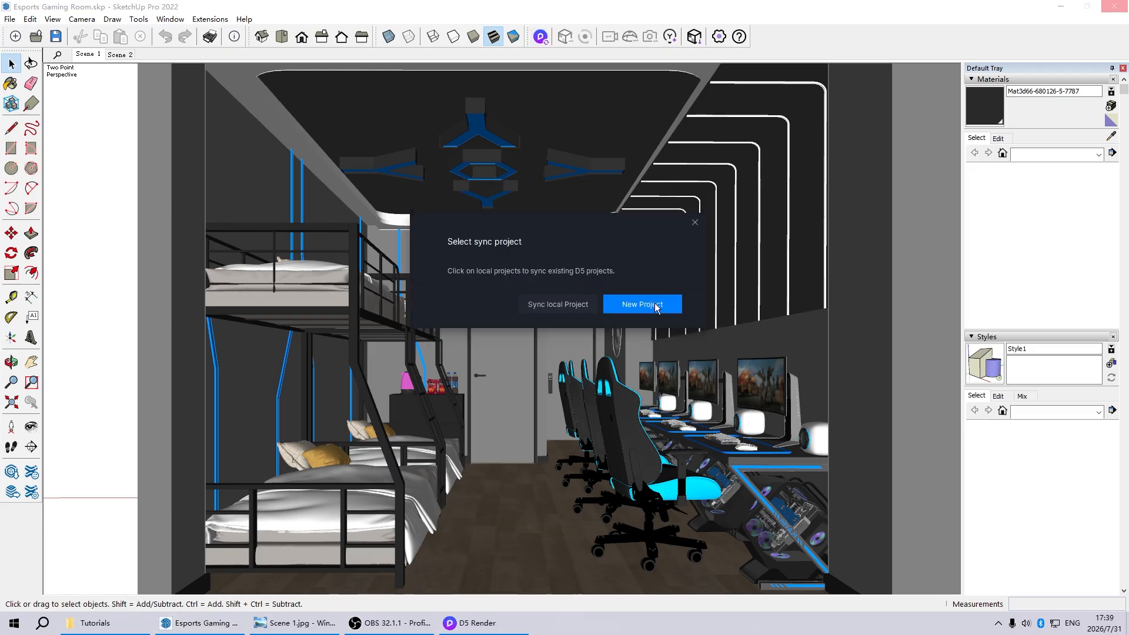
click(643, 304)
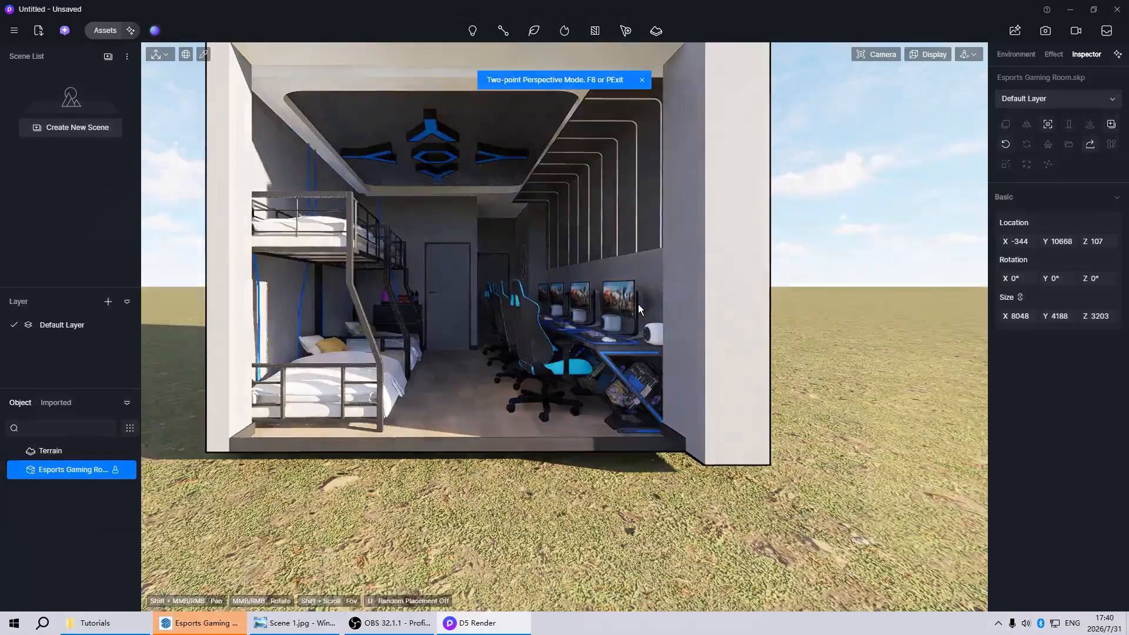
click(90, 129)
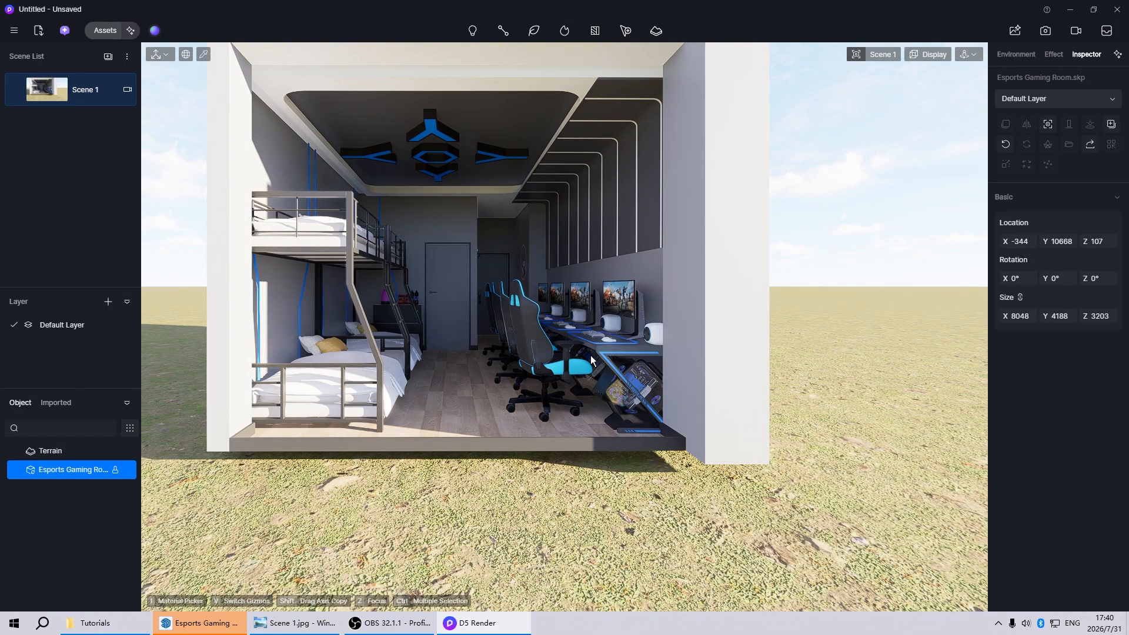
Set the Scene 1 camera to Two-point Perspective projection with a 3:2 aspect ratio.
click(128, 90)
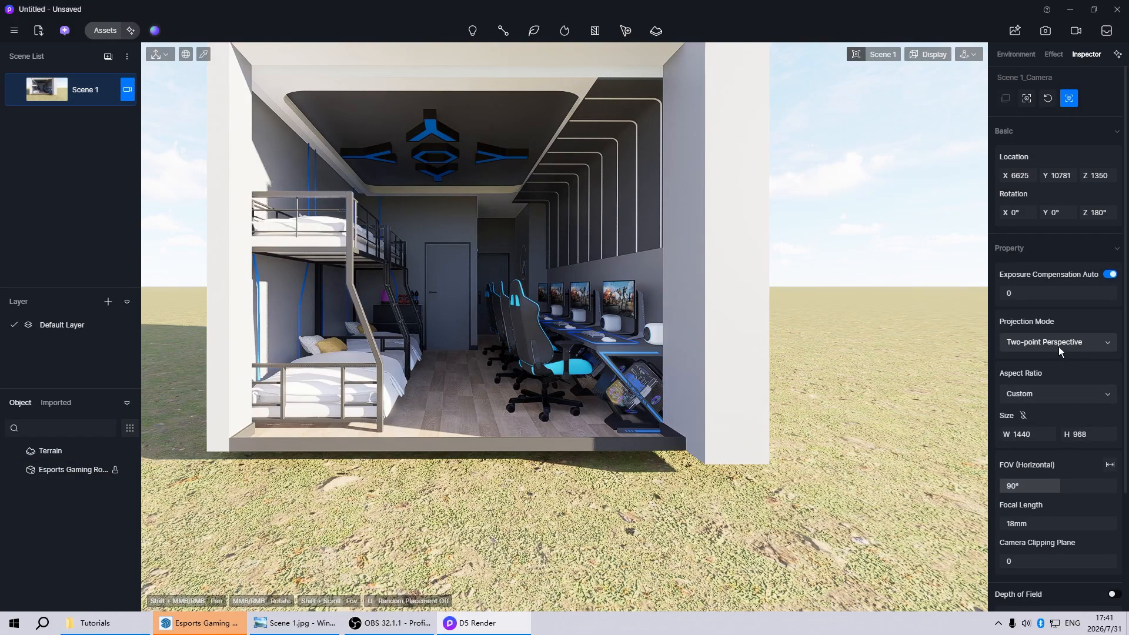
click(1058, 343)
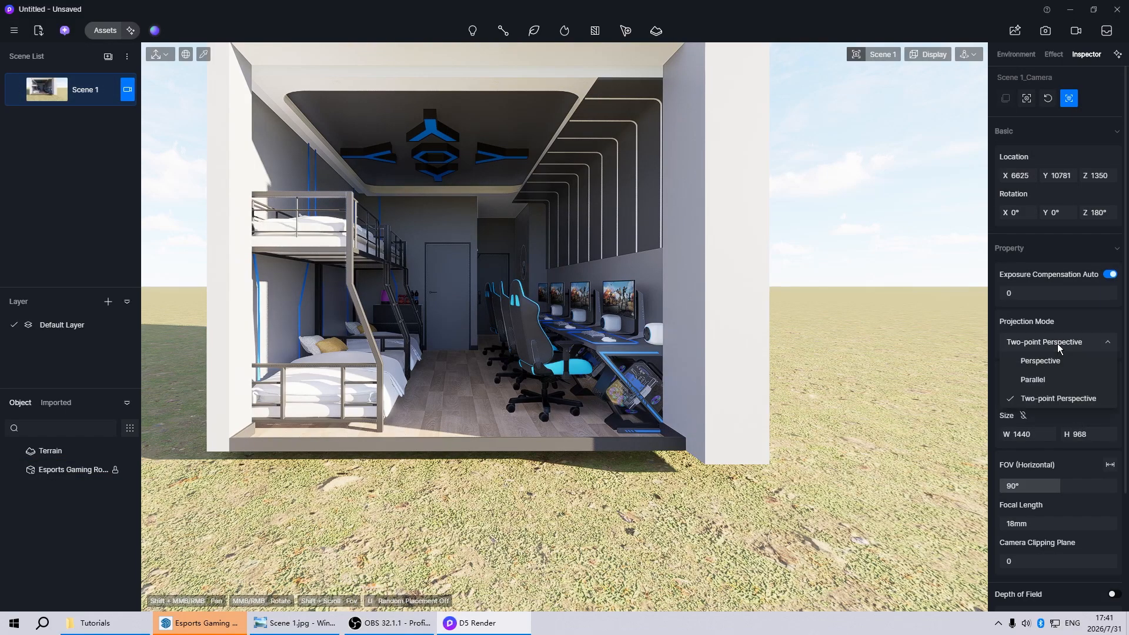
click(1047, 398)
click(1036, 395)
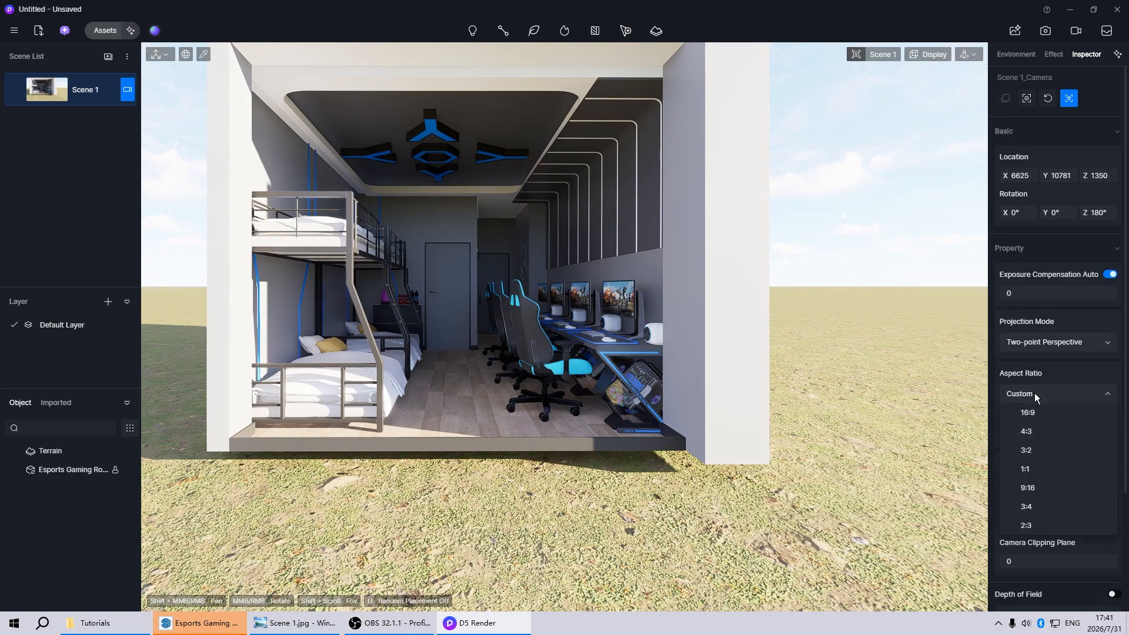
click(1027, 450)
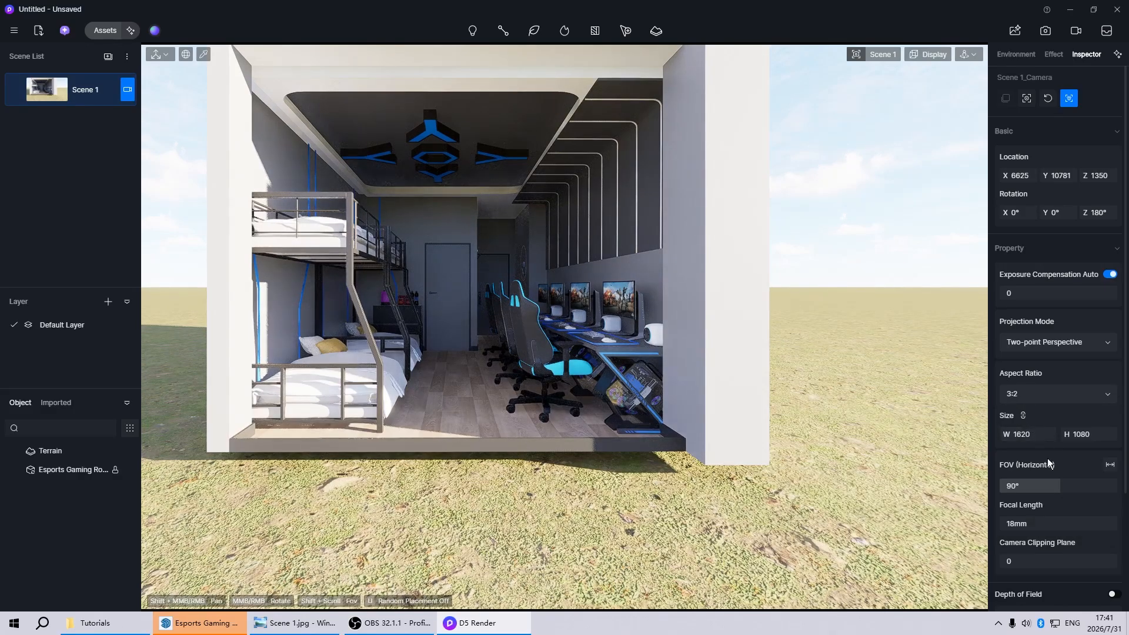
Switch the viewport navigation to Fly mode with a movement speed of 1.
click(969, 55)
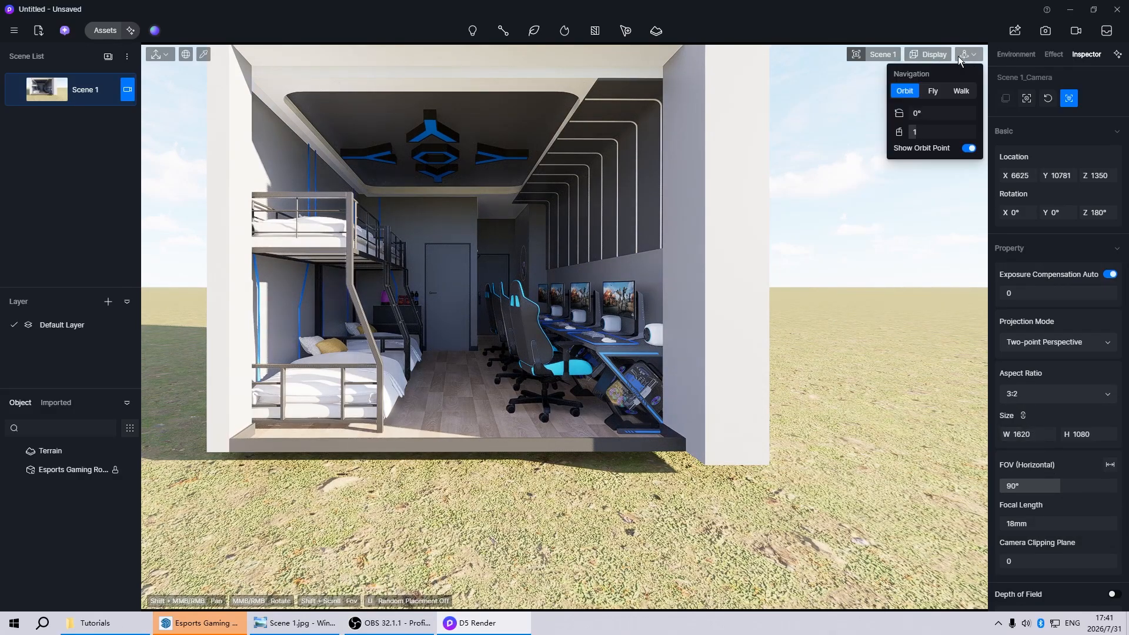
click(932, 90)
click(925, 117)
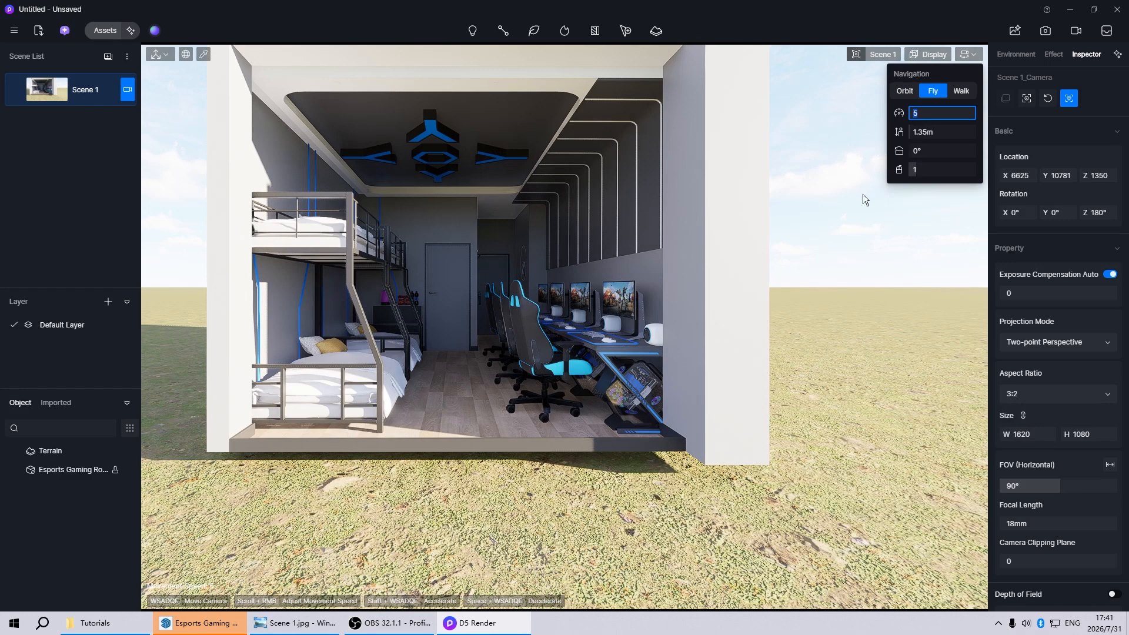
key(Return)
click(753, 15)
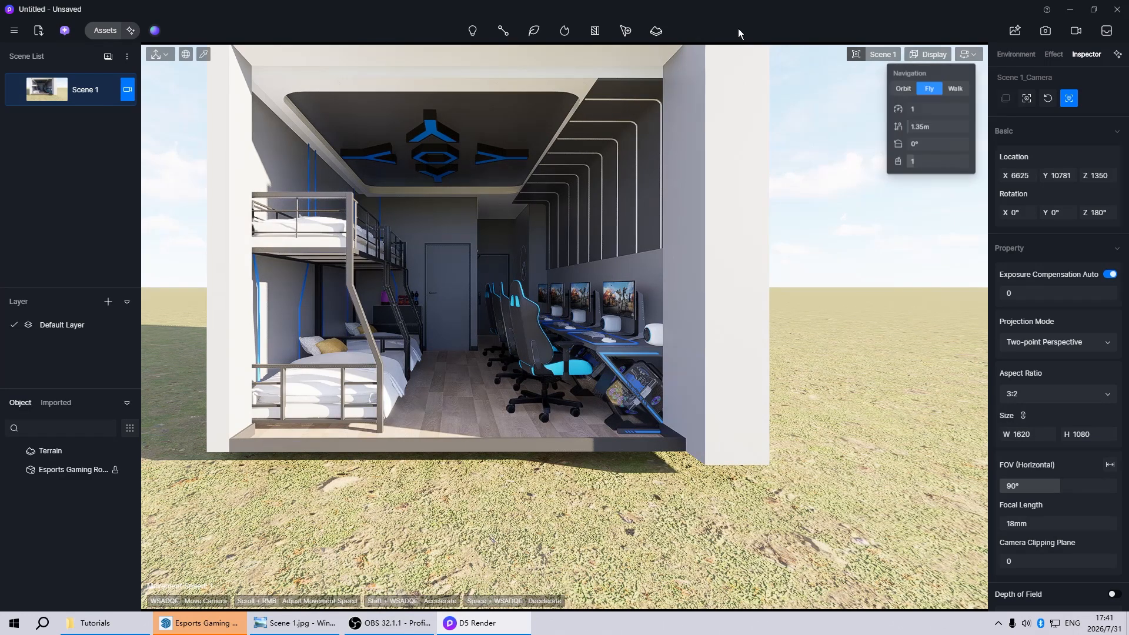
Move the camera inside the room to about X 4717, Y 10718, Z 1350 and update Scene 1 with this view.
key(w)
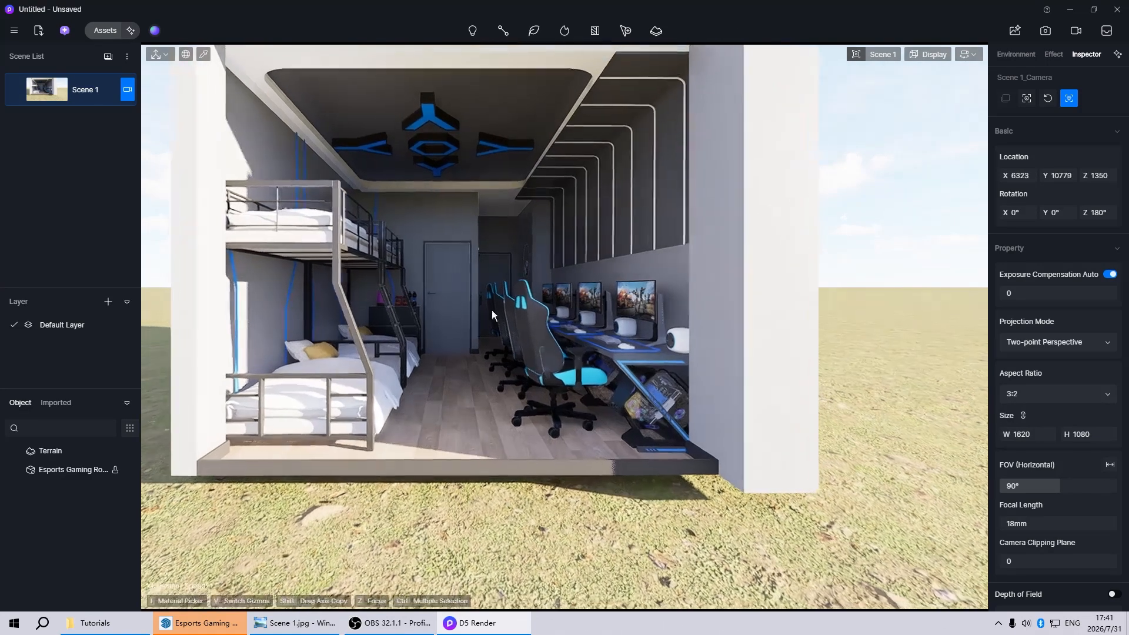
right_drag(493, 311, 470, 280)
key(w)
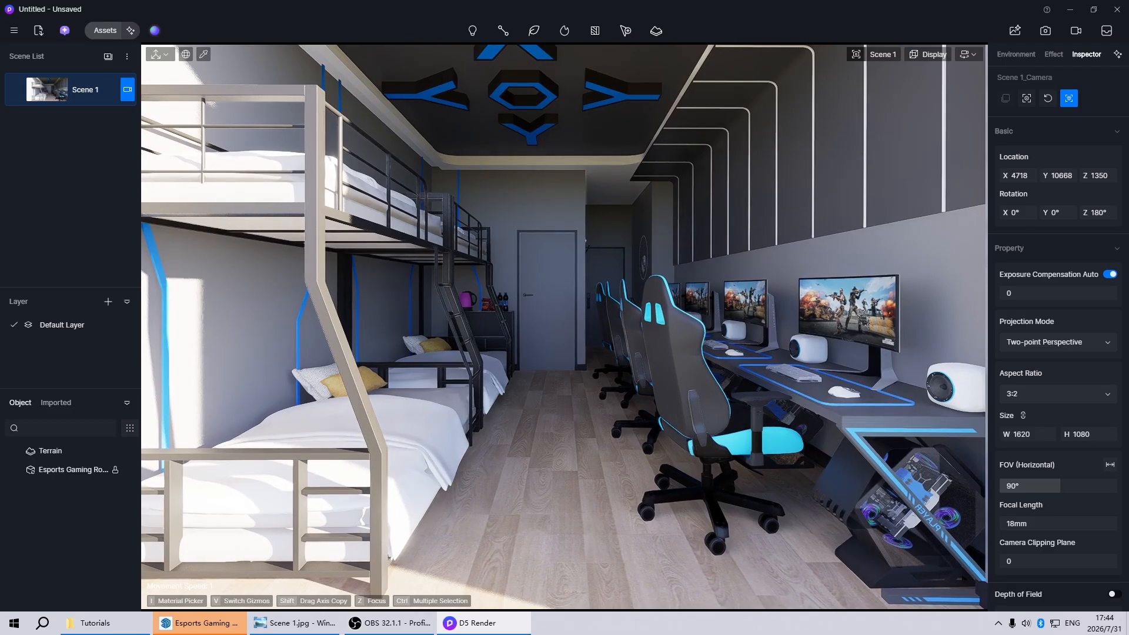
scroll(500, 236, up, 1)
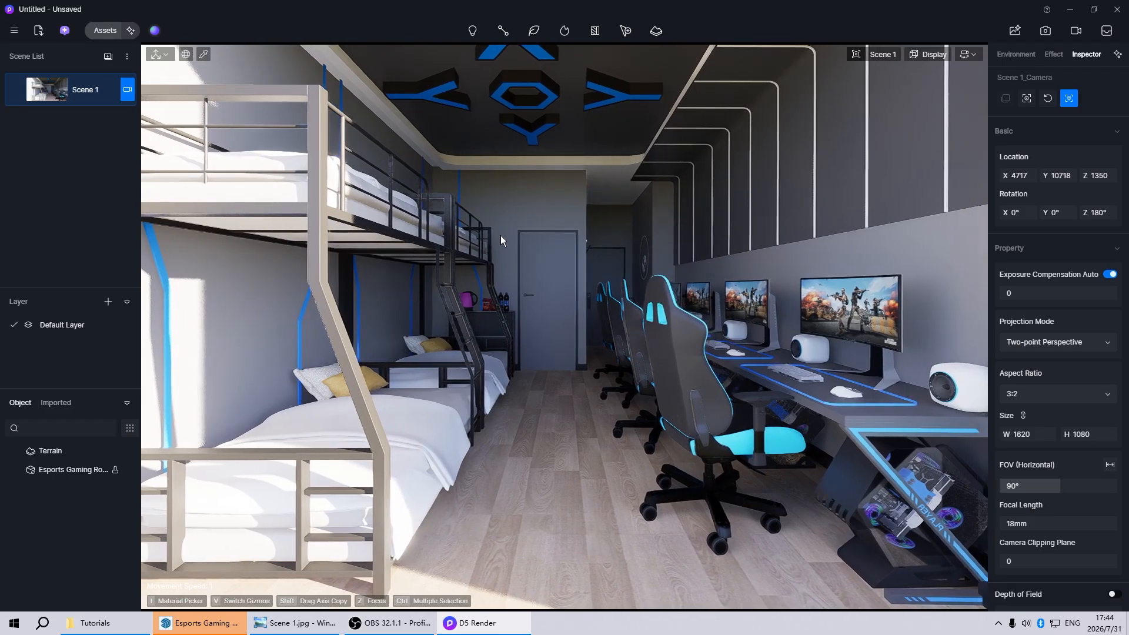
mouse_move(38, 94)
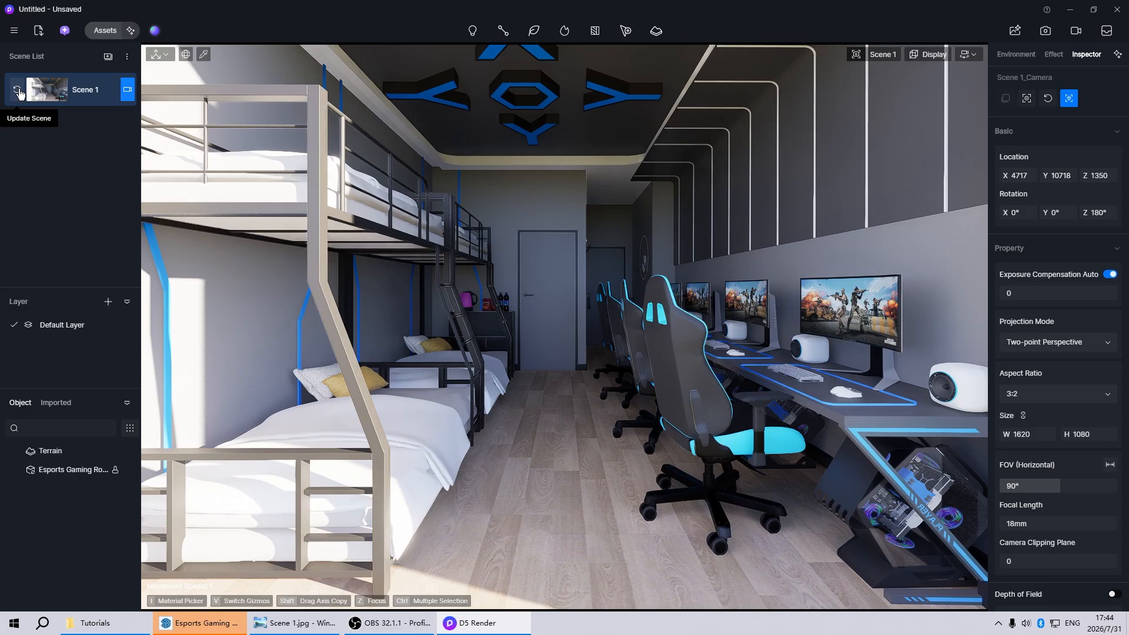
click(20, 93)
click(535, 323)
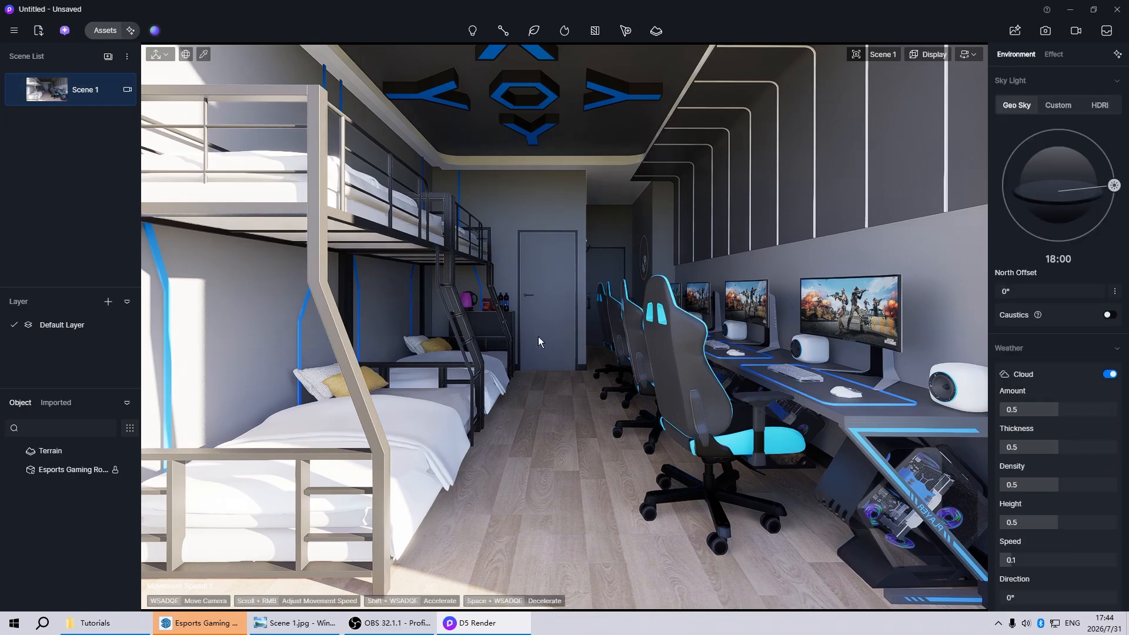
Examine the room model and surrounding terrain from outside, and return to the Scene 1 view.
scroll(541, 353, down, 10)
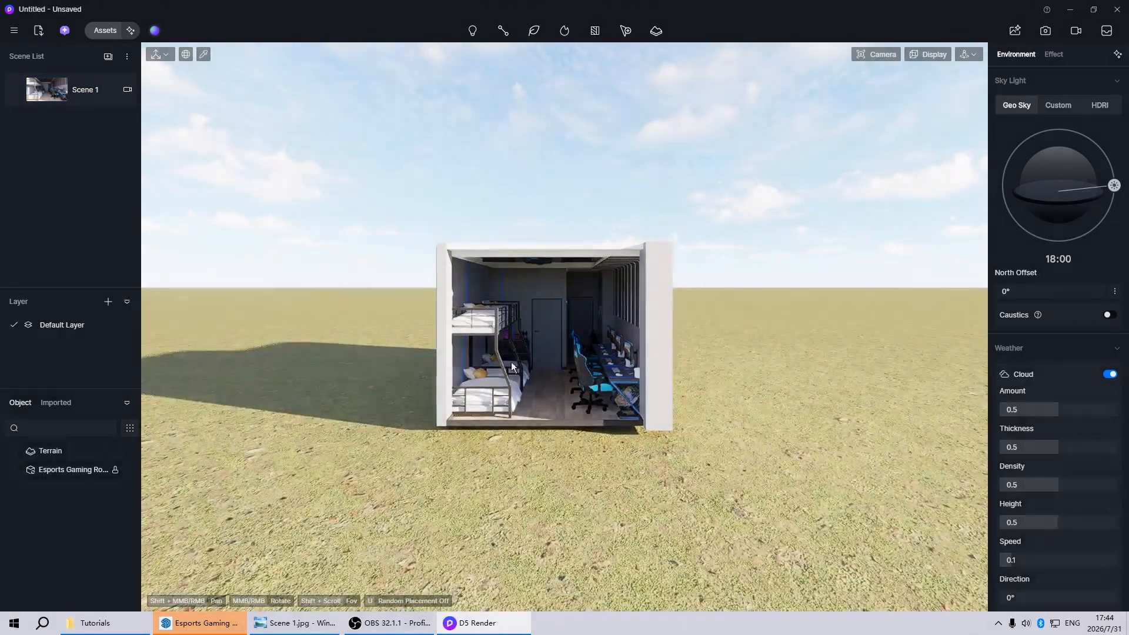
middle_drag(511, 363, 507, 357)
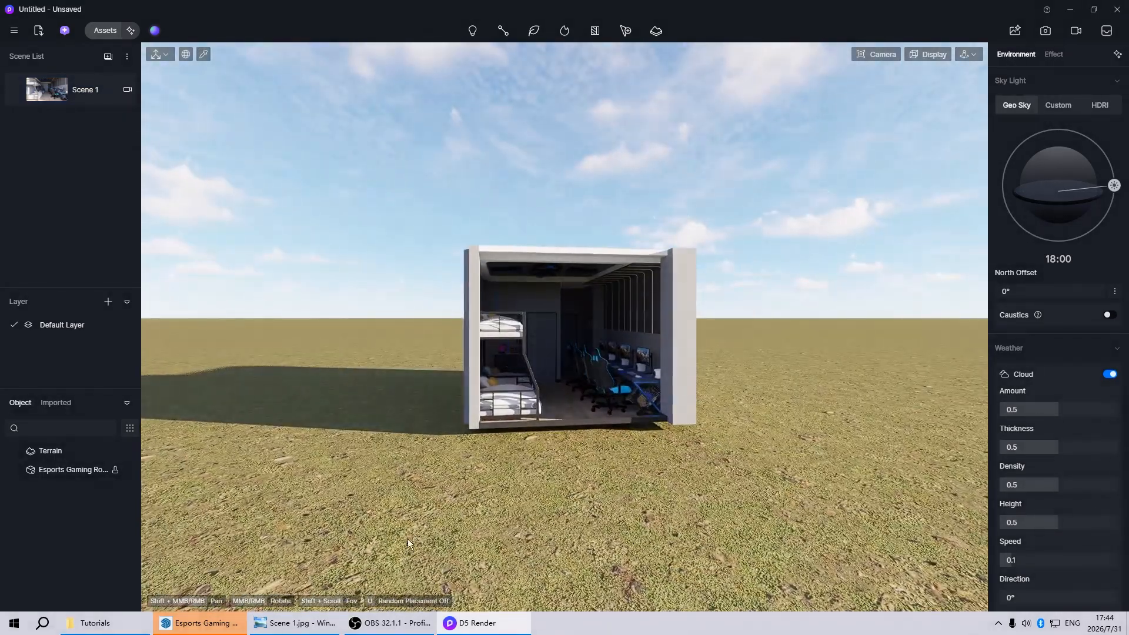
scroll(441, 284, up, 5)
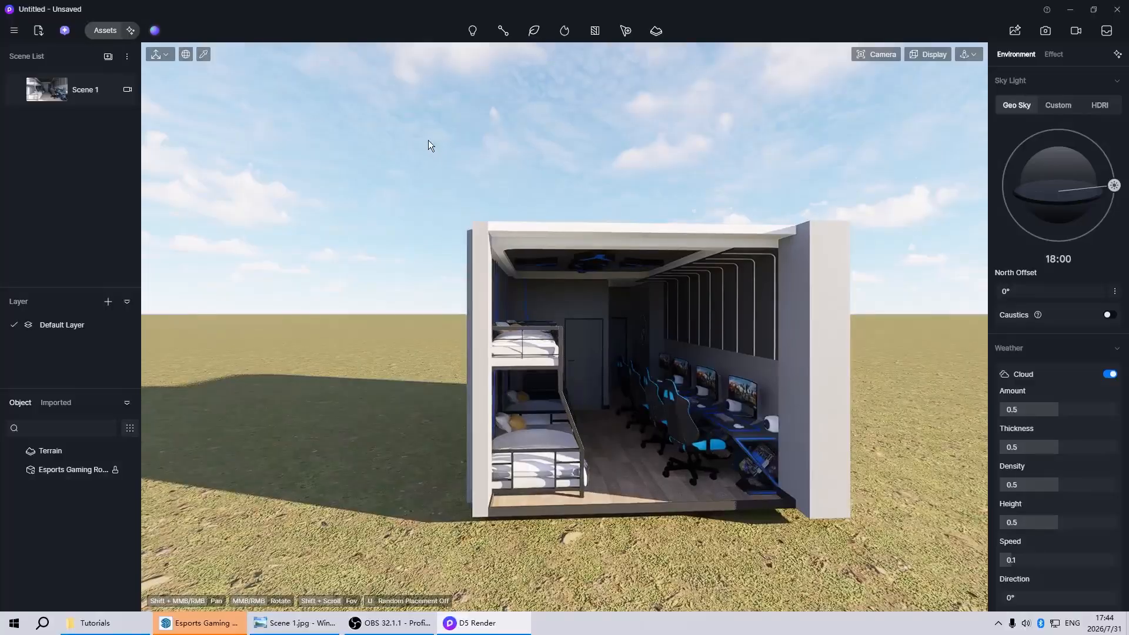
scroll(687, 447, up, 5)
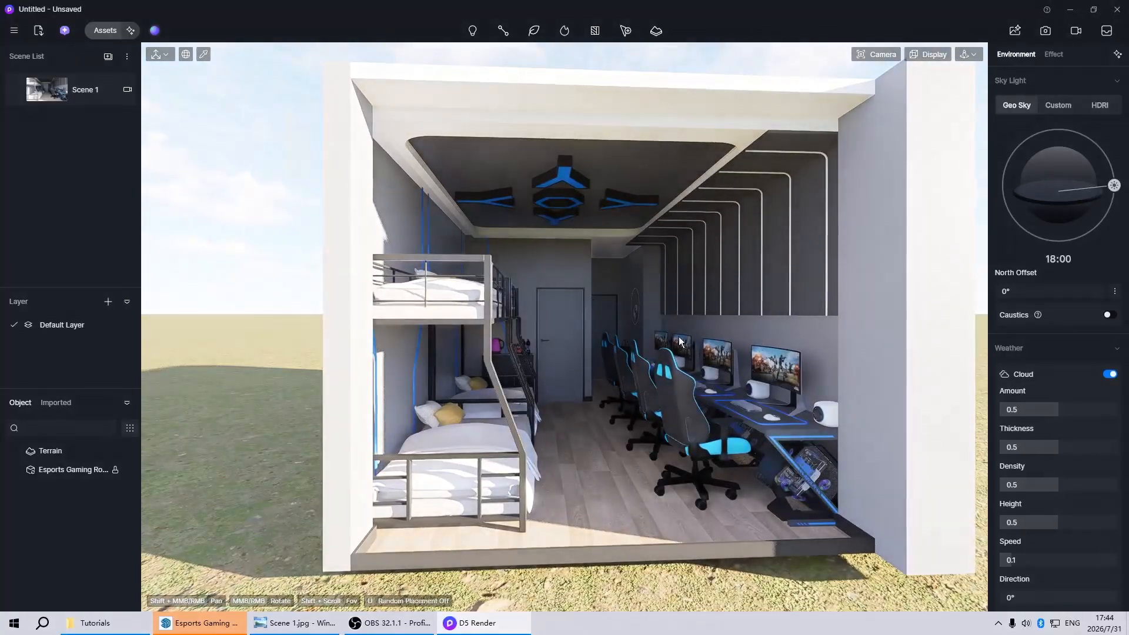
scroll(680, 338, up, 4)
scroll(598, 296, down, 8)
click(62, 97)
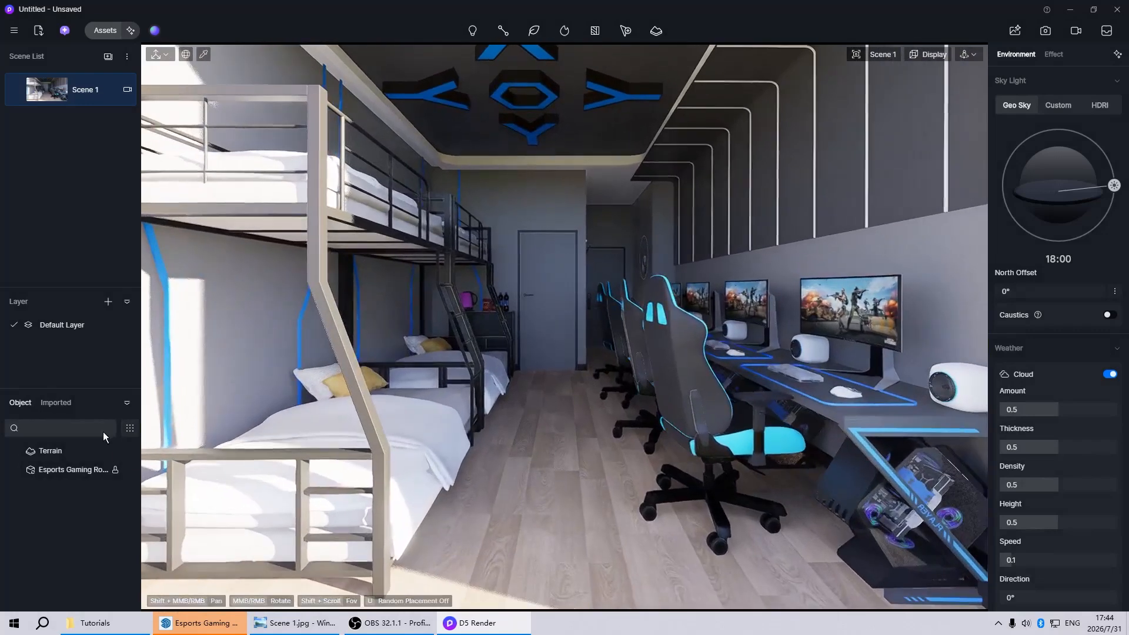
Delete the Terrain object from the project.
right_click(51, 454)
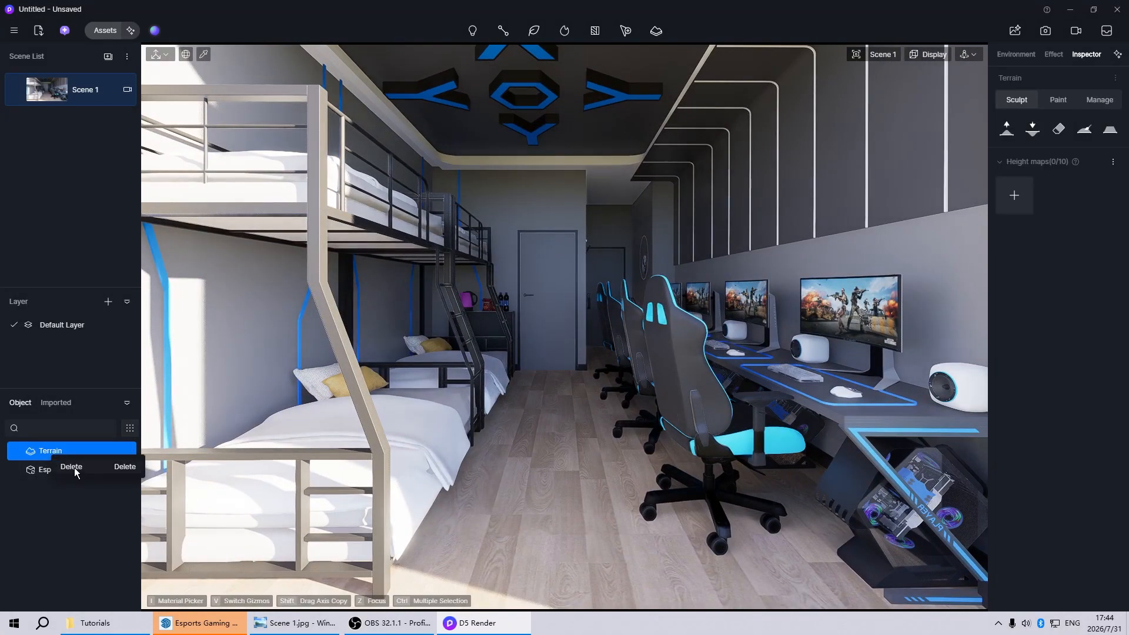
click(72, 468)
click(557, 294)
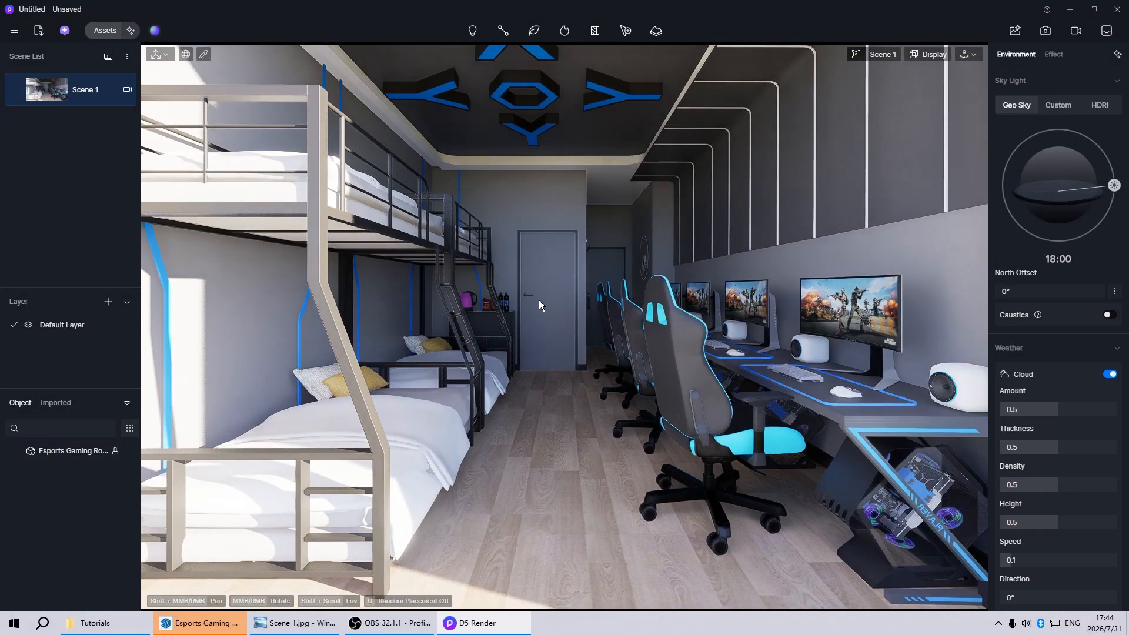
Turn off automatic exposure compensation in the post-processing effects and set the exposure to -0.3.
click(1054, 54)
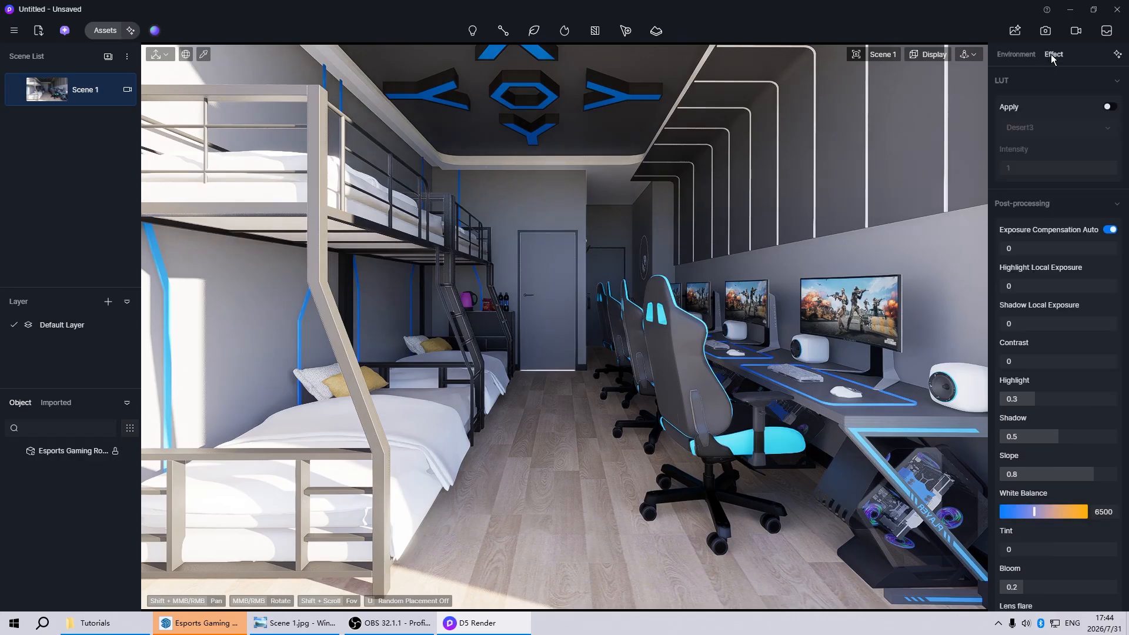
click(1110, 230)
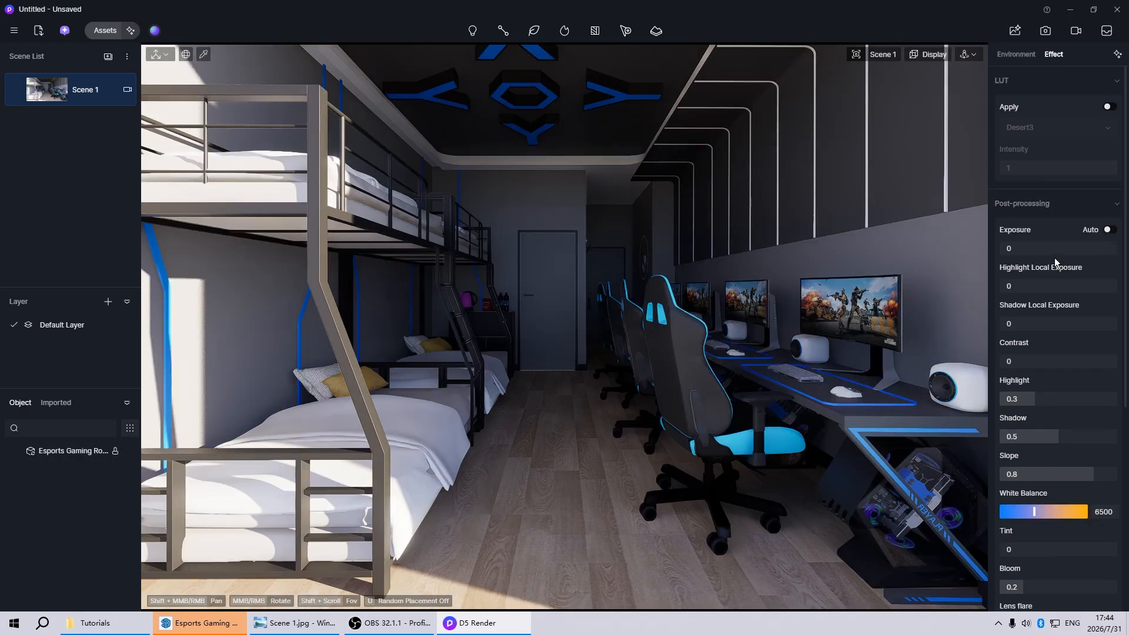
drag(1062, 247, 1046, 248)
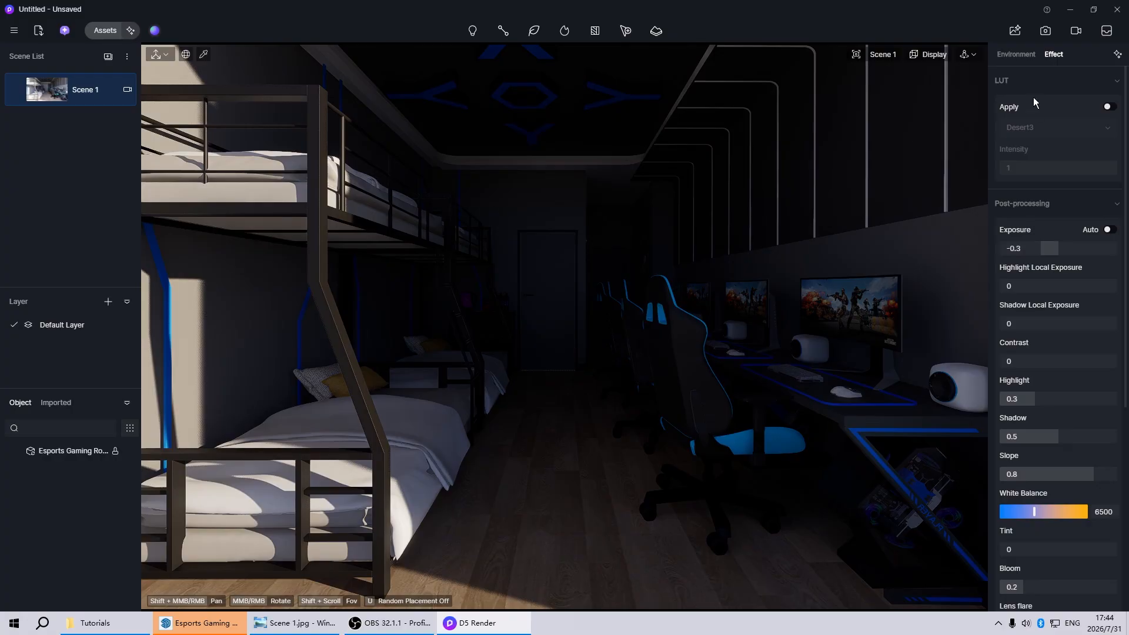
Change the environment's sky light type from Geo Sky to HDRI.
click(1023, 57)
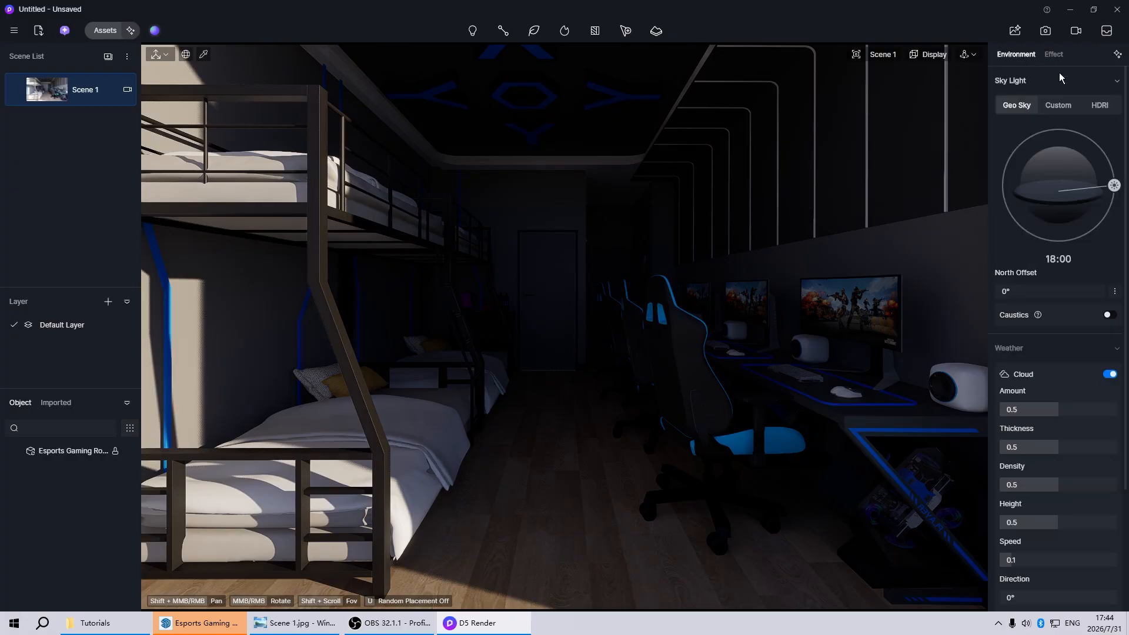
click(1096, 103)
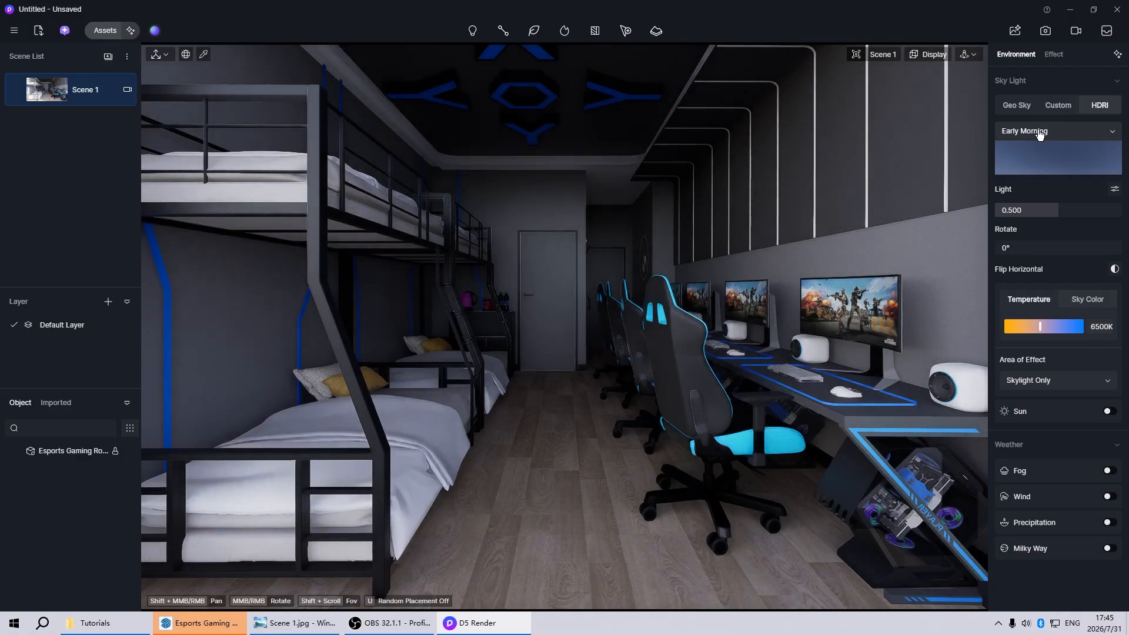
Set the sky light's HDRI map to True Shadow 2 from the custom HDRI collection.
click(1040, 133)
click(1021, 190)
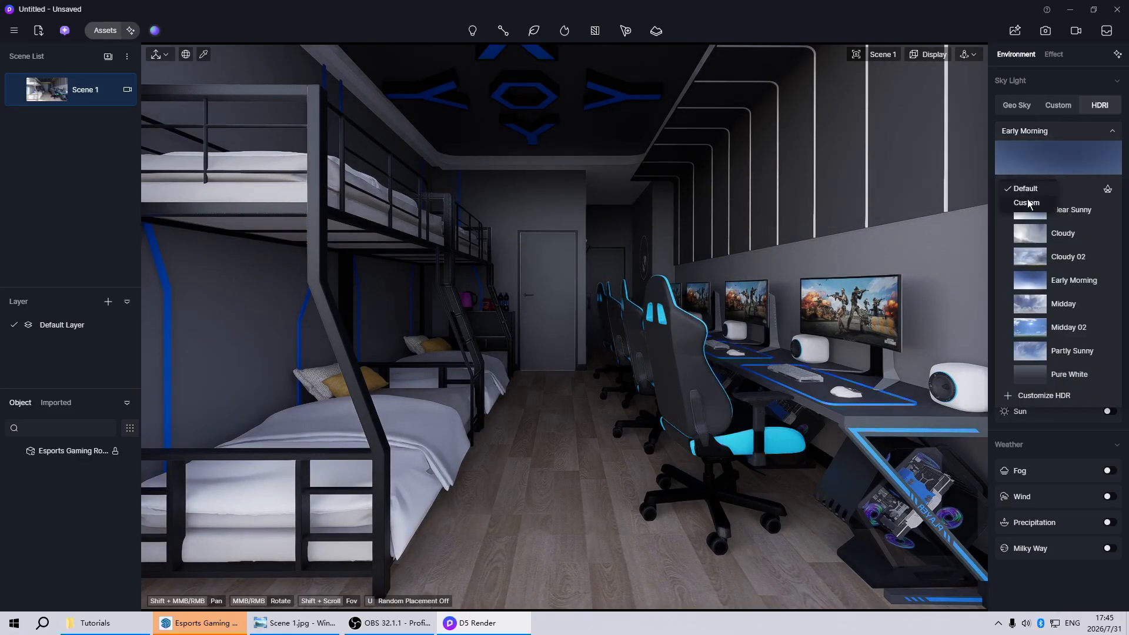
click(1028, 204)
scroll(1047, 278, down, 4)
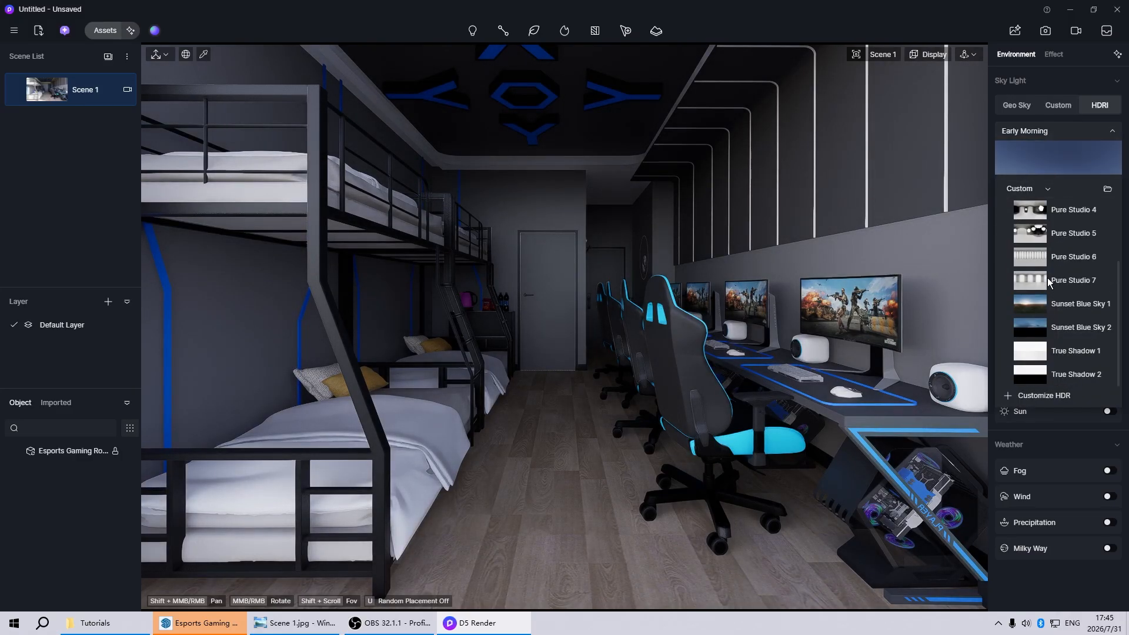
click(1032, 373)
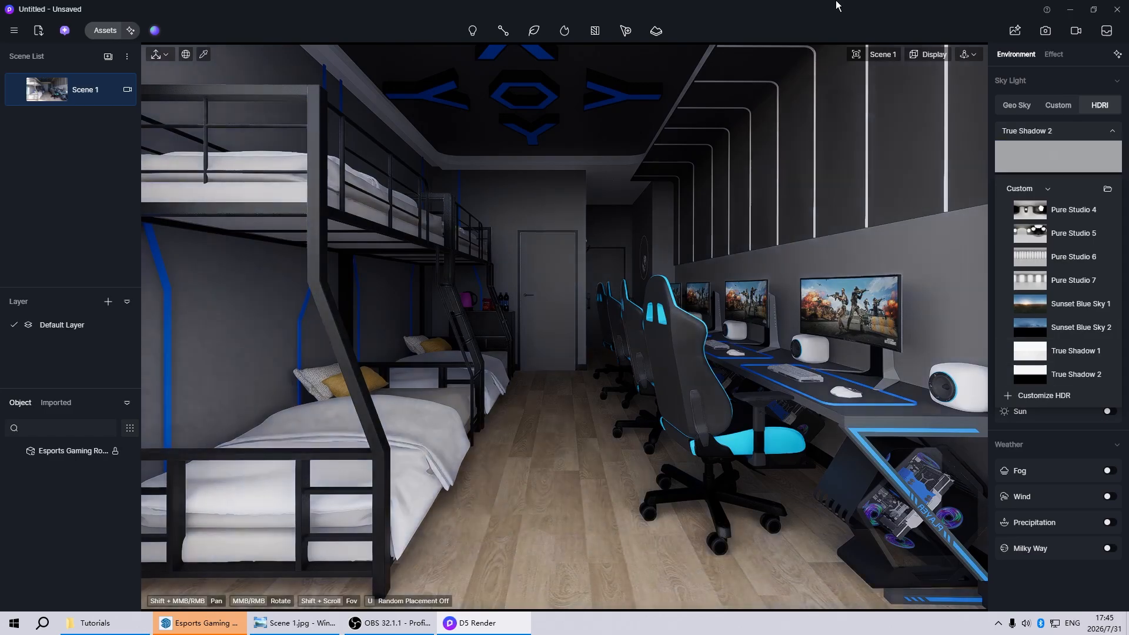
Set the HDRI sky light intensity to 0.2.
click(1037, 211)
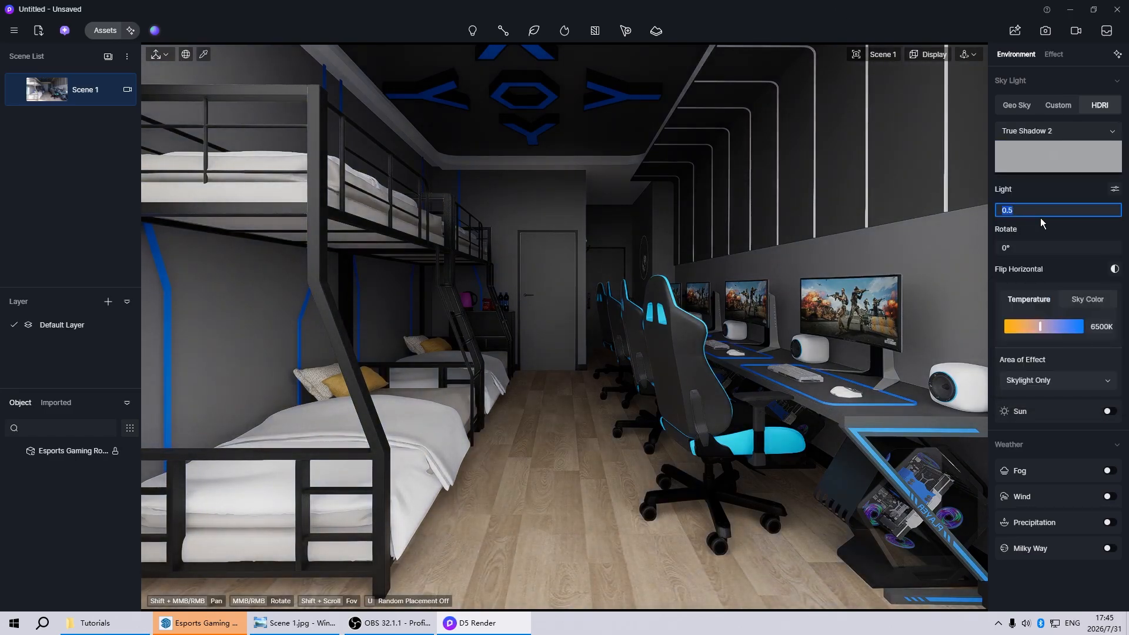
text(0.2)
key(Return)
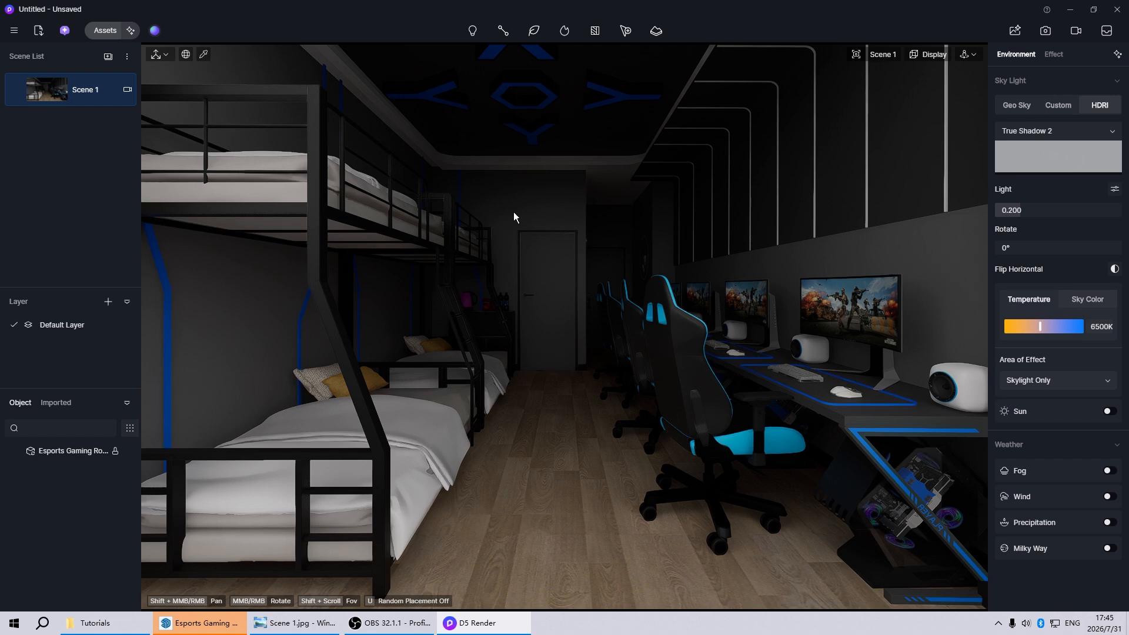
Place a spotlight above the gaming chair nearest the camera, at a height of about 1800.
mouse_move(474, 33)
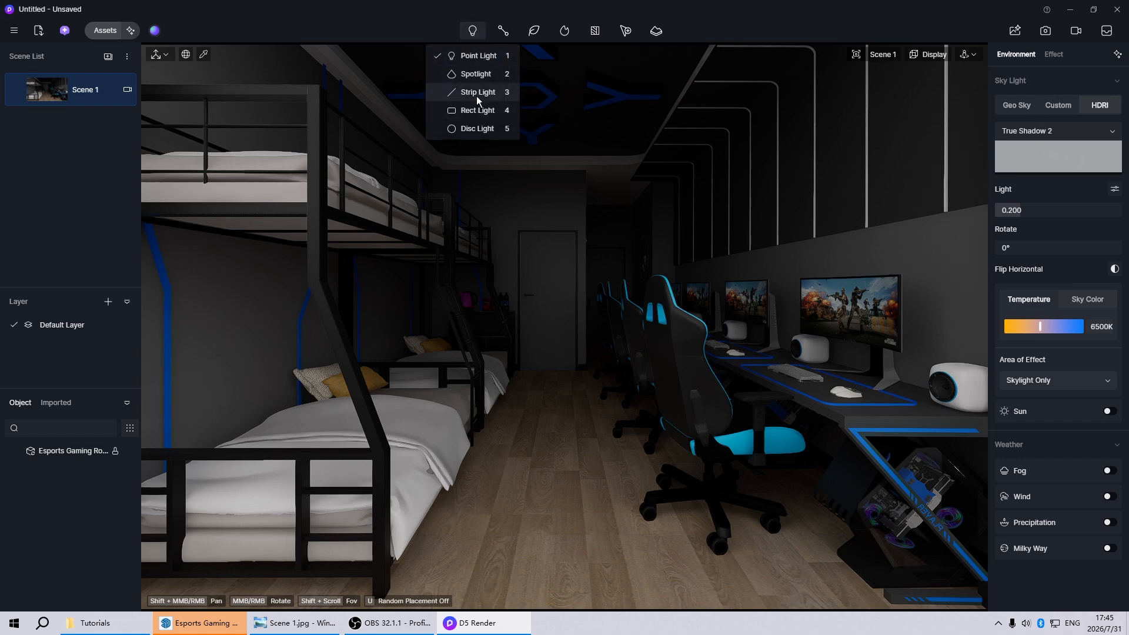
click(475, 74)
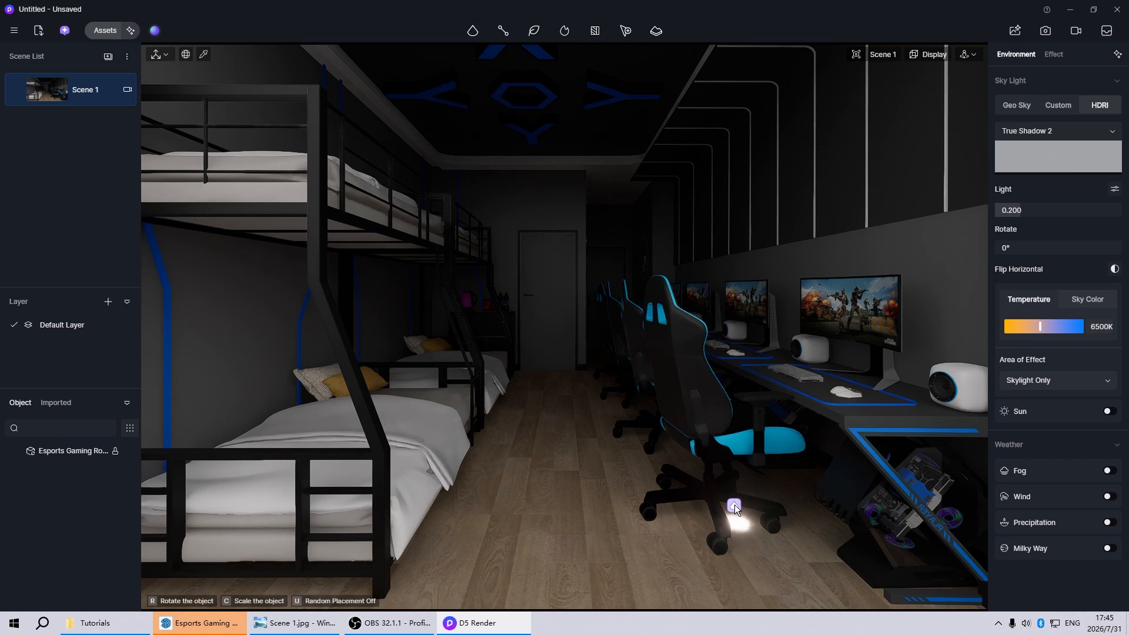
click(734, 458)
drag(735, 457, 711, 149)
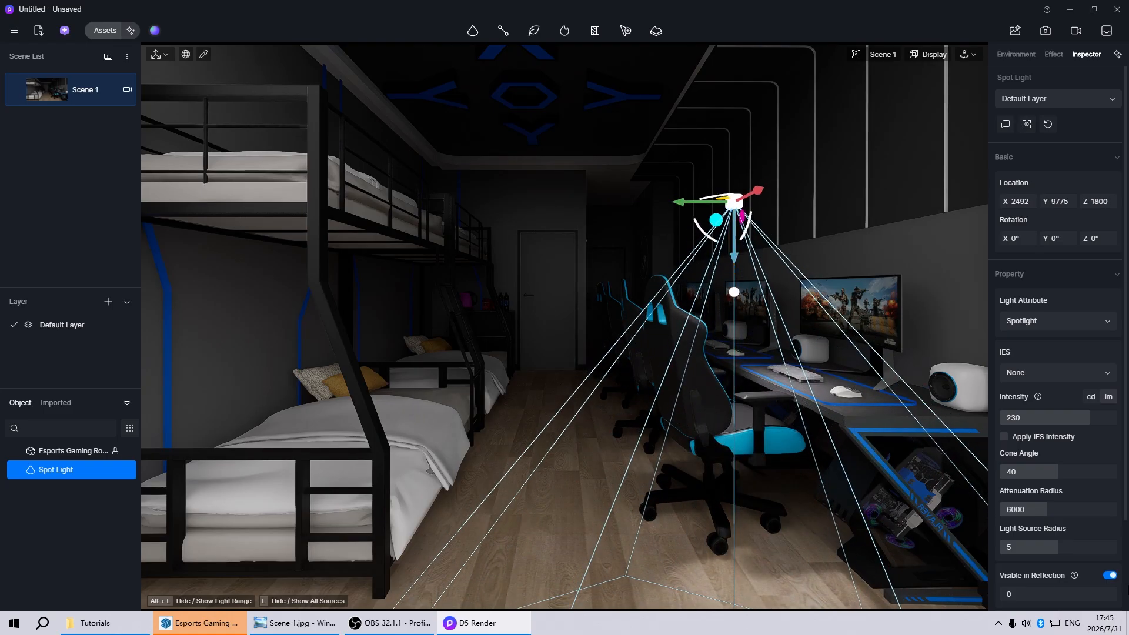
Set the spotlight's intensity to 50 lm and its color temperature to 4000 K.
click(1054, 421)
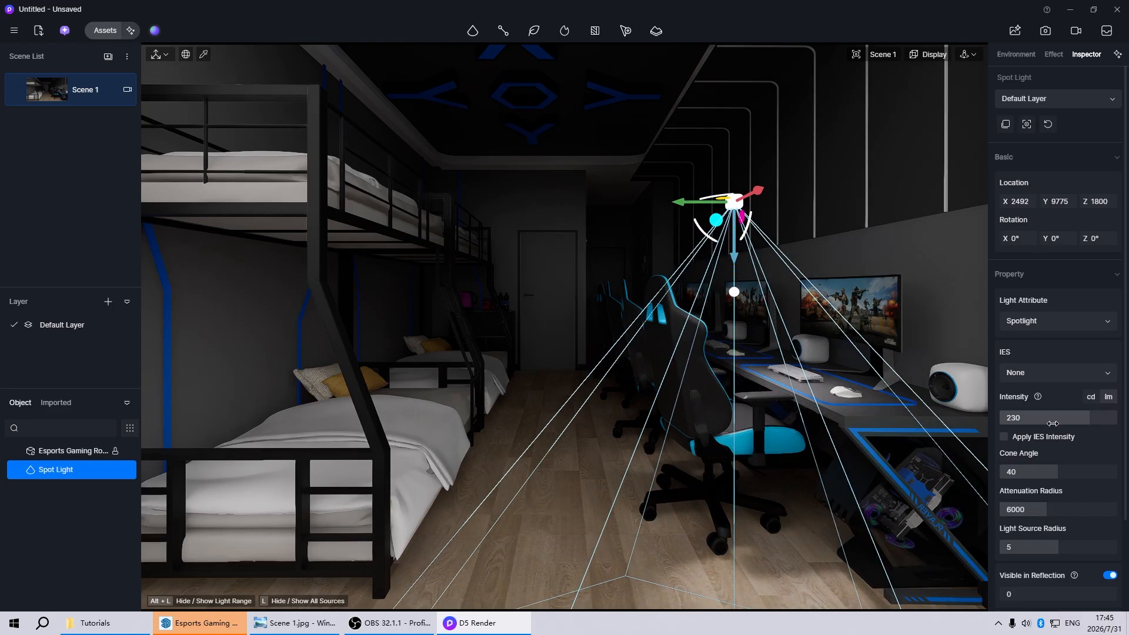
text(40)
key(Return)
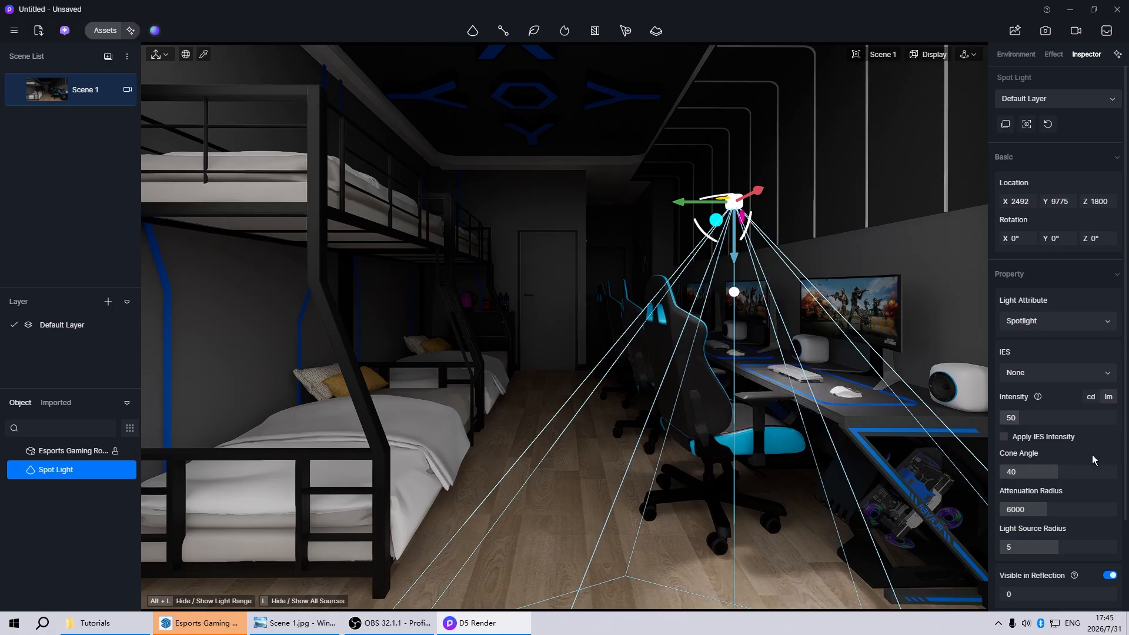
scroll(1089, 462, down, 3)
click(1102, 532)
text(4000)
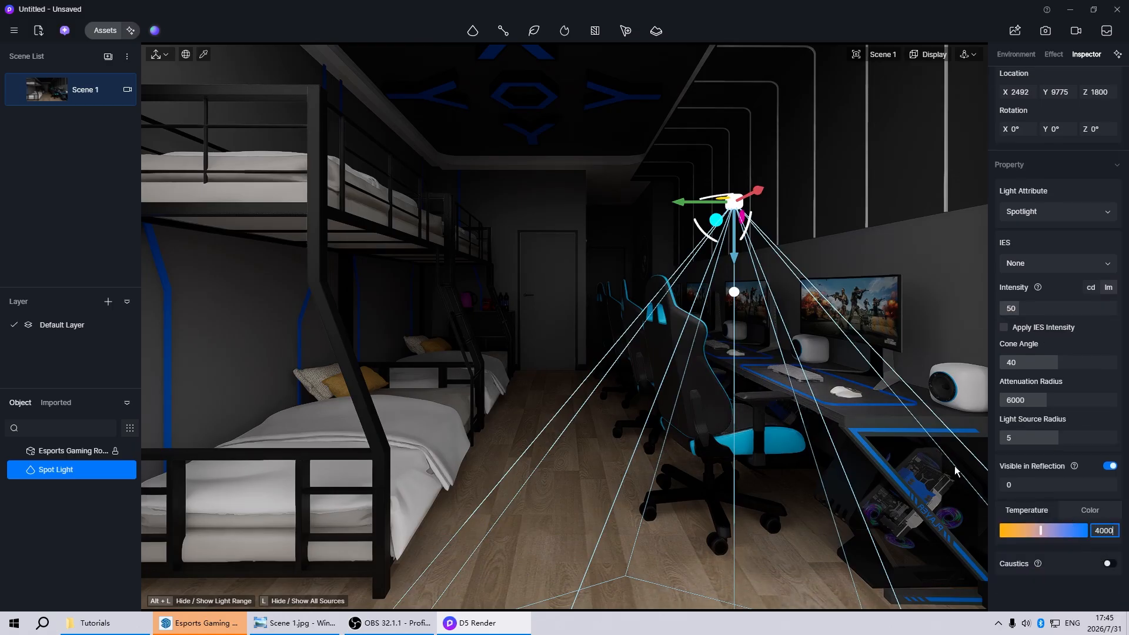
key(Return)
In a top-down wireframe view, center the spotlight over the first gaming chair, at about X 2356, Y 9806.
click(884, 55)
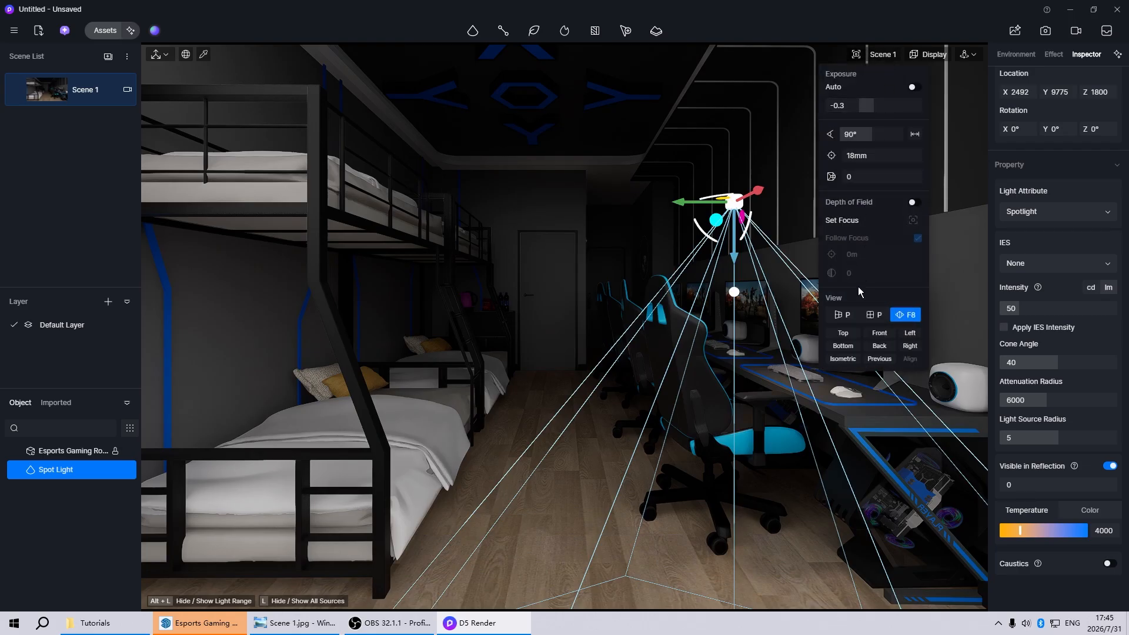
click(853, 333)
click(927, 55)
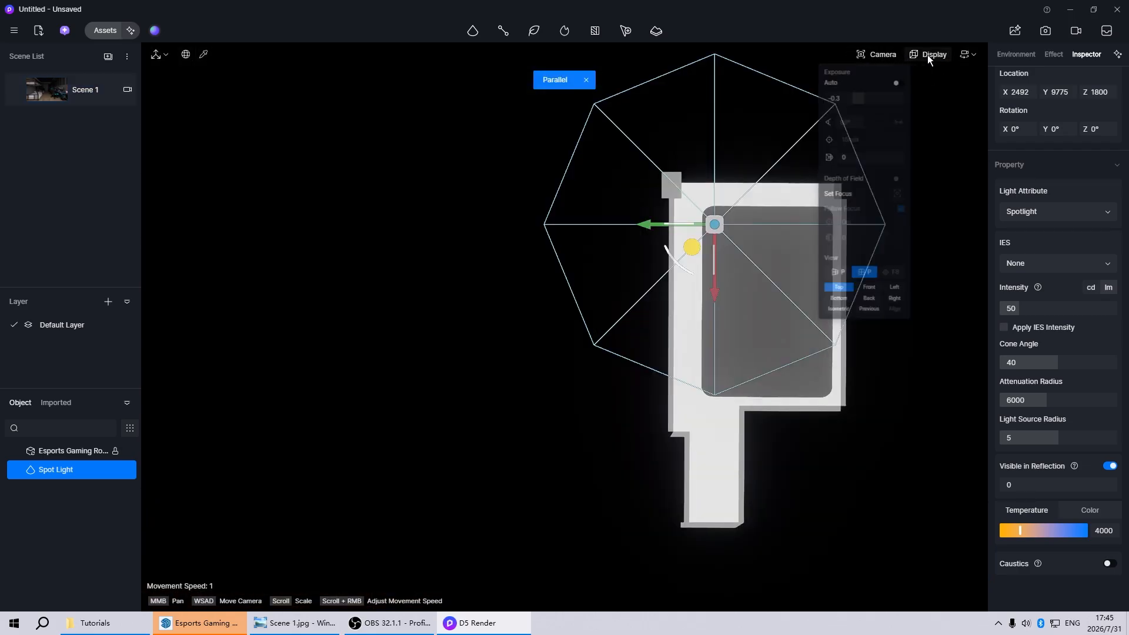
click(917, 135)
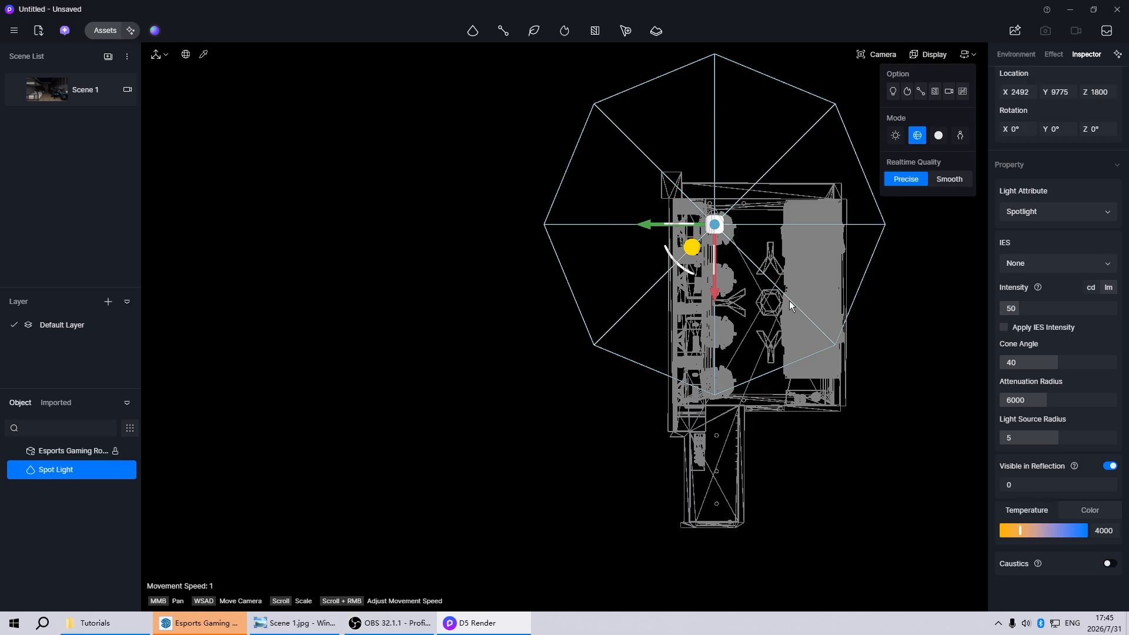
scroll(784, 206, up, 5)
middle_drag(783, 206, 518, 394)
scroll(518, 393, up, 4)
middle_drag(571, 366, 557, 319)
scroll(578, 318, up, 2)
drag(579, 317, 585, 309)
scroll(547, 312, down, 3)
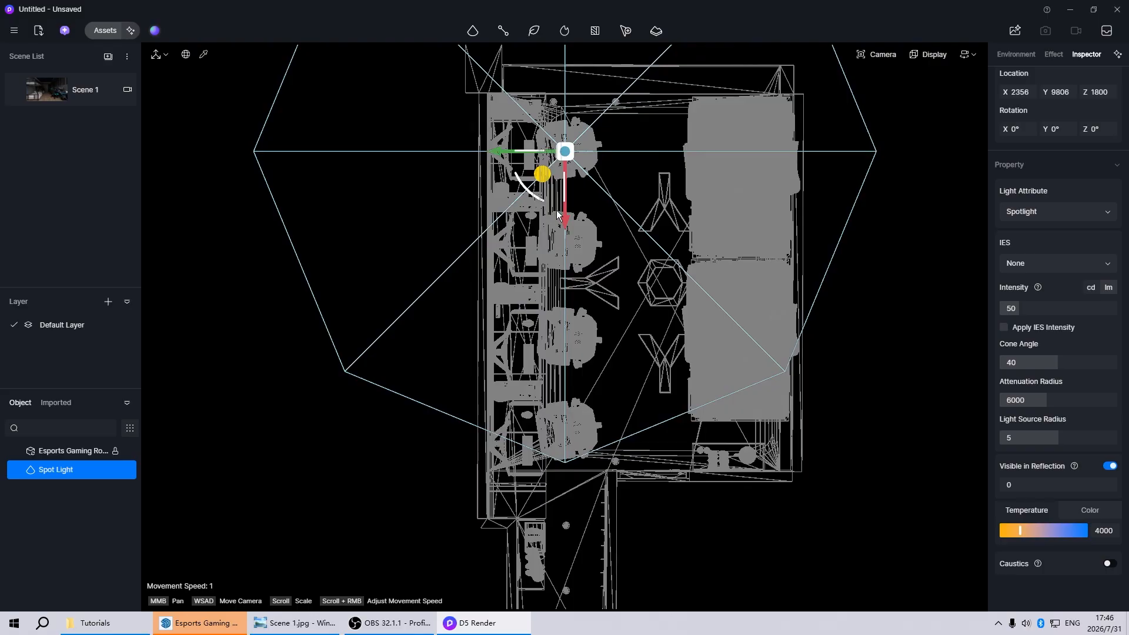
Copy the spotlight over the other three gaming chairs in the row, with the last two at about X 3 and X -1089.
drag(572, 234, 575, 416)
key(ctrl+c)
key(ctrl+v)
key(ctrl+v)
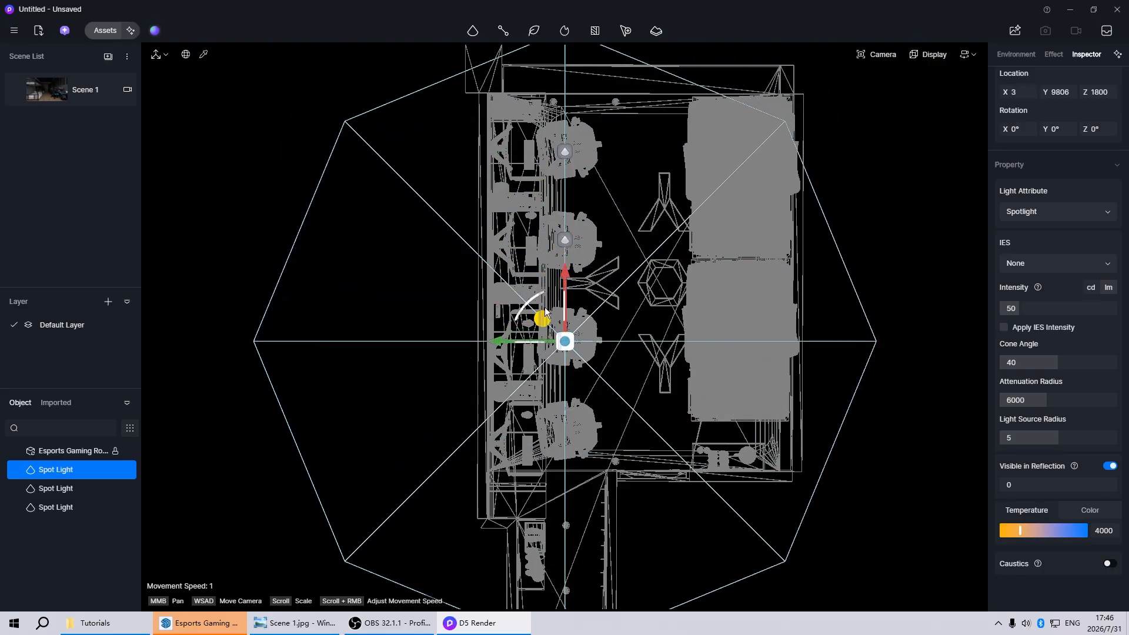
drag(565, 282, 565, 371)
key(ctrl+v)
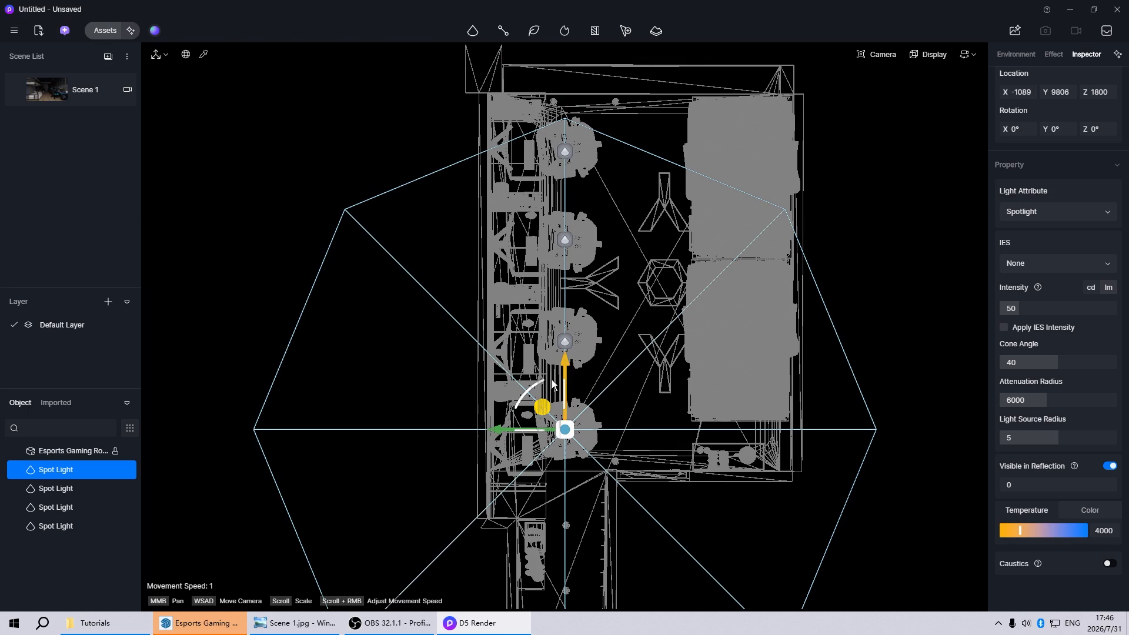
Combine the four spotlights above the gaming chairs into one group.
ctrl+click(565, 341)
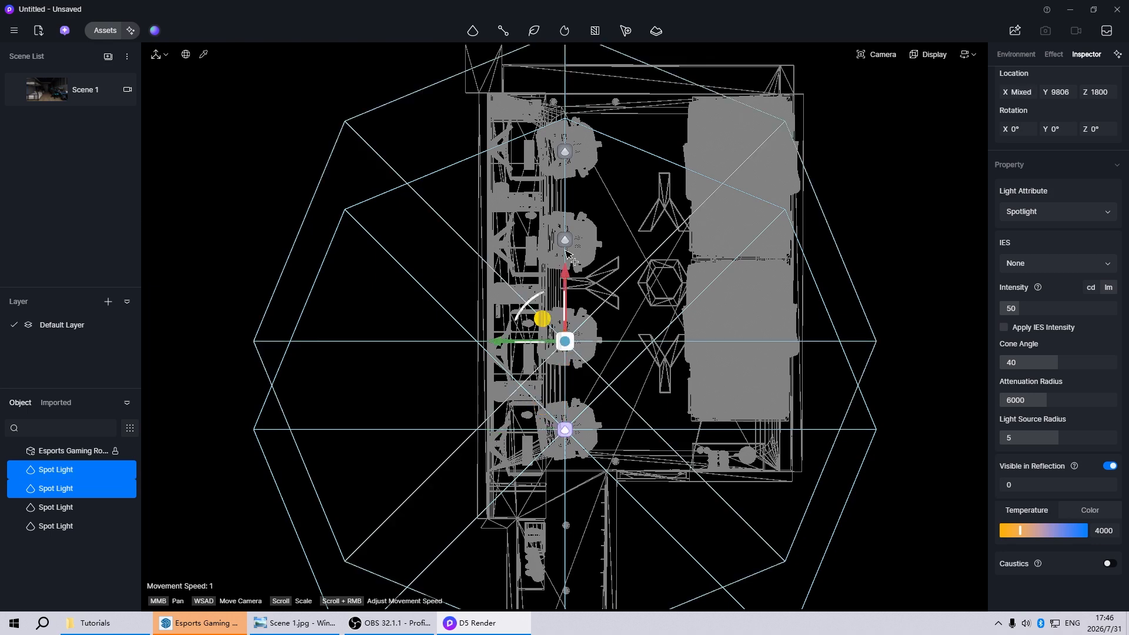
ctrl+click(565, 240)
ctrl+click(565, 152)
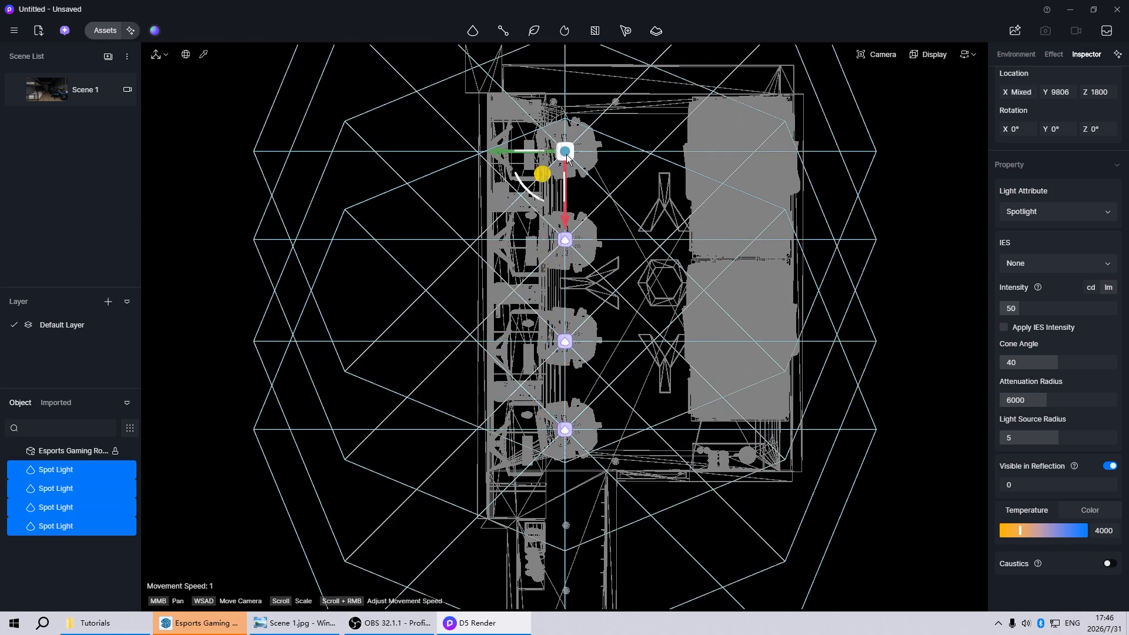
key(ctrl+g)
Return to the Scene 1 view and lower the spotlight group to a height of about 1744.
click(47, 91)
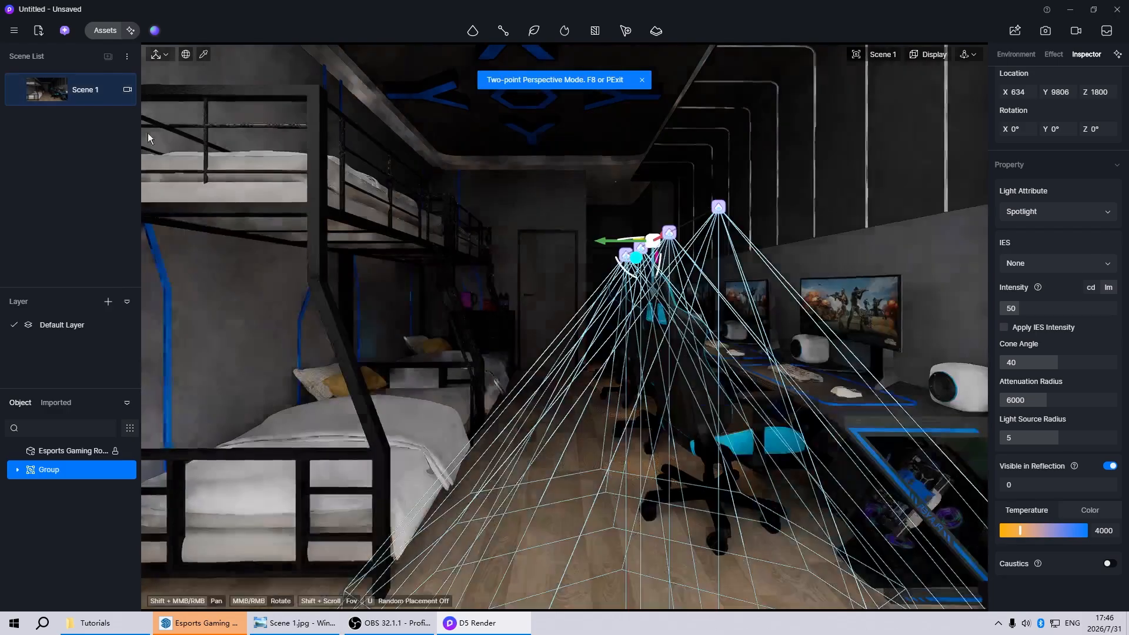
mouse_move(657, 301)
mouse_down()
mouse_move(653, 244)
mouse_move(653, 310)
mouse_move(651, 300)
mouse_up()
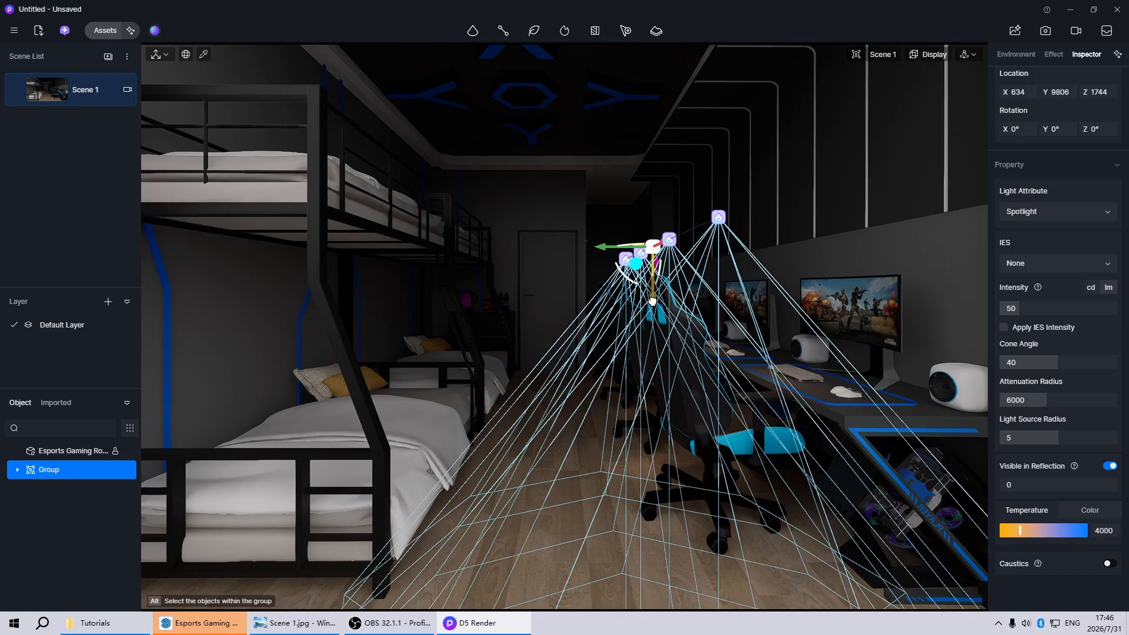
click(563, 168)
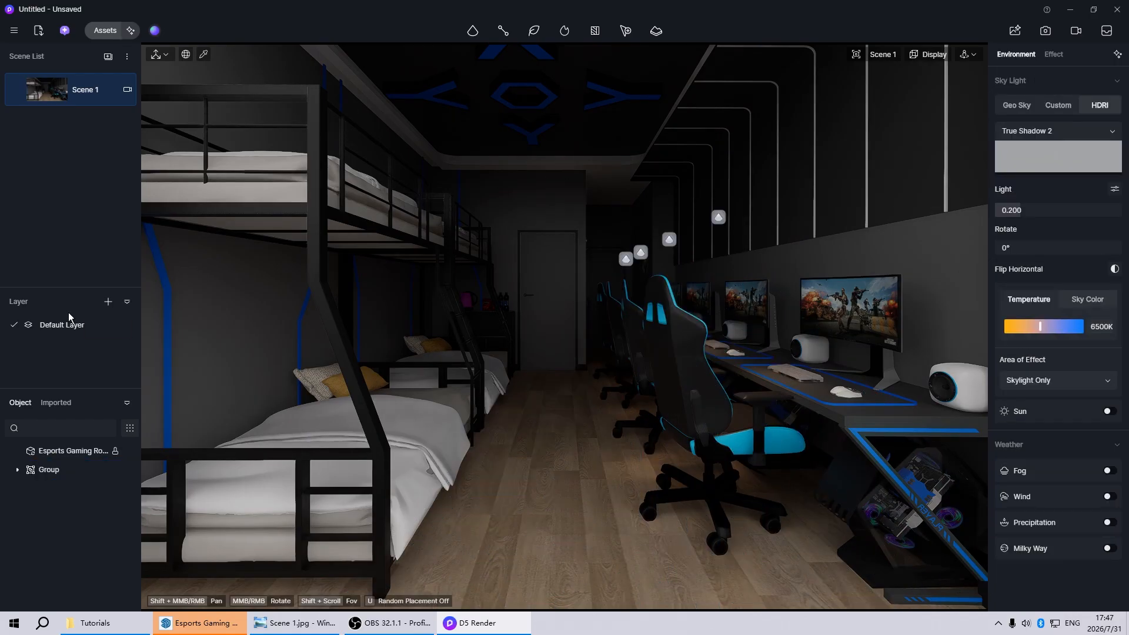
Make the blue strip material beside the bunk beds emissive with an intensity of 50.
click(168, 321)
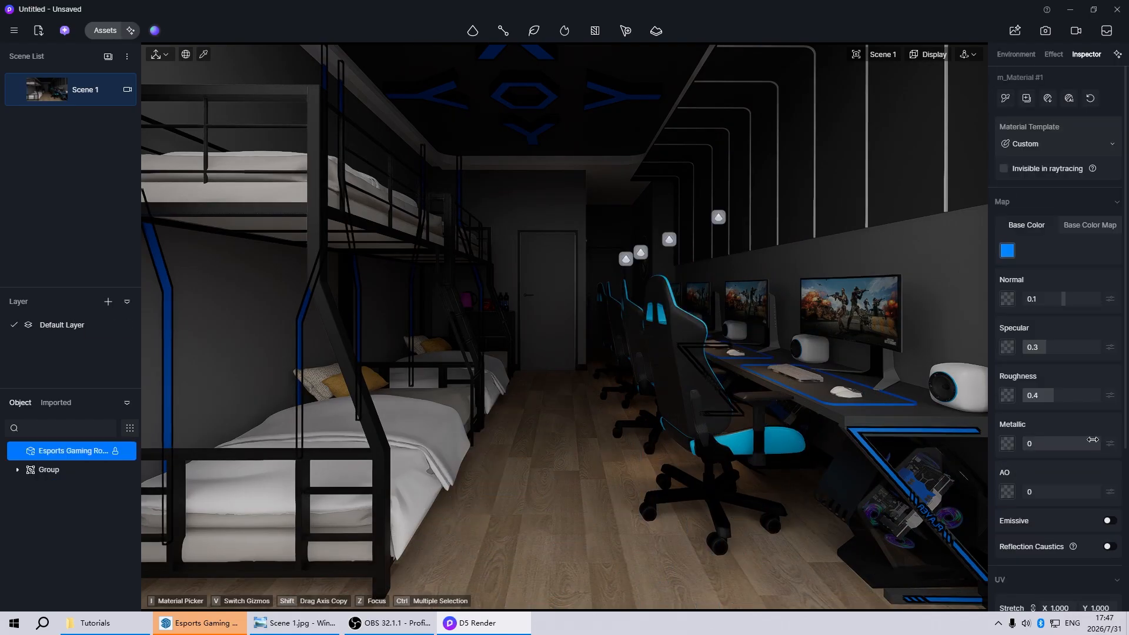
click(1107, 523)
scroll(1088, 504, down, 3)
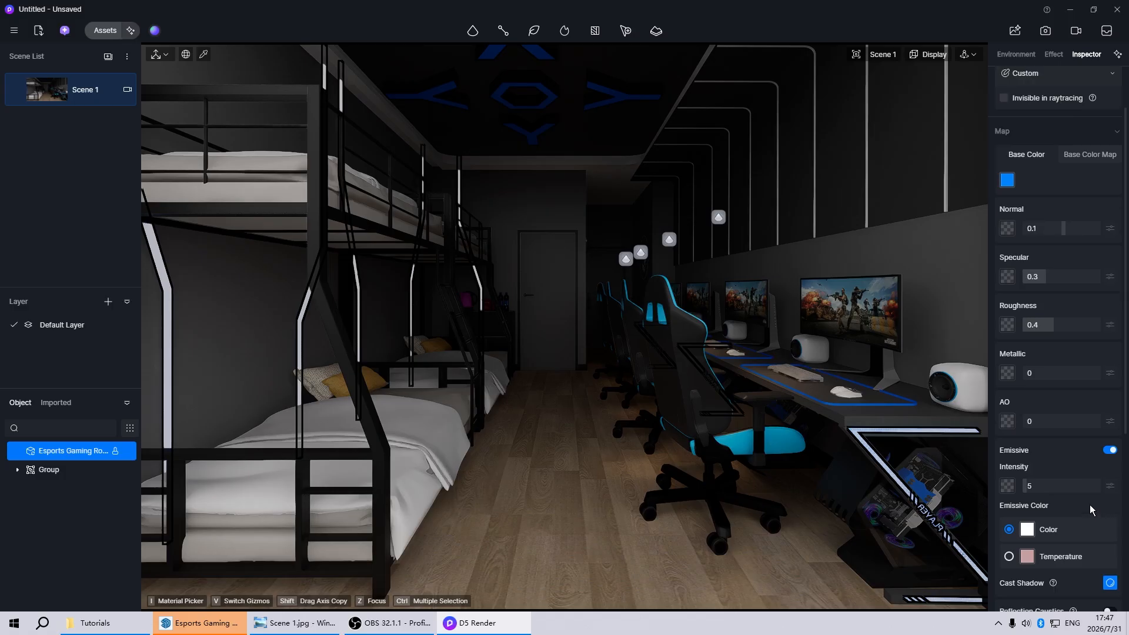
click(1057, 457)
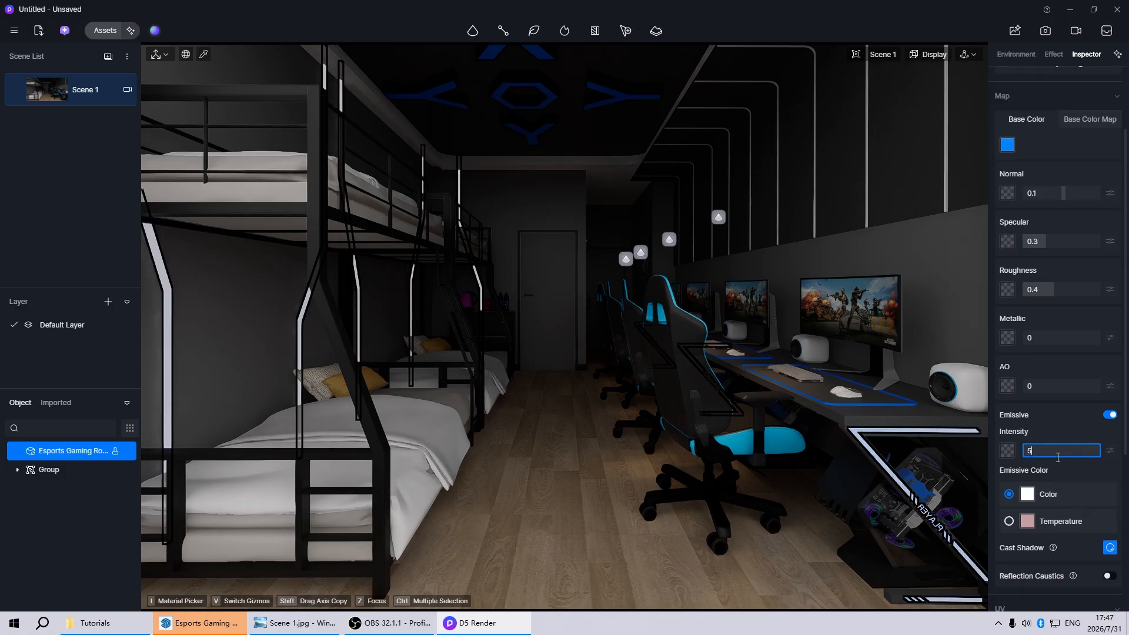
text(0)
key(Return)
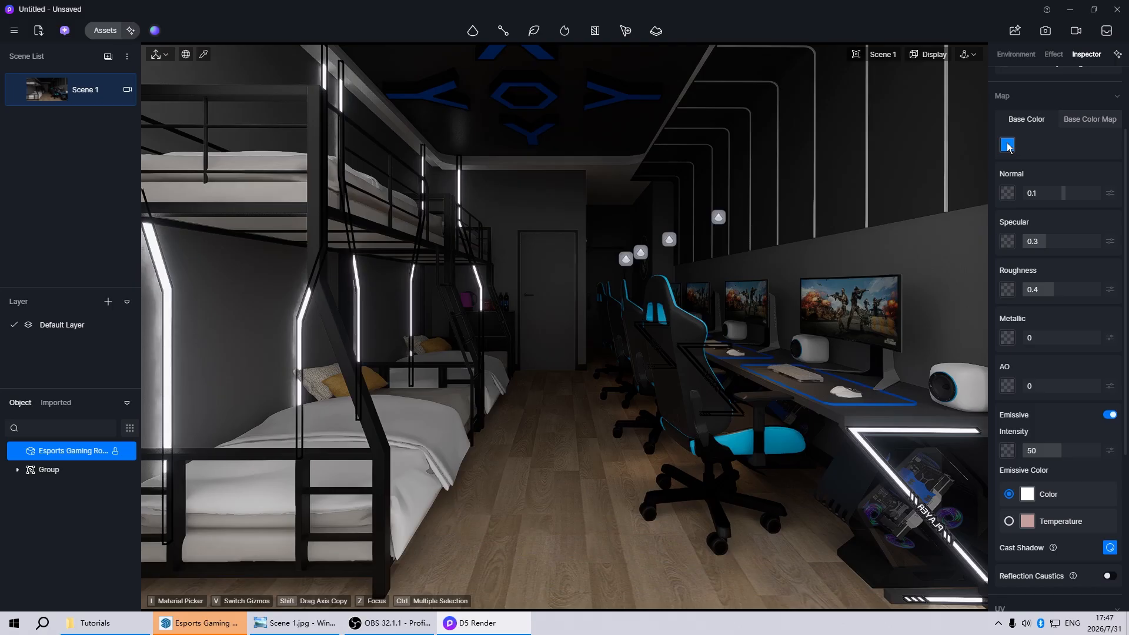
Match the strip material's emissive color to its blue base color by sampling it.
click(1027, 495)
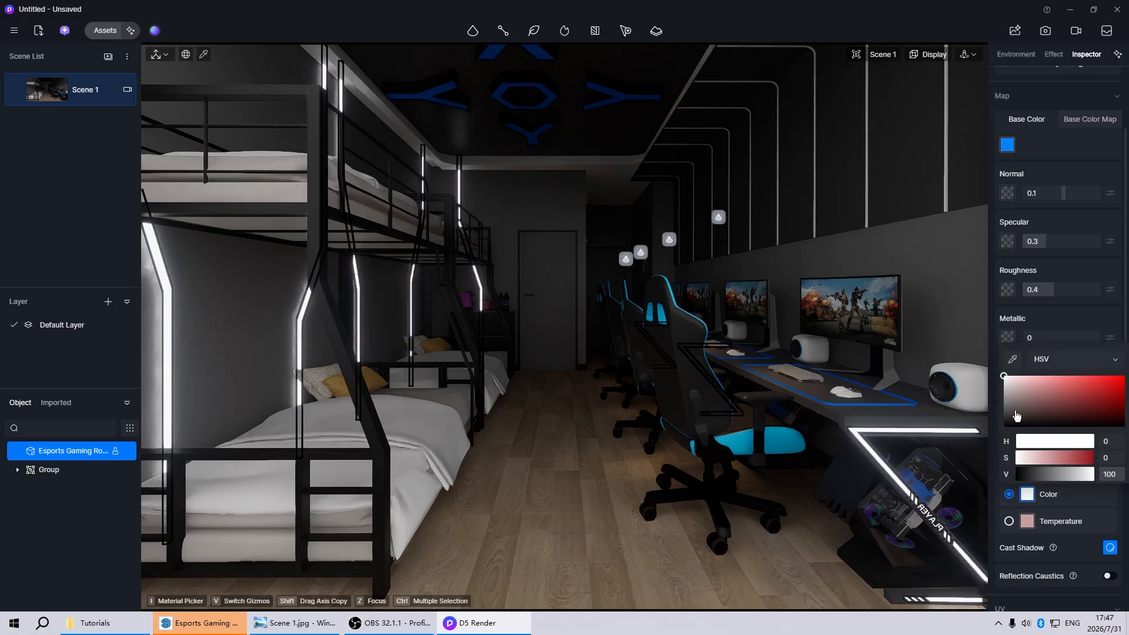
click(1012, 360)
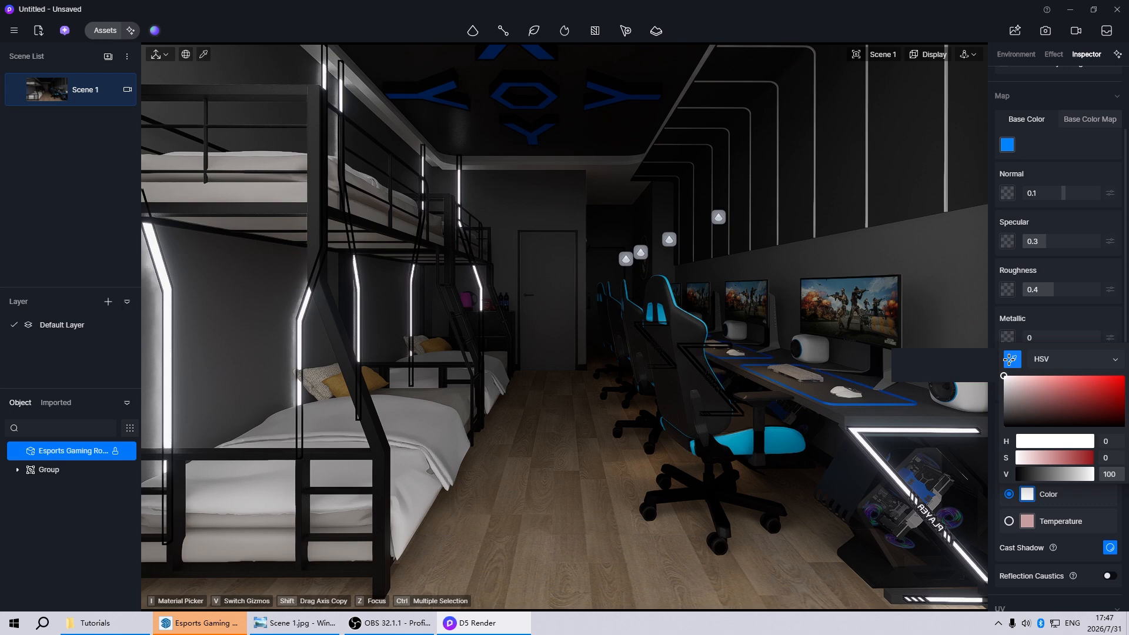
click(1008, 143)
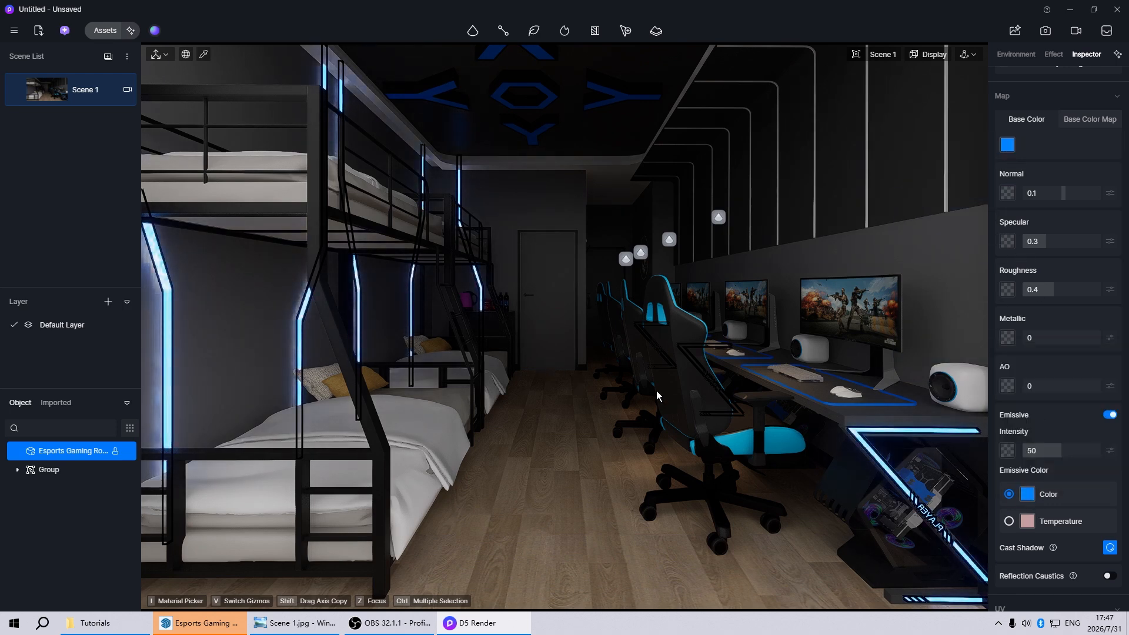
Apply the glowing blue strip material to the ceiling shapes and the desktop edging, and return to the Scene 1 view.
click(474, 374)
key(i)
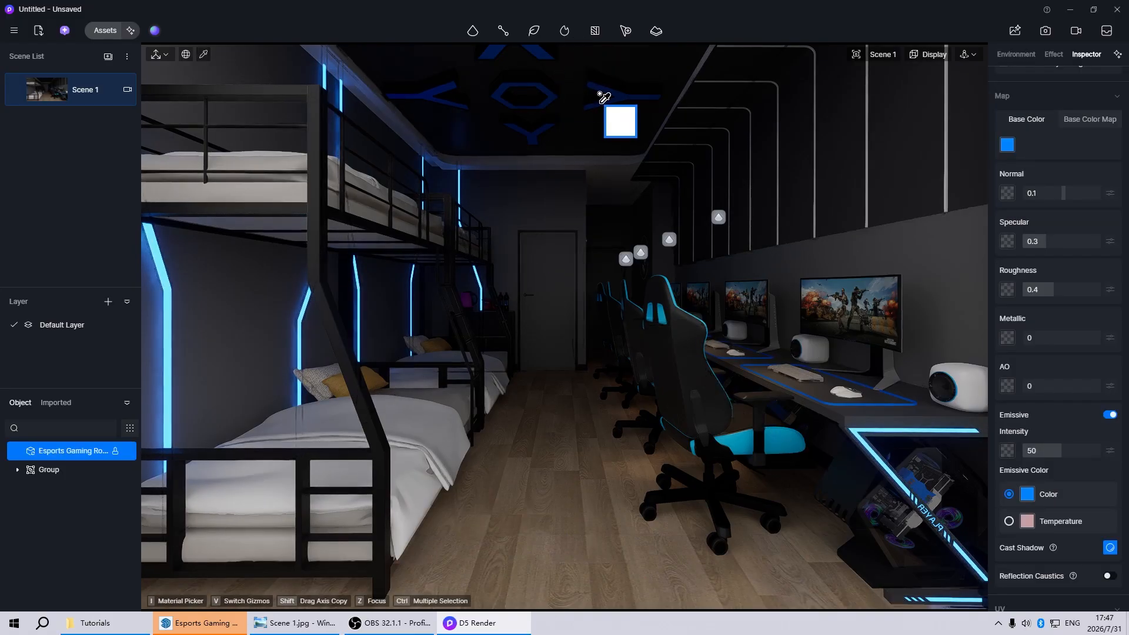
scroll(606, 83, up, 5)
scroll(609, 69, down, 10)
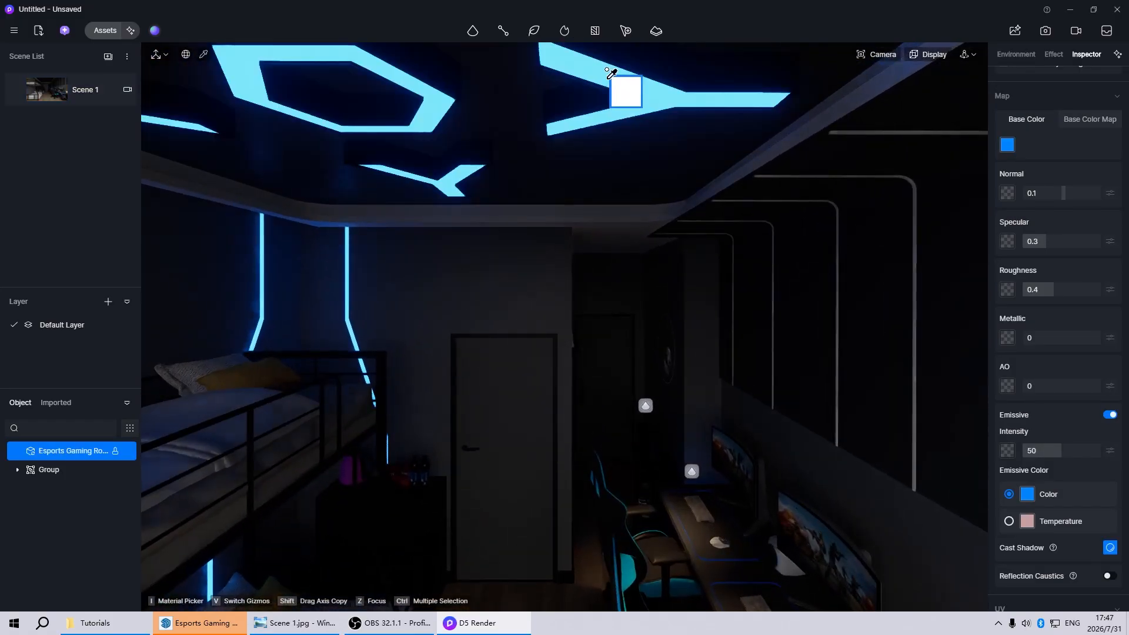
scroll(627, 277, up, 8)
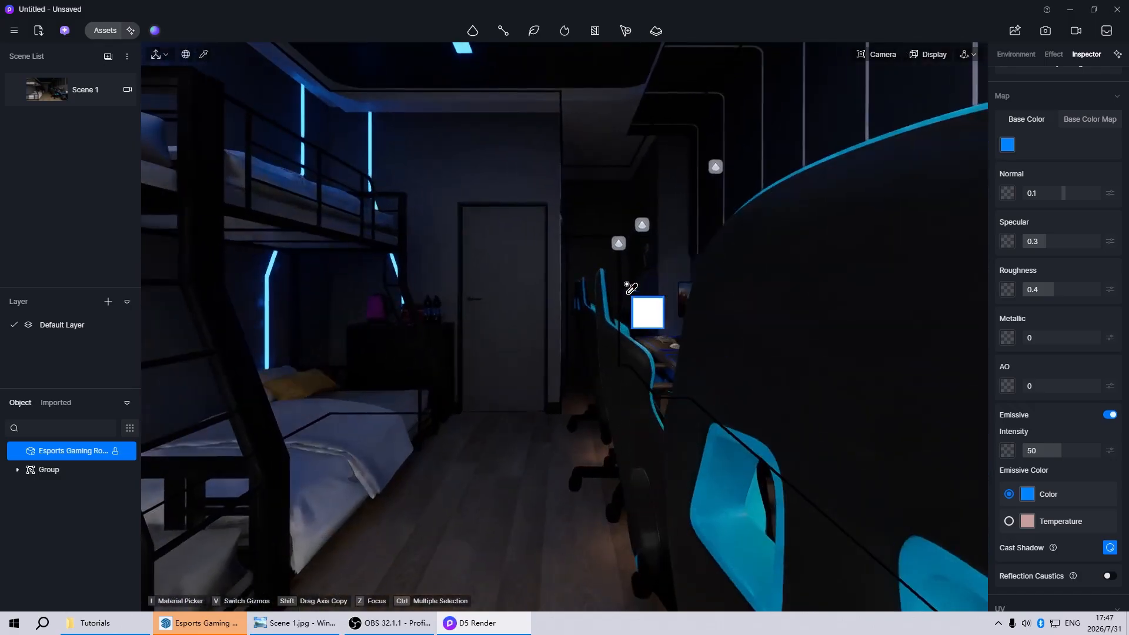
scroll(635, 288, down, 5)
scroll(729, 344, up, 5)
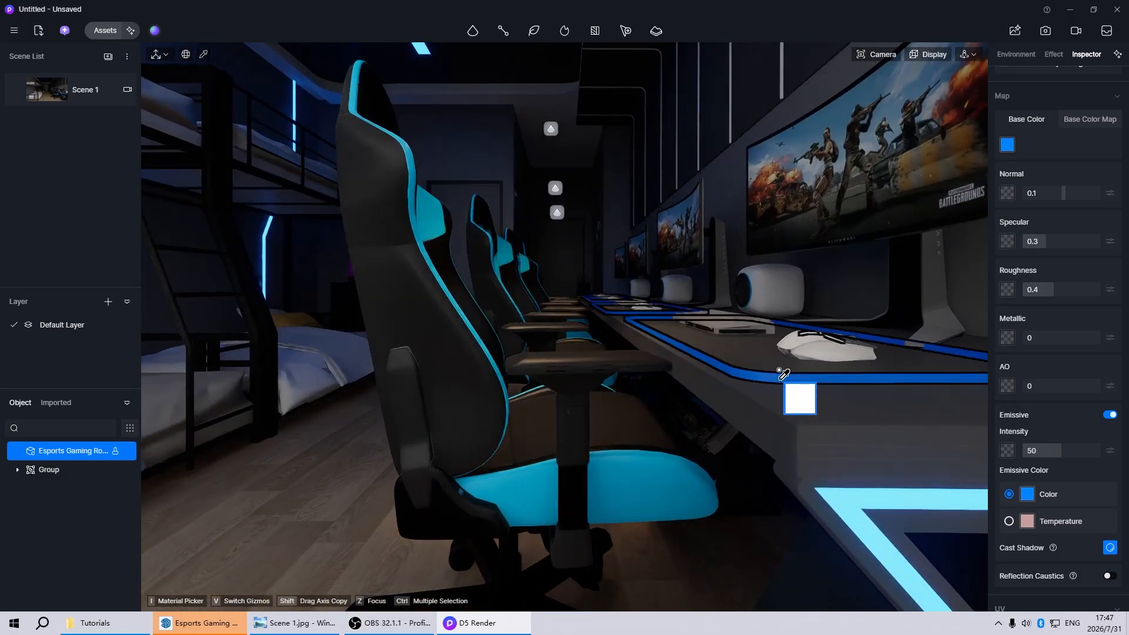
scroll(765, 412, down, 5)
scroll(563, 431, up, 5)
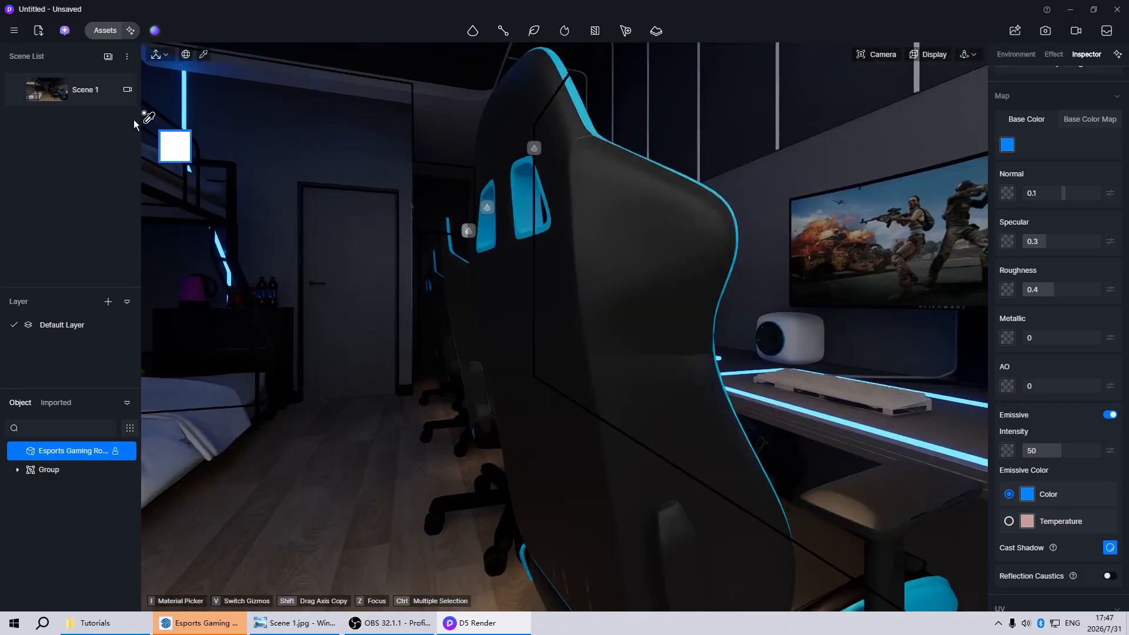
click(52, 100)
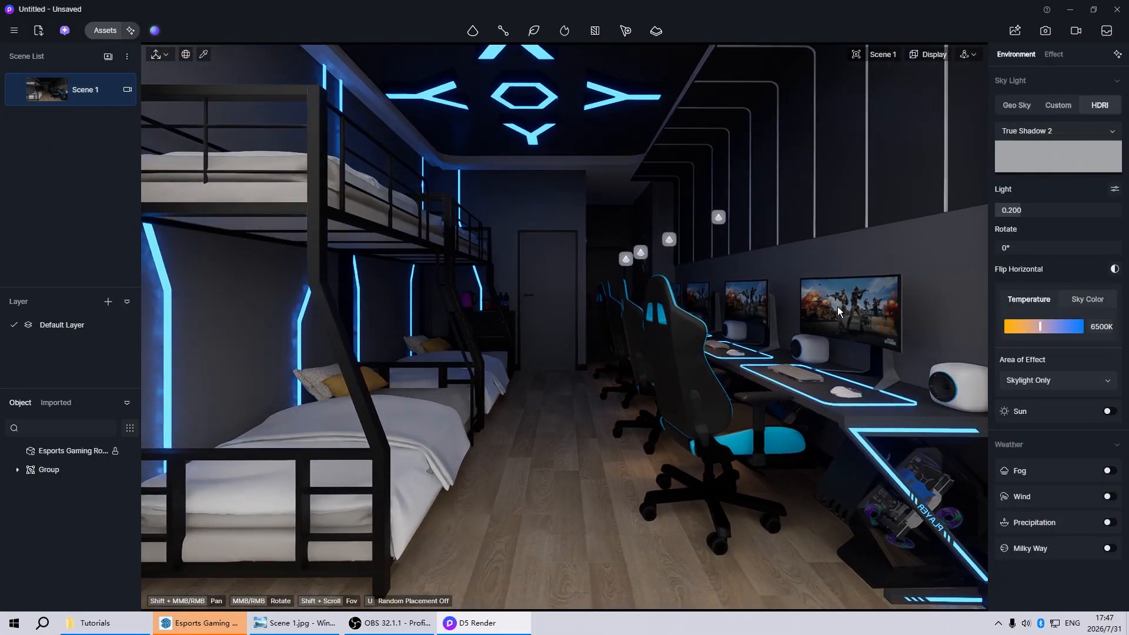
Make the monitor screen material on the desks emissive with an intensity of 15.
click(838, 306)
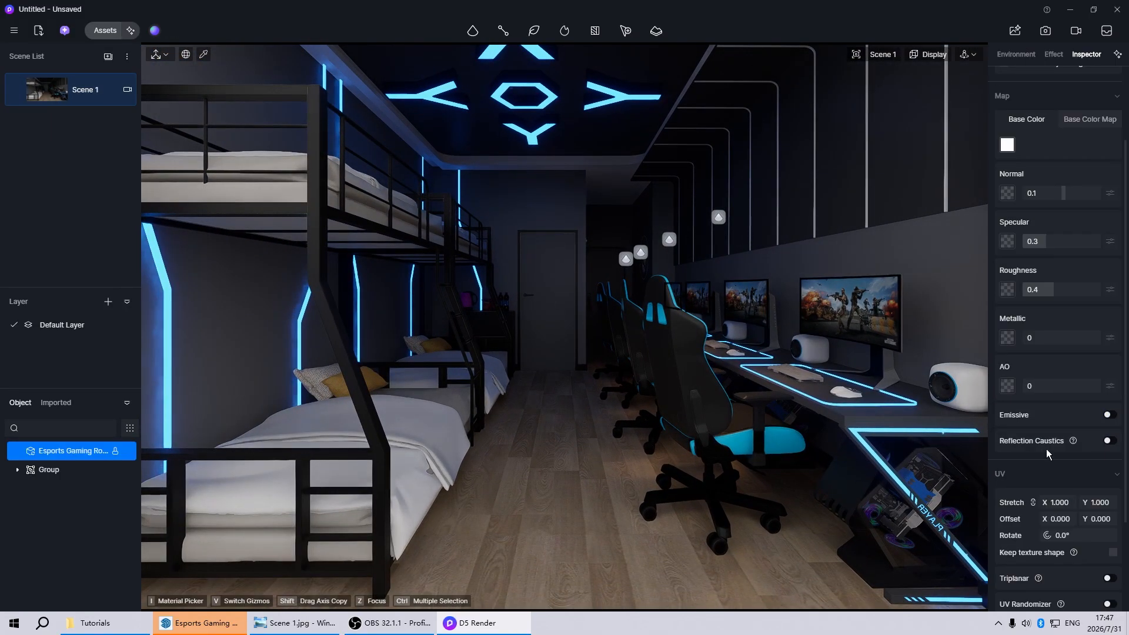
click(1110, 415)
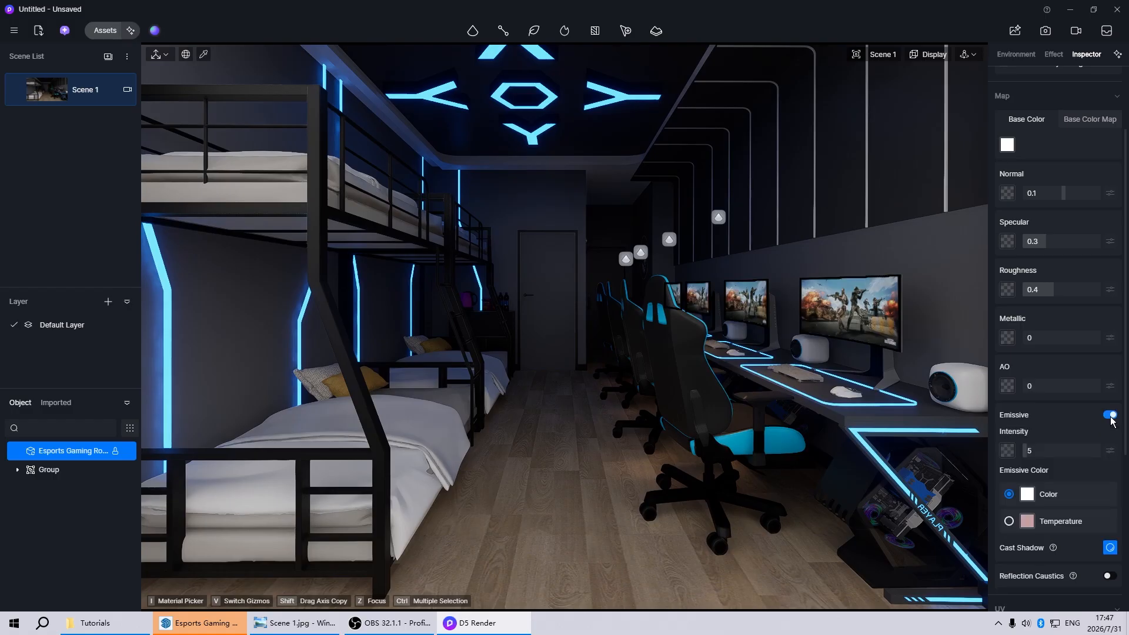
click(1052, 451)
key(Return)
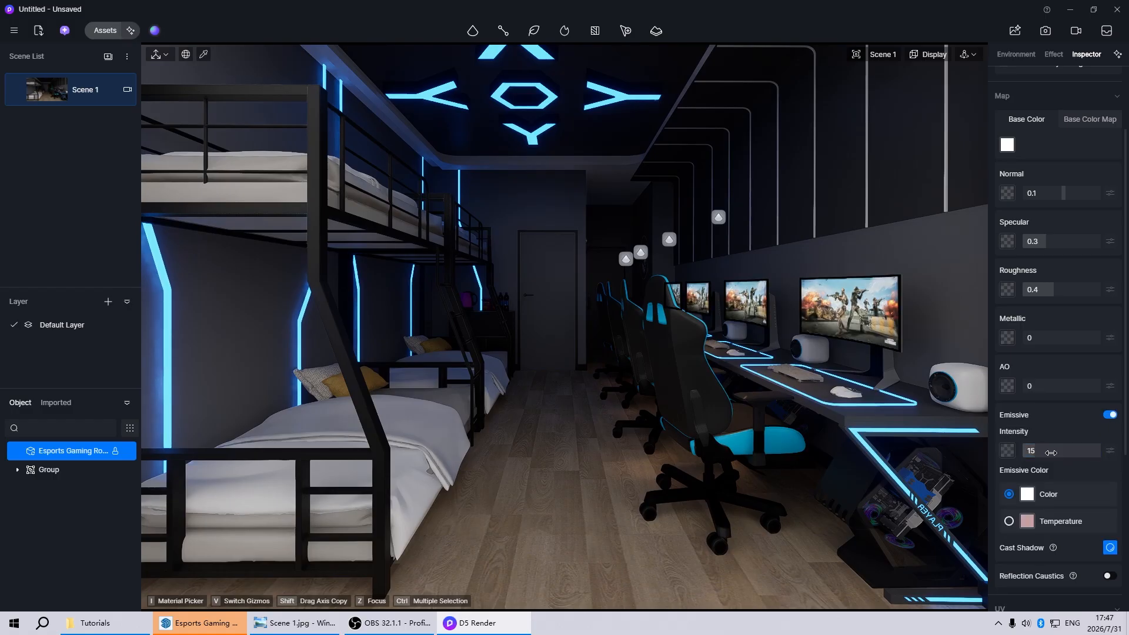
click(736, 384)
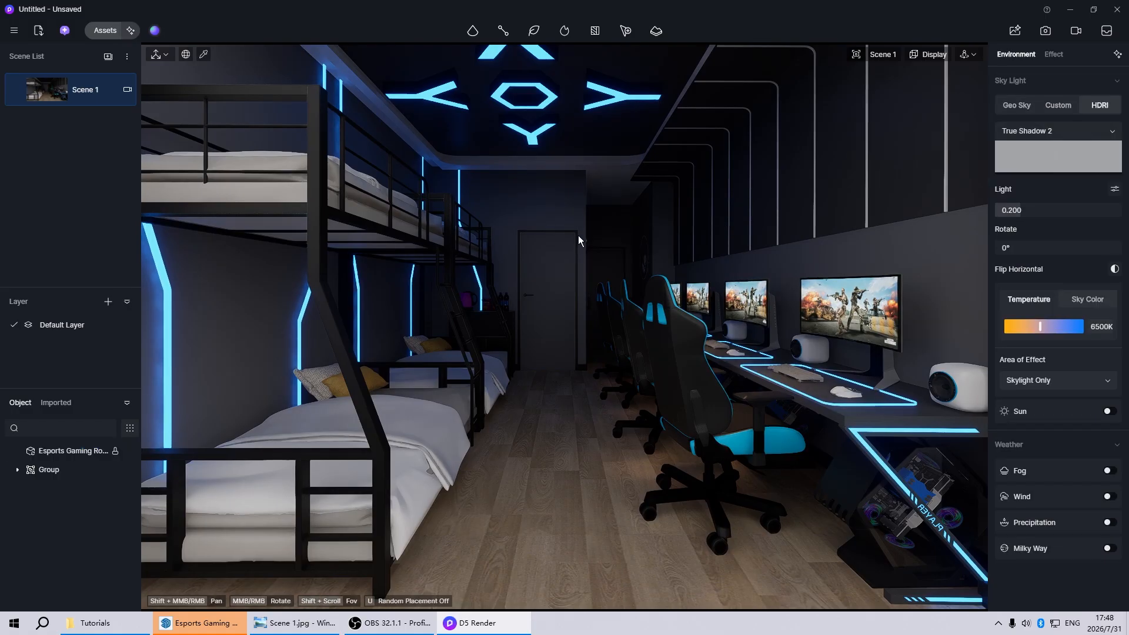
Make the recessed ceiling downlight's lens material emissive with an intensity of 50, and return to the Scene 1 view.
scroll(537, 178, up, 10)
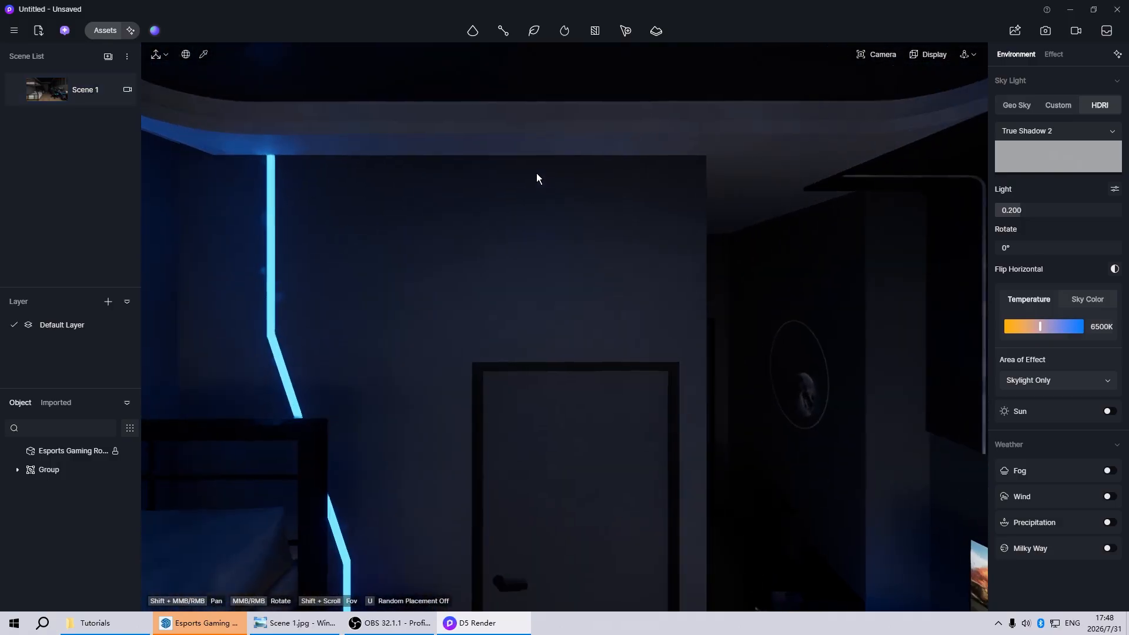
middle_drag(593, 229, 483, 206)
scroll(278, 262, up, 5)
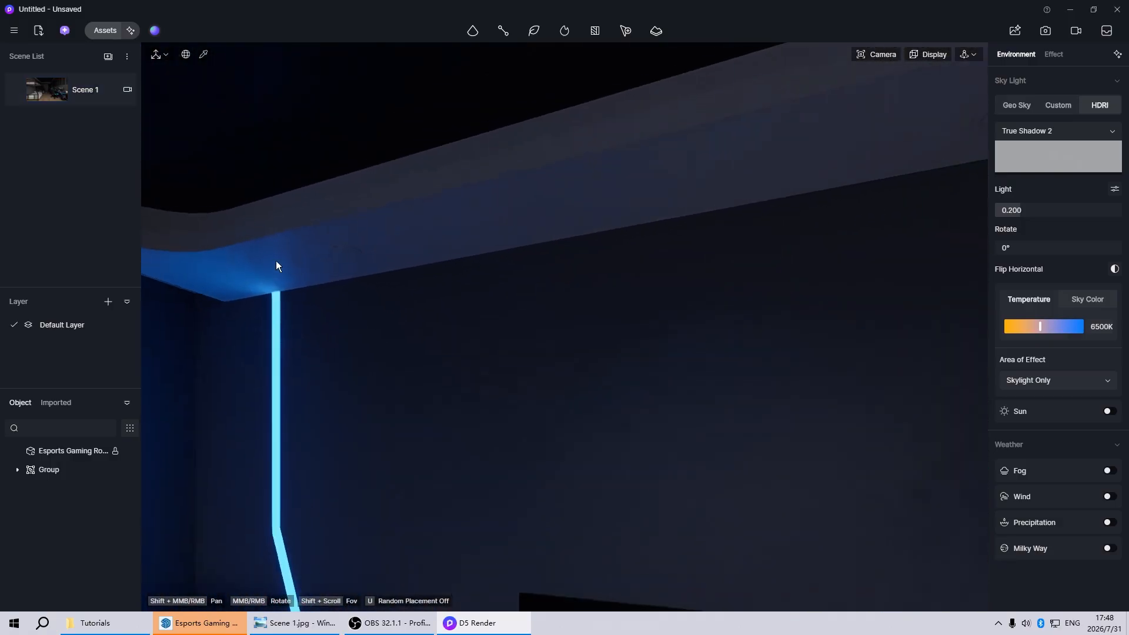
scroll(353, 254, up, 2)
click(384, 246)
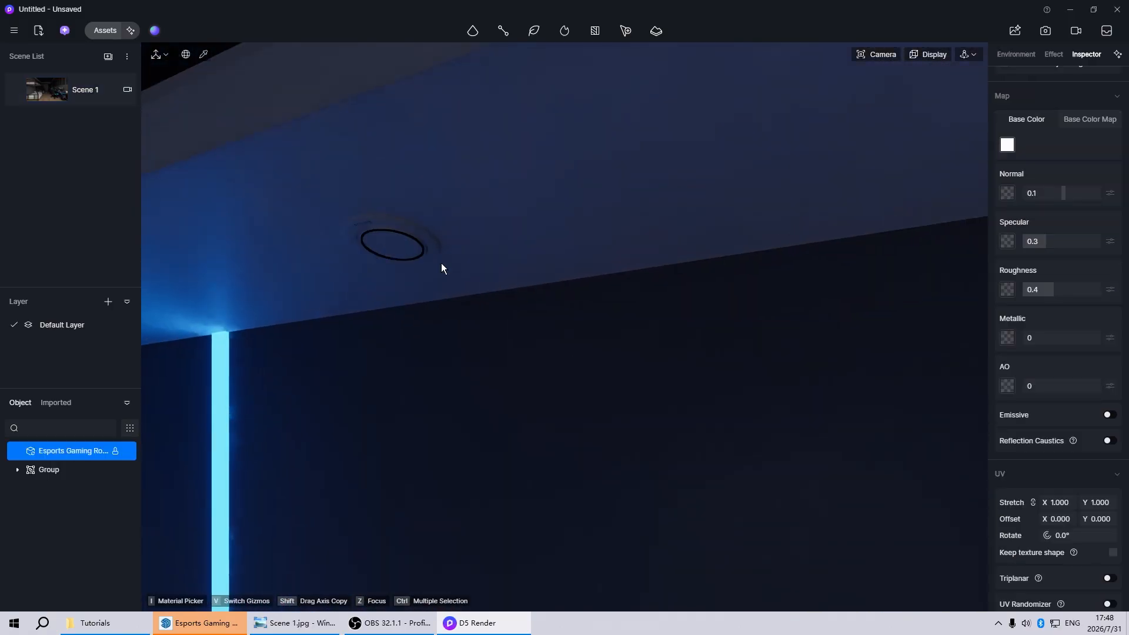
click(1108, 415)
click(1045, 452)
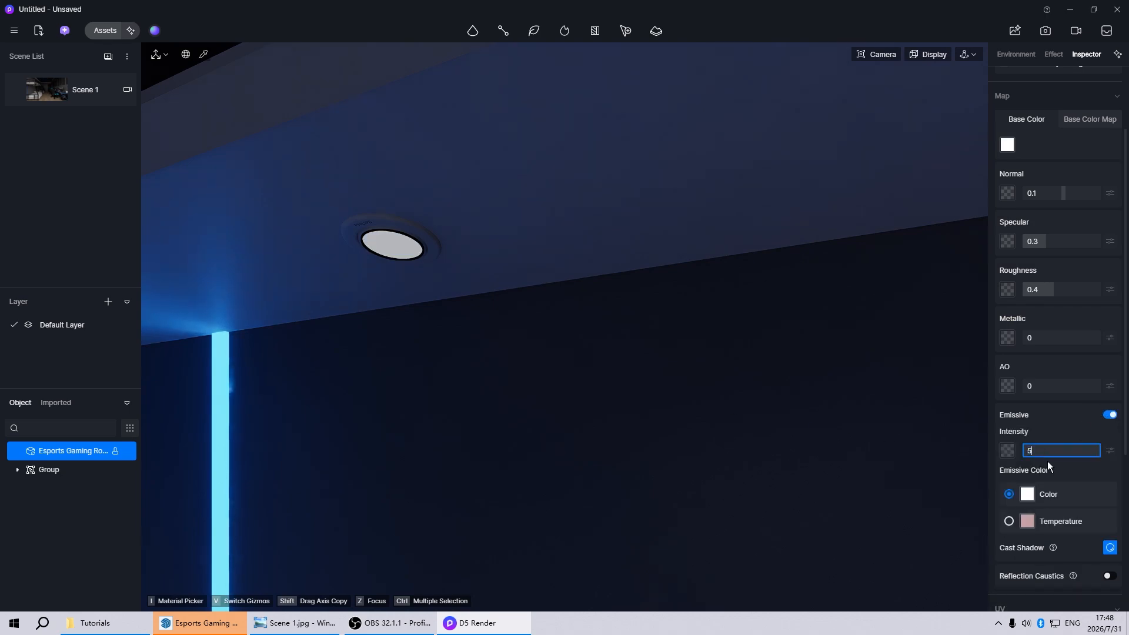
text(0)
key(Return)
click(53, 97)
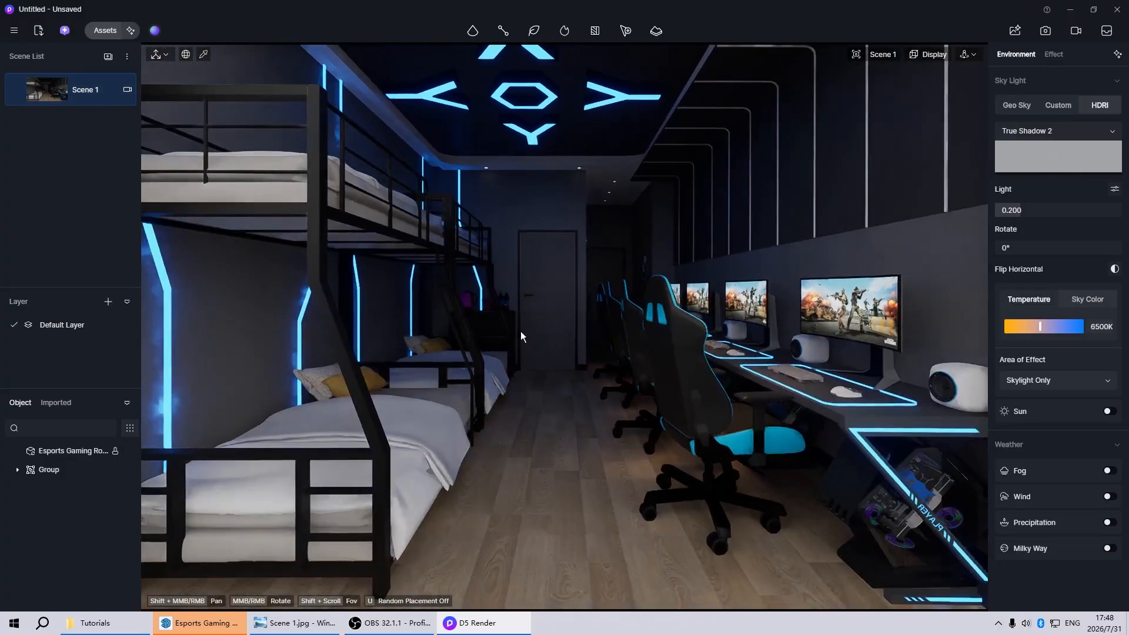
Place a spotlight under the back-wall downlight beside the bunk beds and set its intensity to 20 lm.
mouse_move(476, 34)
click(476, 76)
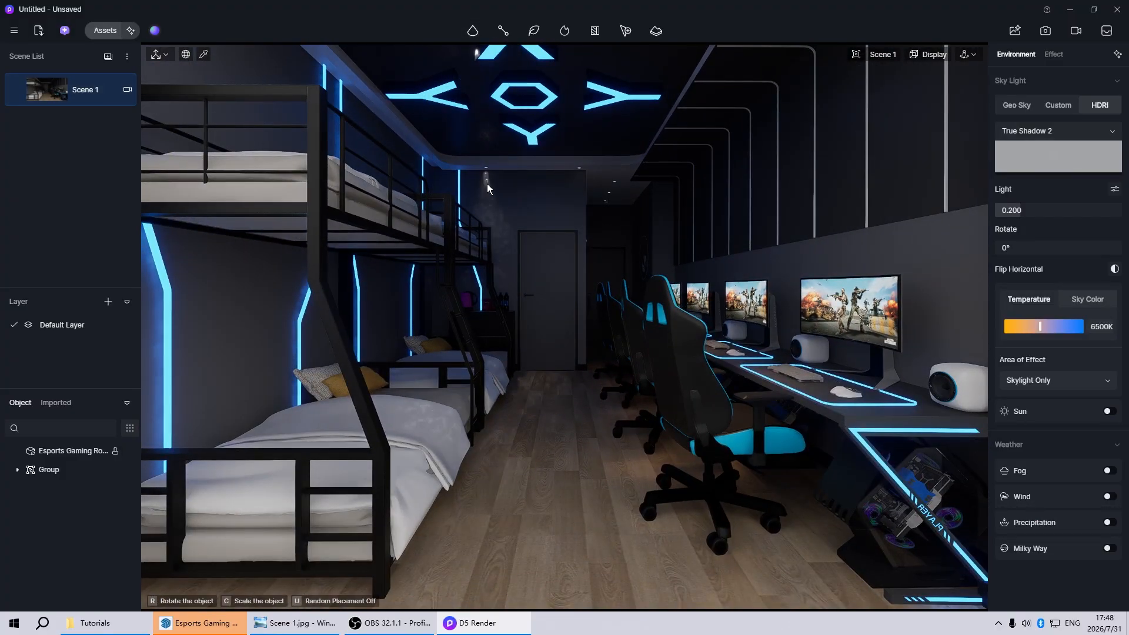
click(487, 178)
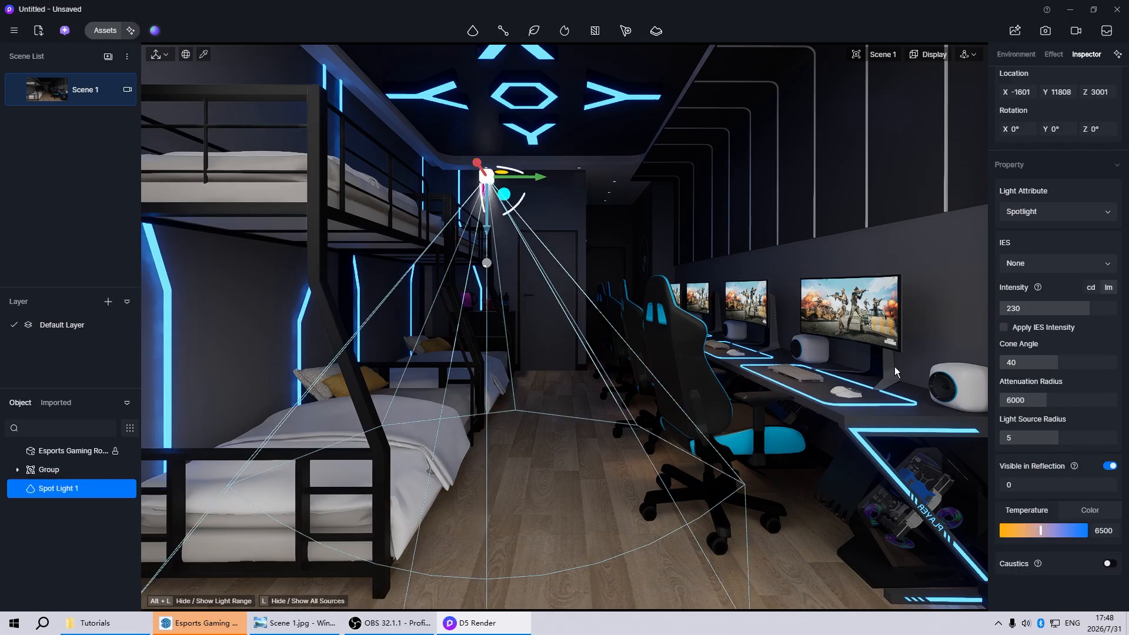
drag(1039, 309, 1003, 308)
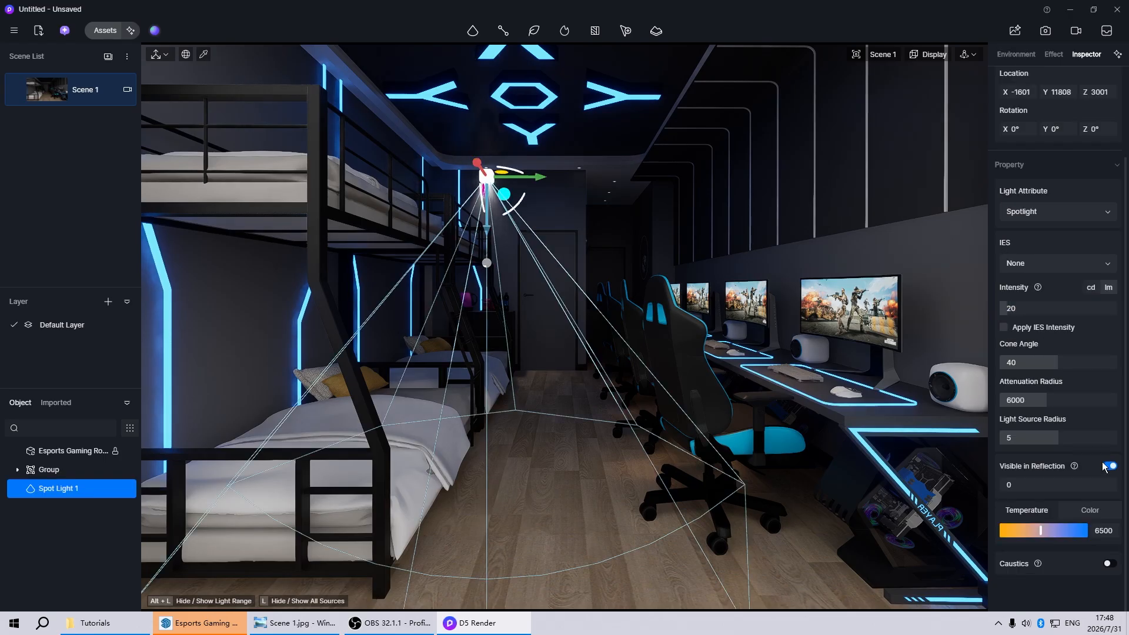
Move the spotlight out from the back wall to an X location of about -1489 and set its cone angle to 60.
scroll(586, 181, up, 5)
middle_drag(587, 180, 524, 164)
scroll(467, 142, up, 4)
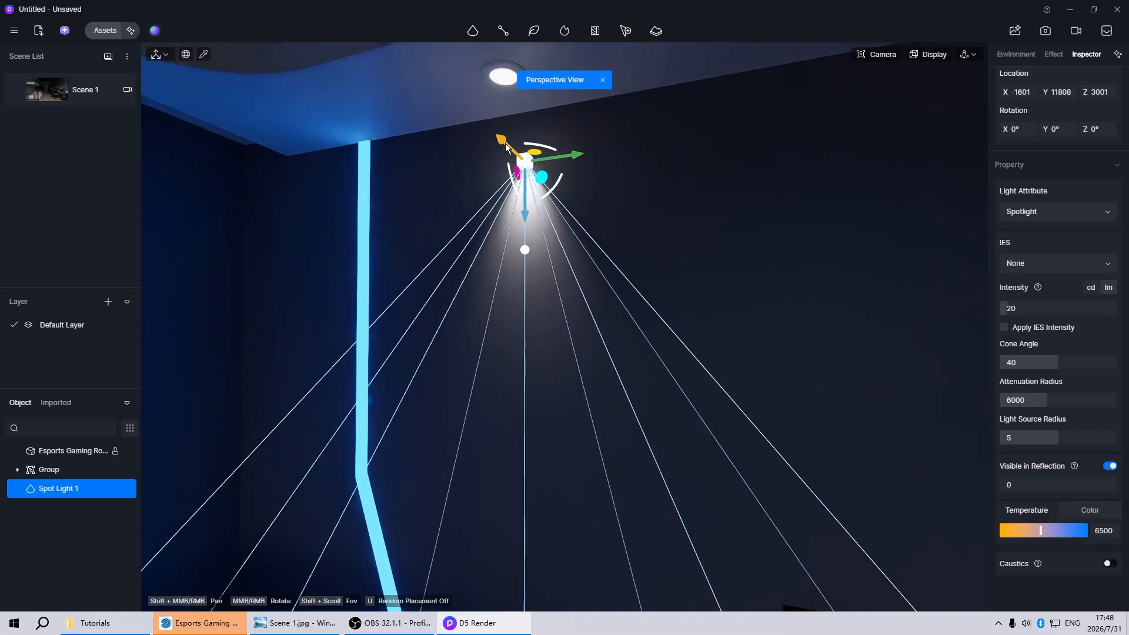
drag(506, 147, 480, 124)
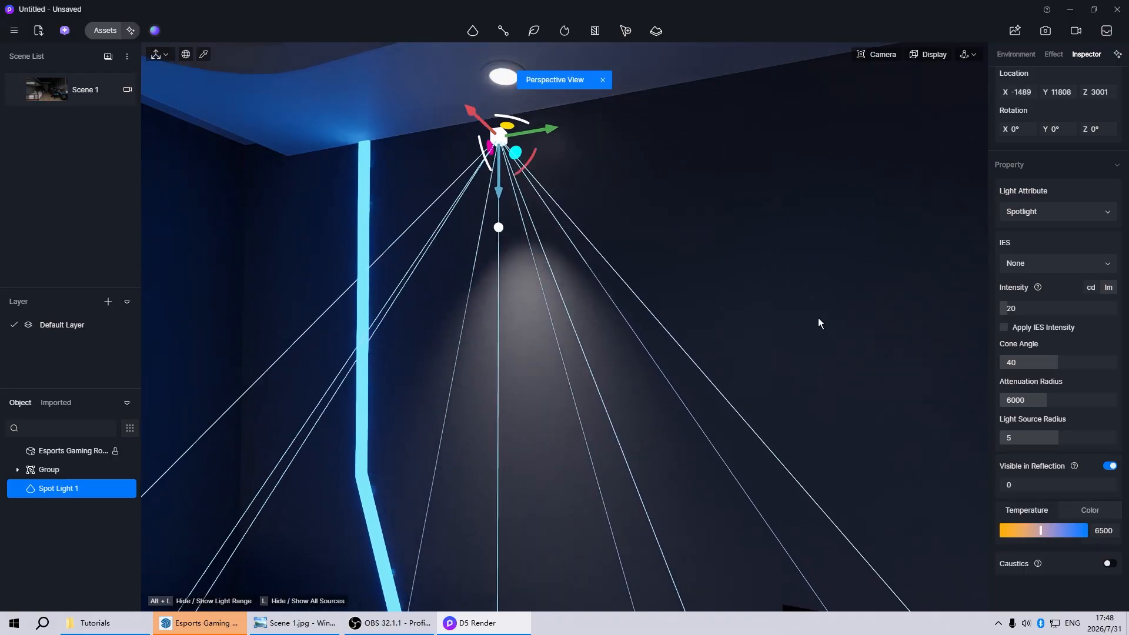
click(1036, 363)
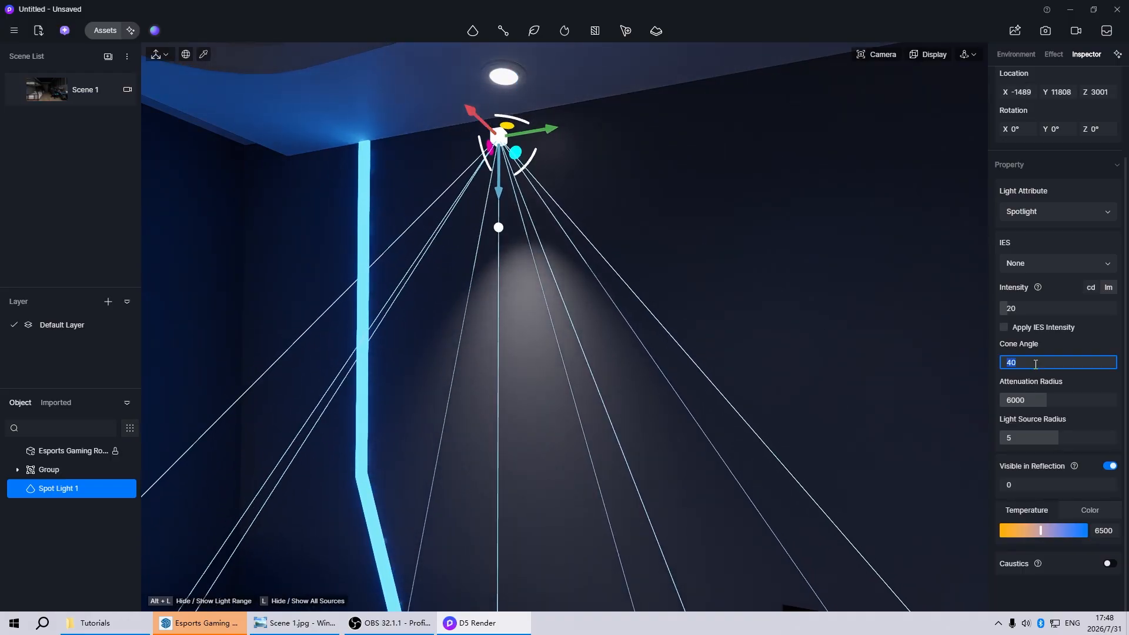
text(60)
key(Return)
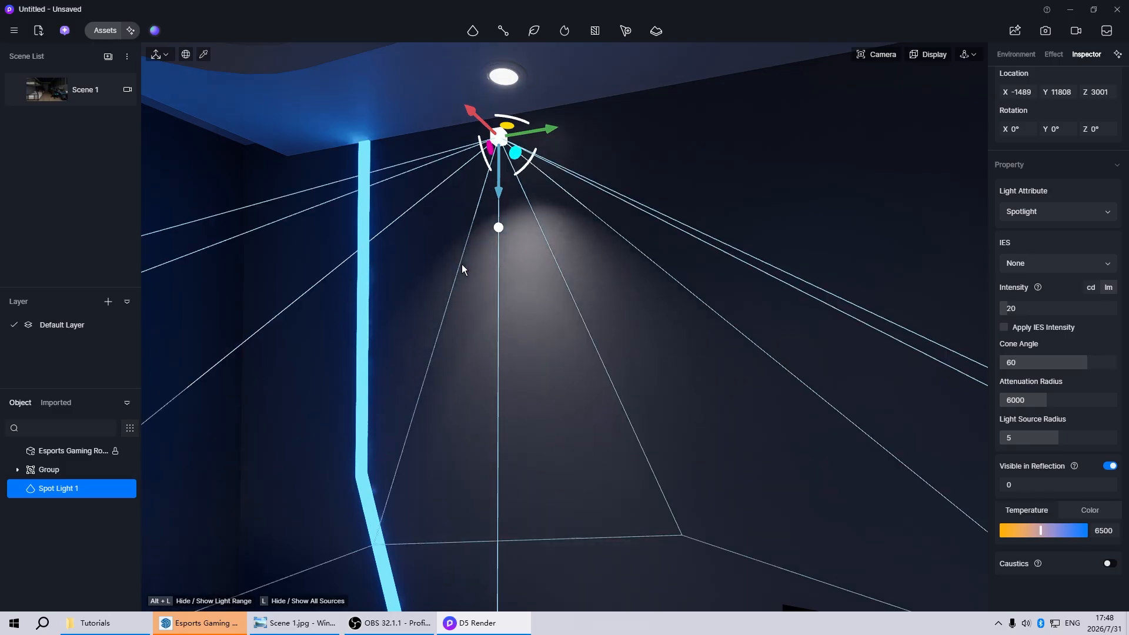
click(472, 266)
click(497, 139)
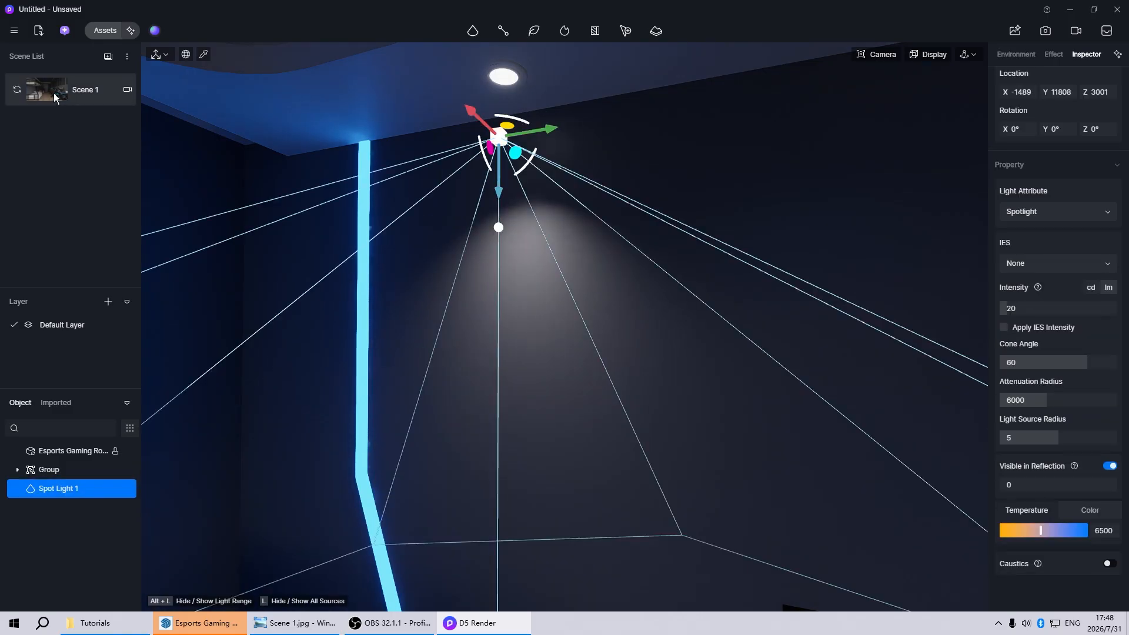
Show the room in the top view with the wireframe display mode.
scroll(555, 299, down, 5)
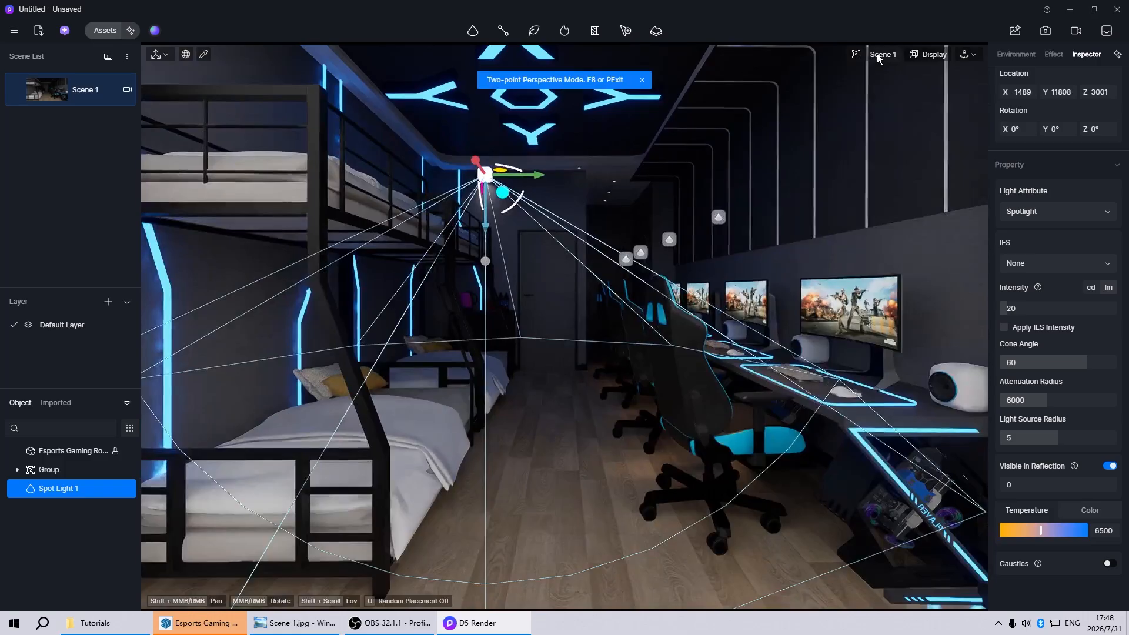
click(880, 57)
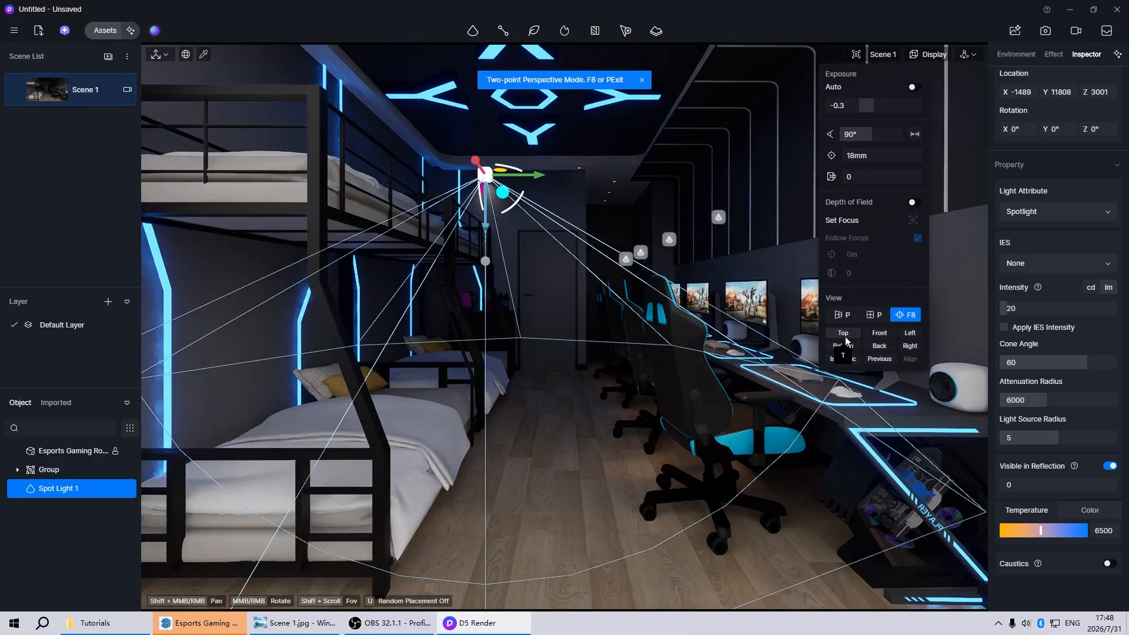
click(843, 333)
click(928, 54)
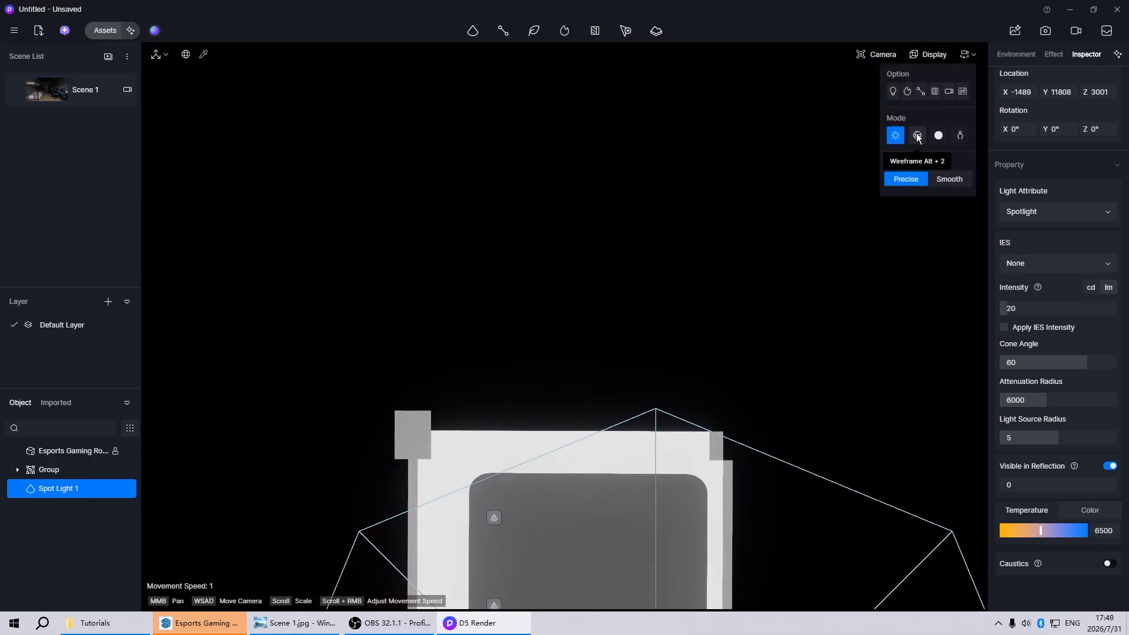
click(918, 137)
Align the spotlight with its downlight in plan at about X -1491, Y 11796.
scroll(517, 508, up, 5)
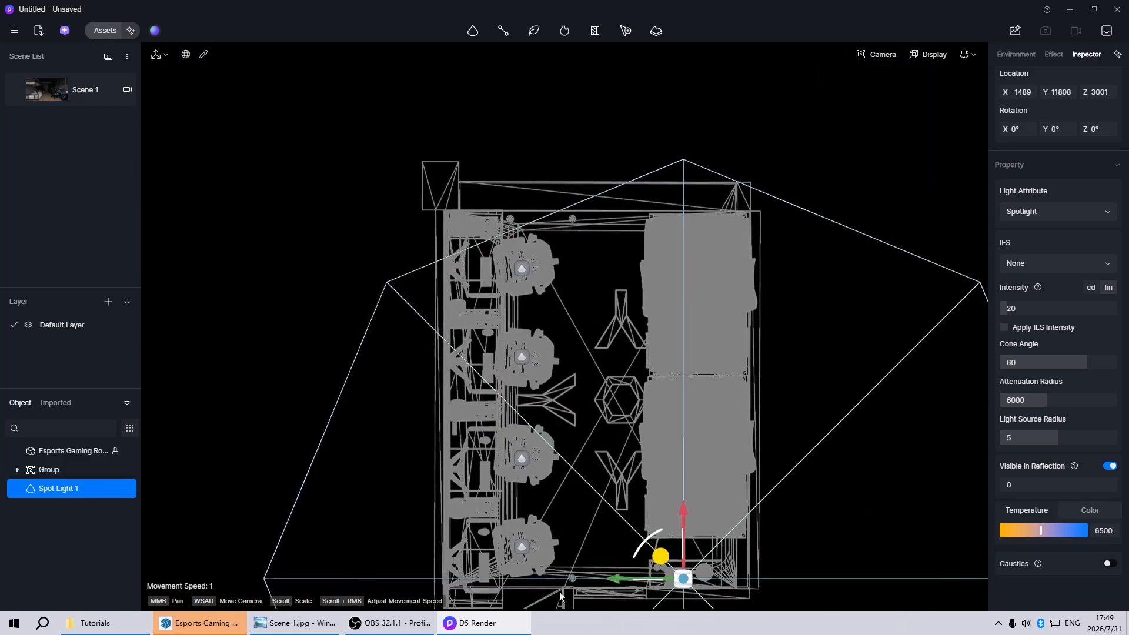
scroll(669, 542, up, 5)
scroll(650, 553, up, 5)
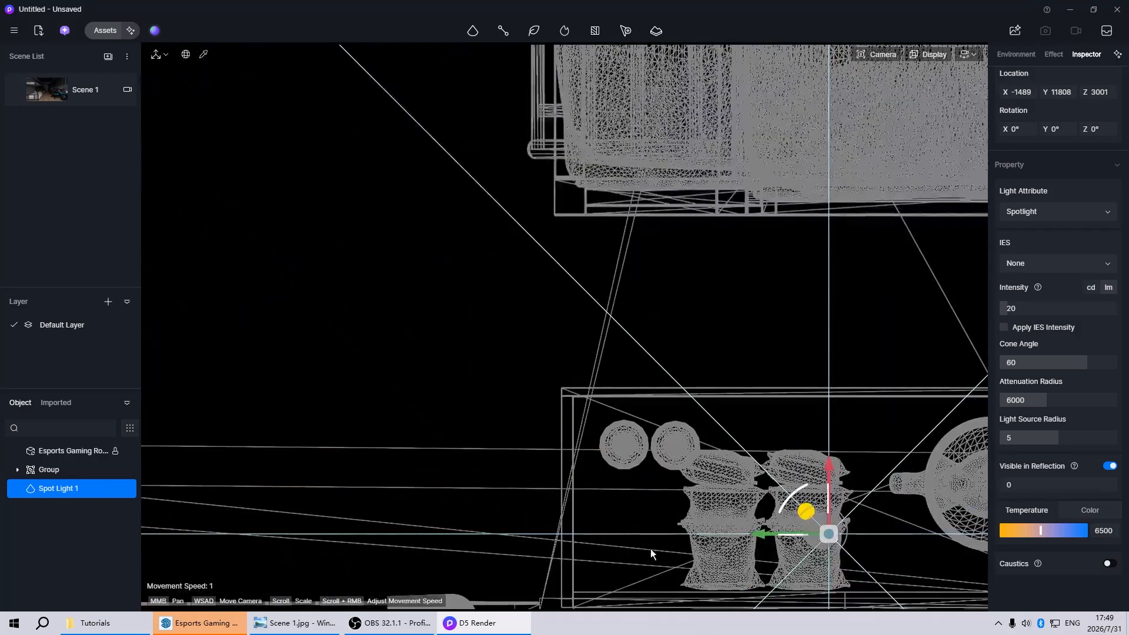
scroll(651, 548, down, 5)
scroll(660, 553, up, 5)
middle_drag(700, 529, 708, 545)
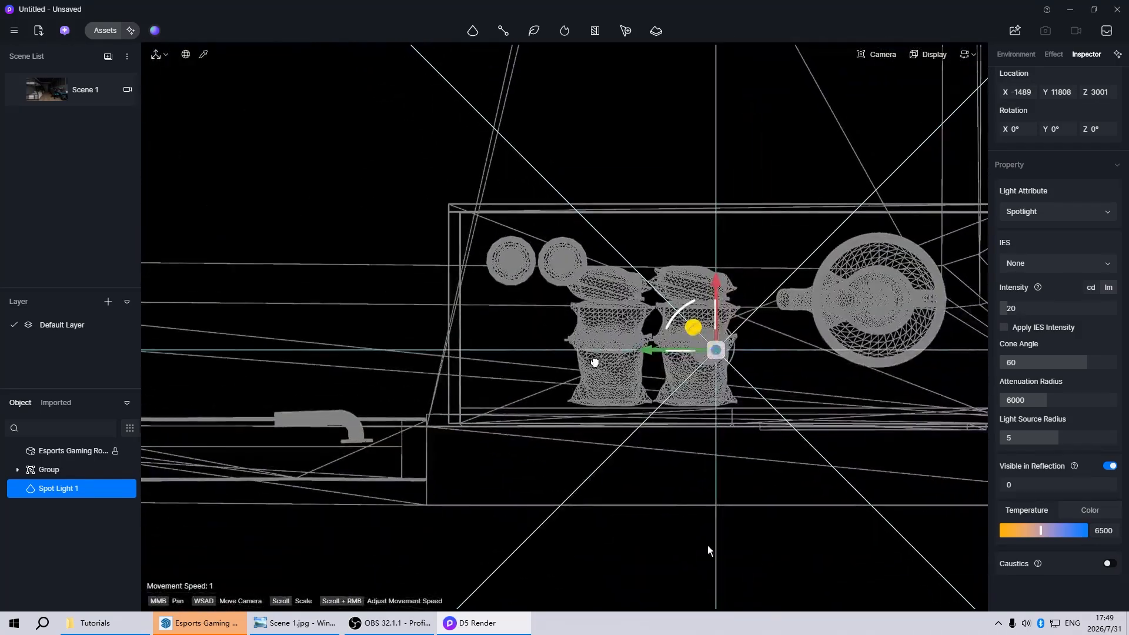
drag(688, 330, 681, 332)
middle_drag(494, 443, 708, 428)
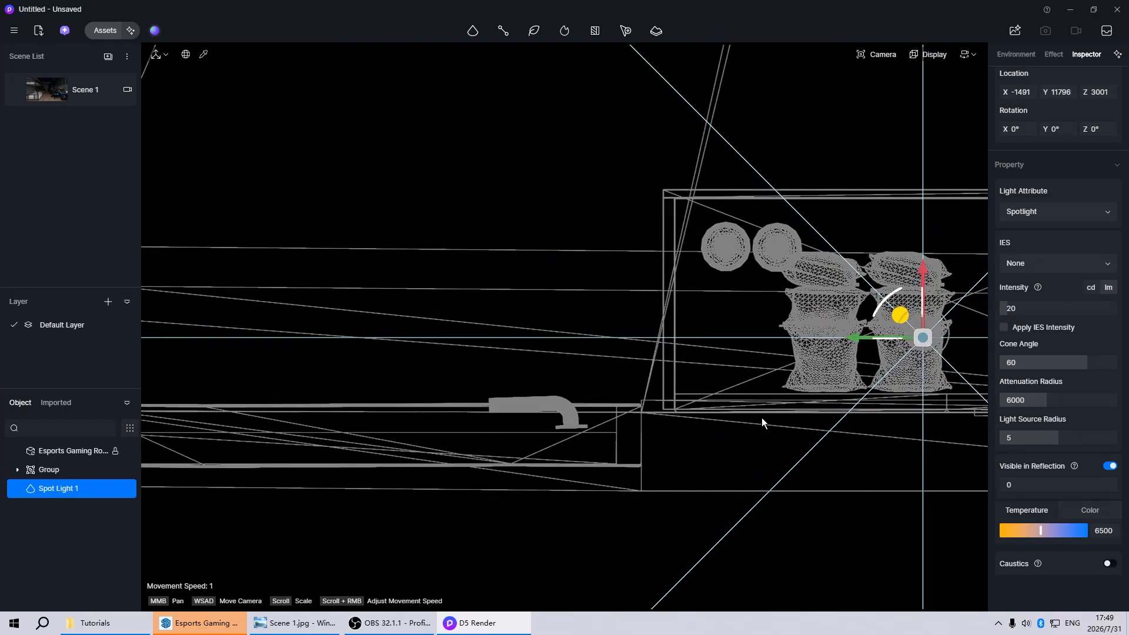
Copy the spotlight along the Y axis onto the second downlight near the door, at about Y 10431.
scroll(765, 422, down, 5)
scroll(564, 341, up, 3)
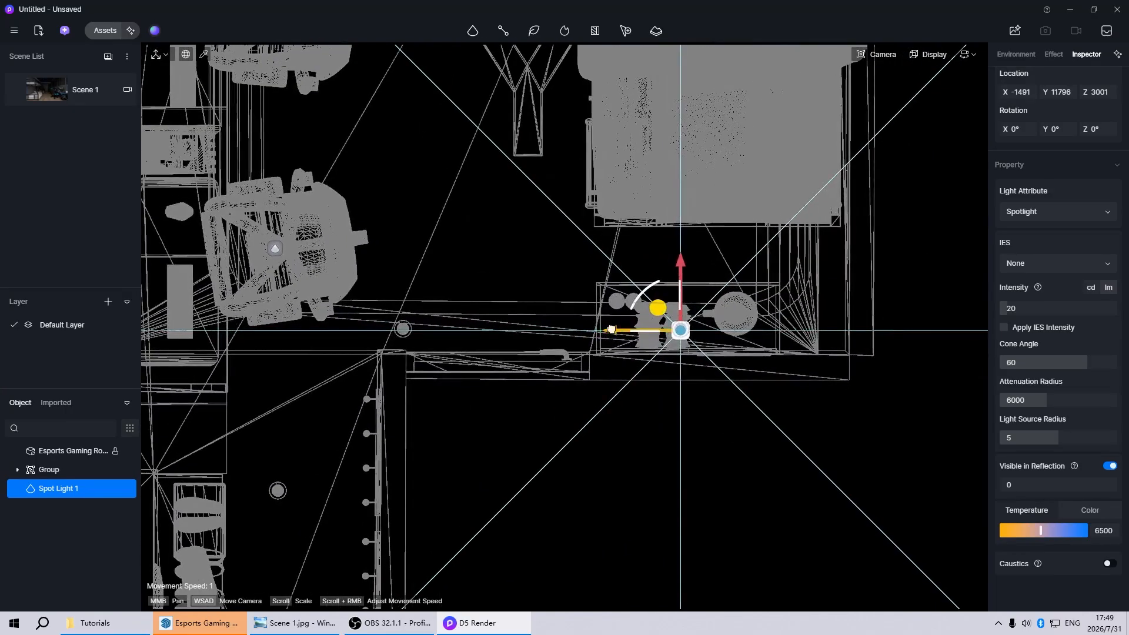
drag(610, 333, 330, 328)
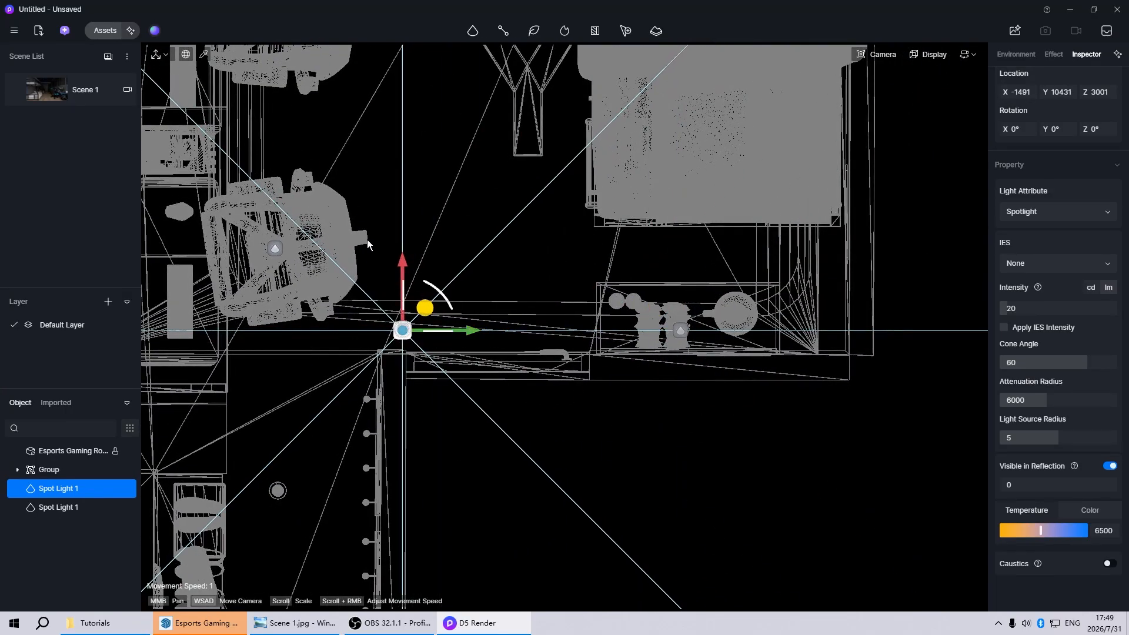
click(380, 237)
Group the two back-wall spotlights and return to the Scene 1 view.
click(403, 330)
ctrl+click(681, 331)
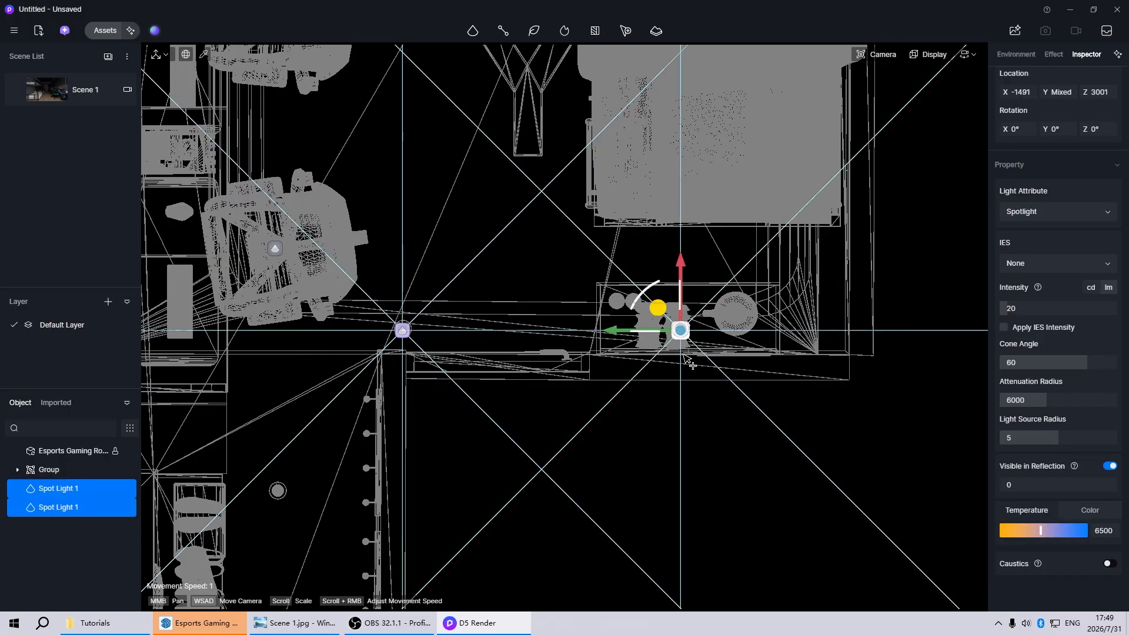
key(ctrl+g)
click(450, 453)
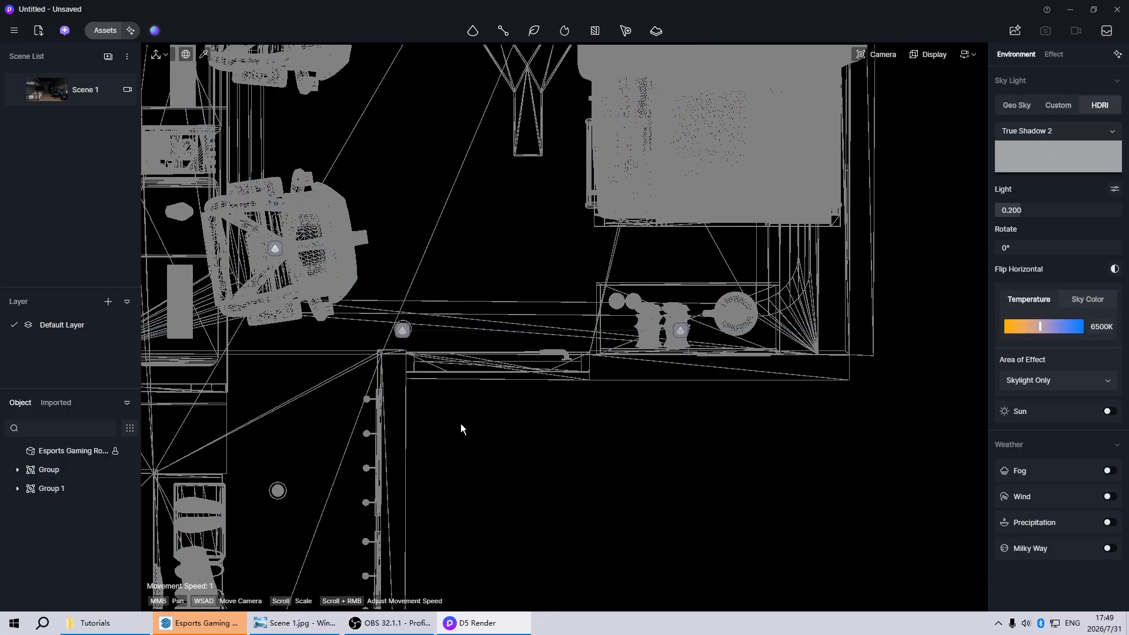
scroll(460, 423, down, 5)
click(42, 89)
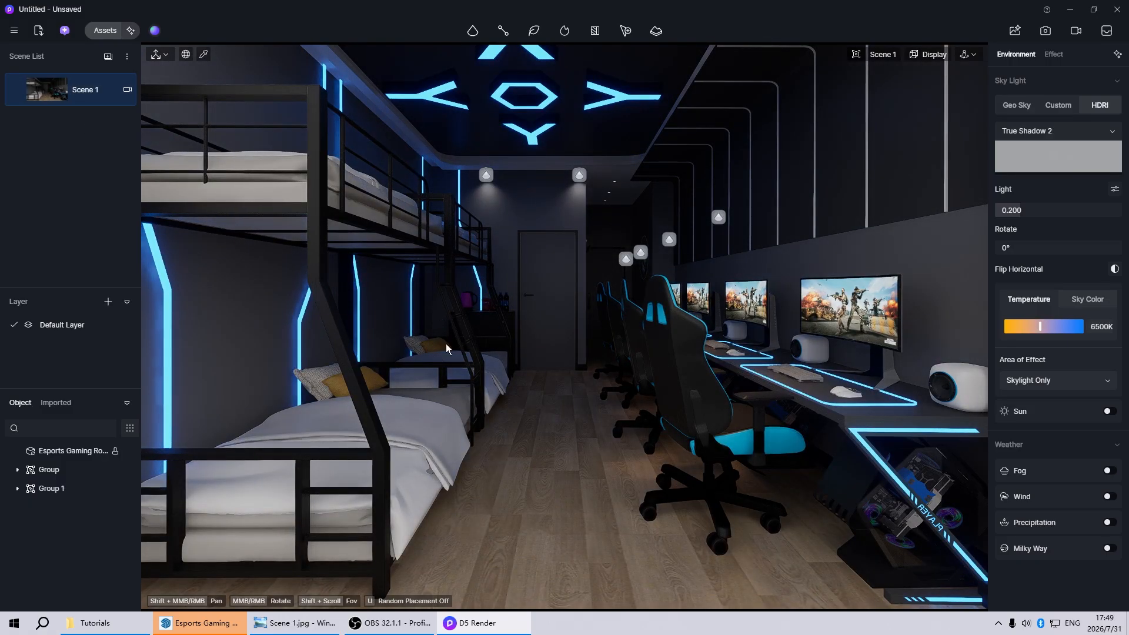
Place a new spotlight beside the bunk bed railing and raise it to a height of about 1515.
mouse_move(474, 32)
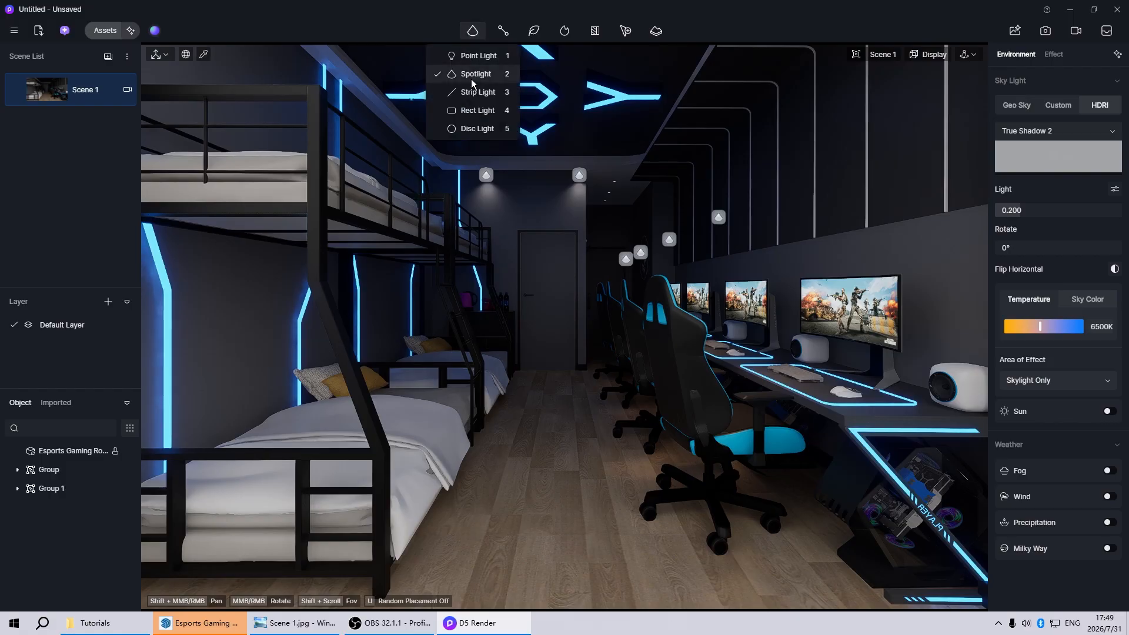
click(479, 72)
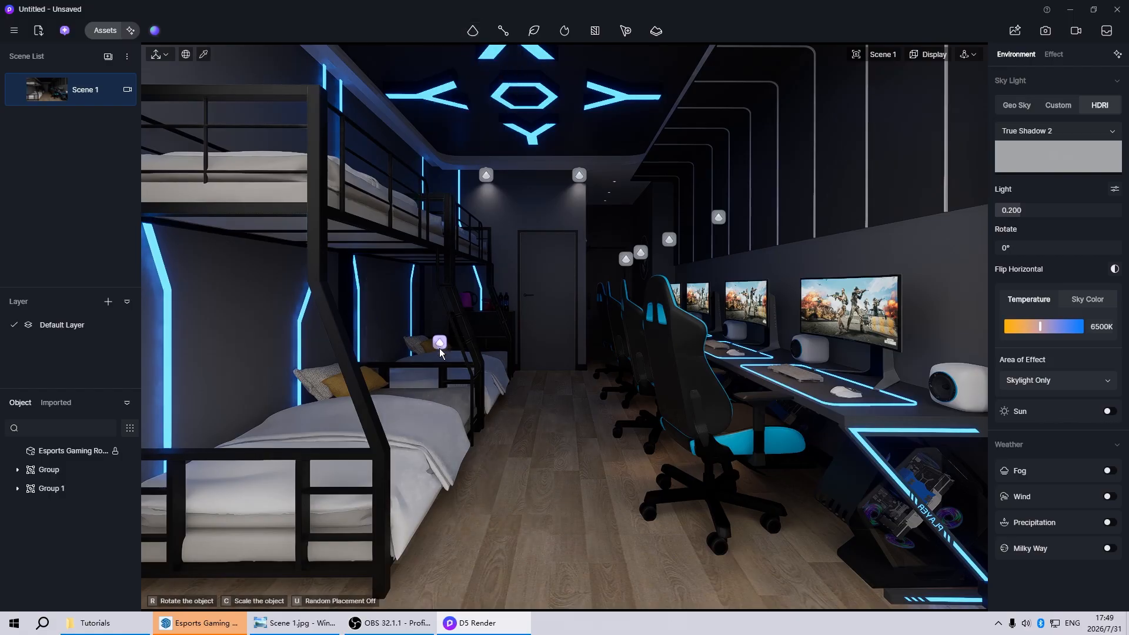
click(475, 349)
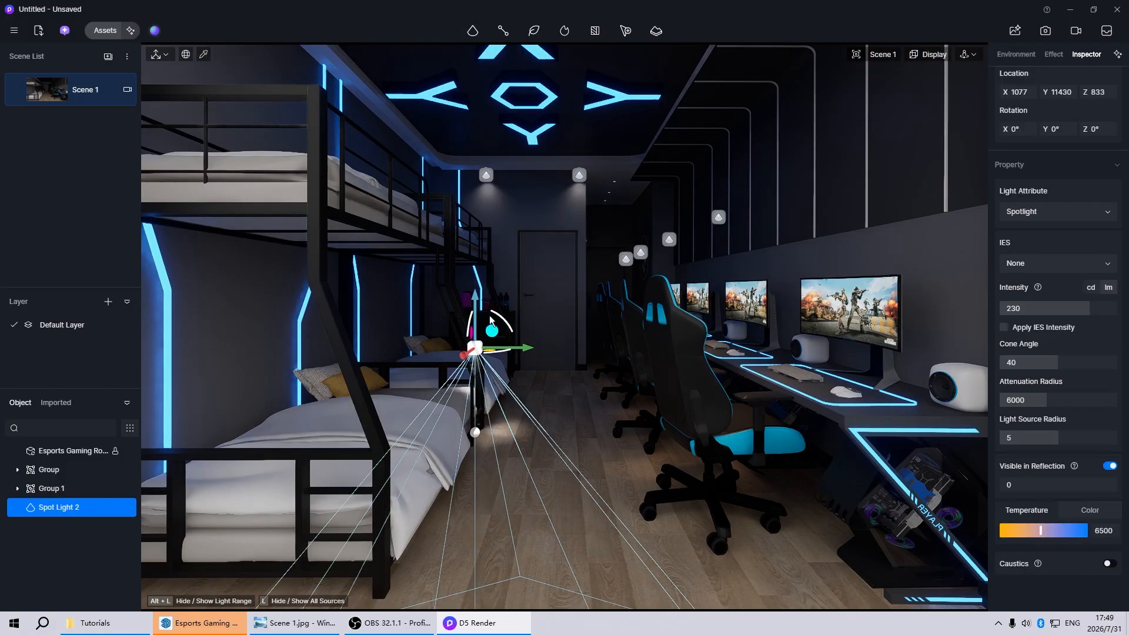
drag(477, 303, 477, 223)
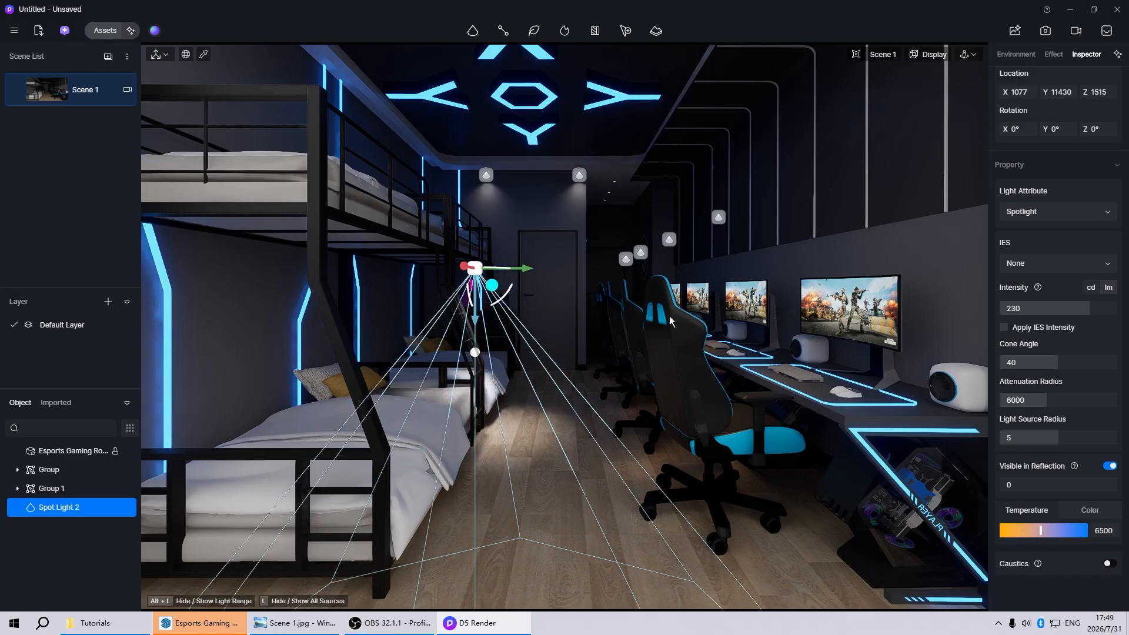
Set the intensity of the new spotlight beside the bunk beds to 20 lm.
click(1041, 311)
text(2)
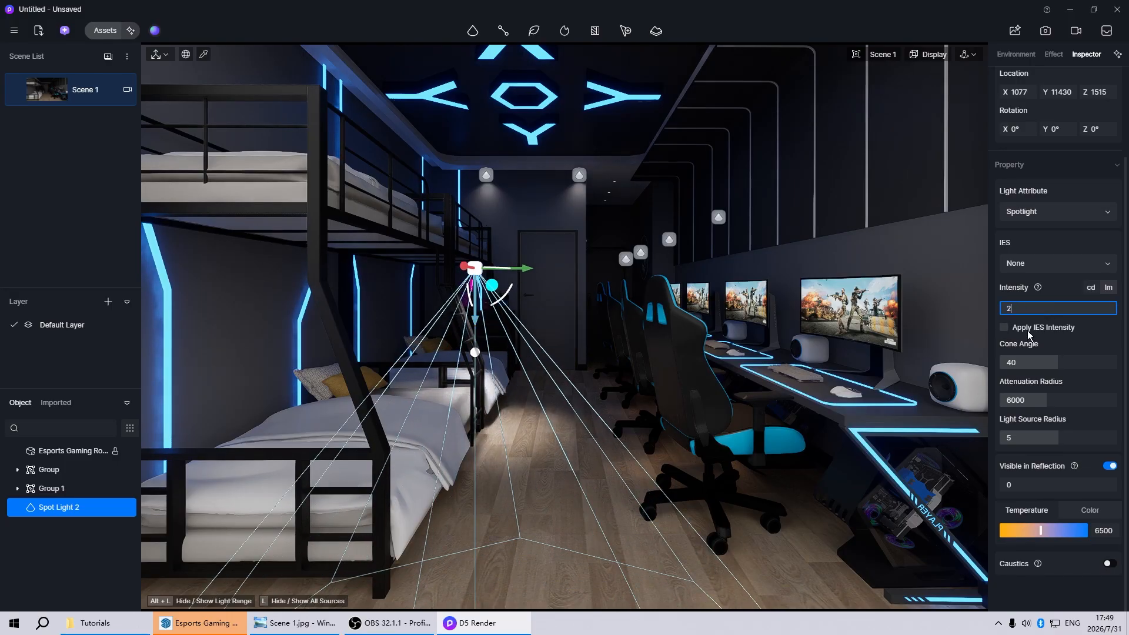
text(0)
key(Return)
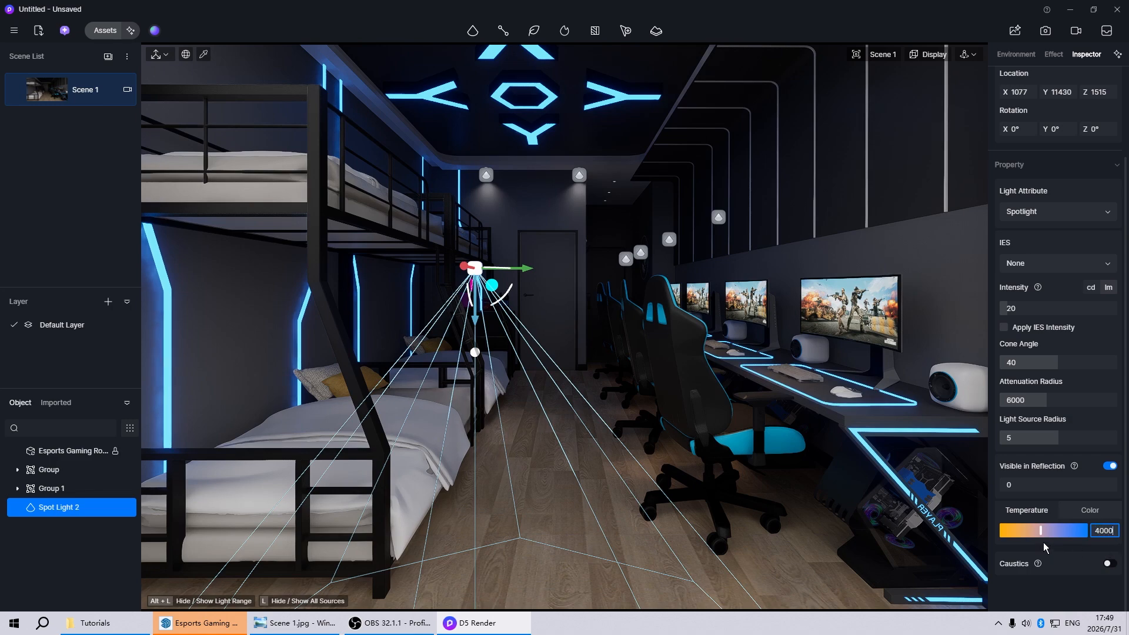
Set the bunk bed spotlight's color temperature to 4000 and move it along X to about 108.
key(Return)
scroll(453, 335, up, 3)
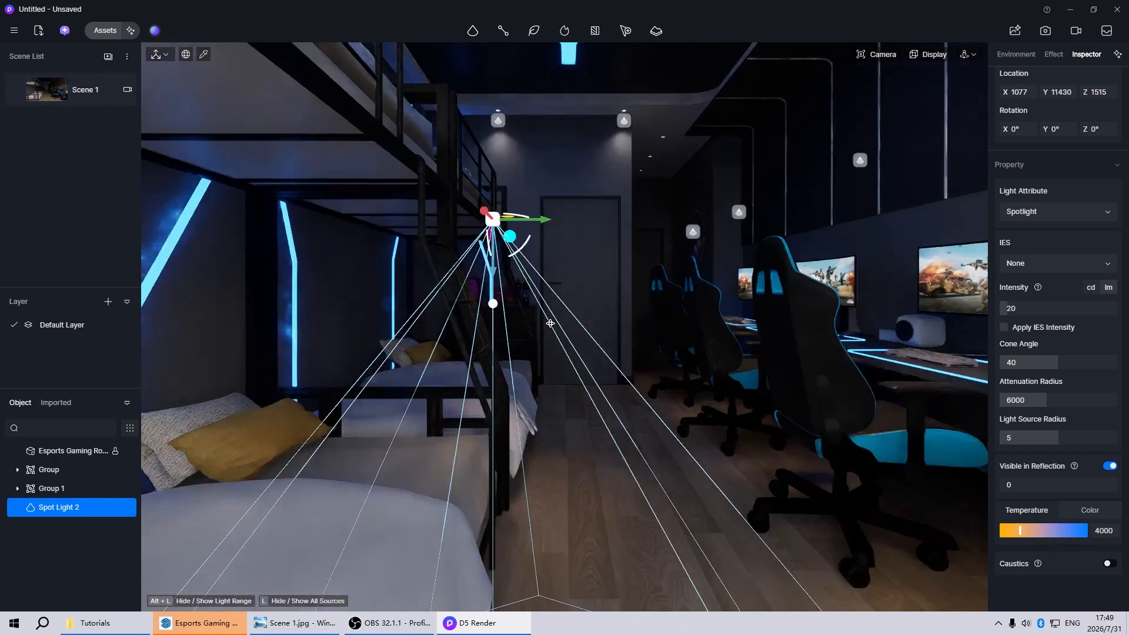
right_drag(549, 320, 397, 270)
drag(277, 241, 400, 242)
right_drag(315, 272, 418, 259)
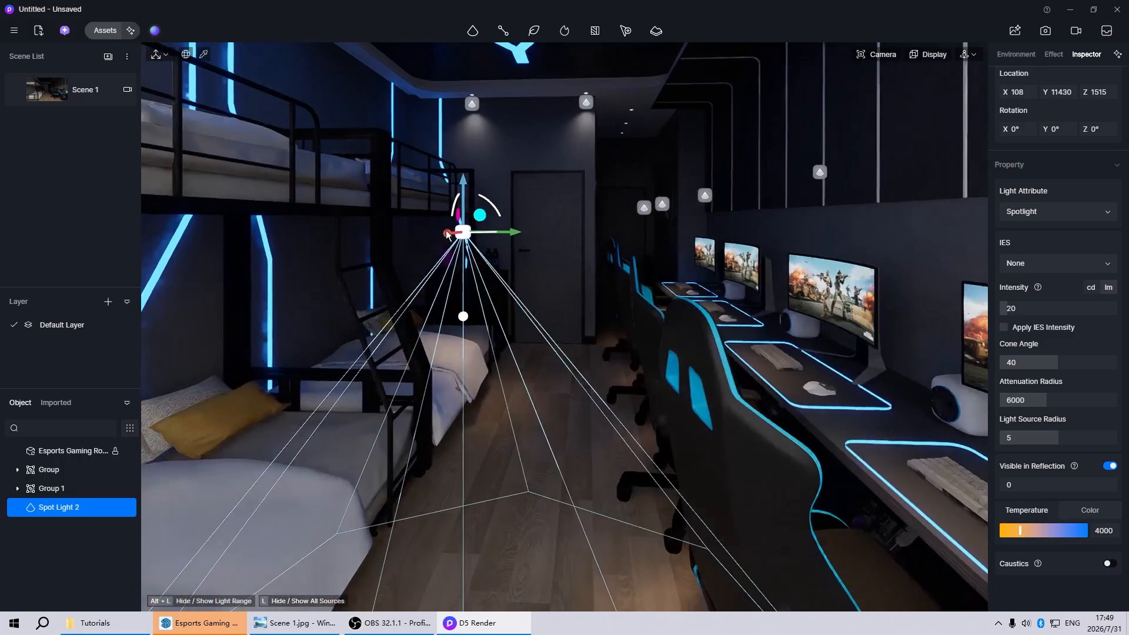
Shift the spotlight along the Y axis toward the bunk beds and return to the Scene 1 view.
drag(510, 231, 427, 231)
right_drag(428, 232, 277, 200)
drag(267, 196, 321, 192)
click(78, 90)
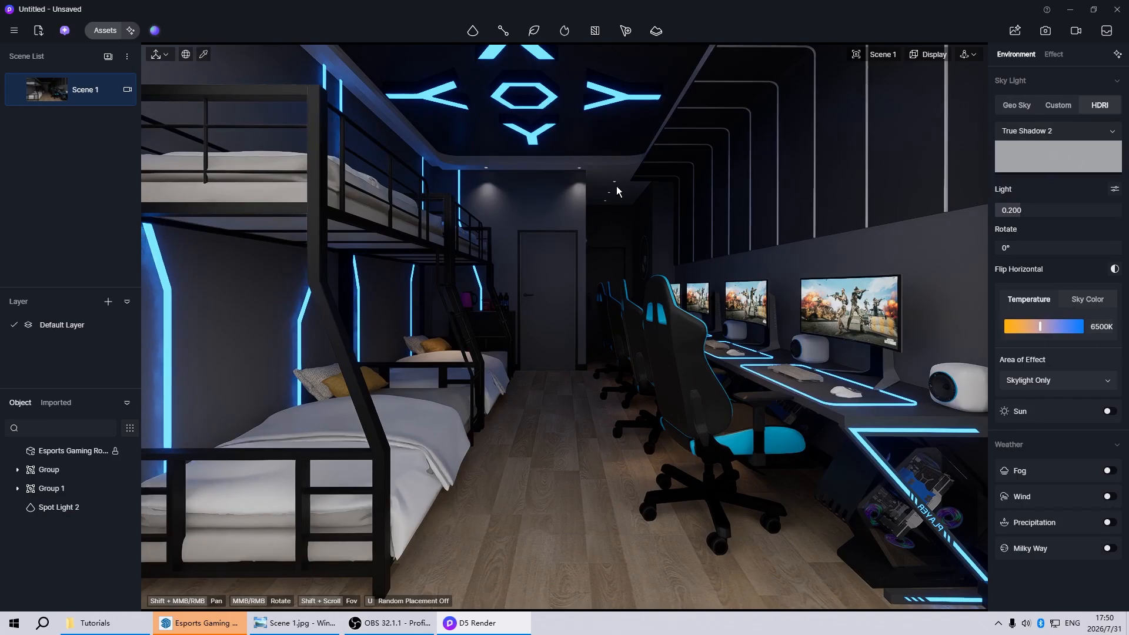
Place a disc light below the entrance corridor ceiling at about X -3537, Y 9838, Z 3068.
click(473, 30)
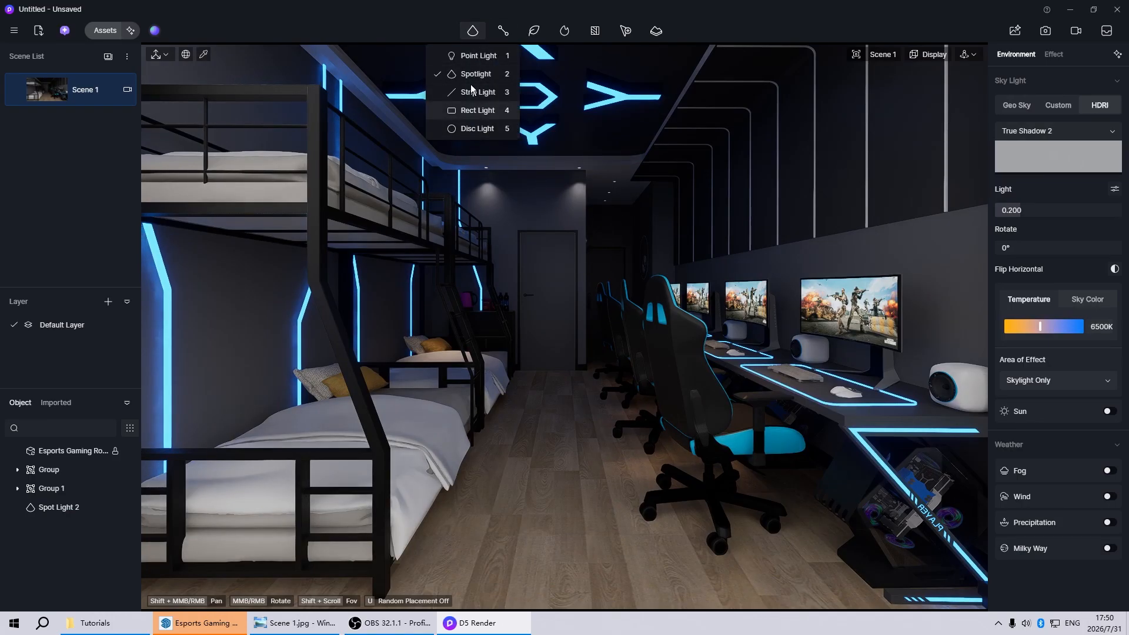
click(474, 127)
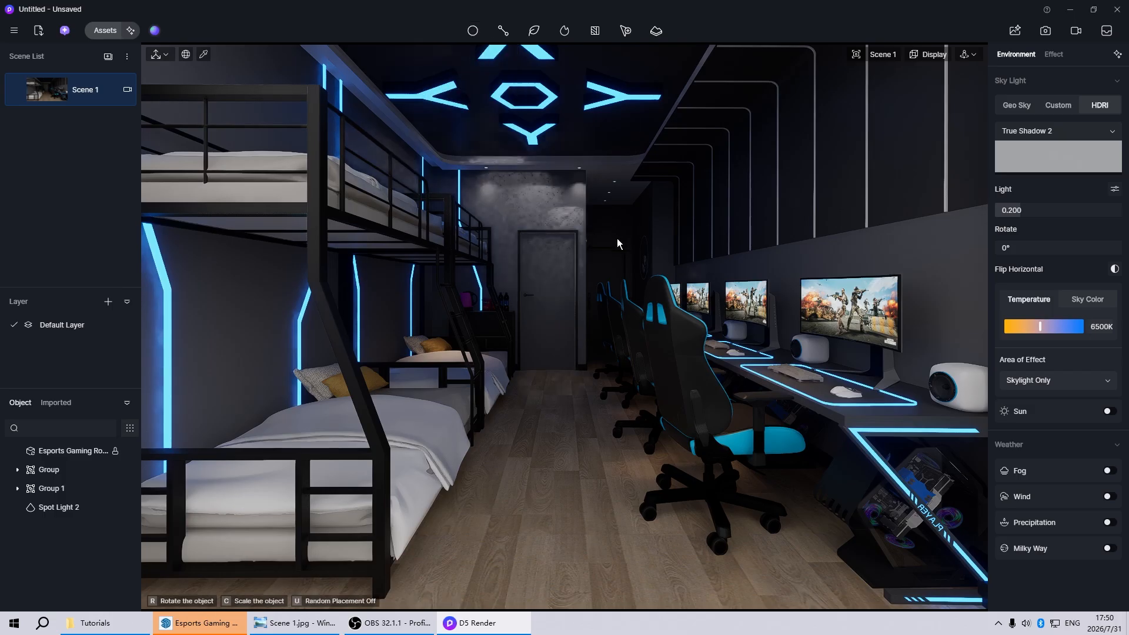
click(602, 207)
drag(615, 187, 608, 188)
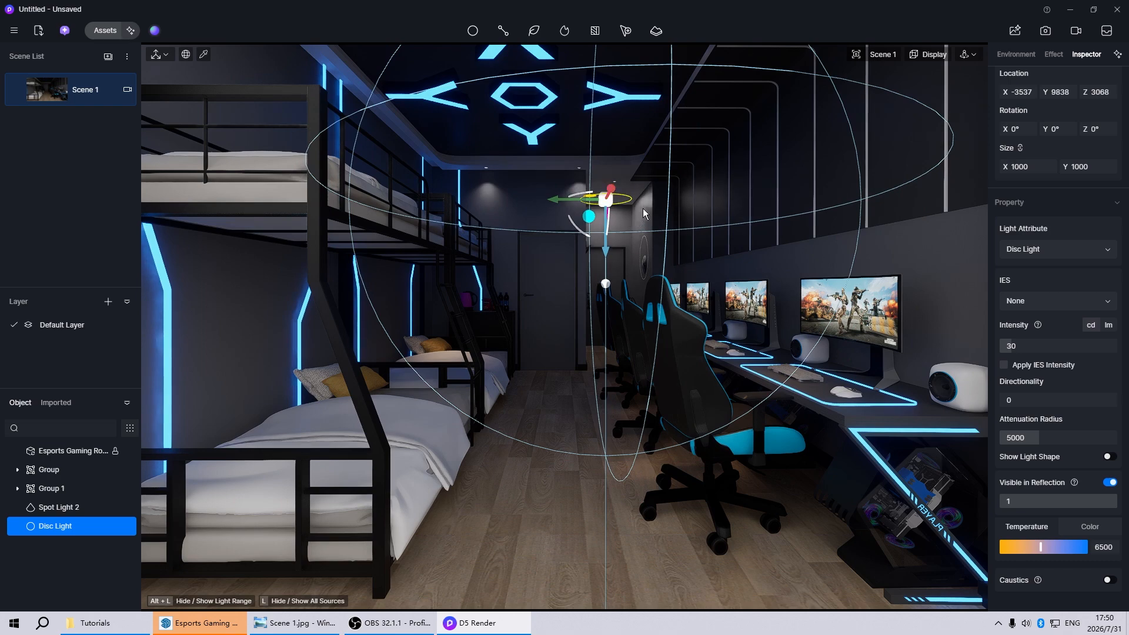
Center the disc light in the entrance corridor at about Y 9757, copy it along X to about -2113, and return to Scene 1.
scroll(616, 178, up, 5)
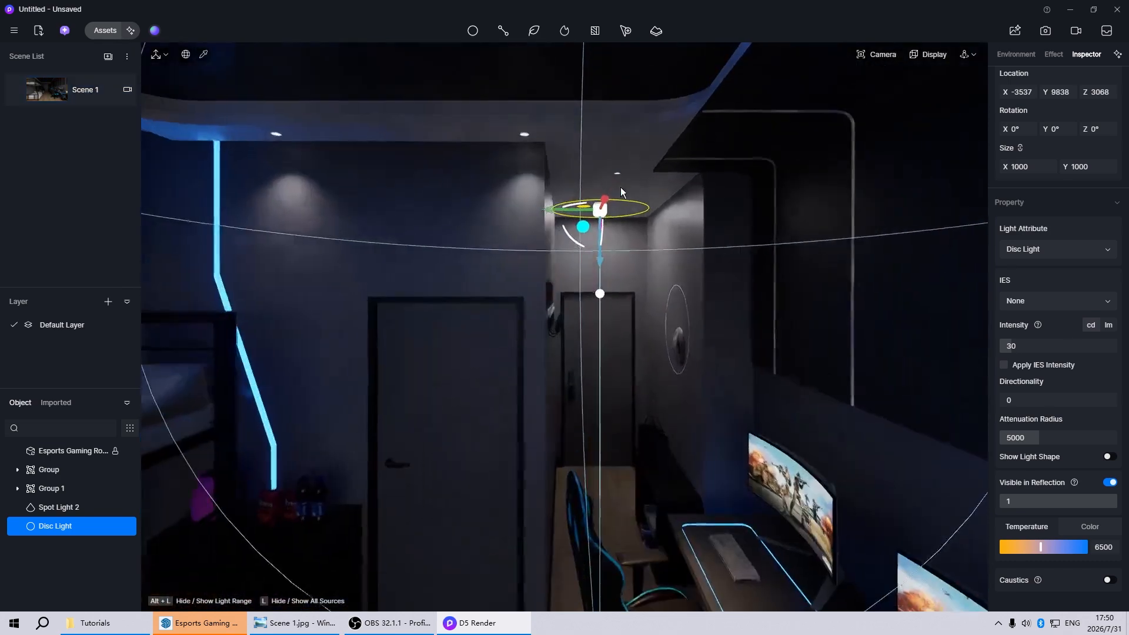
scroll(620, 187, up, 5)
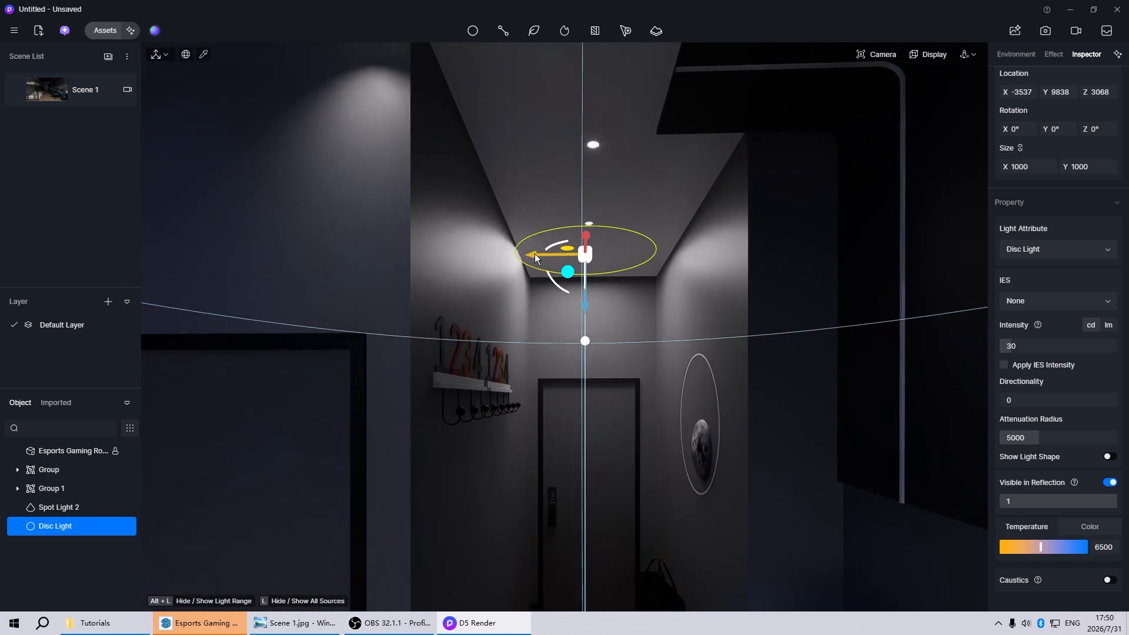
drag(535, 253, 546, 253)
scroll(496, 313, down, 5)
right_drag(496, 312, 538, 334)
drag(559, 194, 597, 155)
click(59, 87)
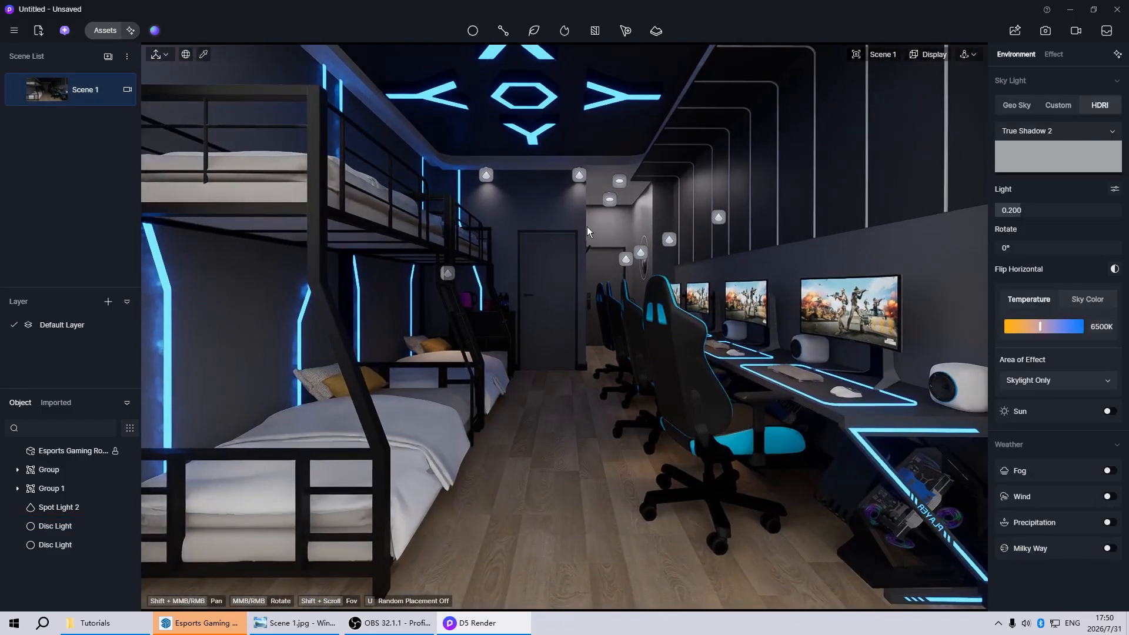
Move the nearer corridor disc light along the Y axis to about 9795 and deselect it.
click(619, 182)
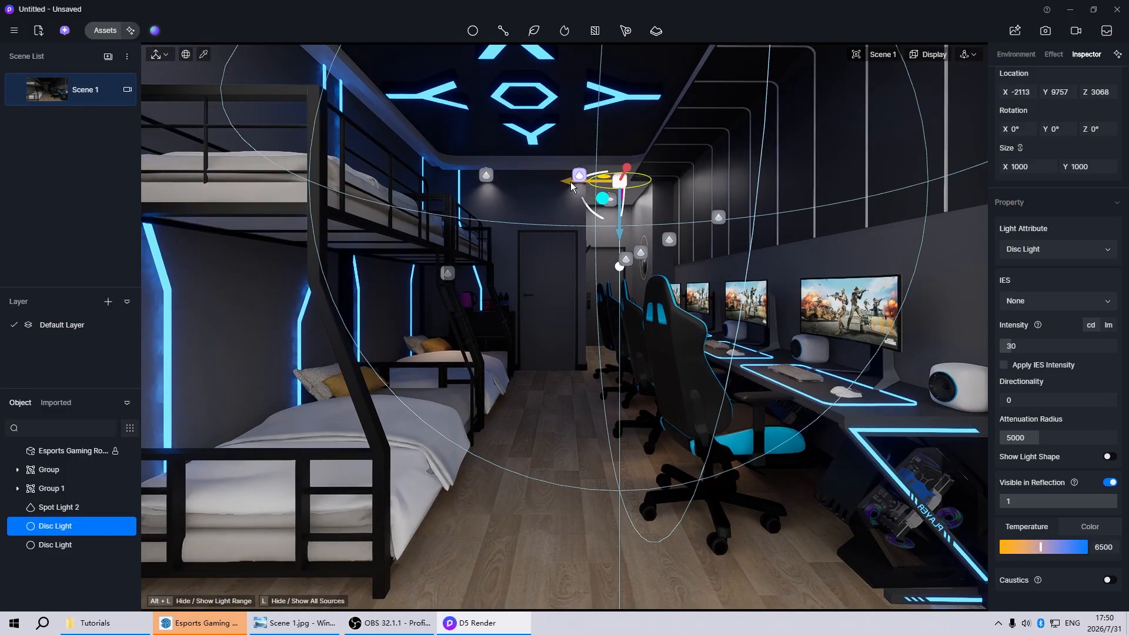
drag(570, 183, 566, 181)
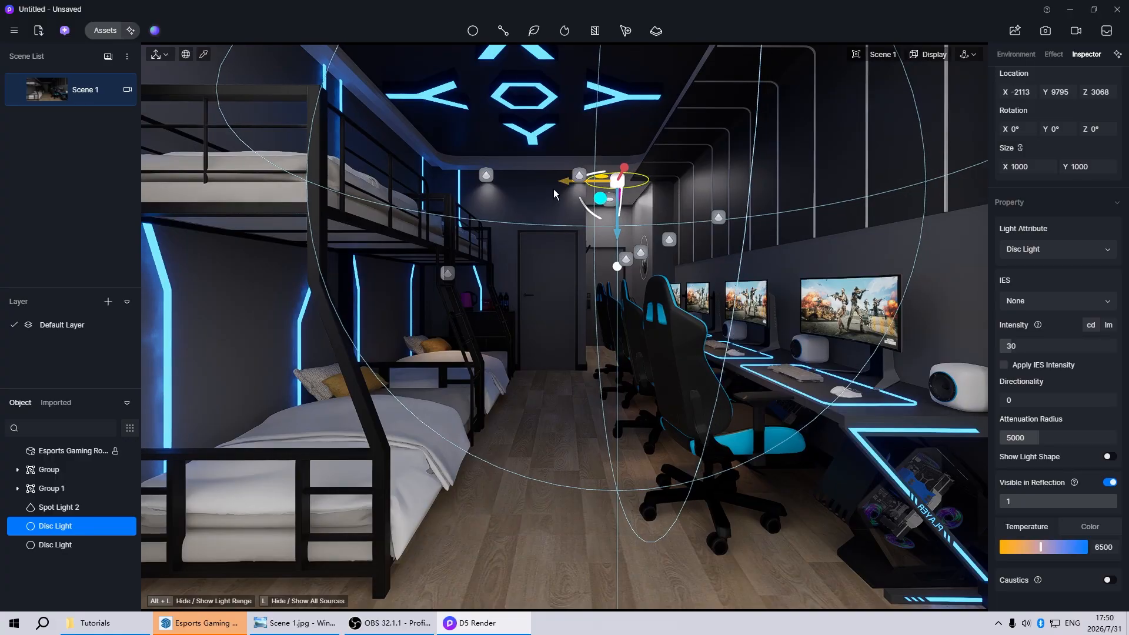
click(548, 196)
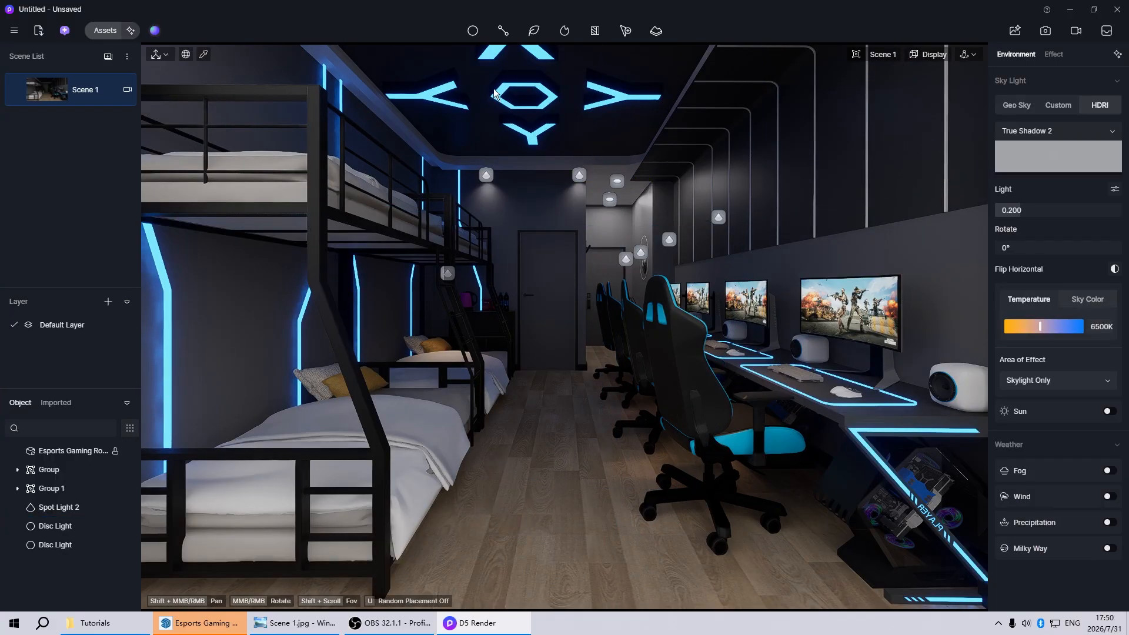
Place a disc light near the back-wall door at about X -793, Y 11151, Z 3078, and hide the light icons.
click(475, 37)
click(479, 132)
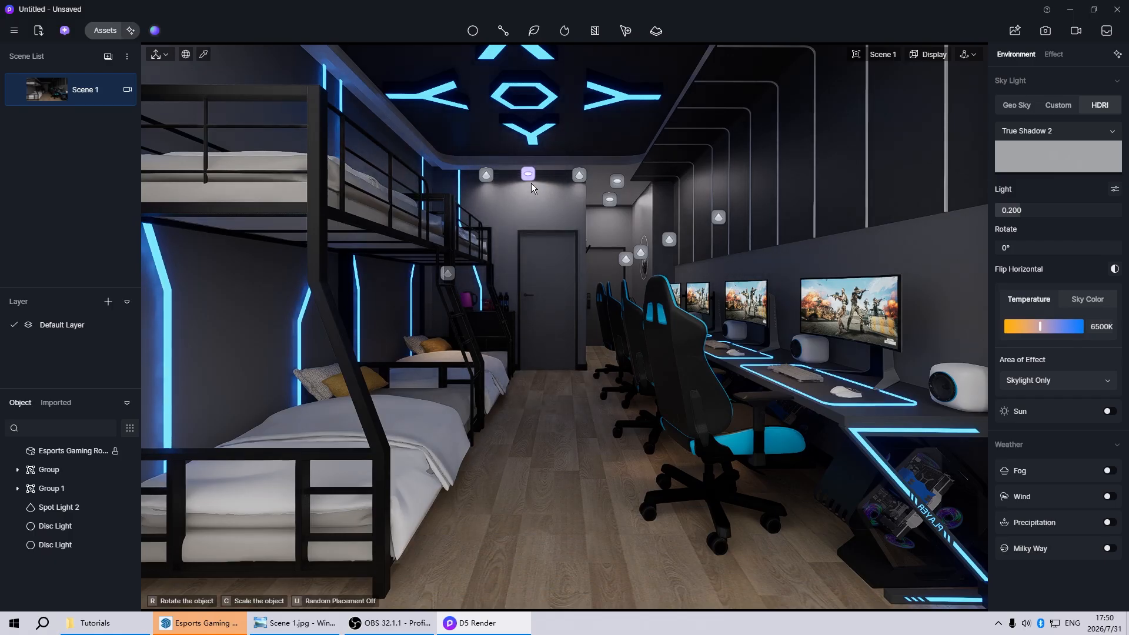
click(531, 178)
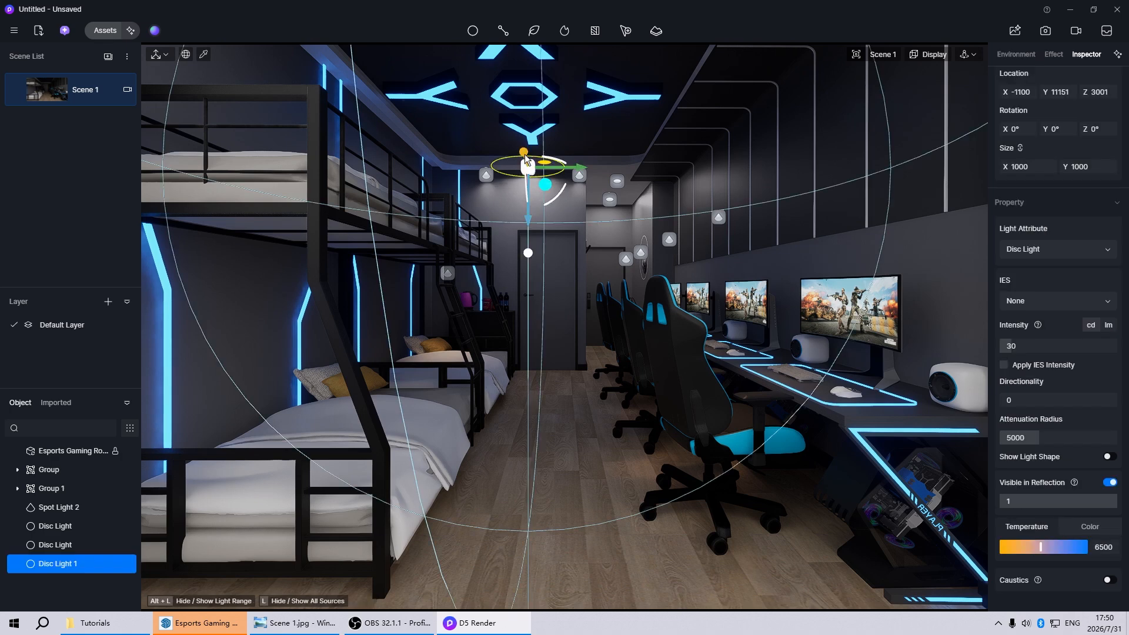
drag(524, 149, 521, 149)
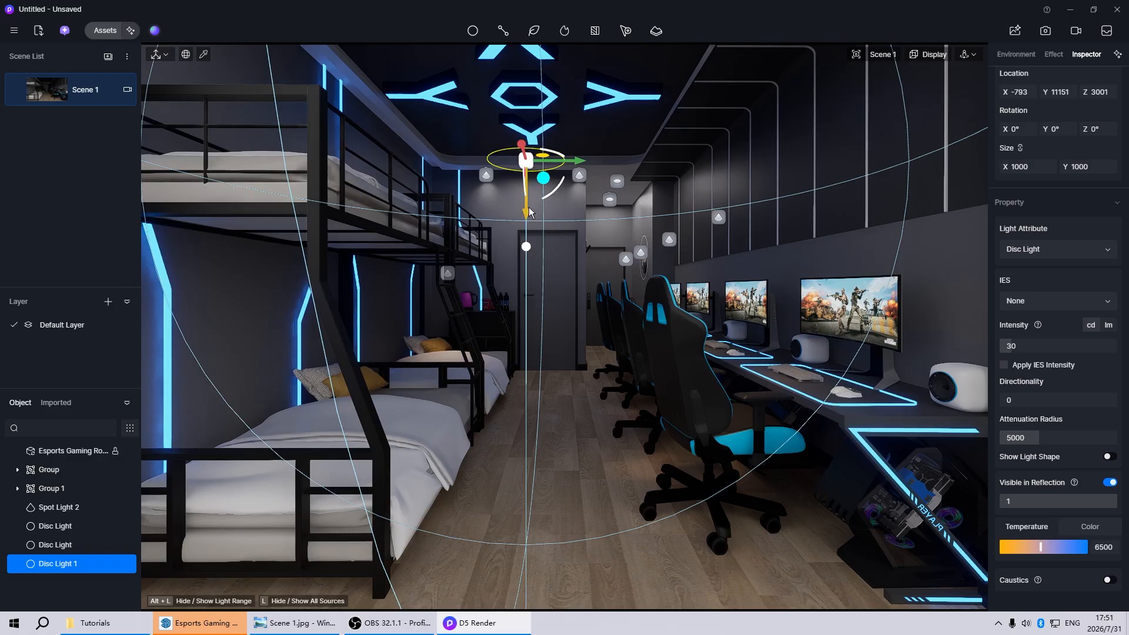
drag(526, 204, 525, 201)
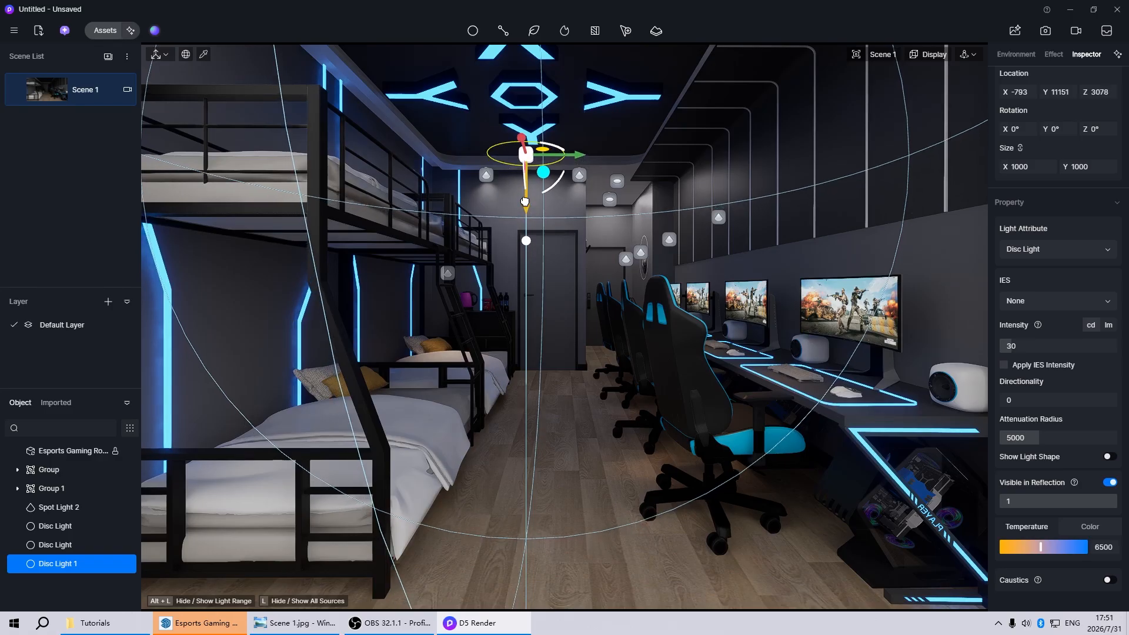
click(485, 152)
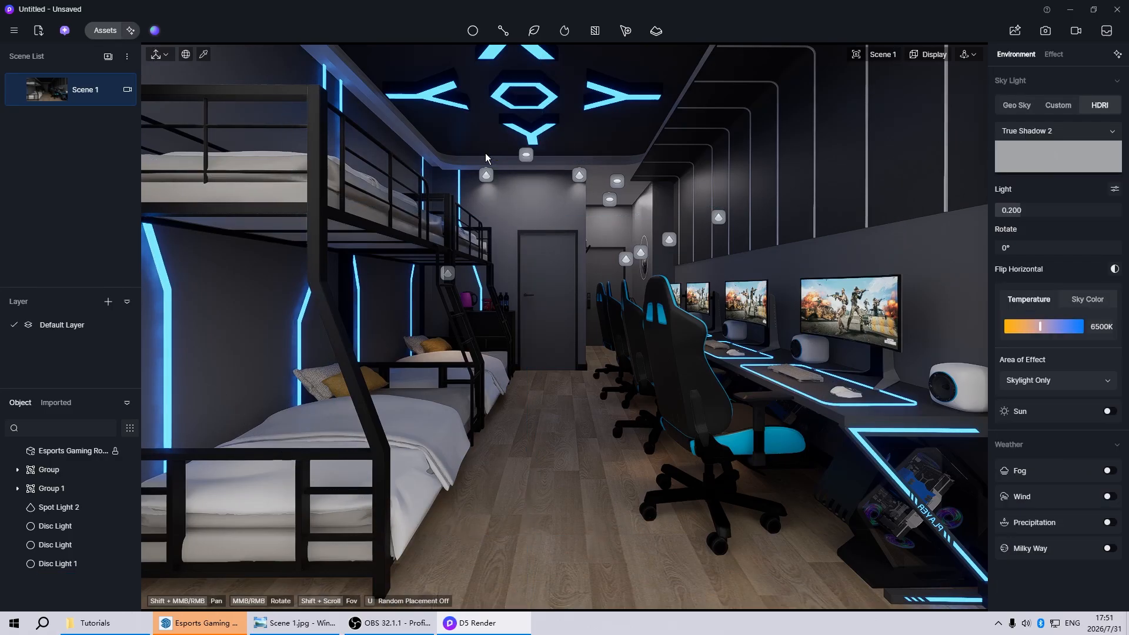
key(v)
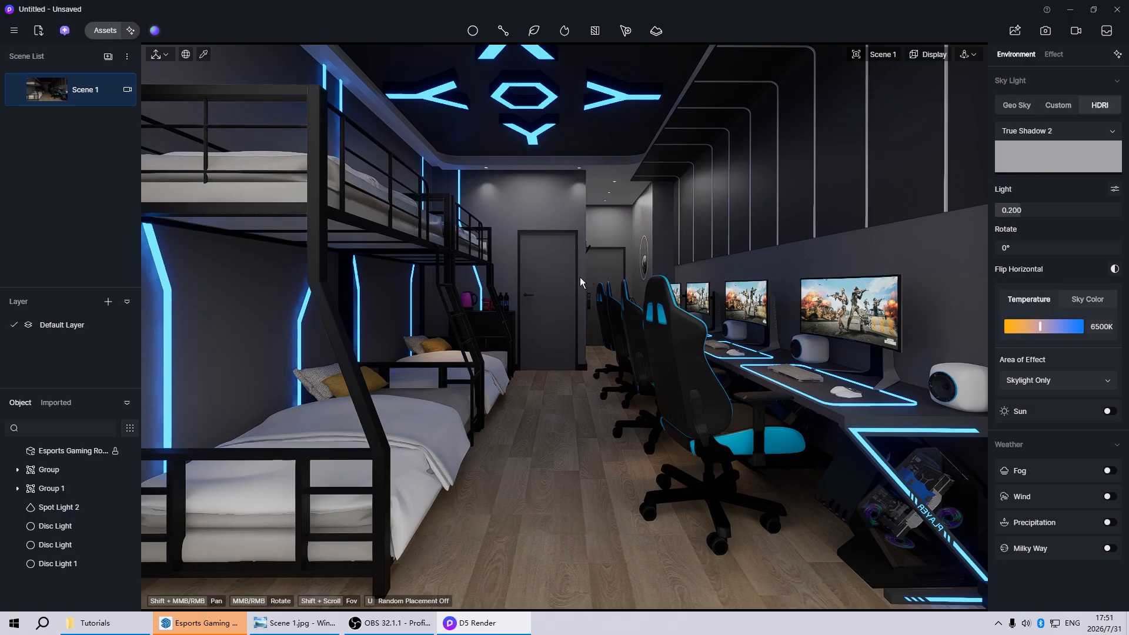
Turn on Emissive for the white line strips on the wall above the desks with an intensity of 10.
scroll(865, 228, up, 2)
scroll(874, 213, up, 2)
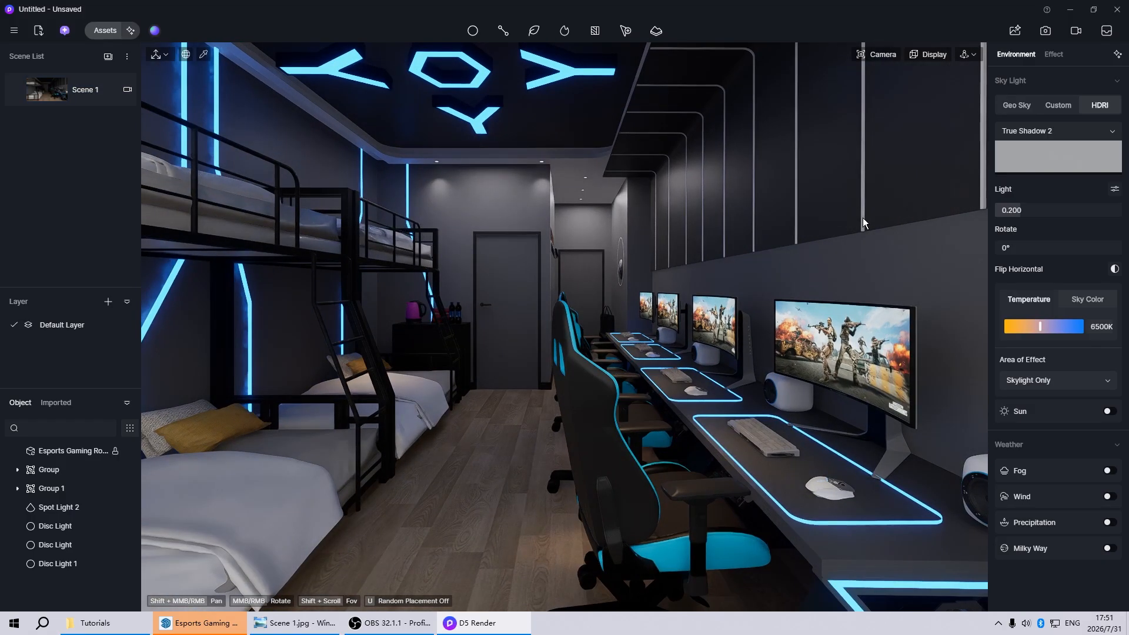
click(863, 217)
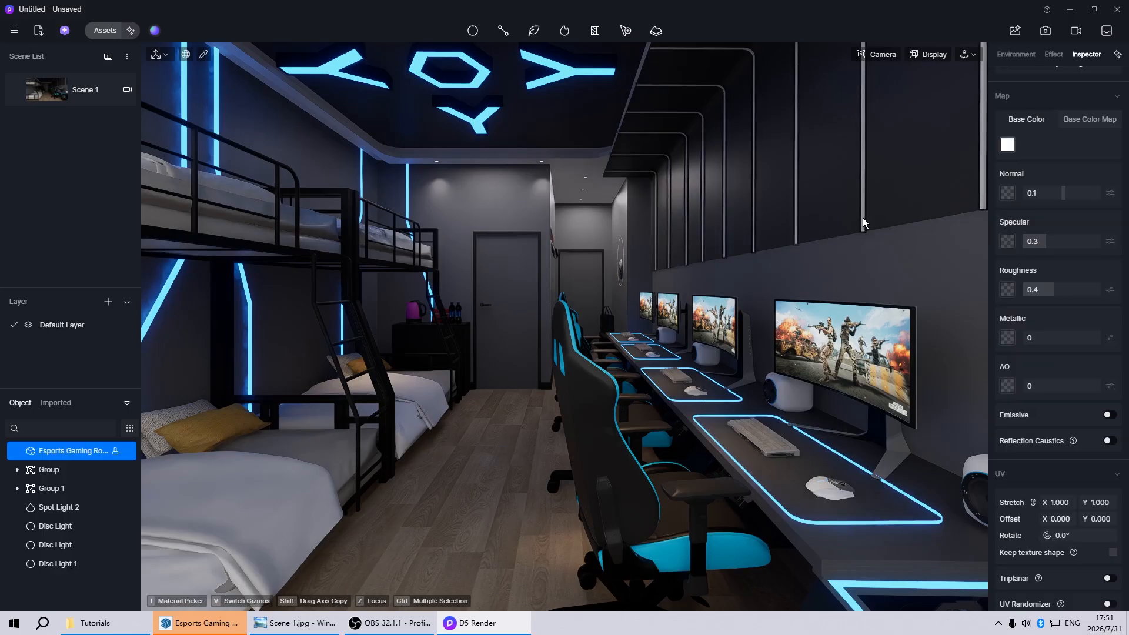
click(1110, 415)
click(1063, 451)
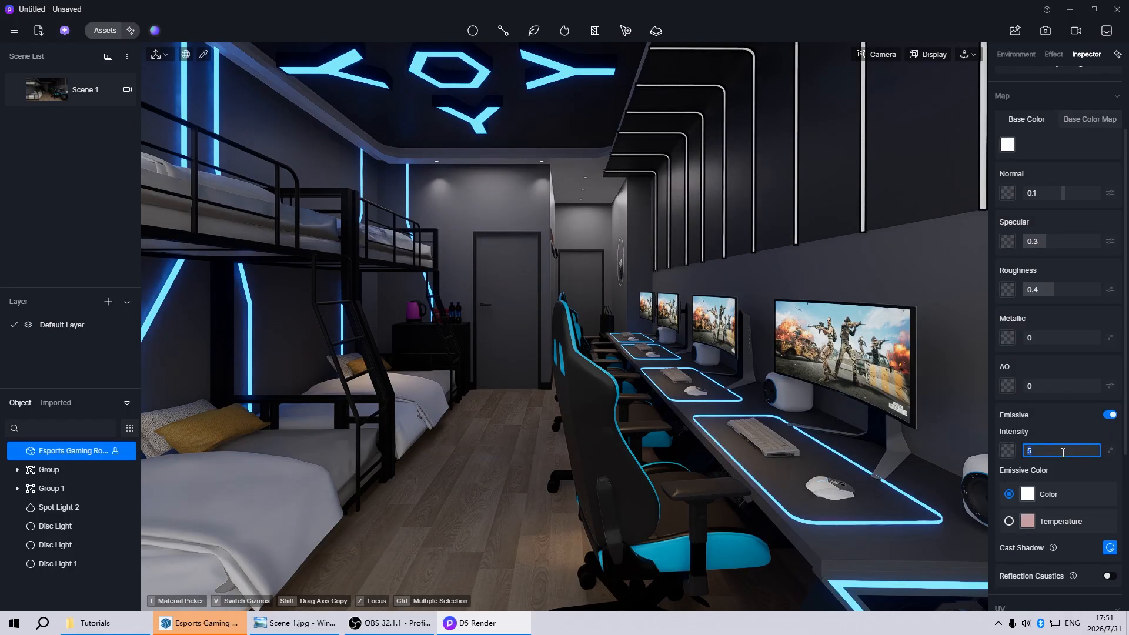
key(Return)
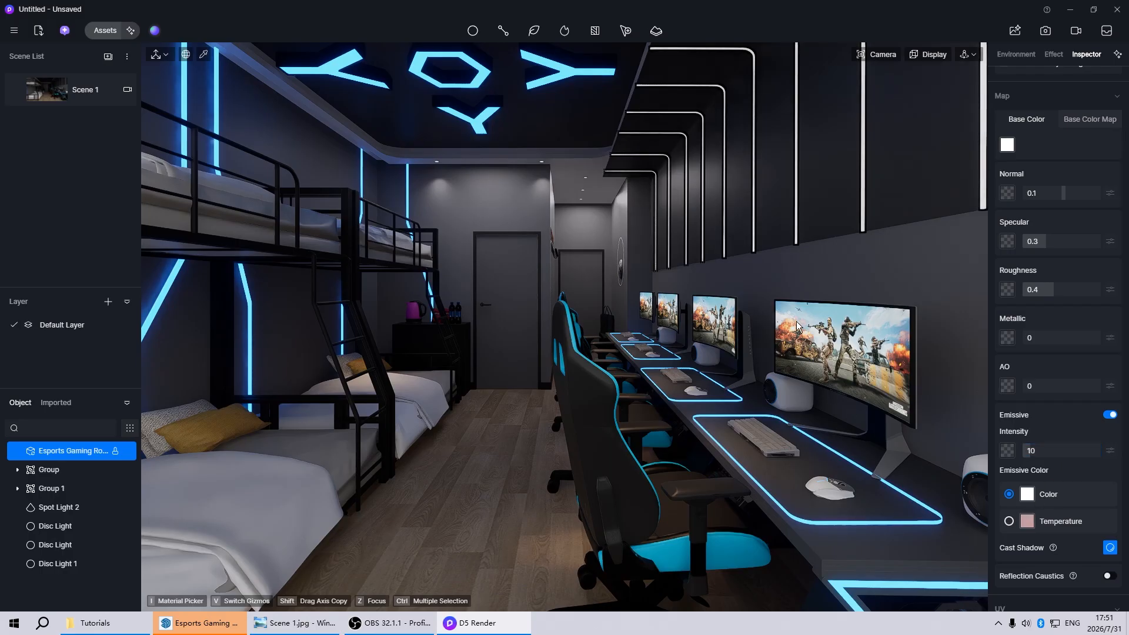
Raise the emissive intensity of the white wall strips to 15 and return to the Scene 1 view.
click(1046, 450)
text(15)
key(Return)
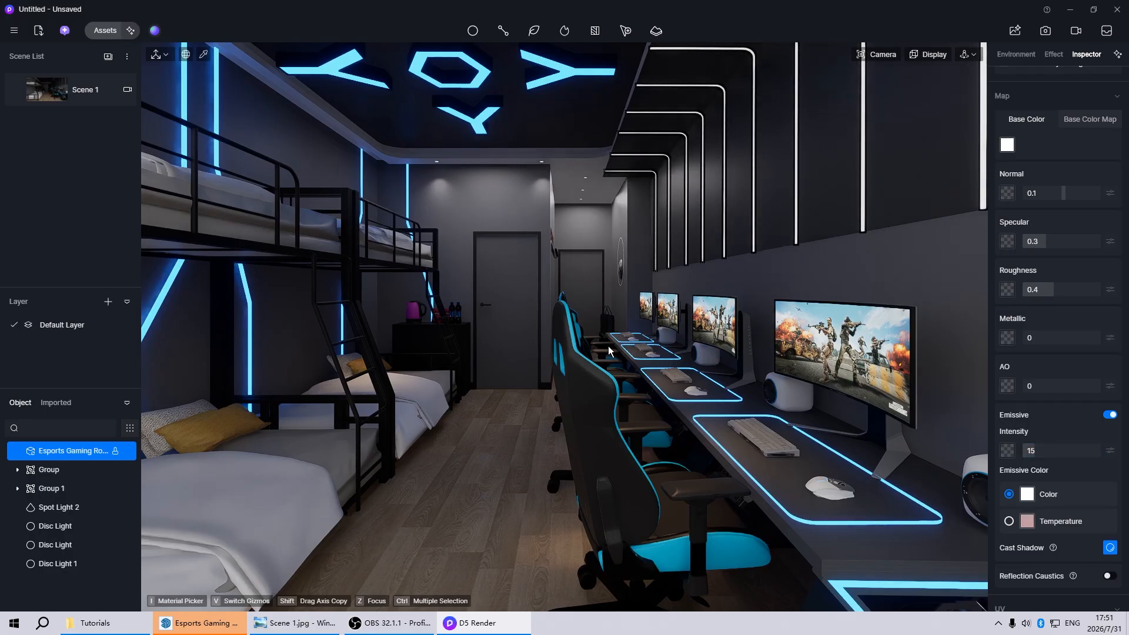
click(609, 351)
click(51, 91)
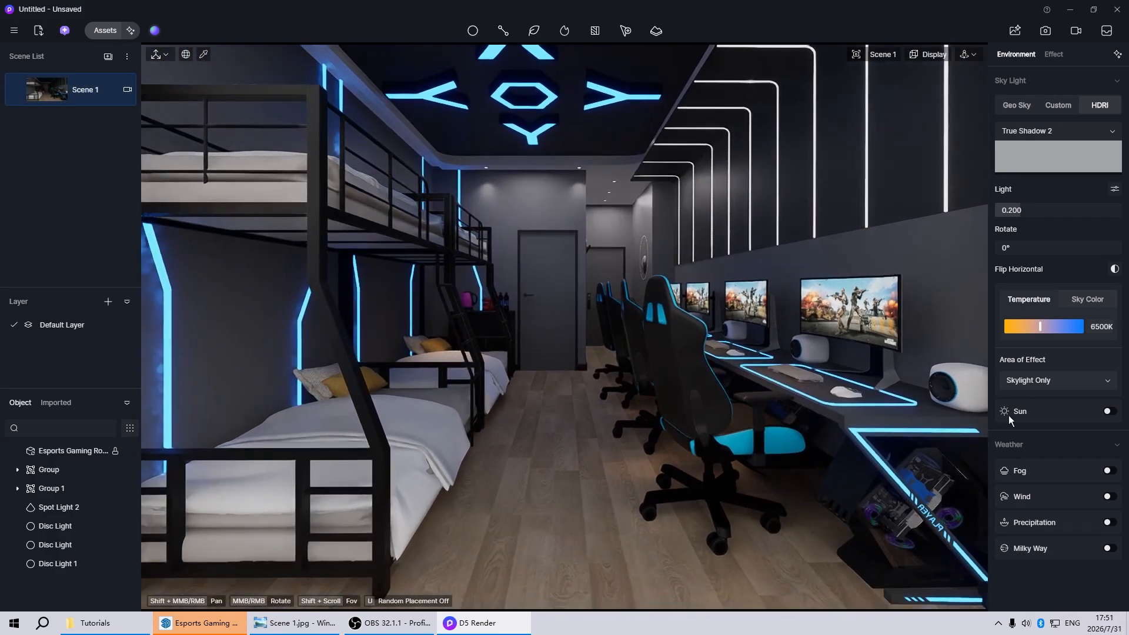
Copy the desk strip's glowing blue material onto the speaker's blue ring, then return to the Scene 1 view.
scroll(968, 400, up, 5)
scroll(943, 379, up, 5)
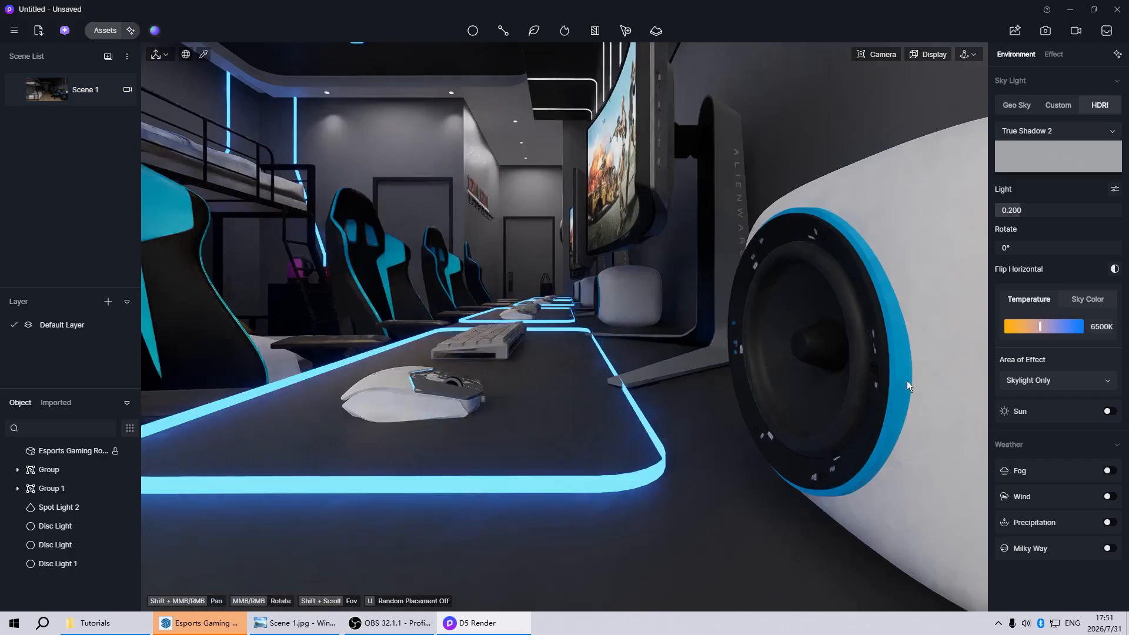
click(899, 382)
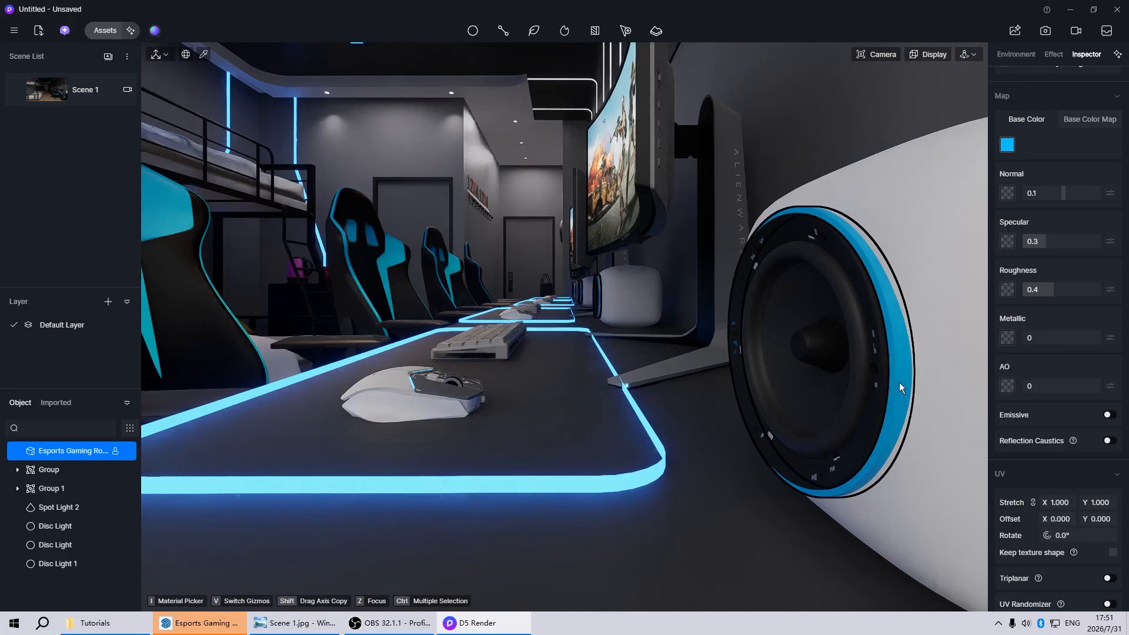
click(618, 472)
click(904, 422)
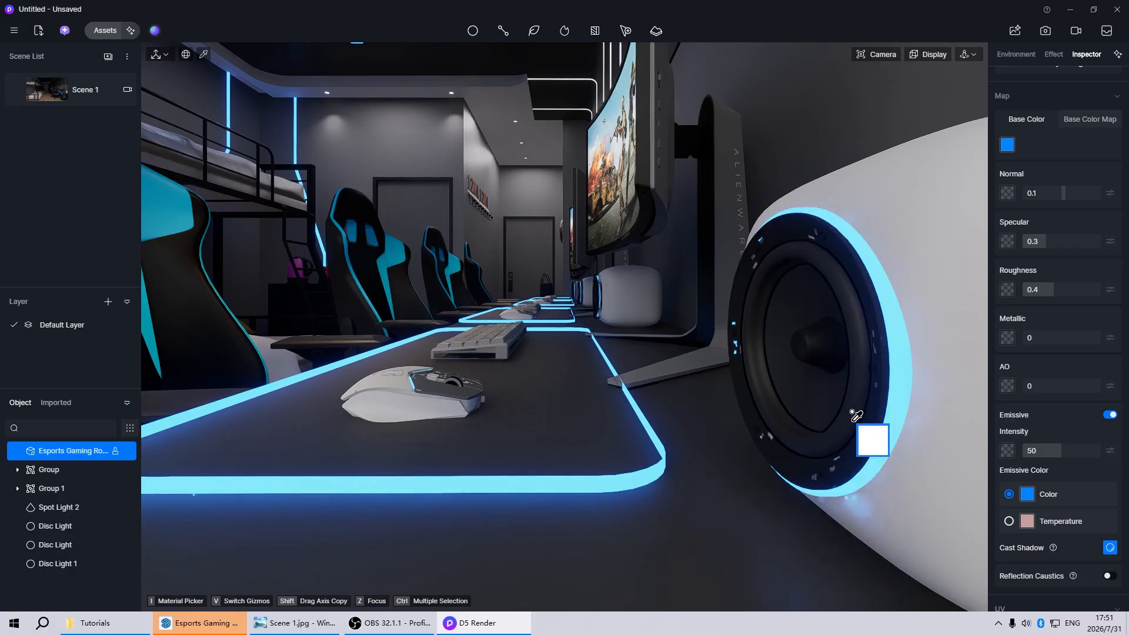
key(Escape)
key(Escape)
click(56, 82)
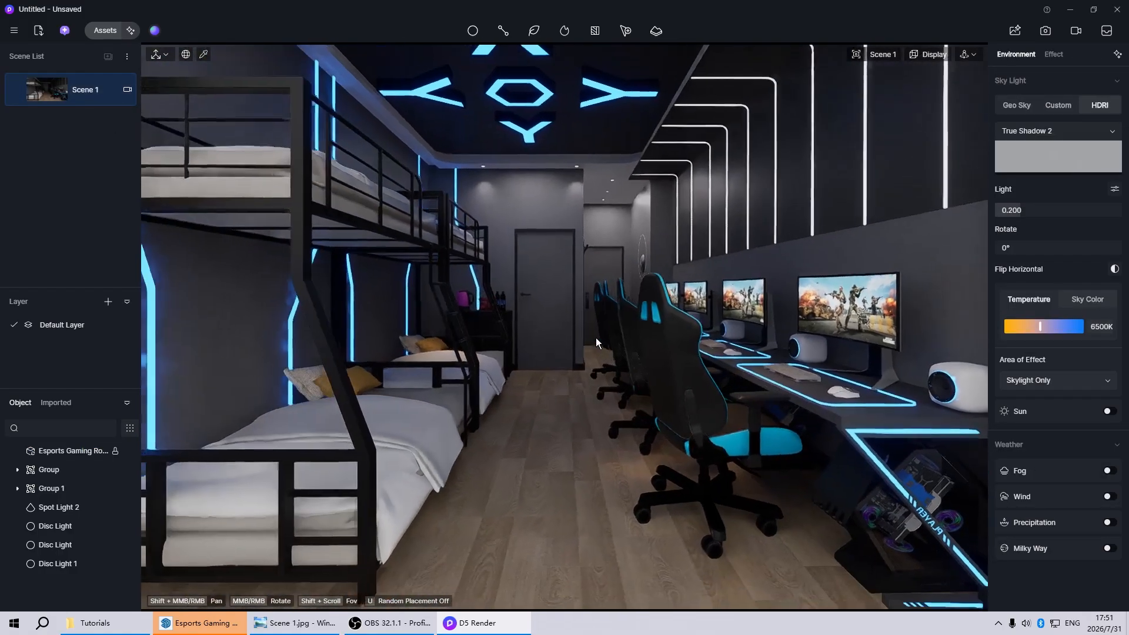
Make the computer case fans' material emissive with an intensity of 20 and return to the Scene 1 view.
shift+middle_drag(595, 338, 733, 459)
scroll(640, 433, up, 15)
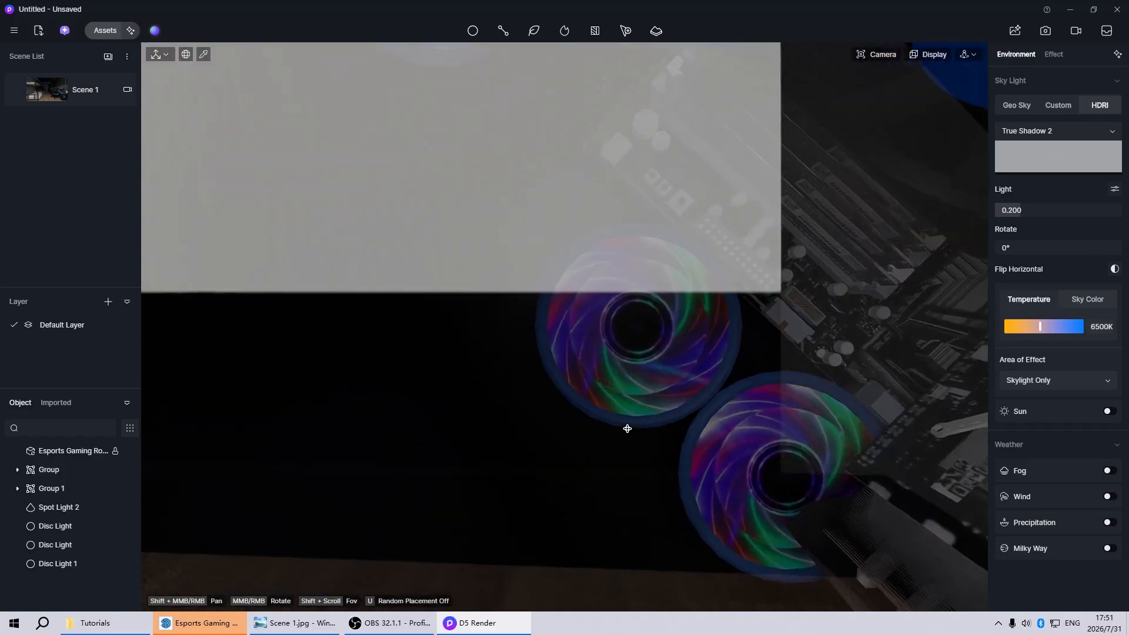
scroll(767, 400, up, 10)
click(606, 268)
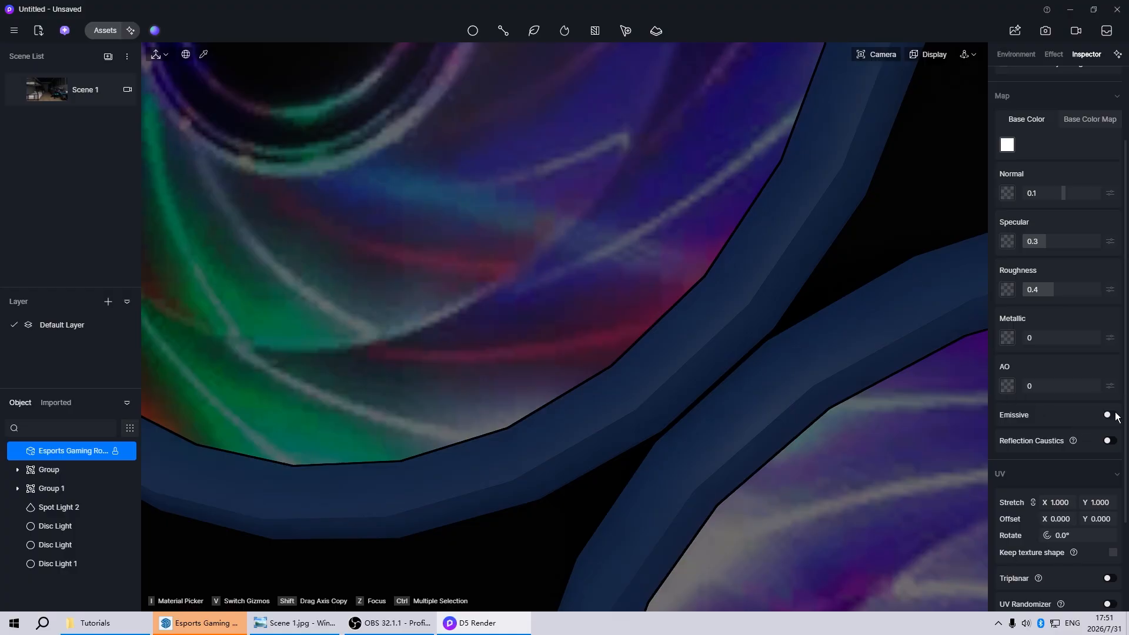
click(1115, 416)
click(1054, 451)
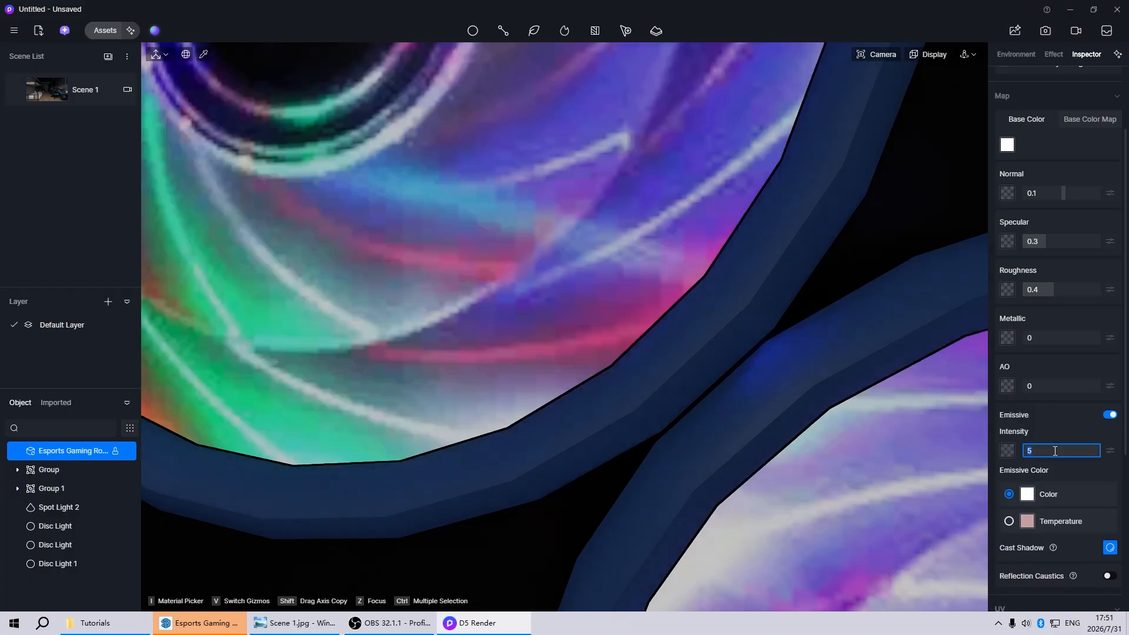
text(20)
key(Return)
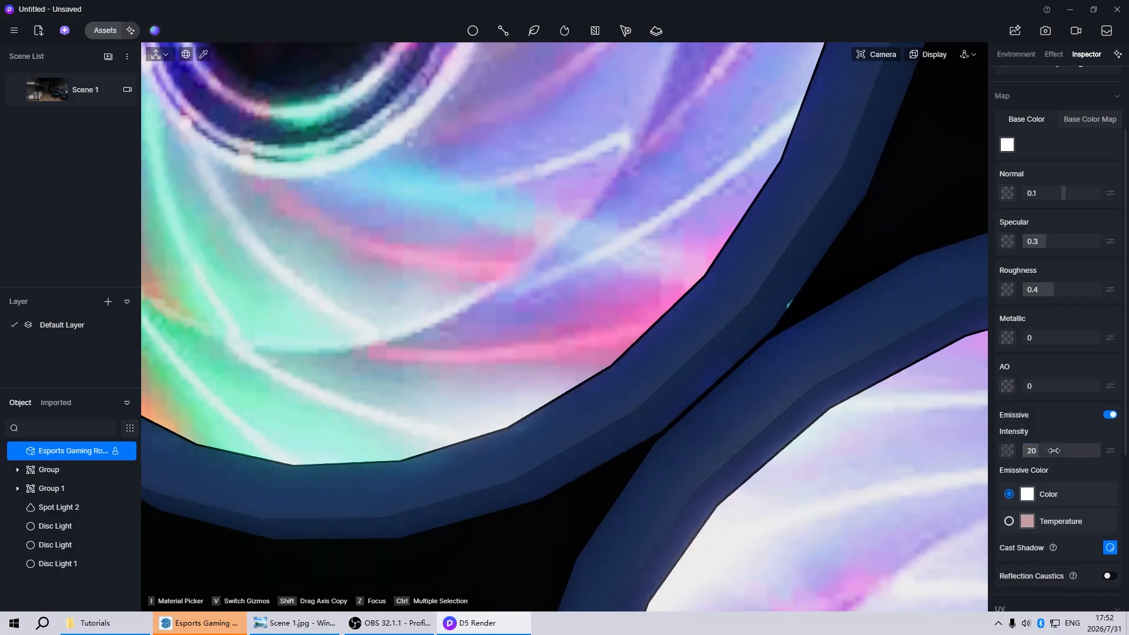
click(41, 87)
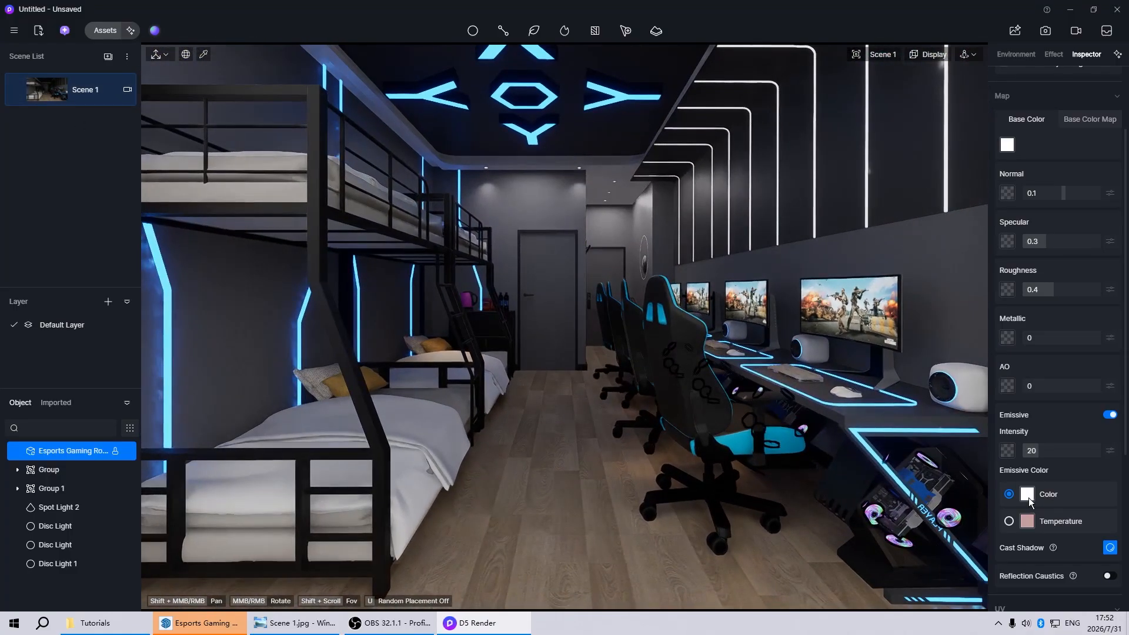
key(Escape)
Copy the emissive white wall strip's material onto the ring around the moon decoration in the entrance corridor, and return to the Scene 1 view.
scroll(690, 308, up, 10)
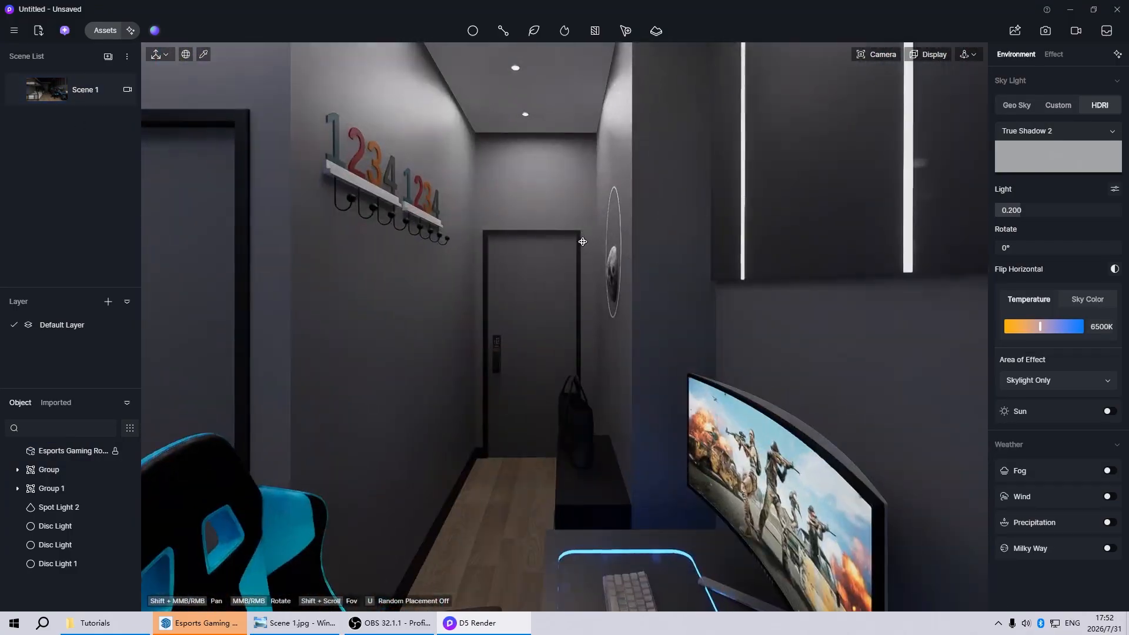
middle_drag(583, 242, 640, 248)
scroll(662, 268, up, 5)
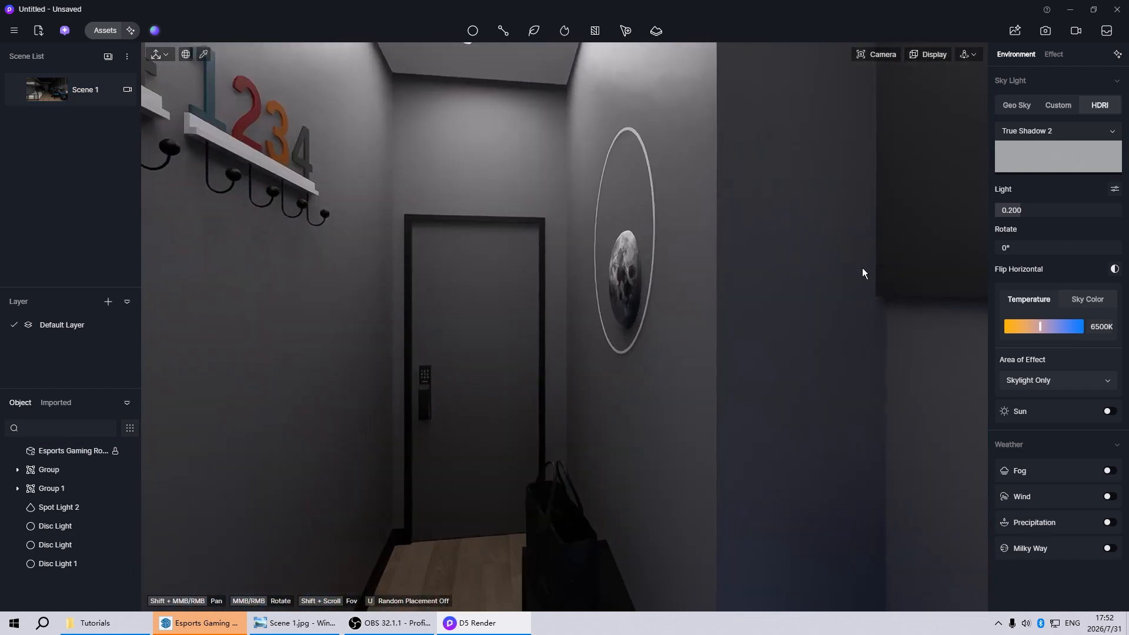
scroll(654, 309, down, 3)
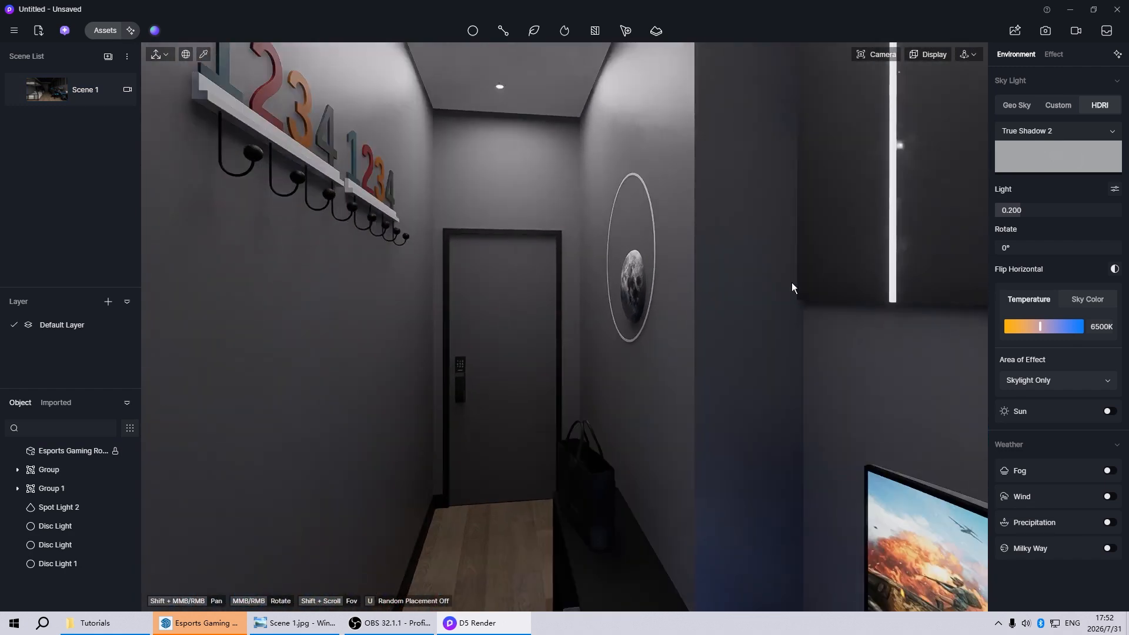
click(895, 245)
scroll(663, 292, up, 5)
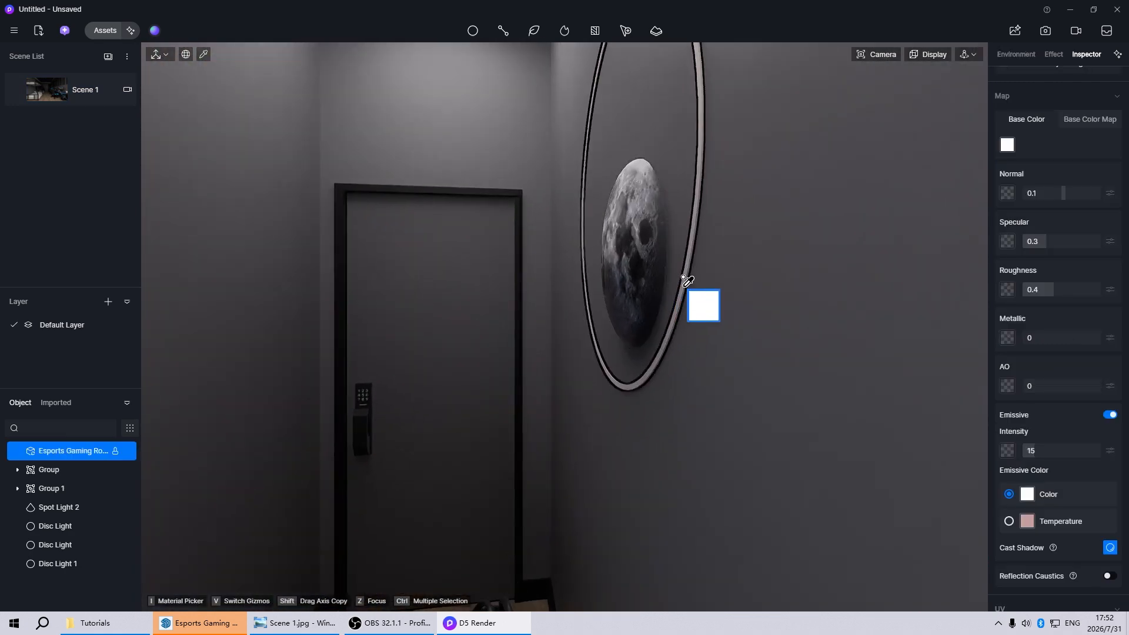
click(45, 97)
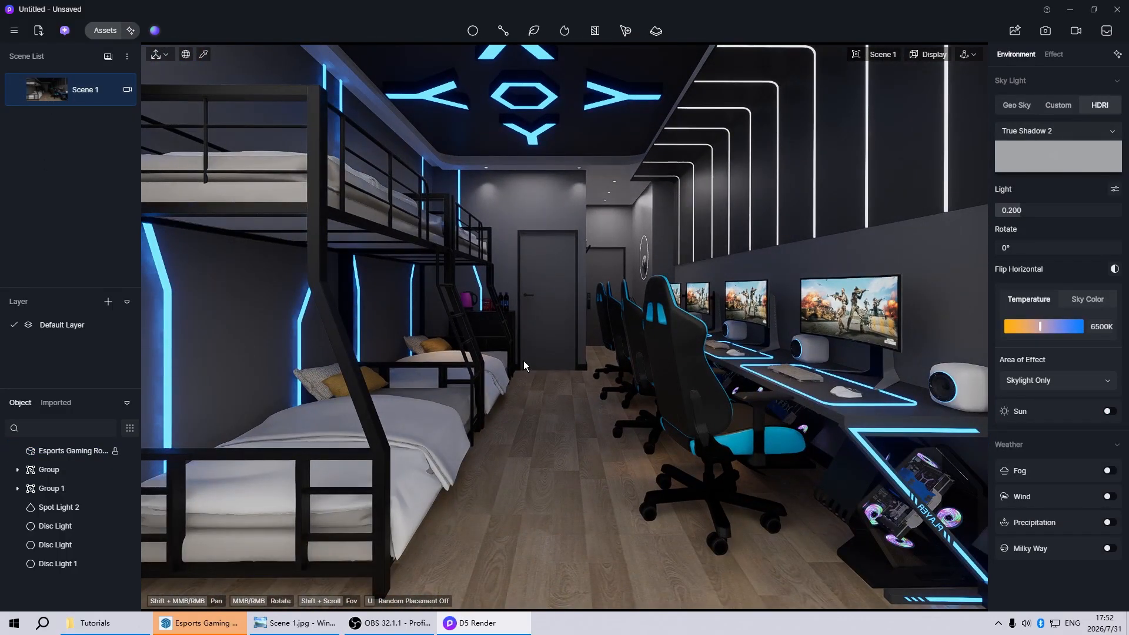
Set the exposure to -0.2 and the highlight local exposure, shadow local exposure and contrast to 0.2 each.
click(1053, 55)
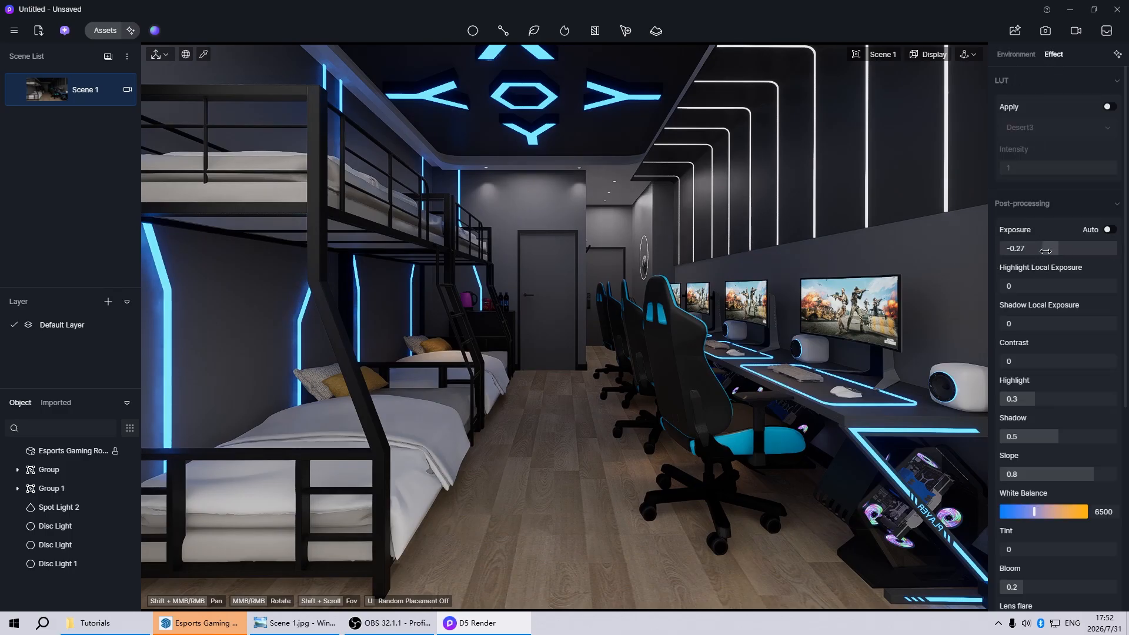
drag(1046, 252, 1053, 250)
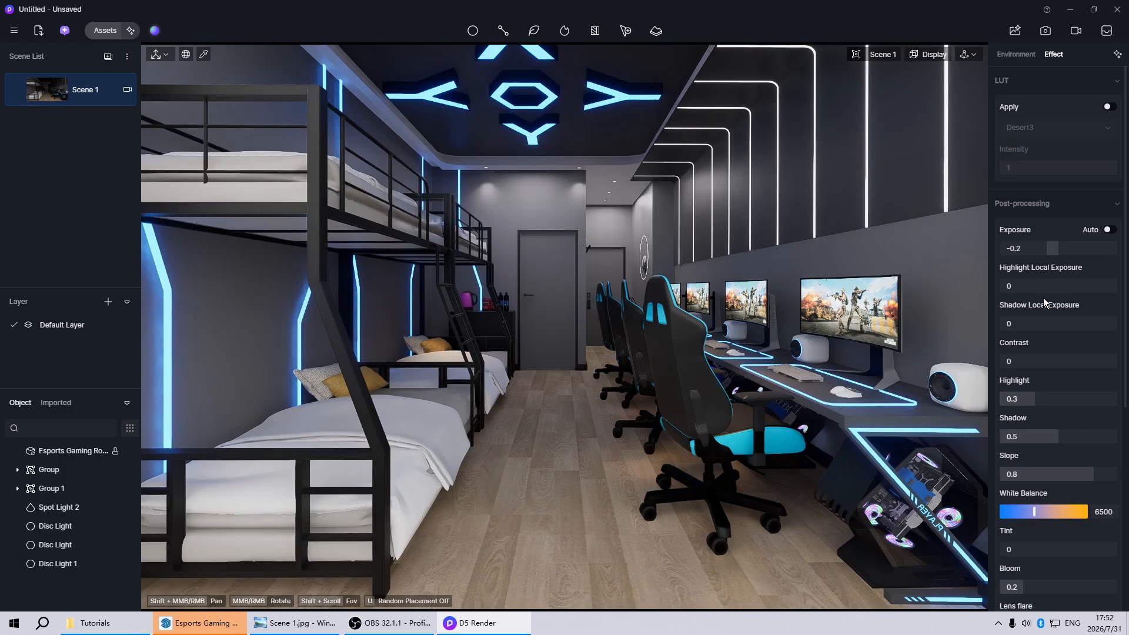
drag(1020, 287, 1034, 286)
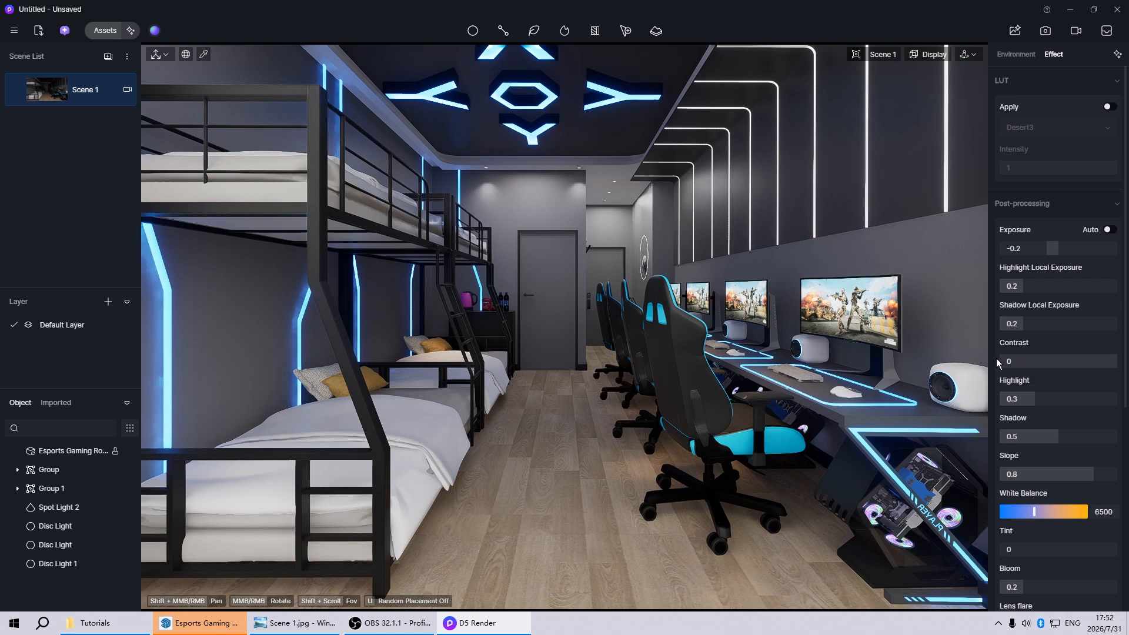
drag(1033, 363, 1034, 363)
click(1030, 363)
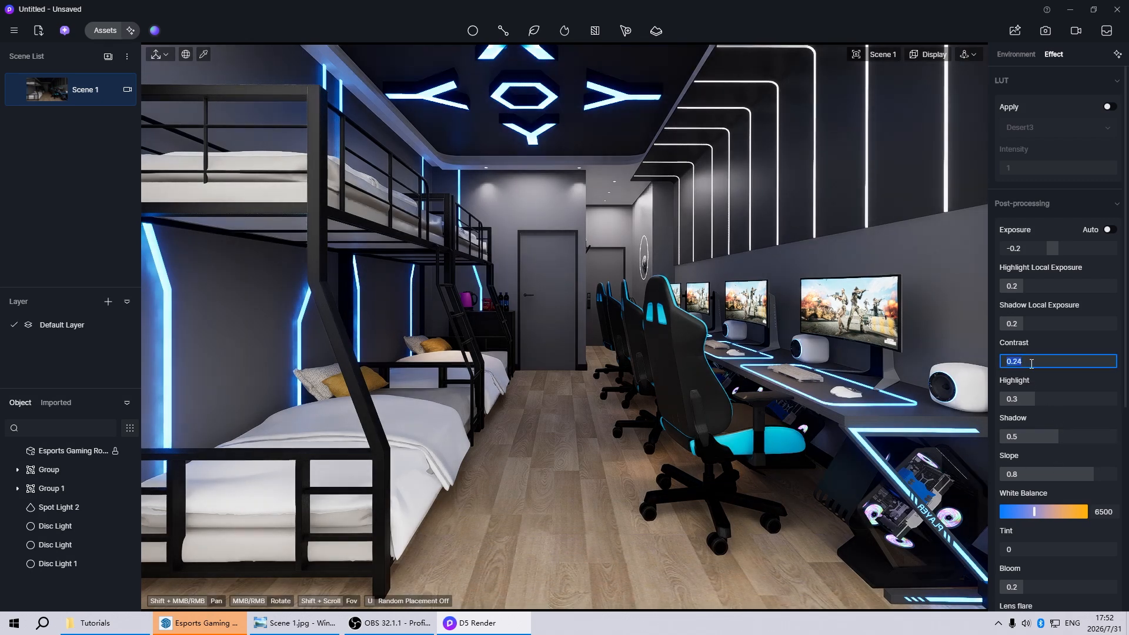
Set the post-processing bloom to 0.4 and the saturation to 0.1.
drag(1124, 364, 1121, 489)
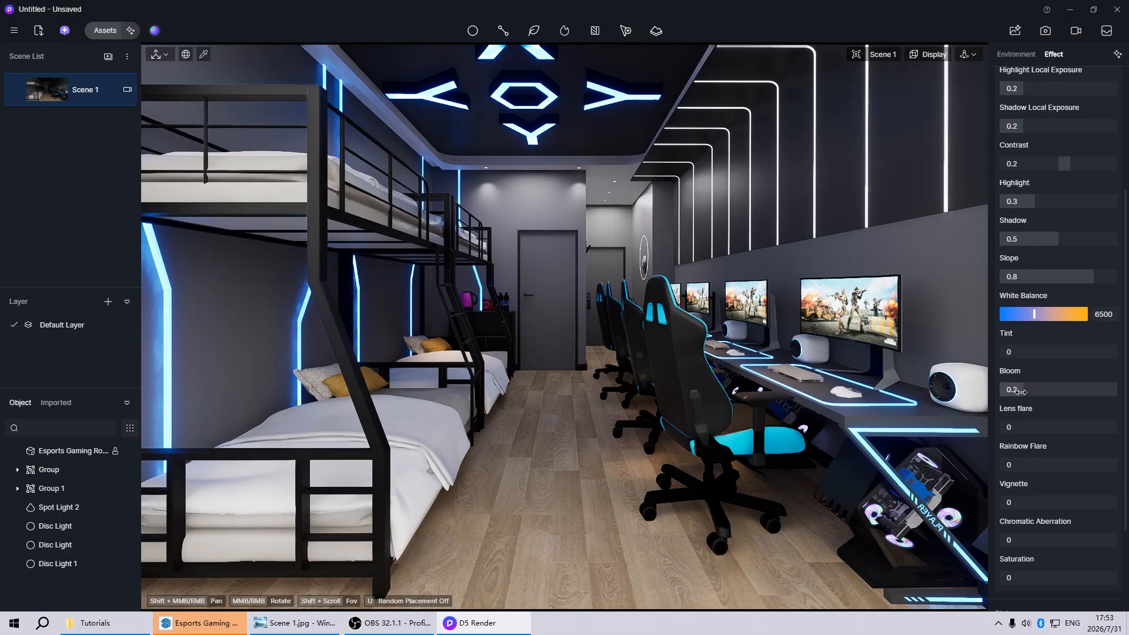
drag(1022, 392, 1046, 393)
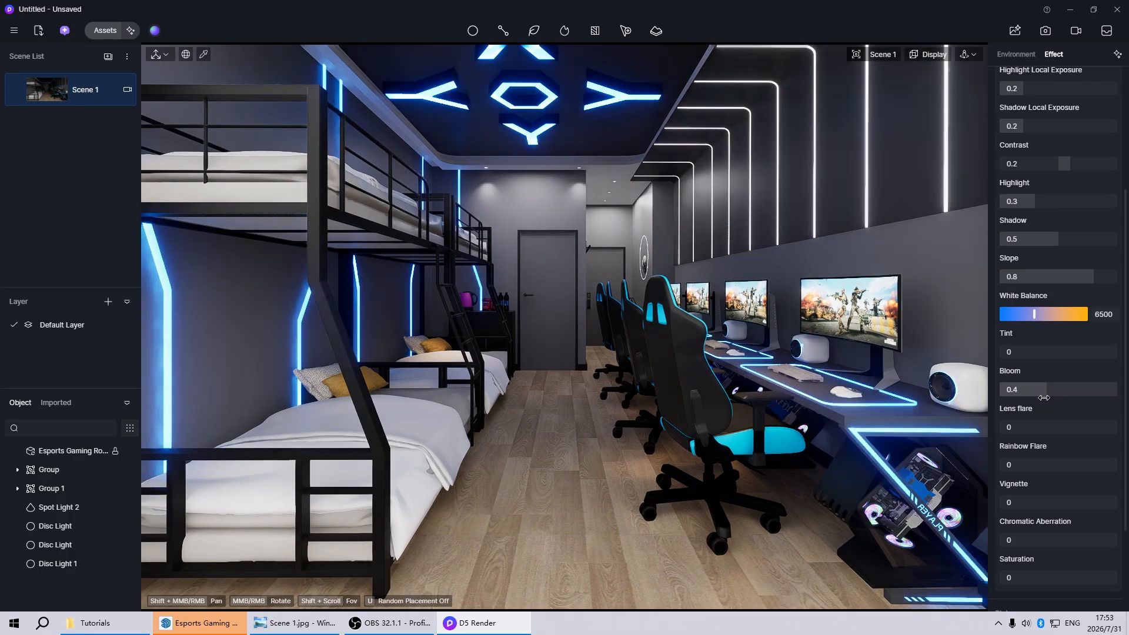
scroll(1118, 437, down, 2)
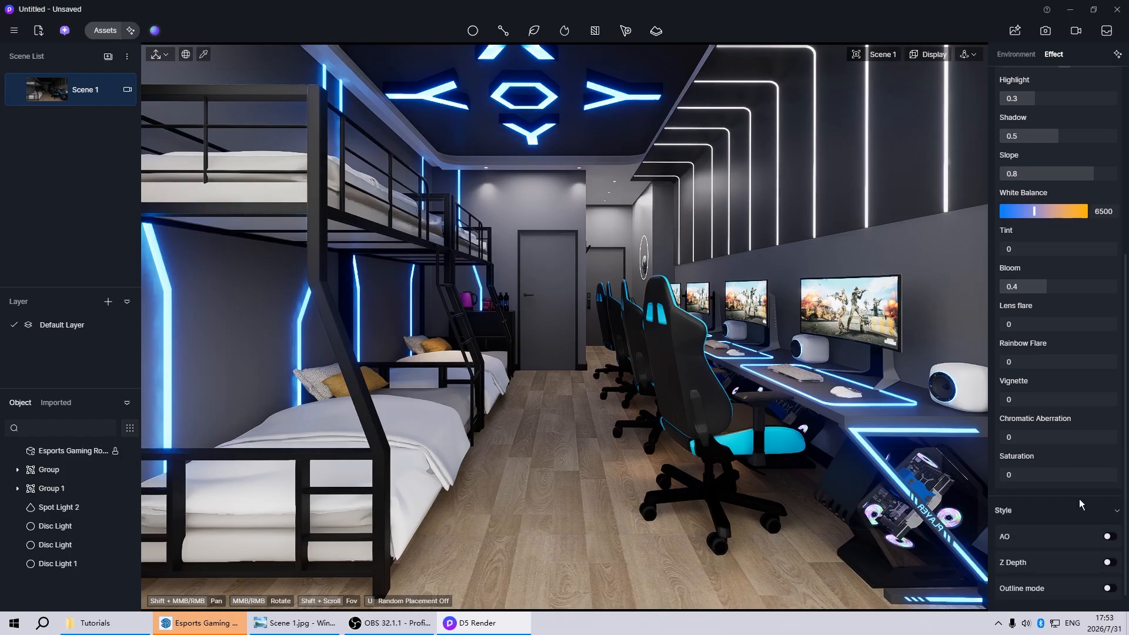
click(1040, 473)
text(.1)
key(Return)
Apply the custom LUT "03 Clear" with an intensity of 0.2.
scroll(1095, 144, up, 6)
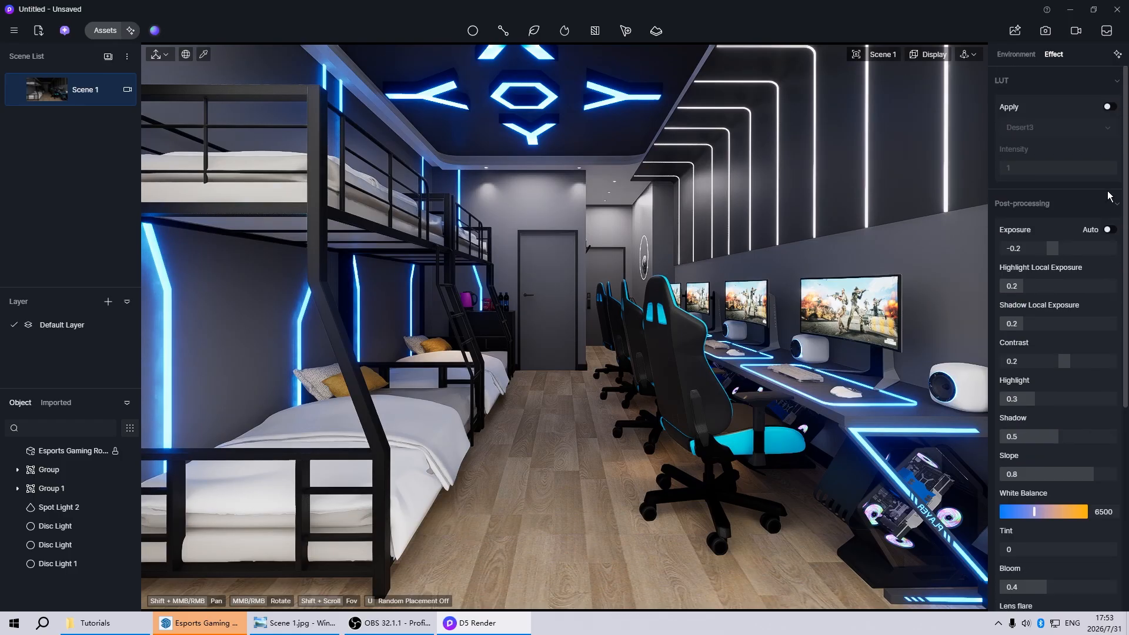
click(1110, 107)
click(1021, 129)
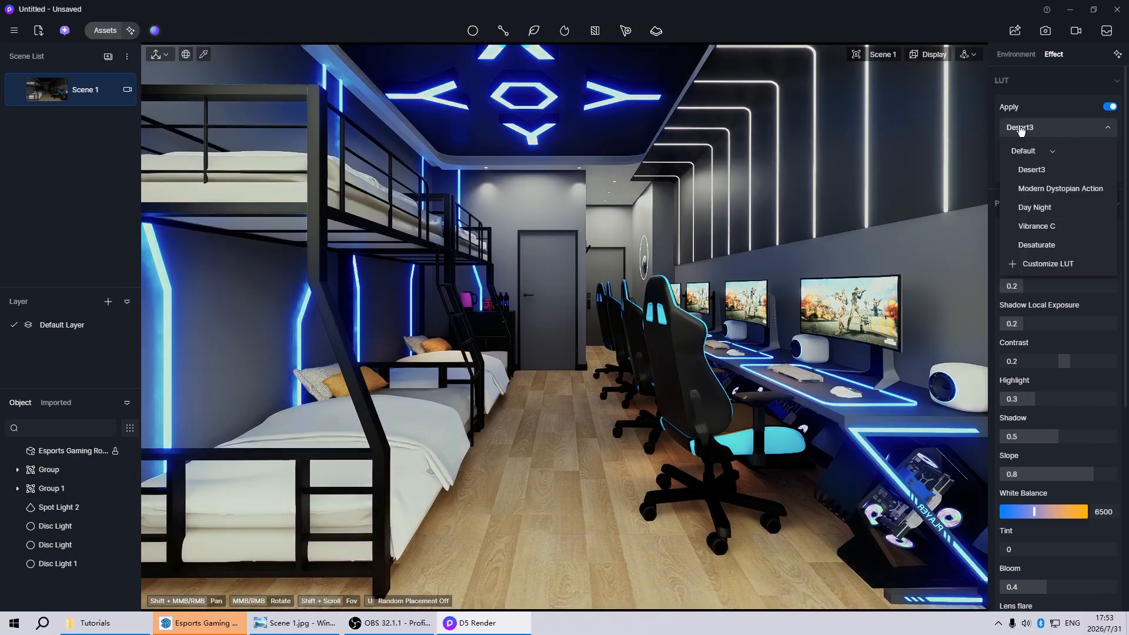
click(1023, 152)
click(1030, 166)
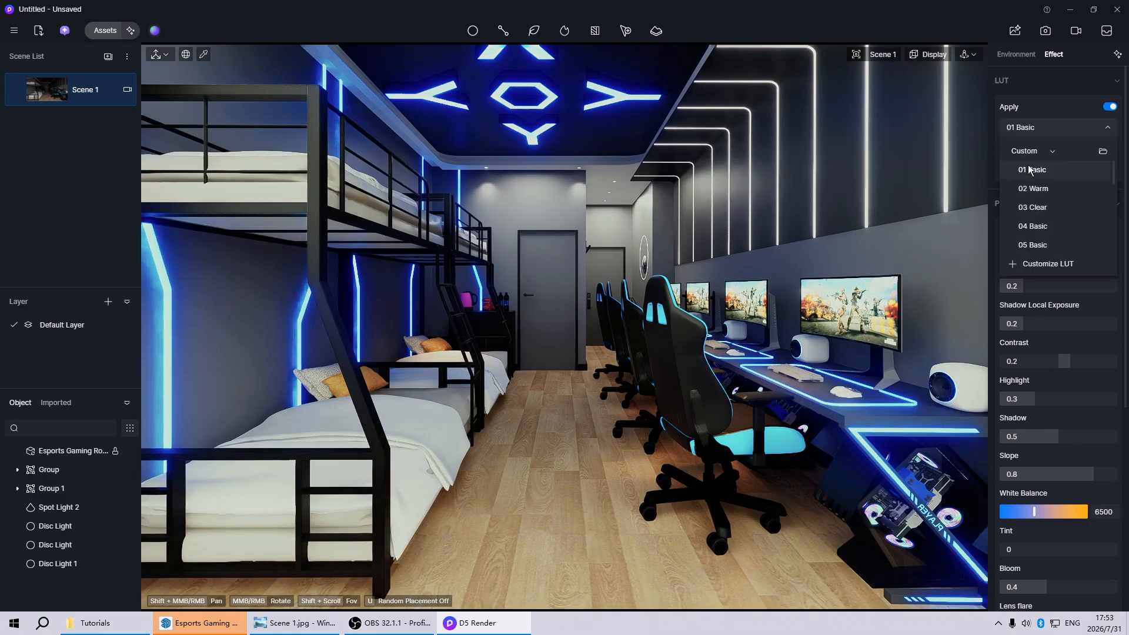
click(1031, 208)
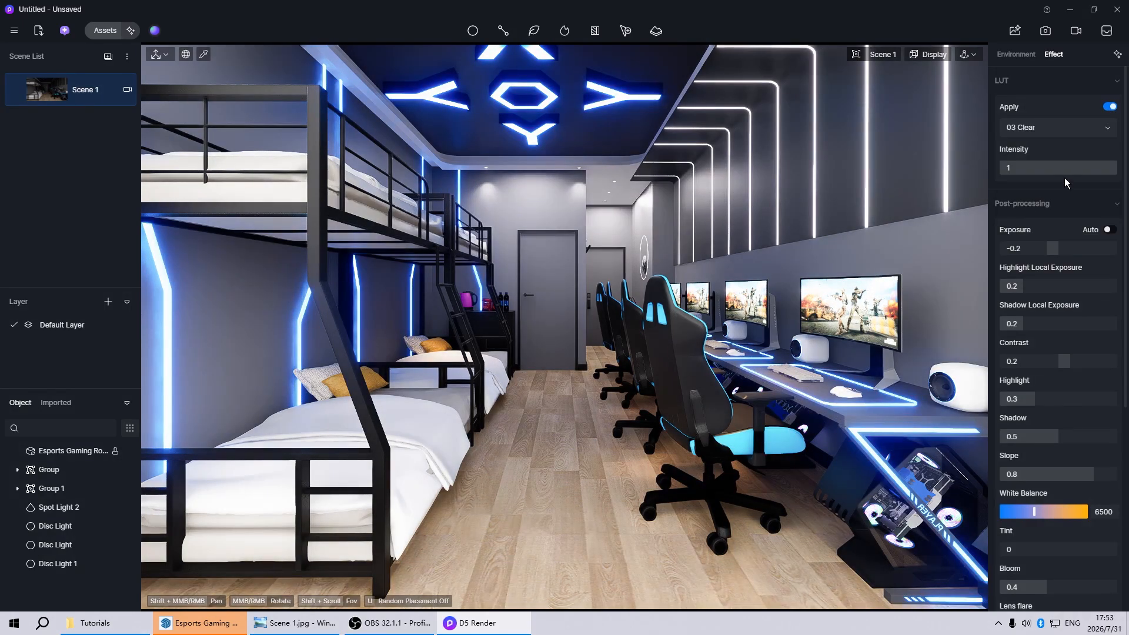
click(1040, 171)
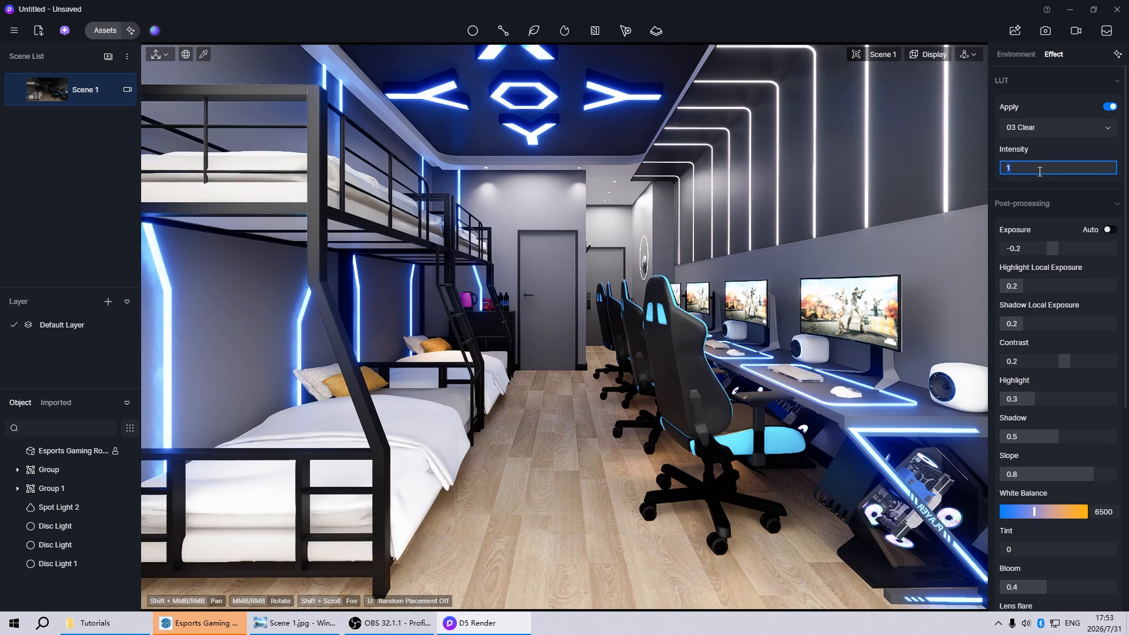
text(0.2)
key(Return)
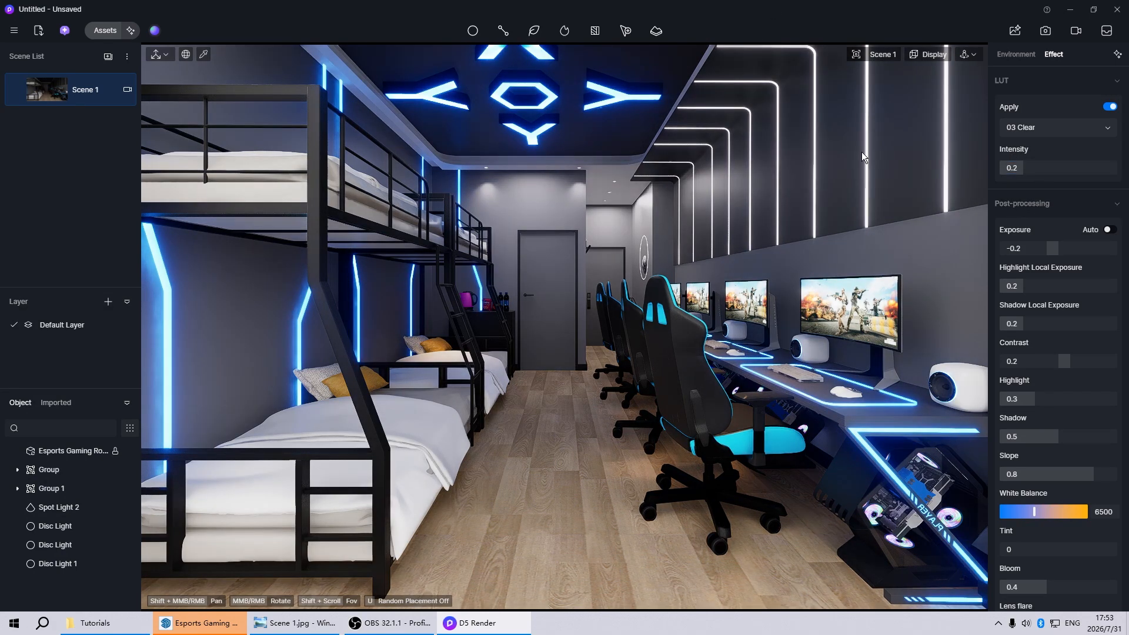
Update Scene 1 with the current view and effect settings, and save the project.
click(17, 91)
key(ctrl+s)
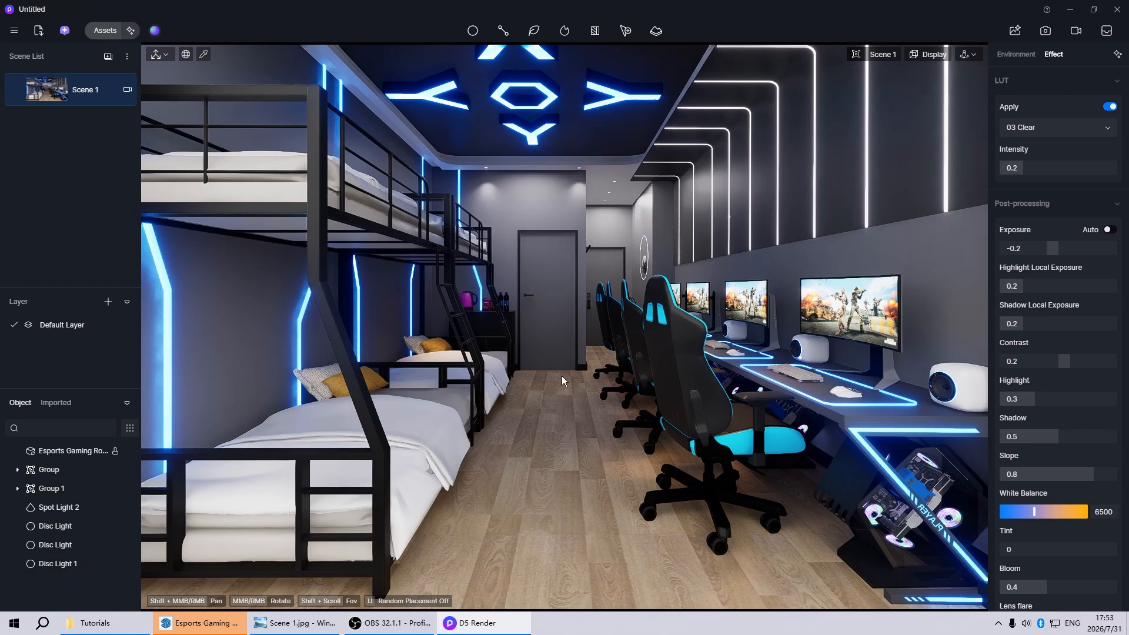
Make the black ceiling and wall panel material mirror-like with metallic 1, roughness 0 and a lighter base color.
click(615, 136)
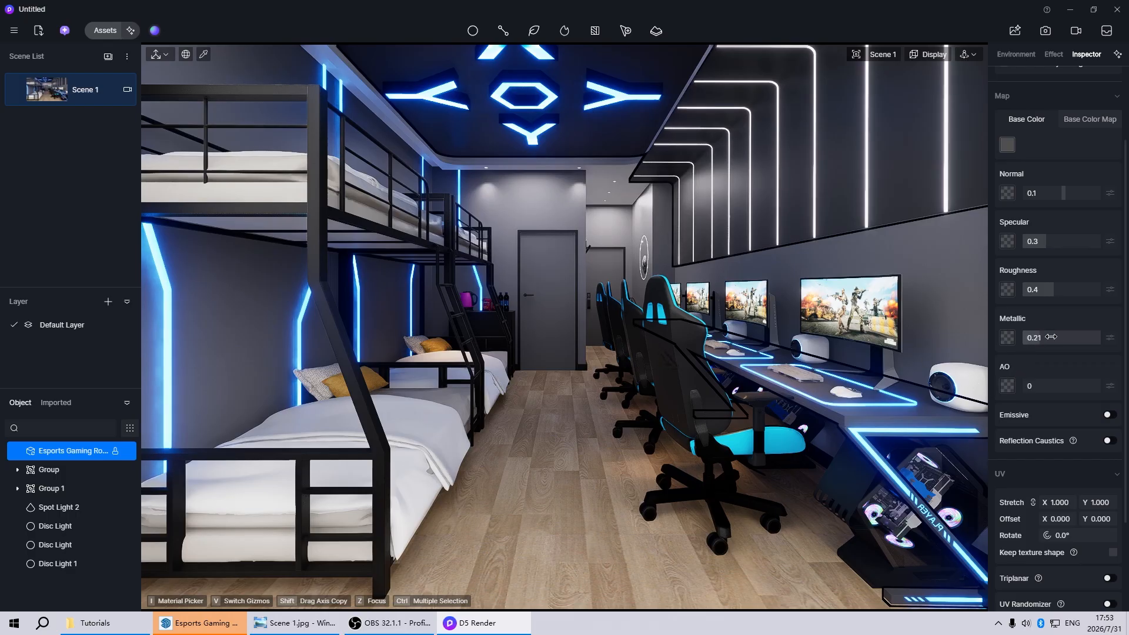
drag(1051, 337, 1099, 336)
drag(1059, 290, 973, 291)
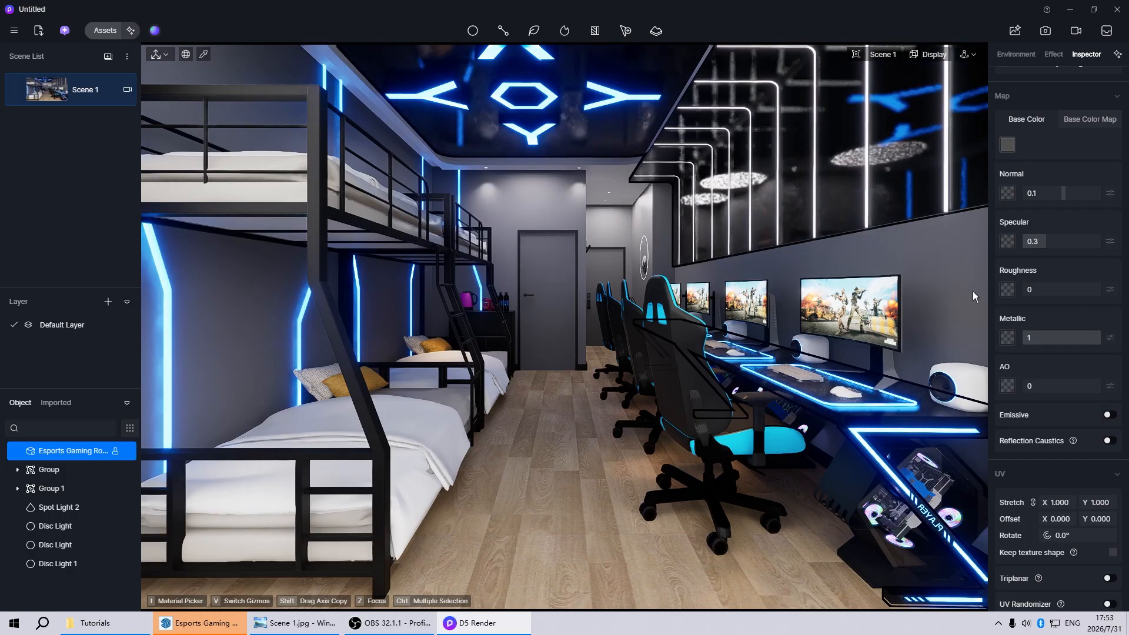
click(1007, 145)
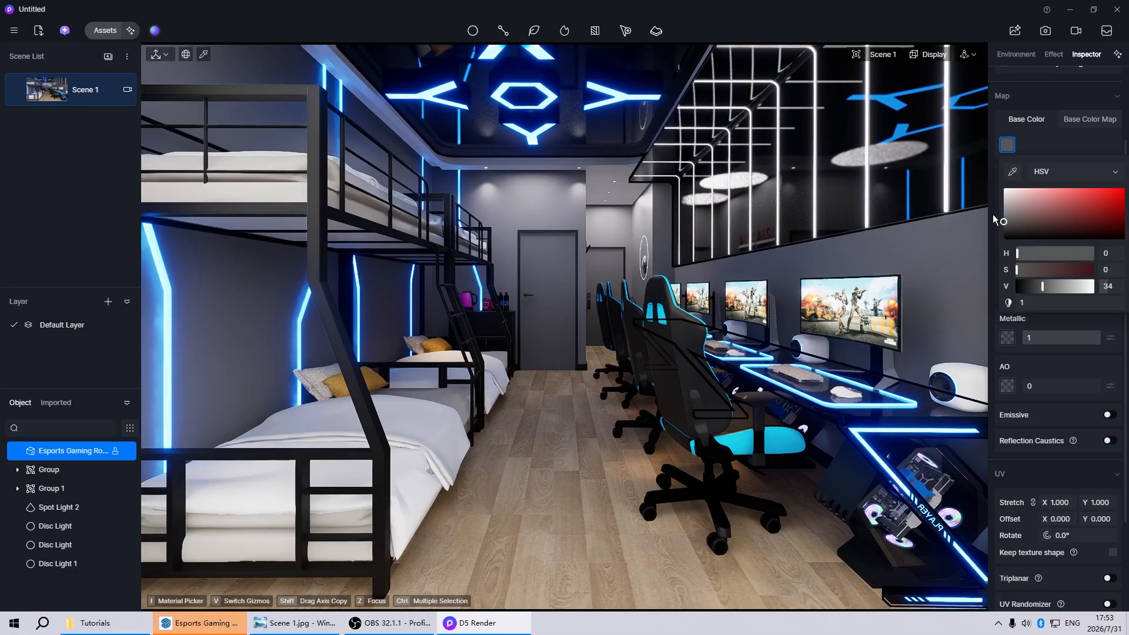
key(Escape)
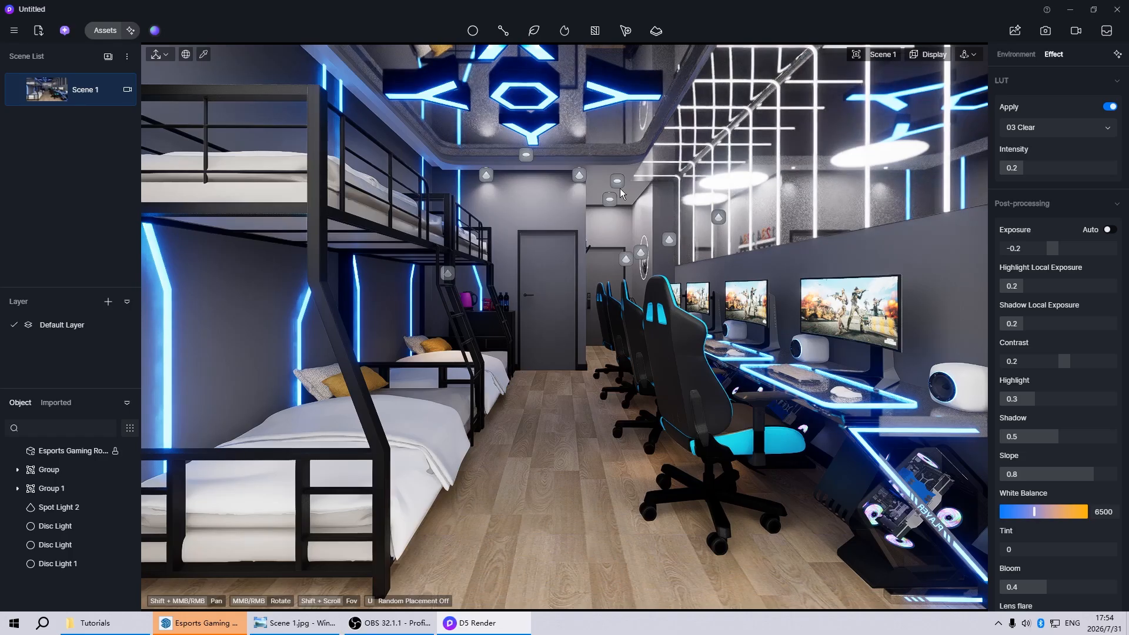
Turn off Visible in Reflection for the three disc lights below the ceiling.
click(617, 182)
click(609, 200)
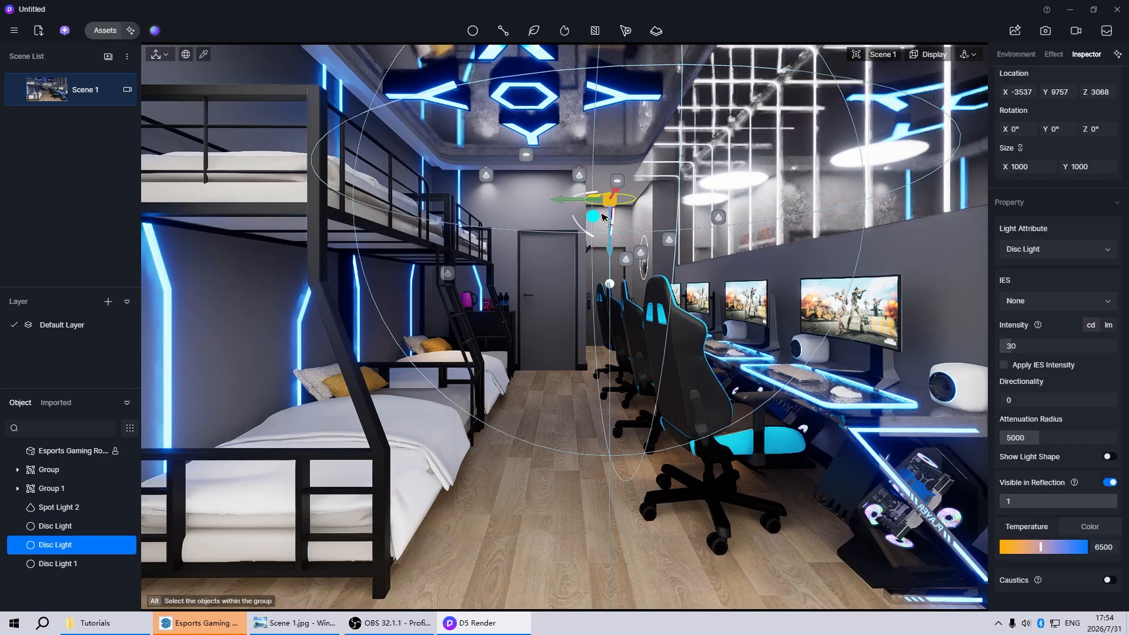
ctrl+click(527, 155)
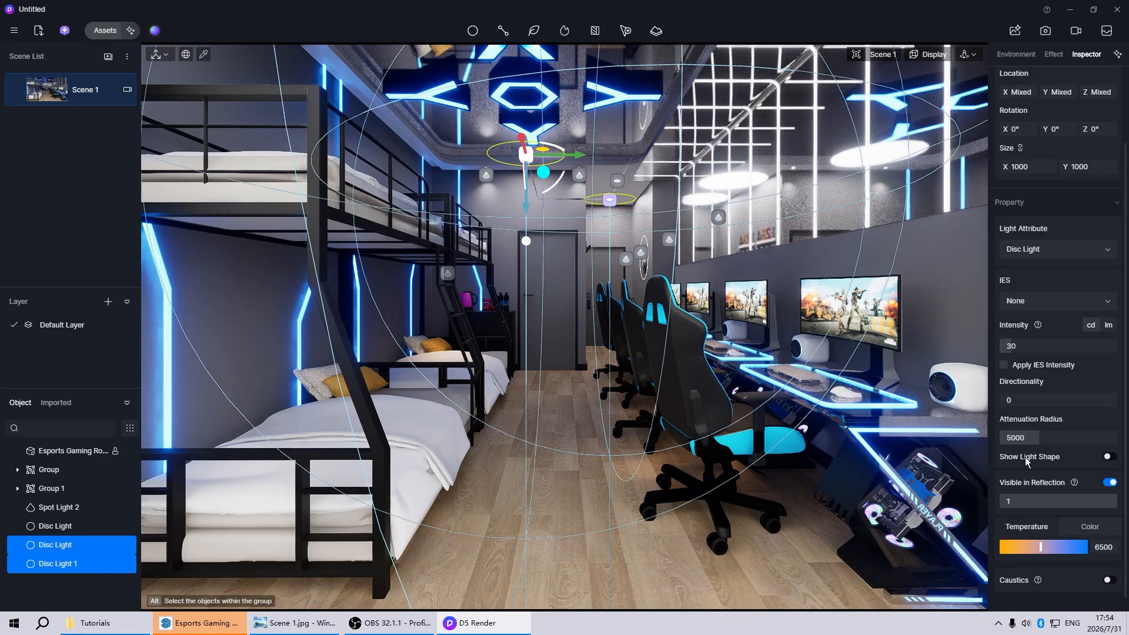
click(1110, 482)
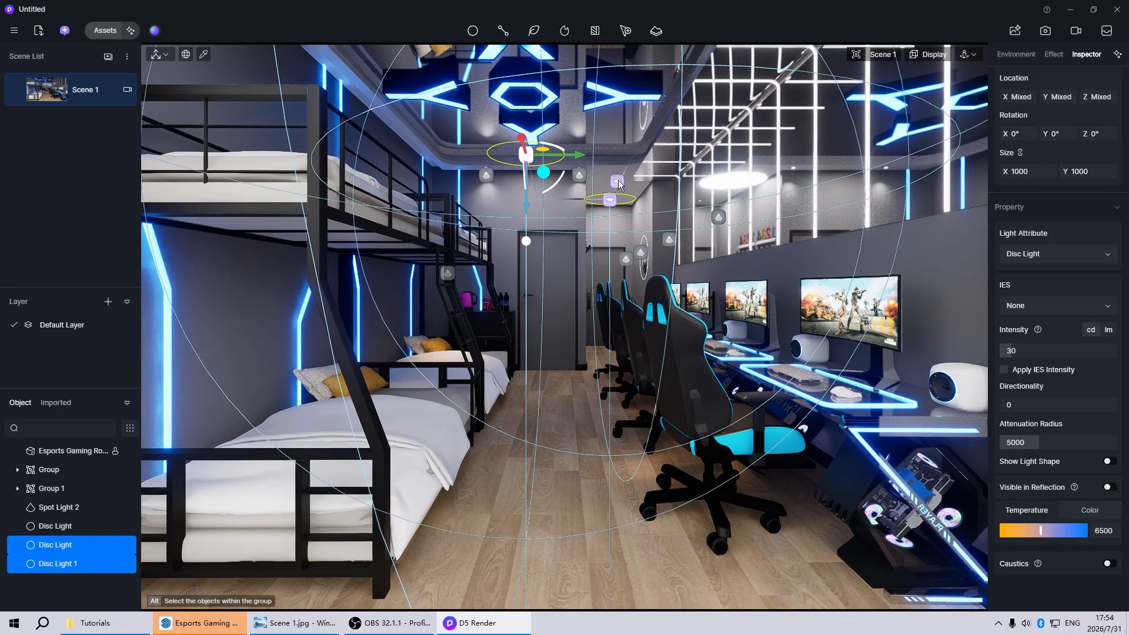
click(618, 182)
click(1110, 485)
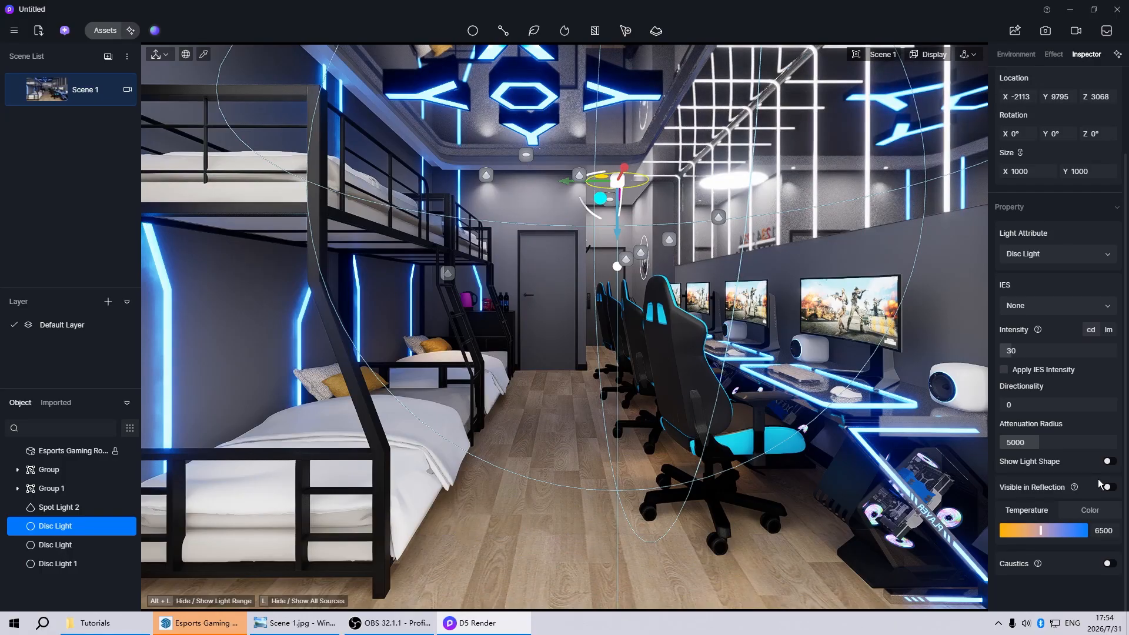
click(587, 316)
Set the roughness of the ceiling and wall paint materials to 1, and undo the last change.
click(404, 128)
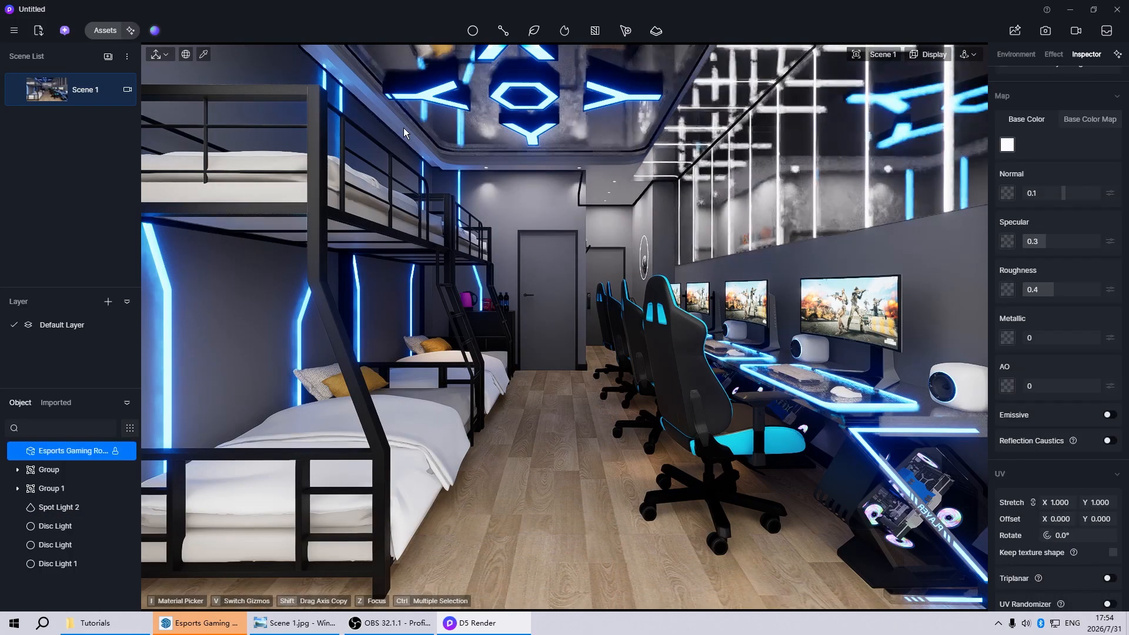
drag(1049, 289, 1100, 289)
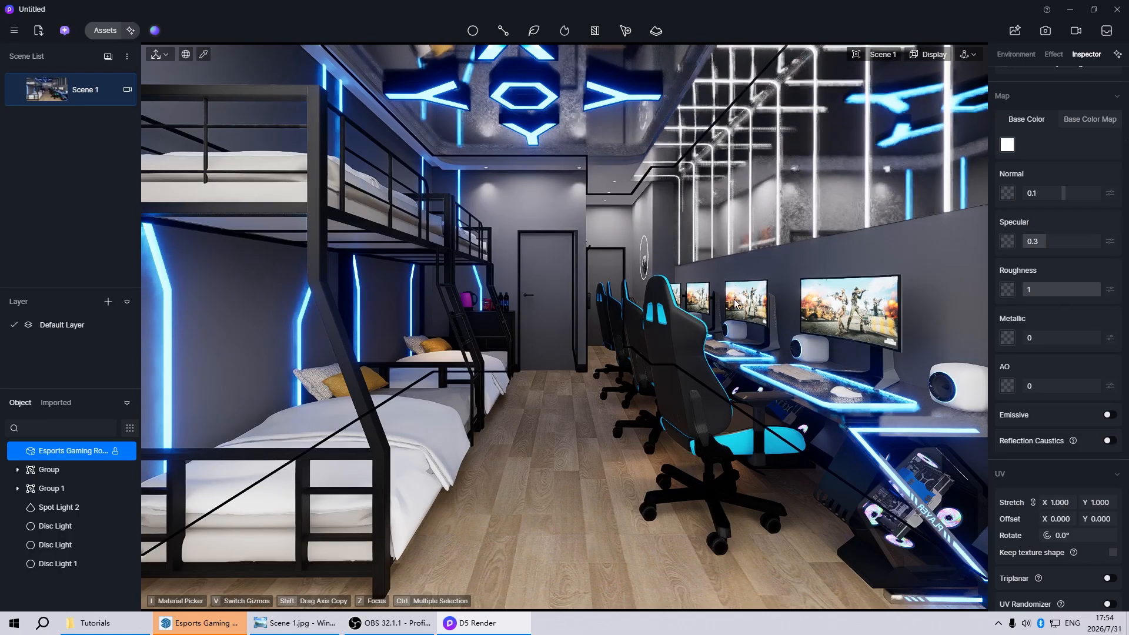
key(ctrl+z)
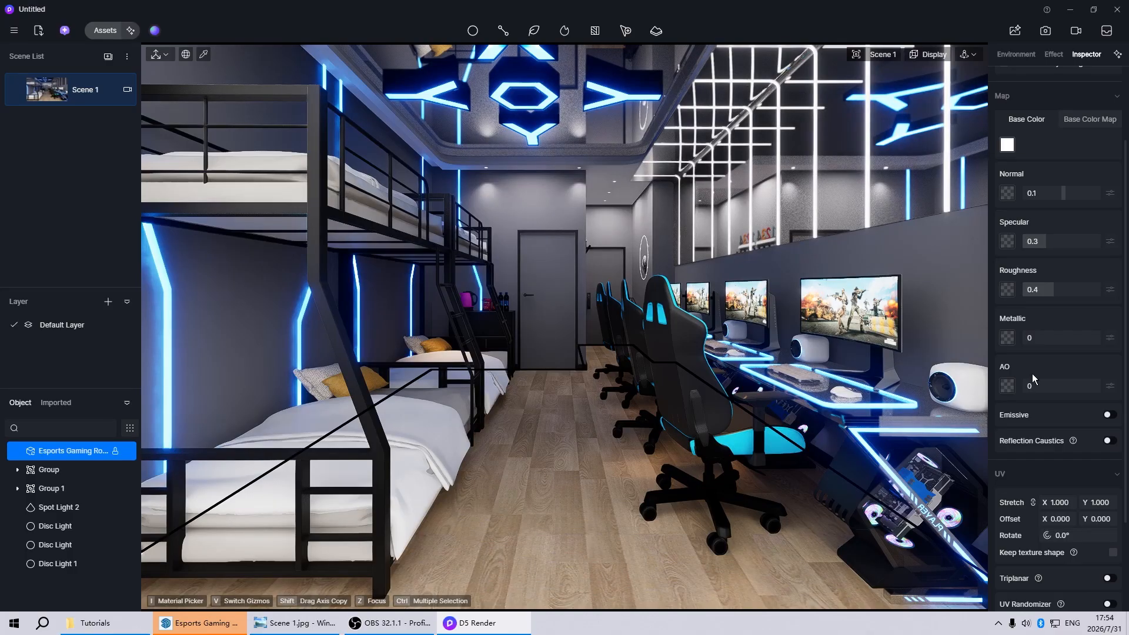
Load the wood normal map 04.jpg onto the wood floor material and set the normal strength to 1.
scroll(582, 515, up, 10)
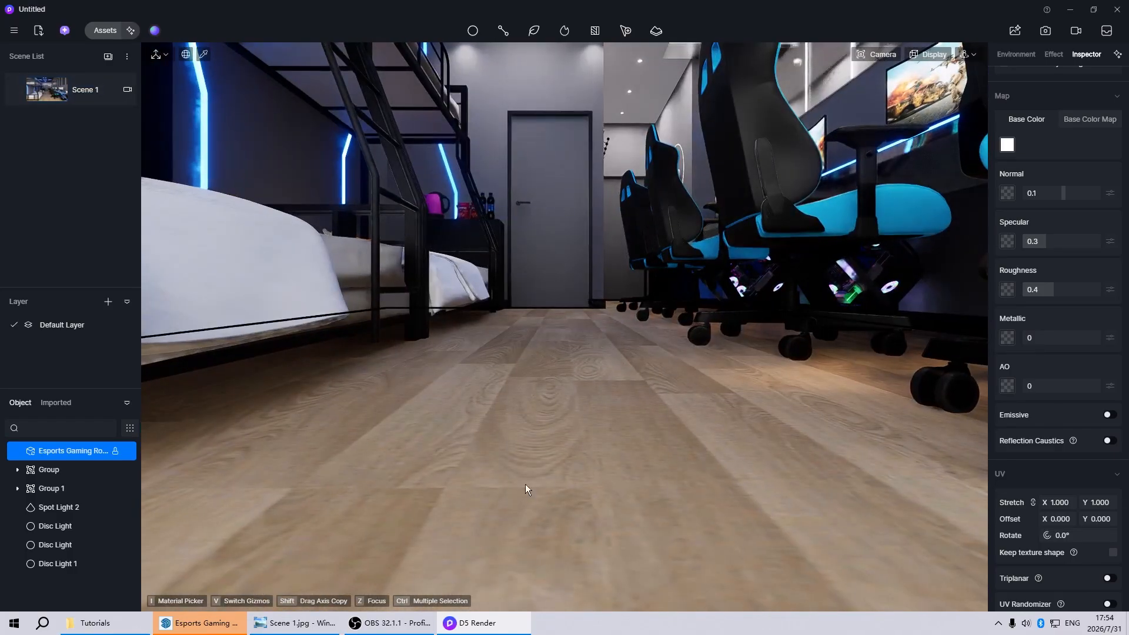
middle_drag(502, 429, 500, 429)
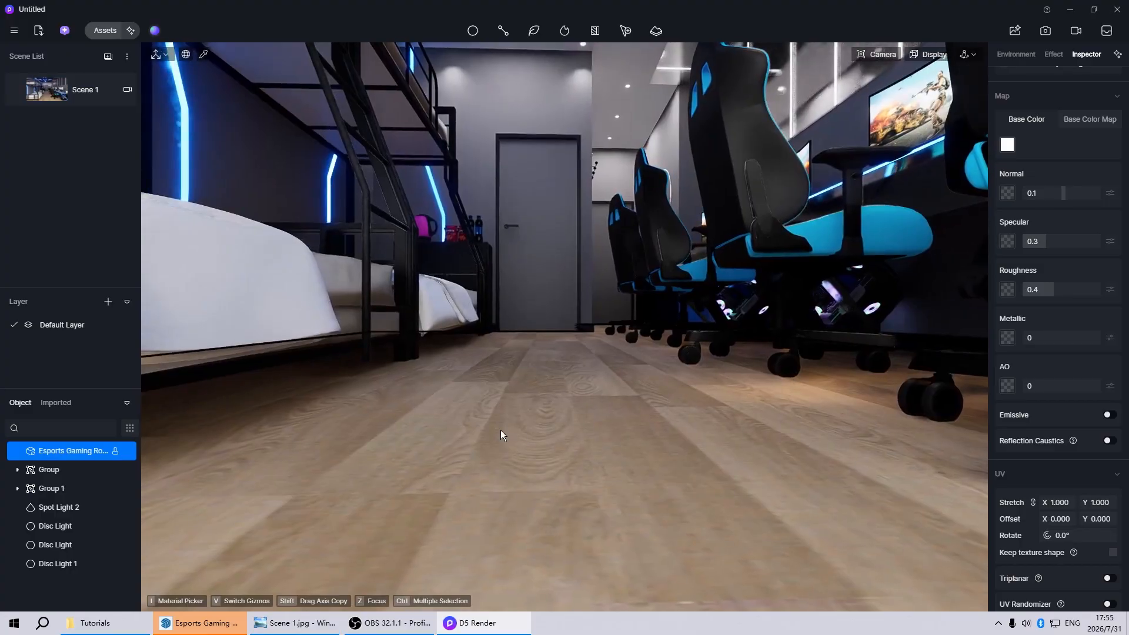
click(1002, 194)
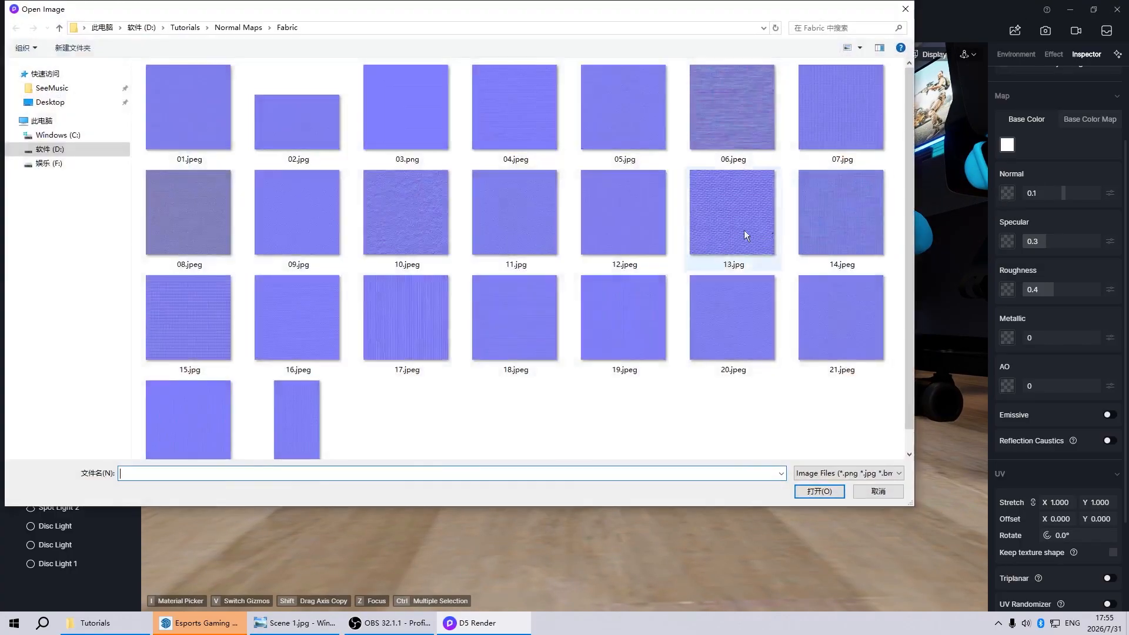
click(224, 27)
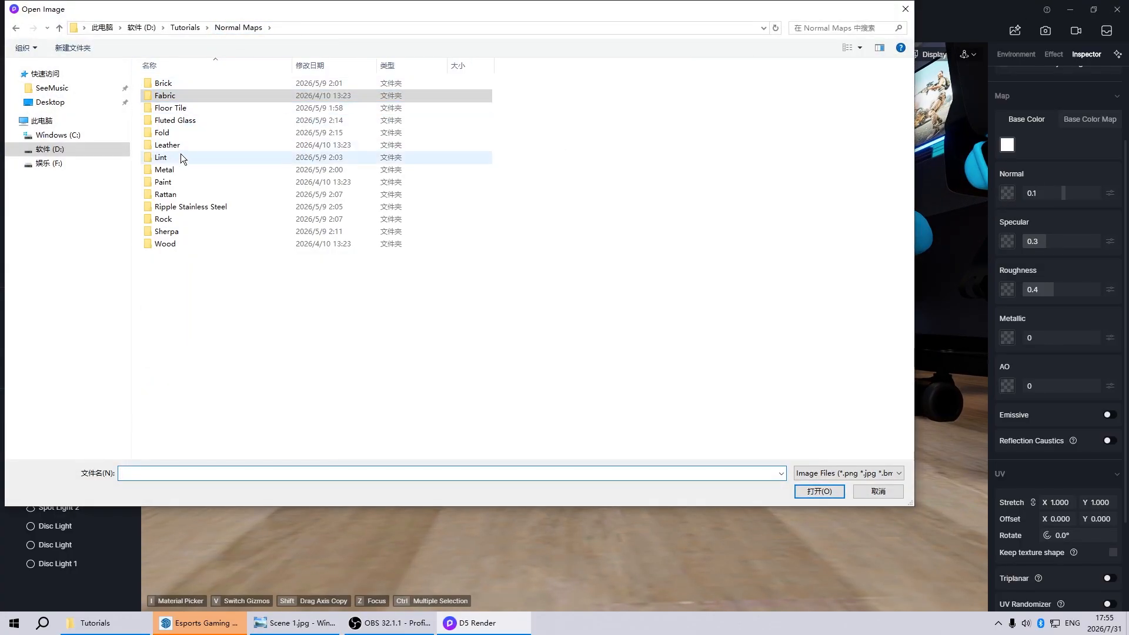
double_click(166, 244)
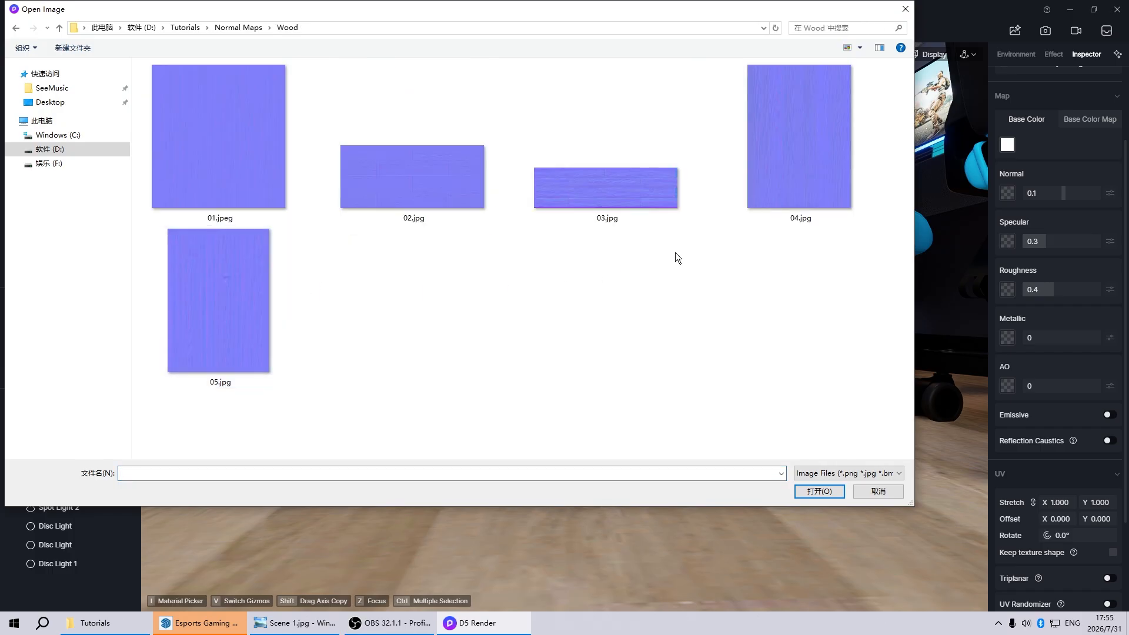
click(801, 148)
click(802, 491)
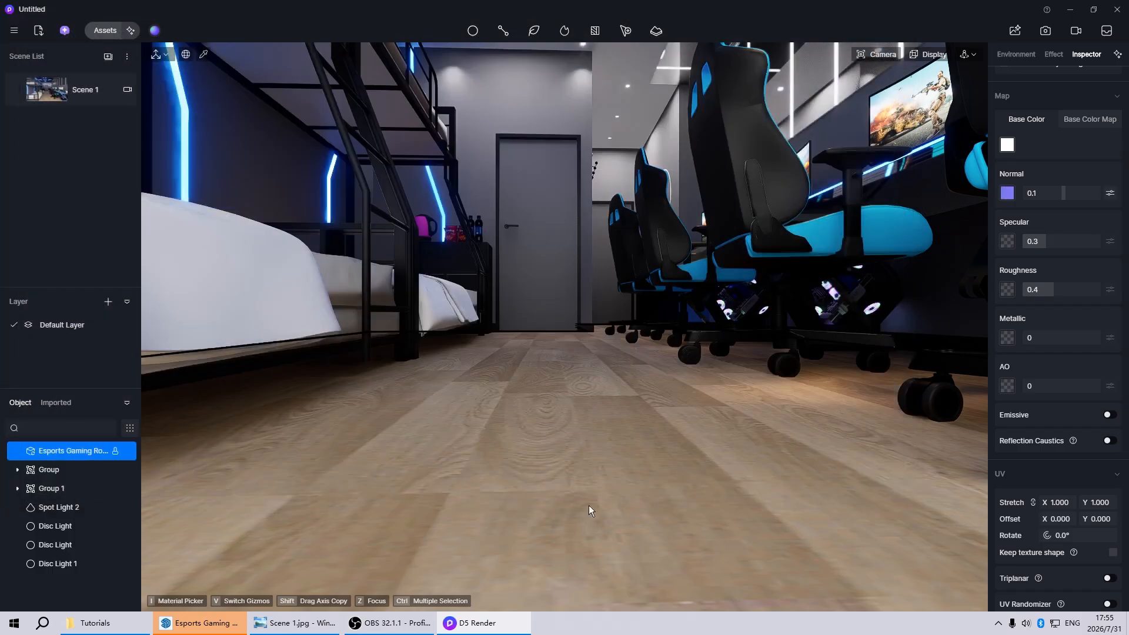
drag(1092, 197, 1117, 198)
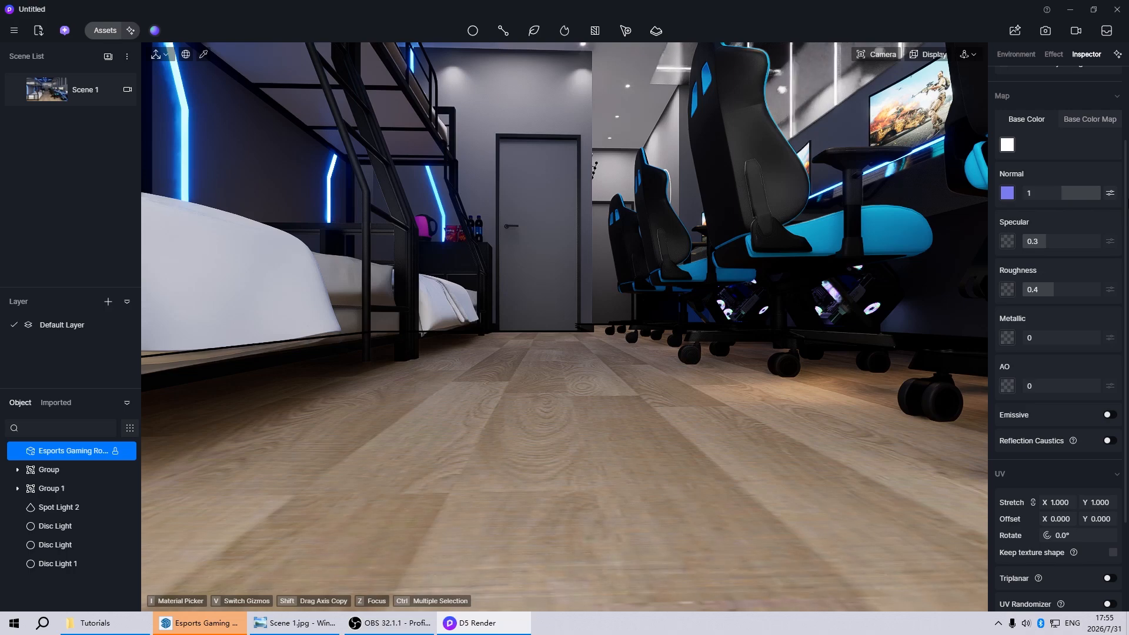
Give the floor's normal map an individual UV rotated 90° with a stretch of 5 in X and Y.
scroll(550, 499, up, 3)
right_drag(588, 383, 575, 383)
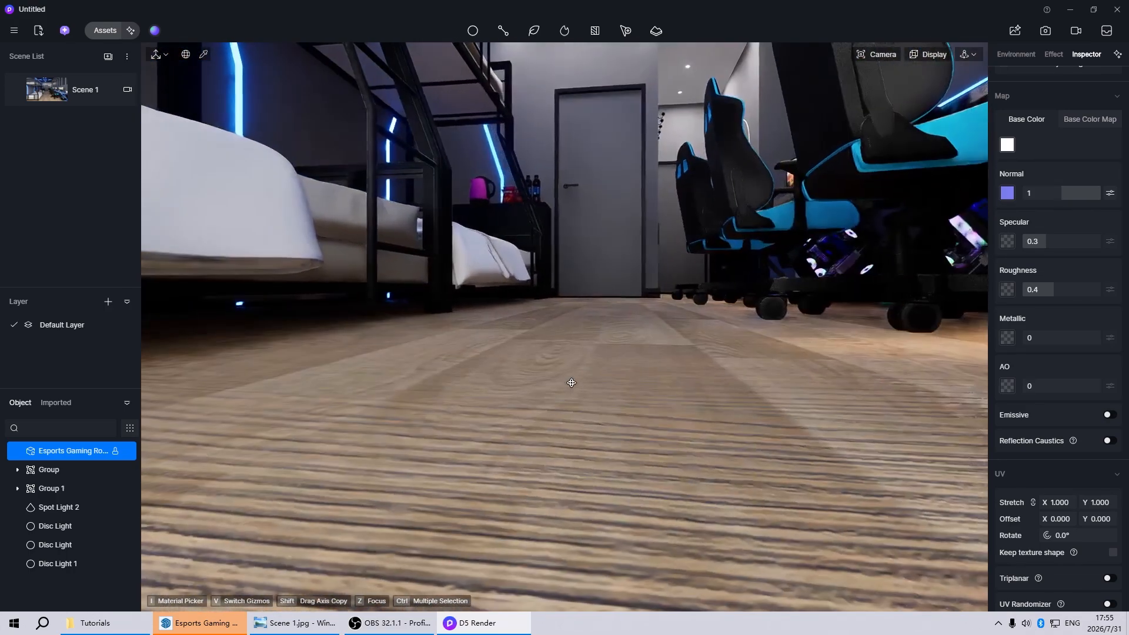
click(1110, 193)
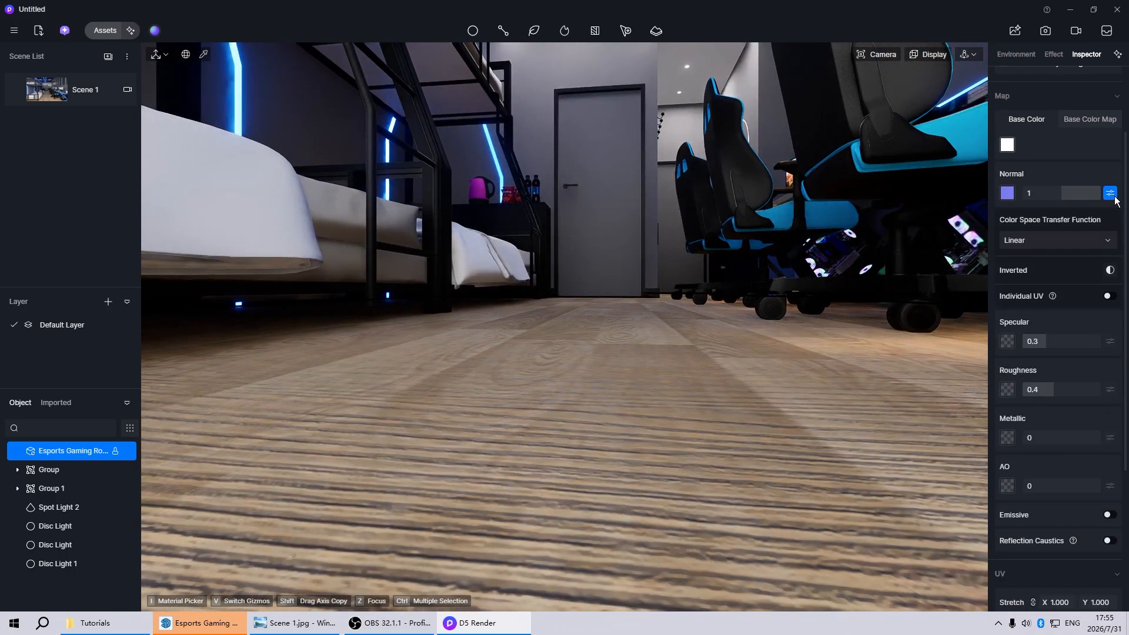
click(1110, 296)
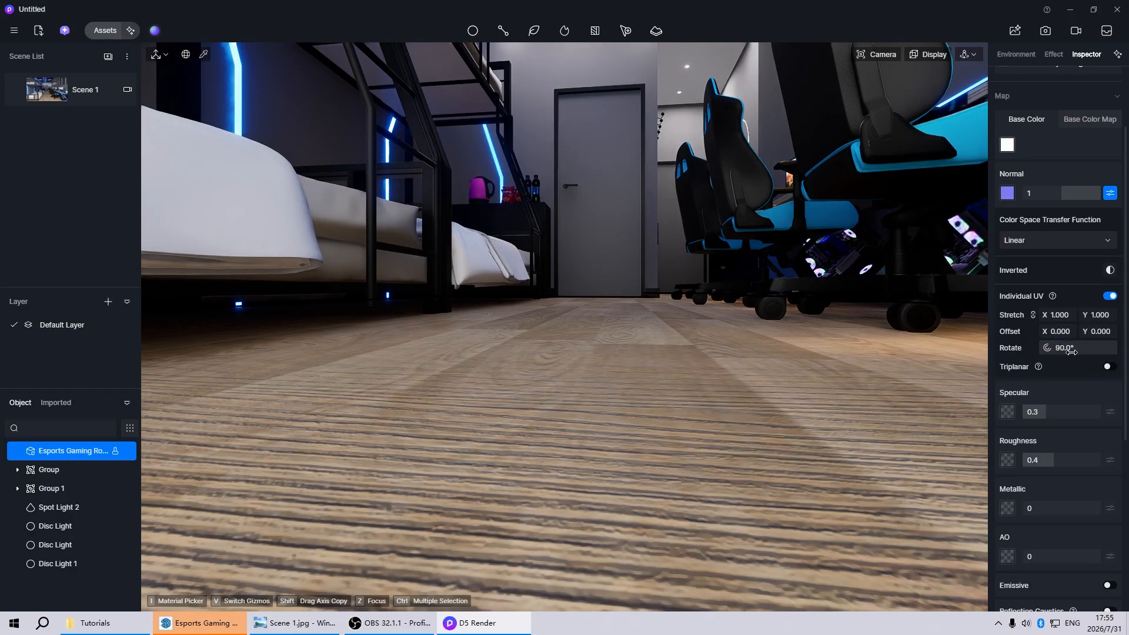
click(1069, 315)
text(5)
key(Return)
scroll(578, 440, down, 2)
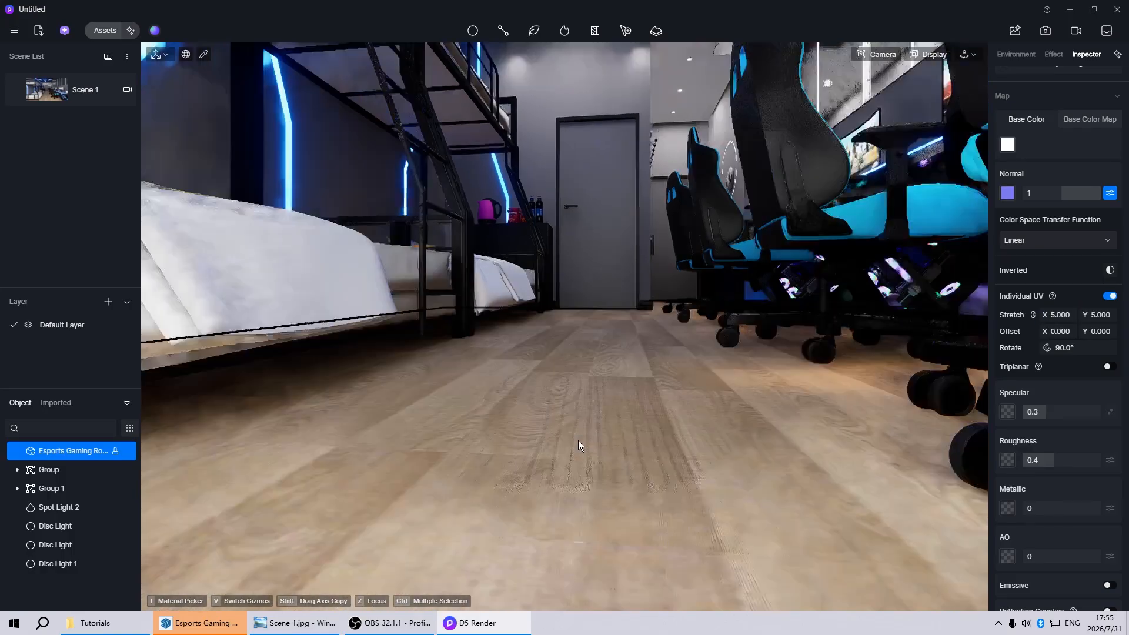
scroll(534, 499, up, 3)
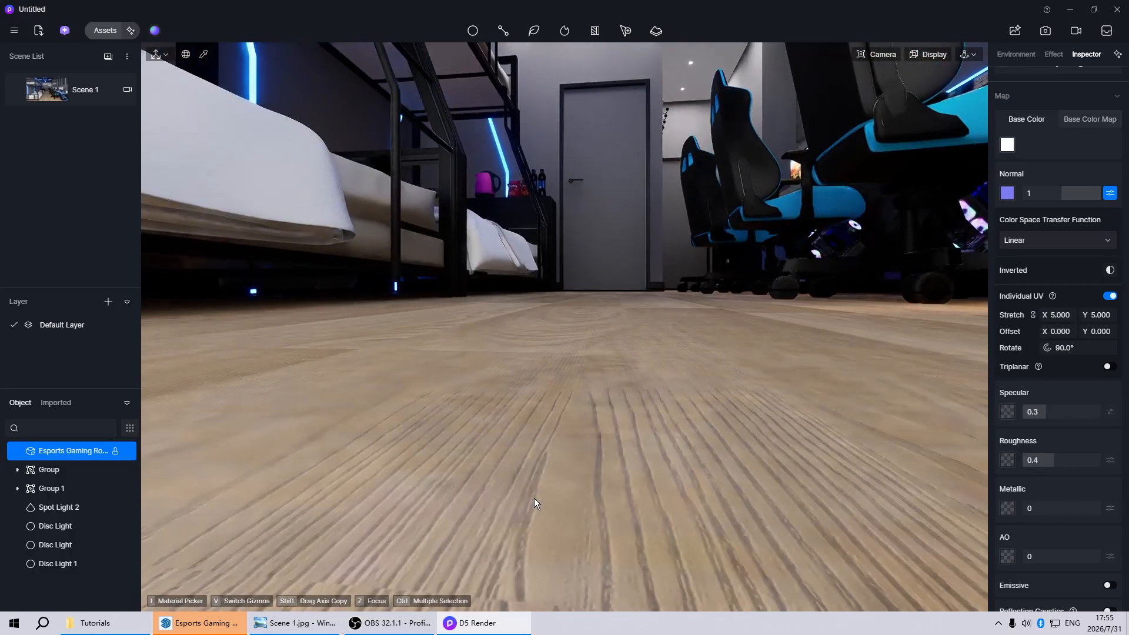
scroll(535, 499, down, 3)
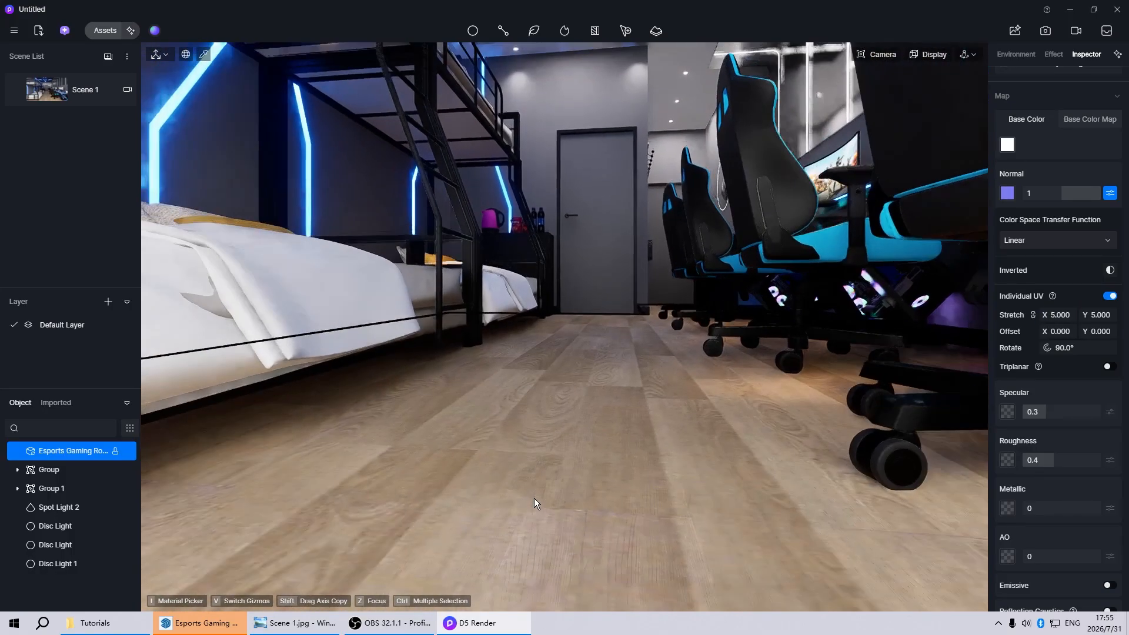
Set the floor's normal strength to 0.5 and return to the Scene 1 view.
click(1047, 190)
text(0.5)
key(Return)
click(59, 102)
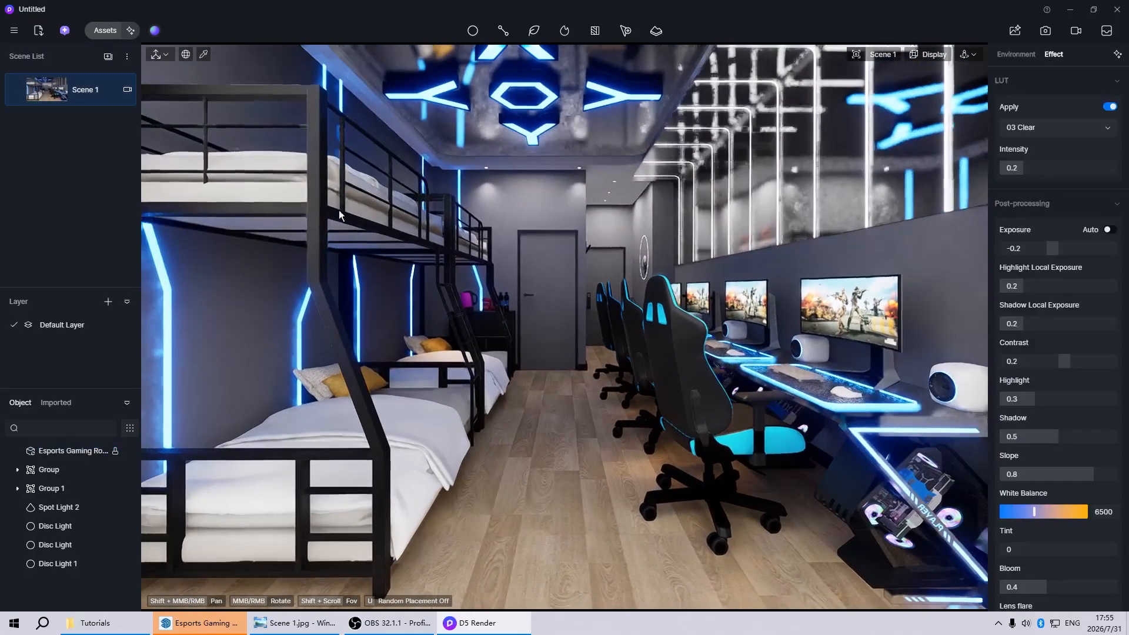
Set the black bunk bed frame material's roughness to 0.2 and lighten its base color to a dark grey.
click(310, 249)
click(1053, 289)
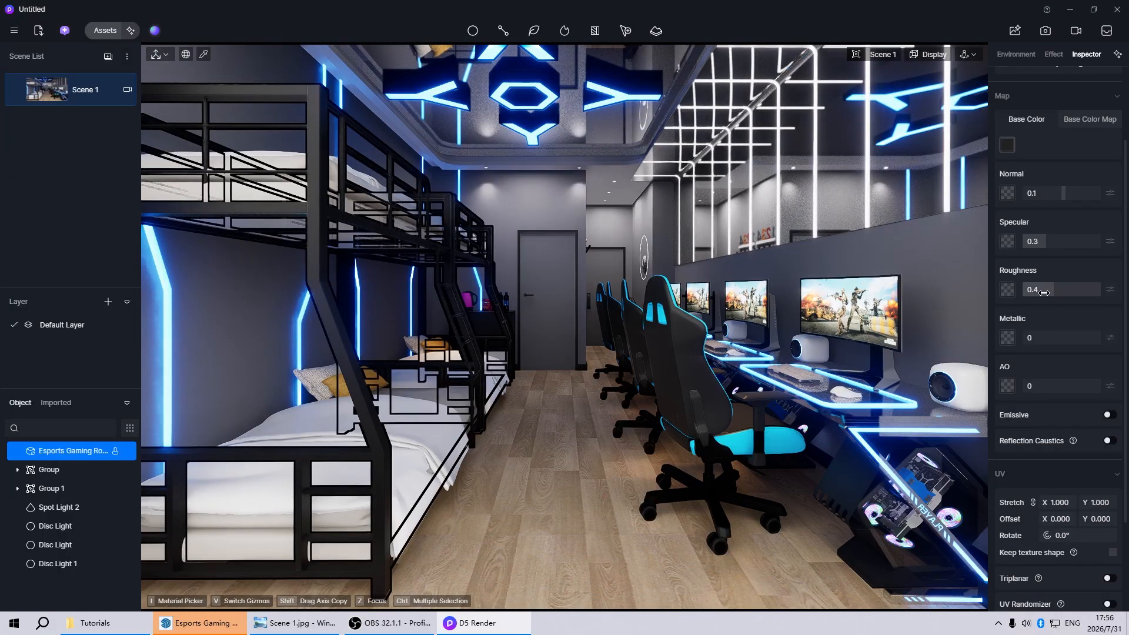
key(Return)
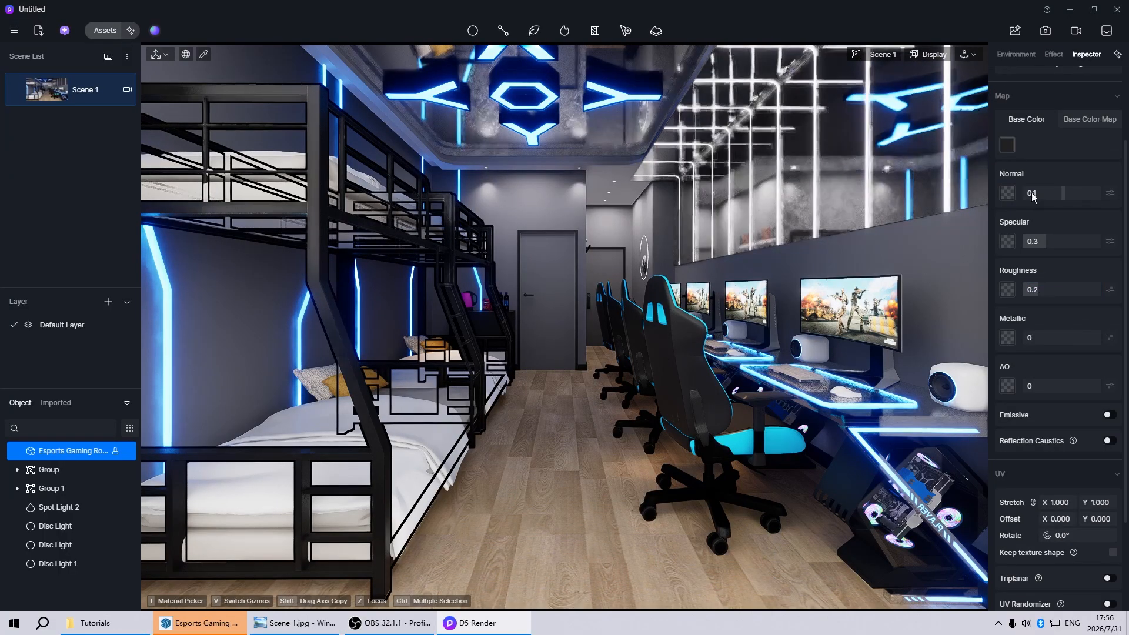
click(1007, 145)
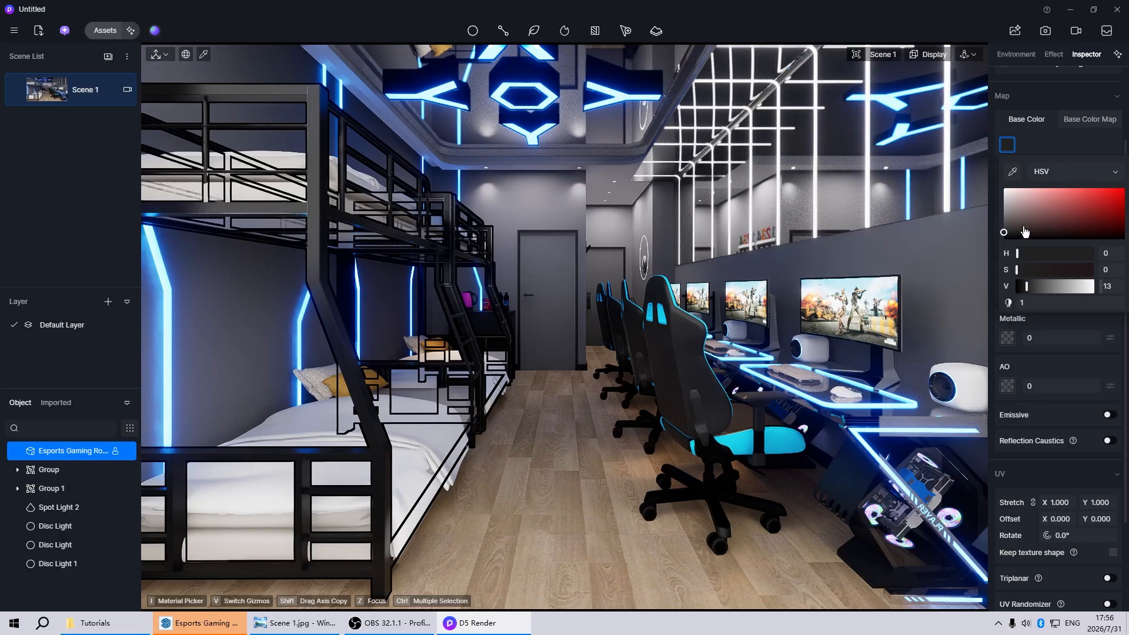
drag(1005, 235, 1004, 226)
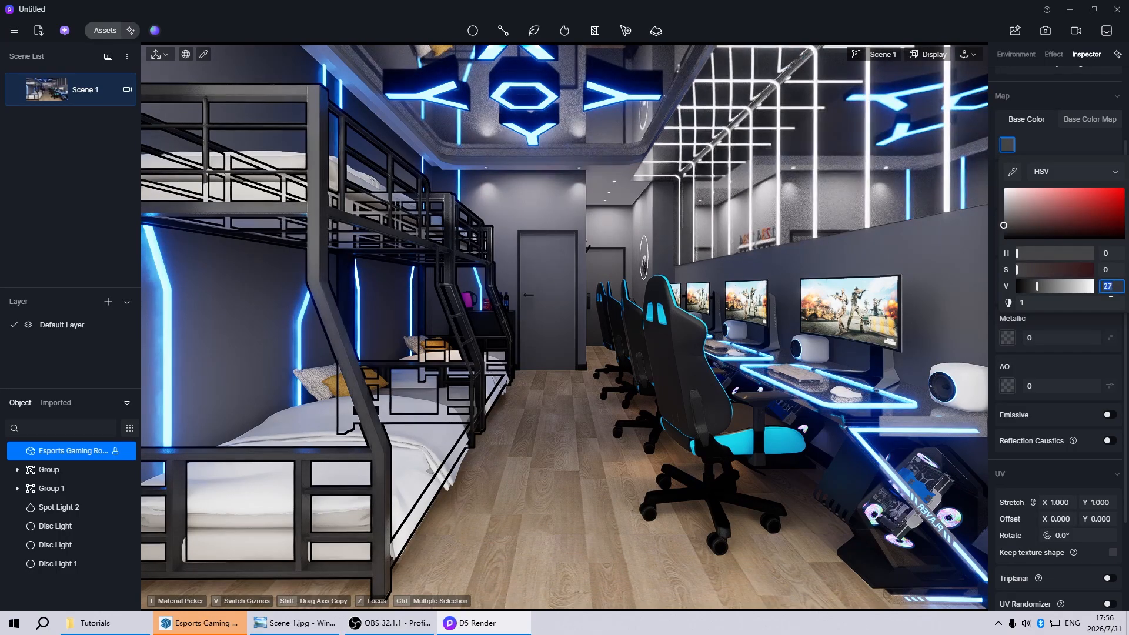
key(Return)
click(625, 350)
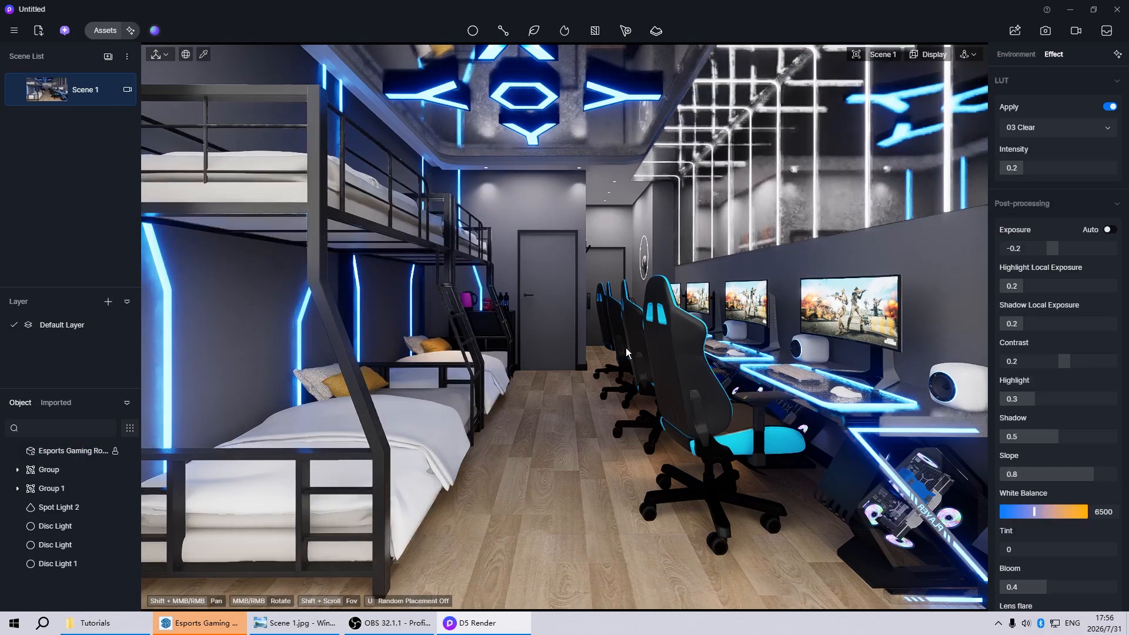
Set the roughness of the gaming chairs' black upholstery material to 0.3.
click(668, 384)
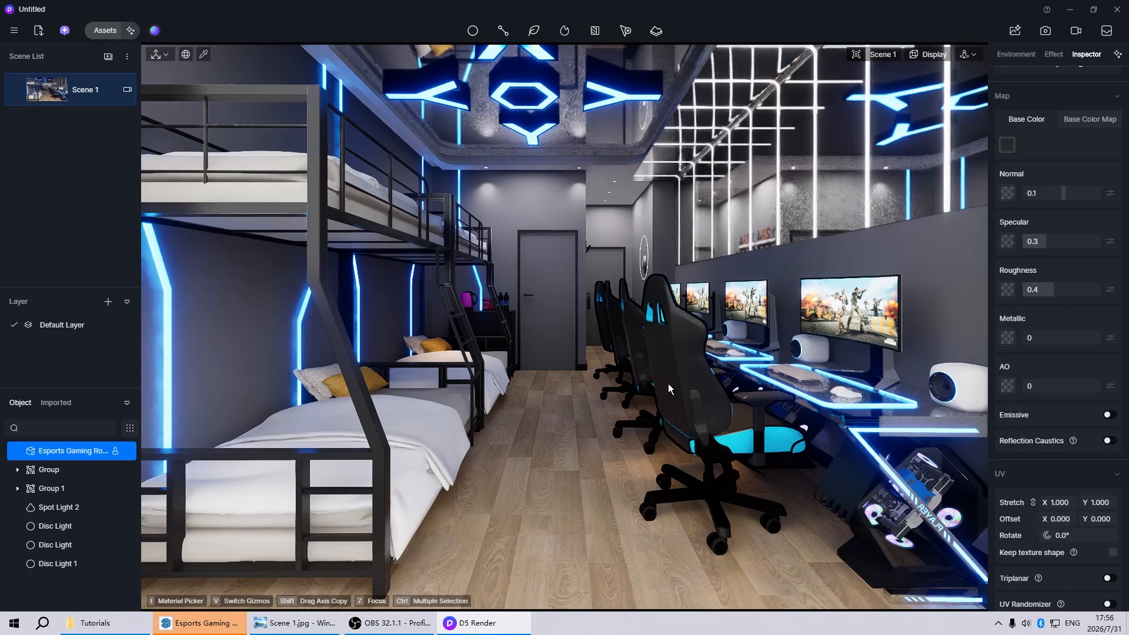
click(1075, 290)
text(0.)
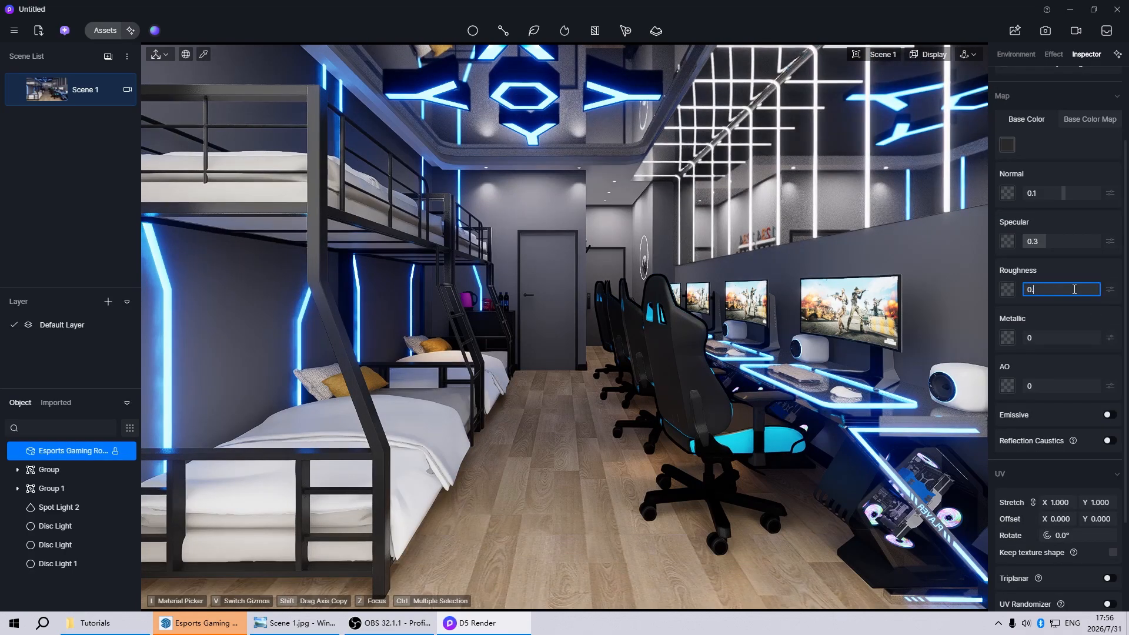
text(3)
key(Return)
click(720, 417)
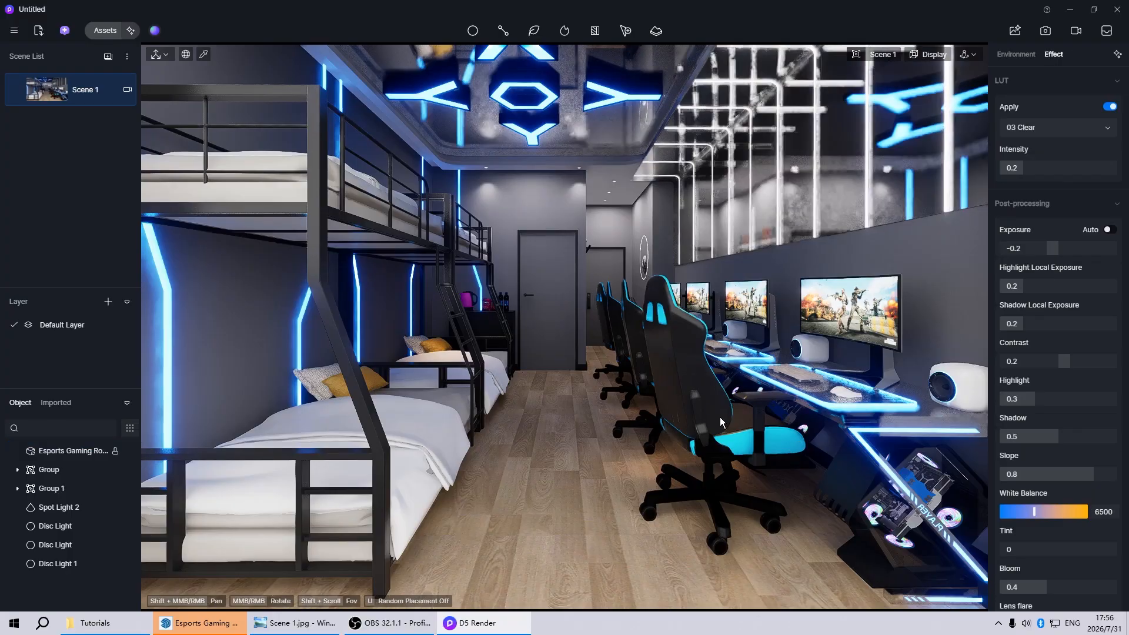
Lighten the chair upholstery's base color to an HSV value of 20.
click(669, 364)
click(1008, 144)
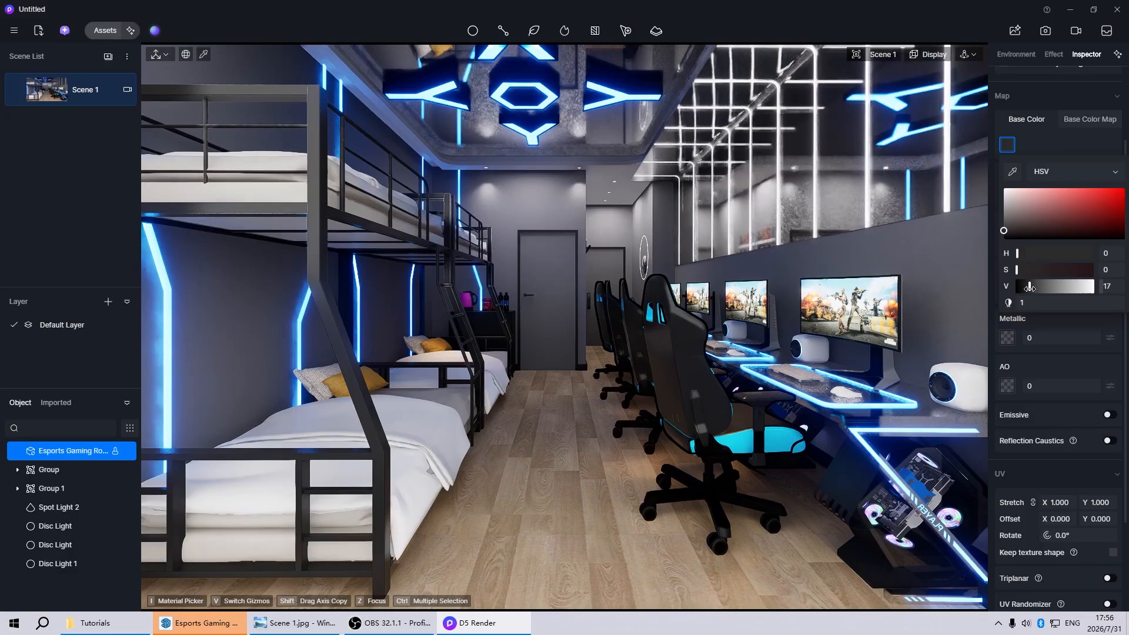
drag(1028, 286, 1032, 286)
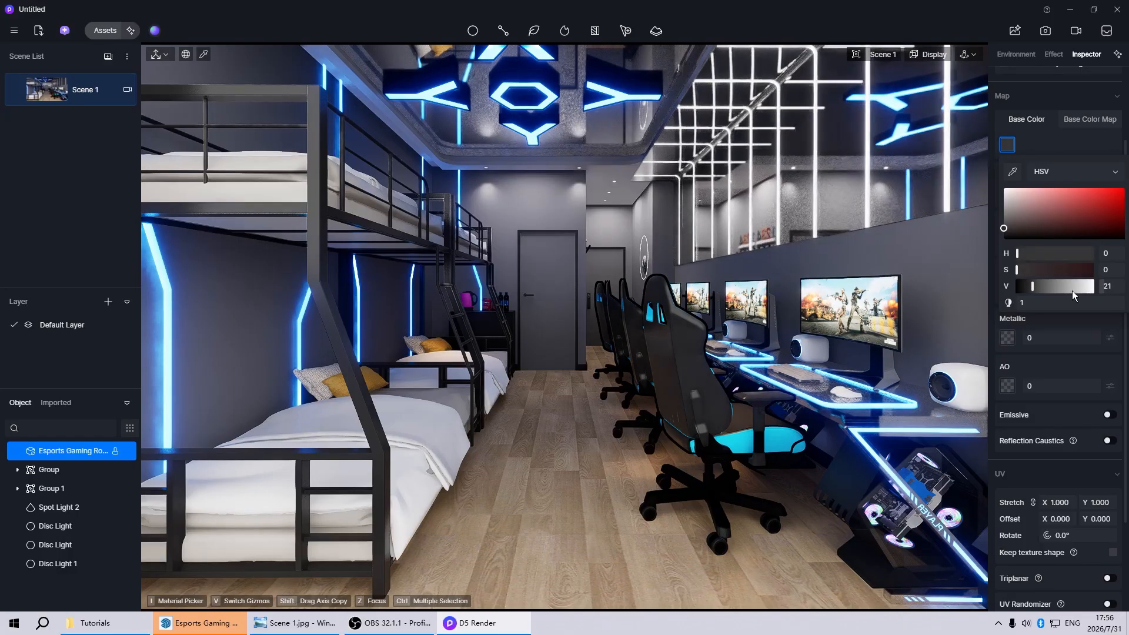
click(1110, 287)
text(20)
key(Return)
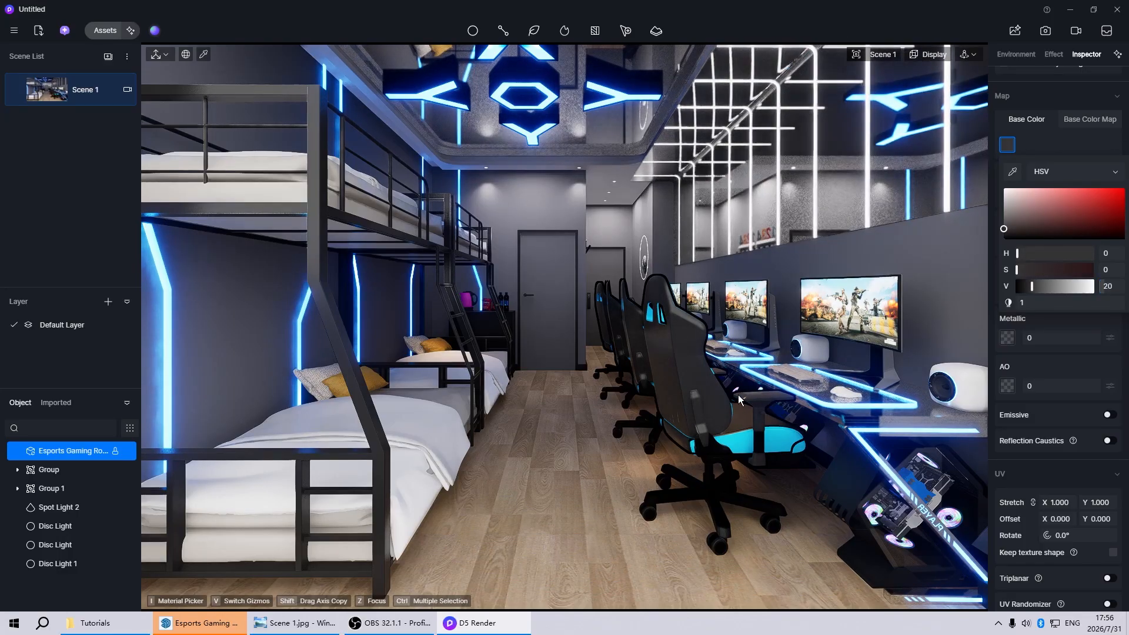
key(Escape)
Make the chair base's leg material chrome with metallic 1, roughness 0 and a near-white base color.
click(713, 497)
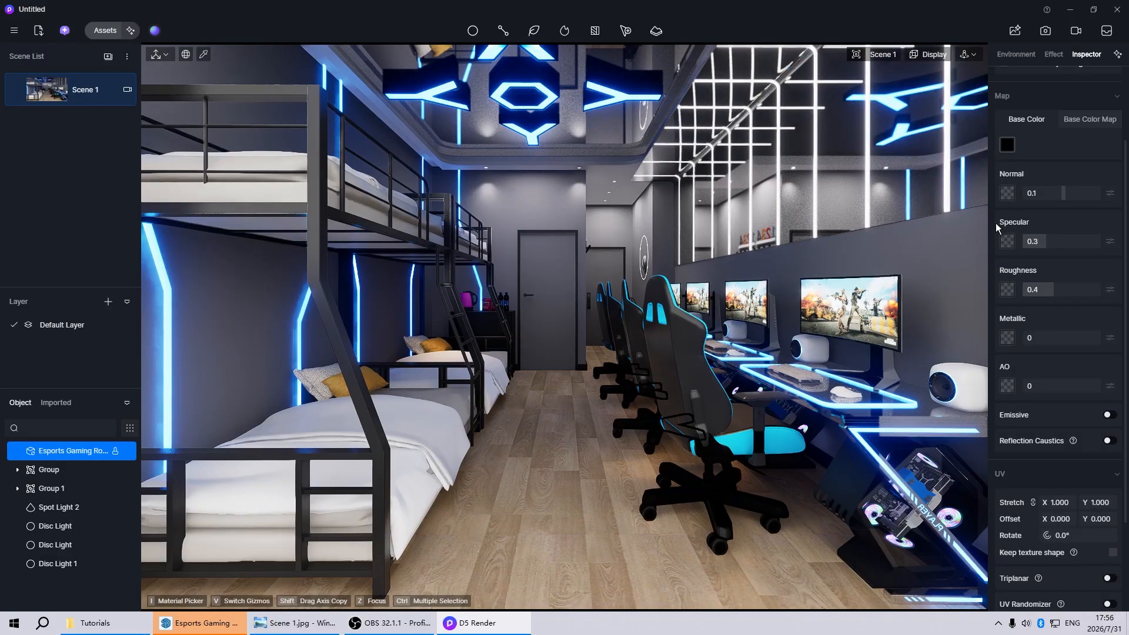
drag(1040, 340, 1116, 343)
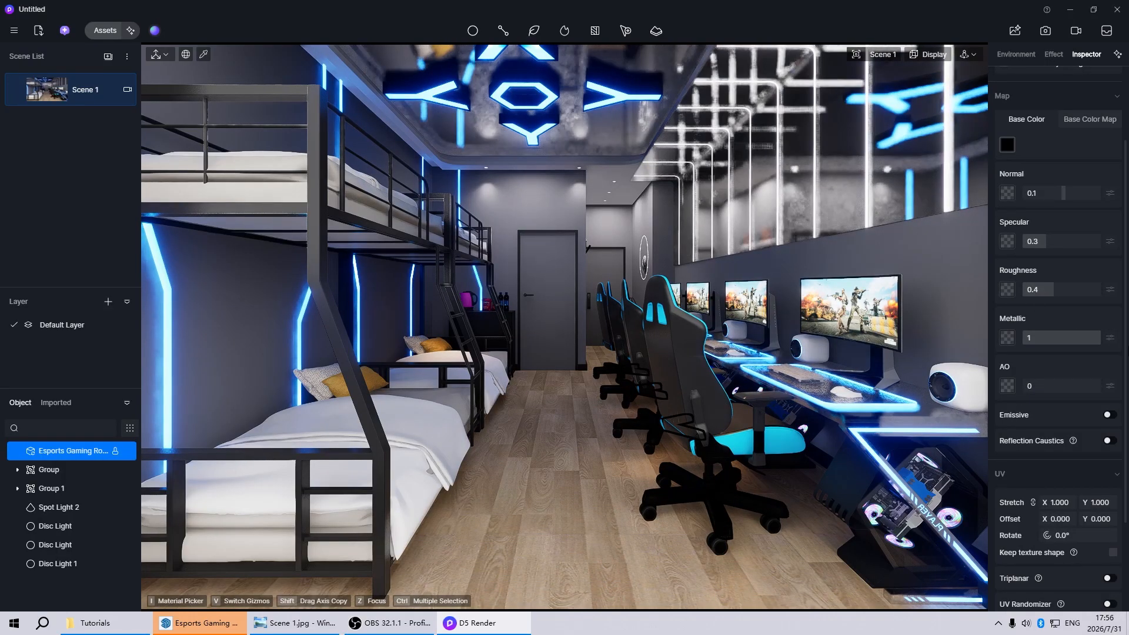
click(1008, 145)
drag(1003, 240, 1004, 190)
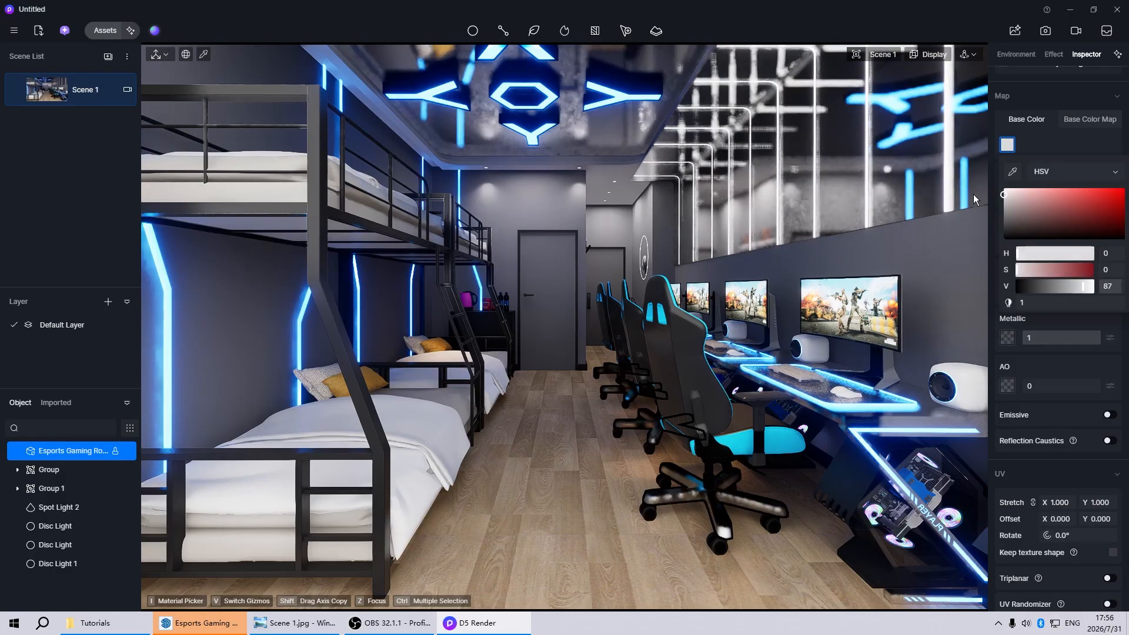
click(679, 400)
Copy the chrome material from the chair legs to the central column and its matching metal parts, and return to Scene 1.
scroll(716, 510, up, 5)
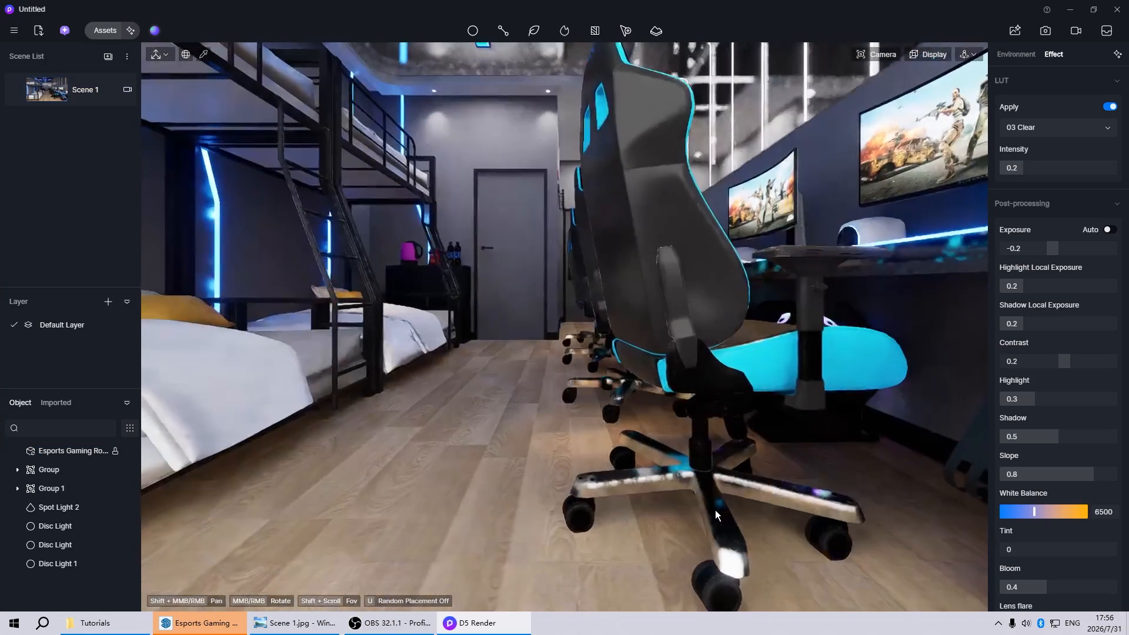
scroll(715, 510, up, 3)
click(597, 468)
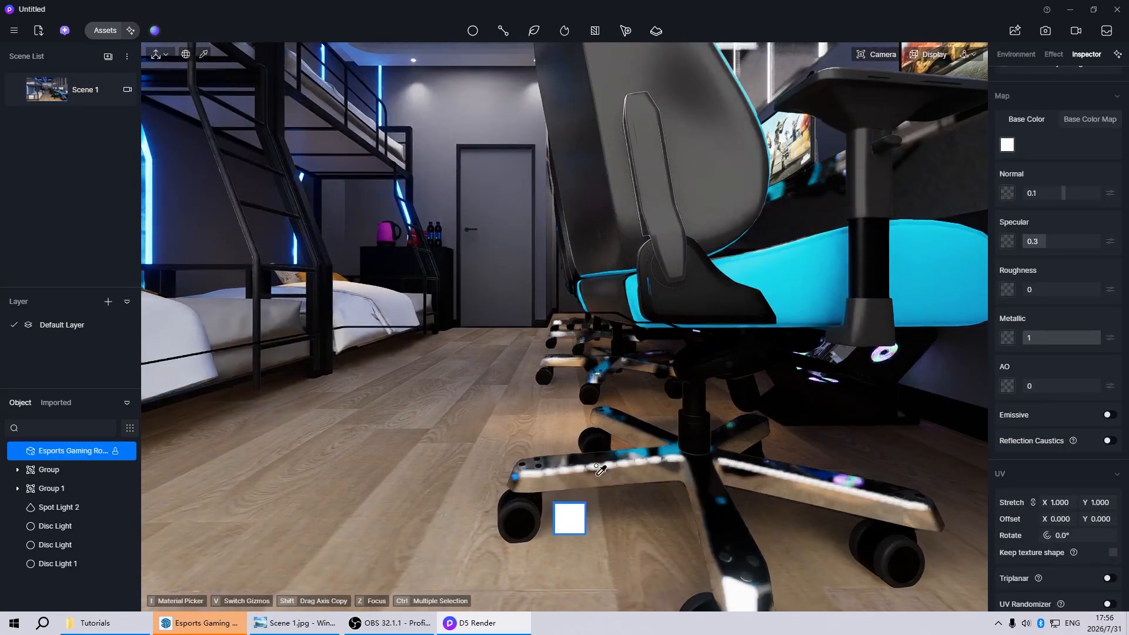
click(698, 423)
key(Escape)
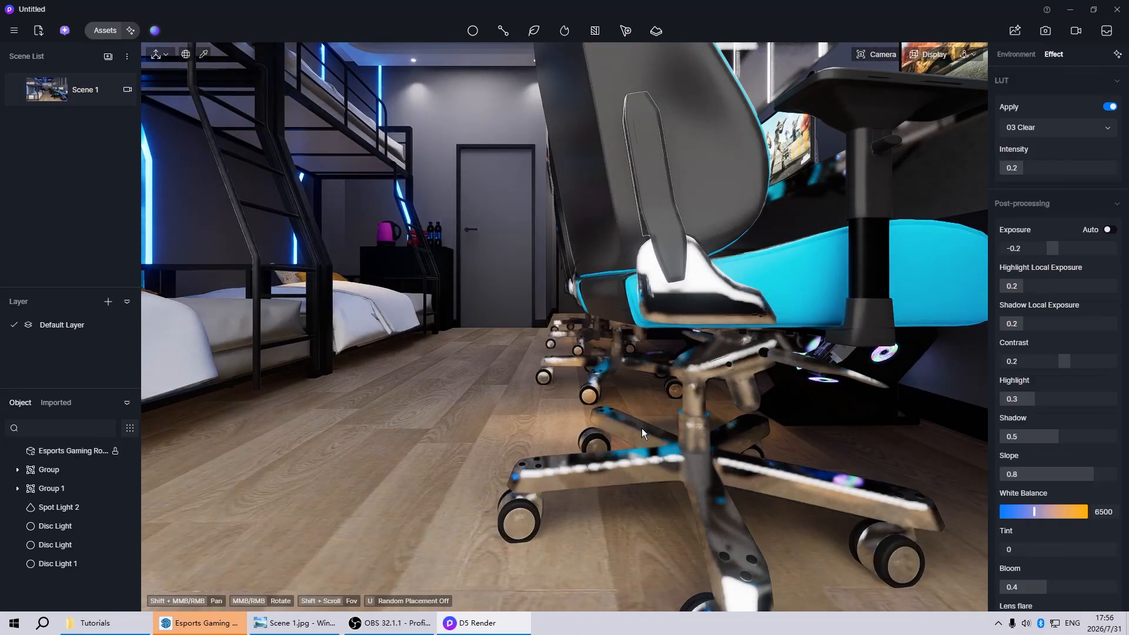
click(59, 95)
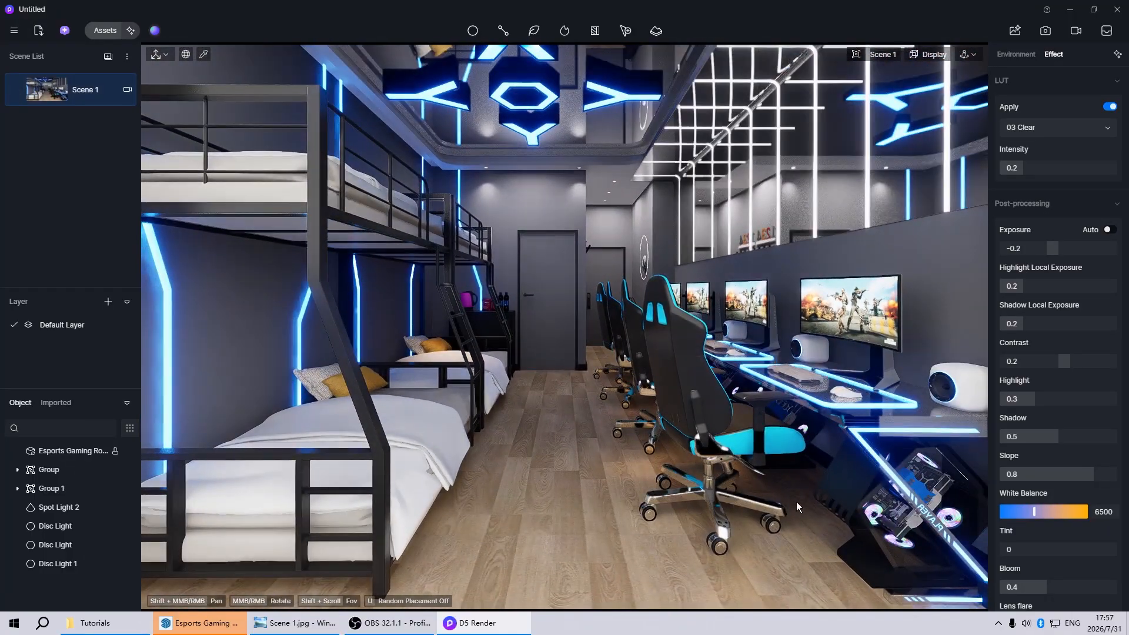
Adjust the roughness of the black PC case material under the desk and lighten its base color to an HSV value of 25.
click(859, 464)
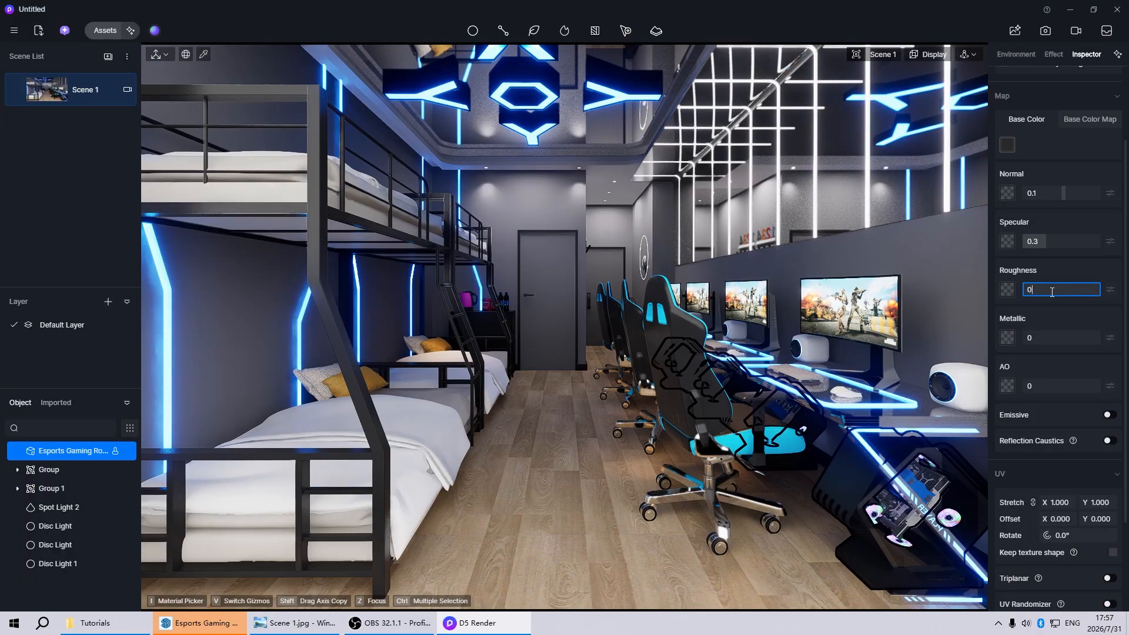
key(Return)
click(1008, 145)
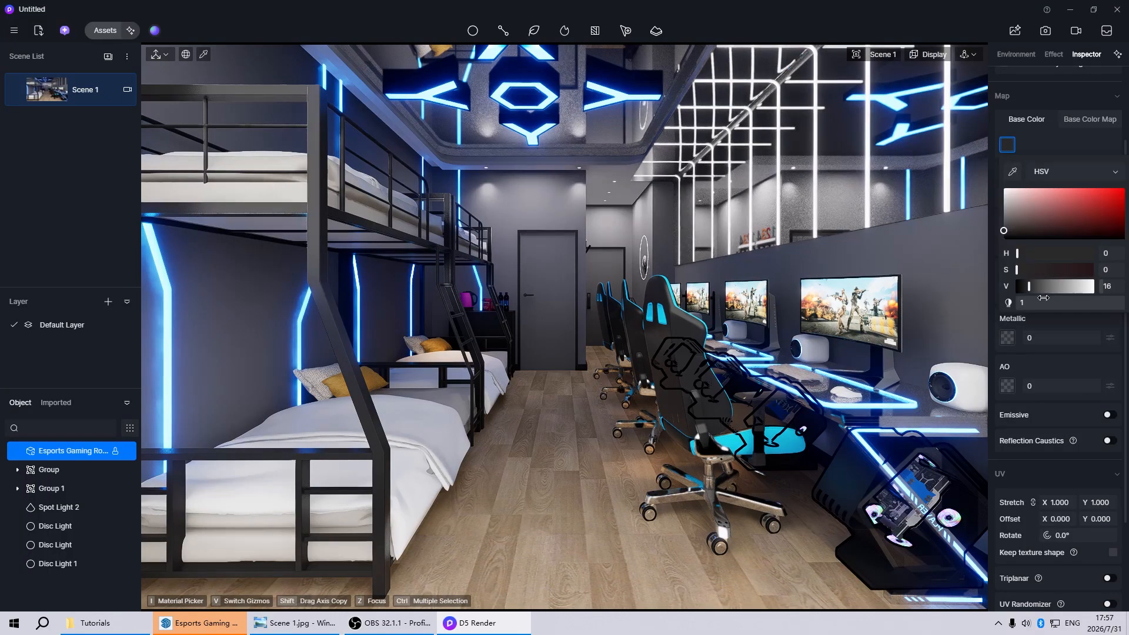
drag(1031, 287, 1048, 287)
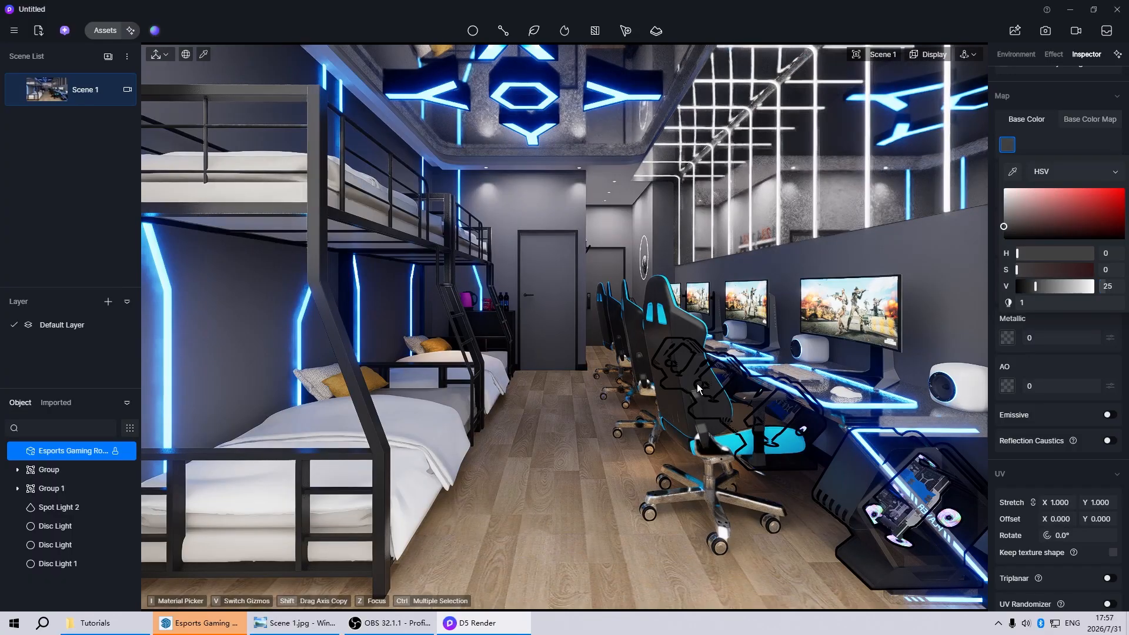
Apply the Solid Cotton and Linen fabric material from the asset library to the folded blanket on the bunk beds.
key(Escape)
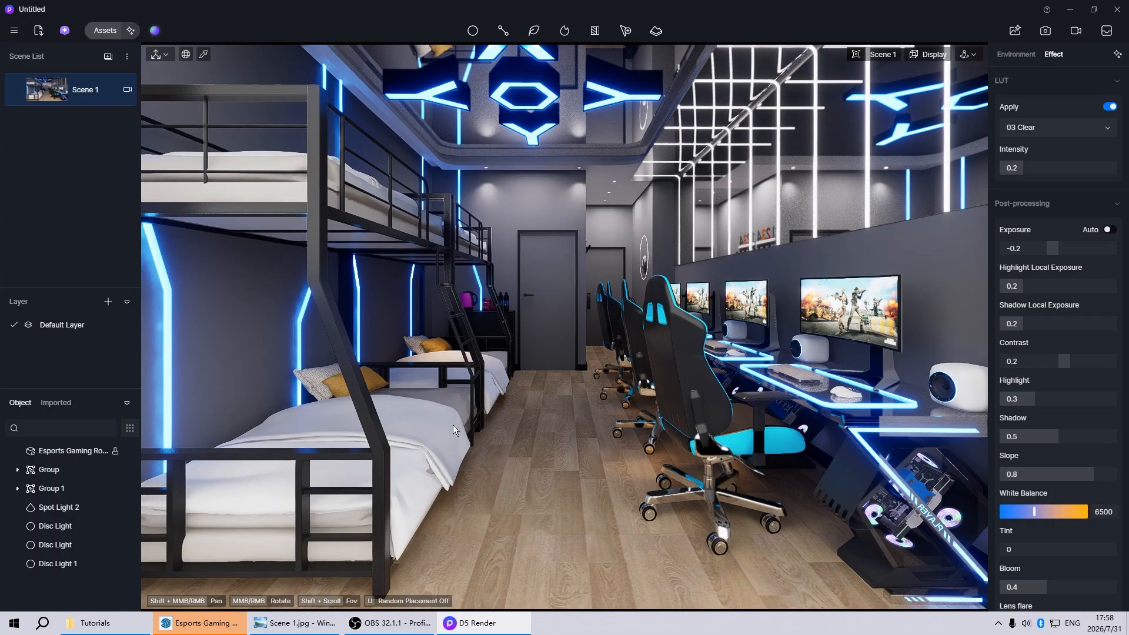
click(106, 30)
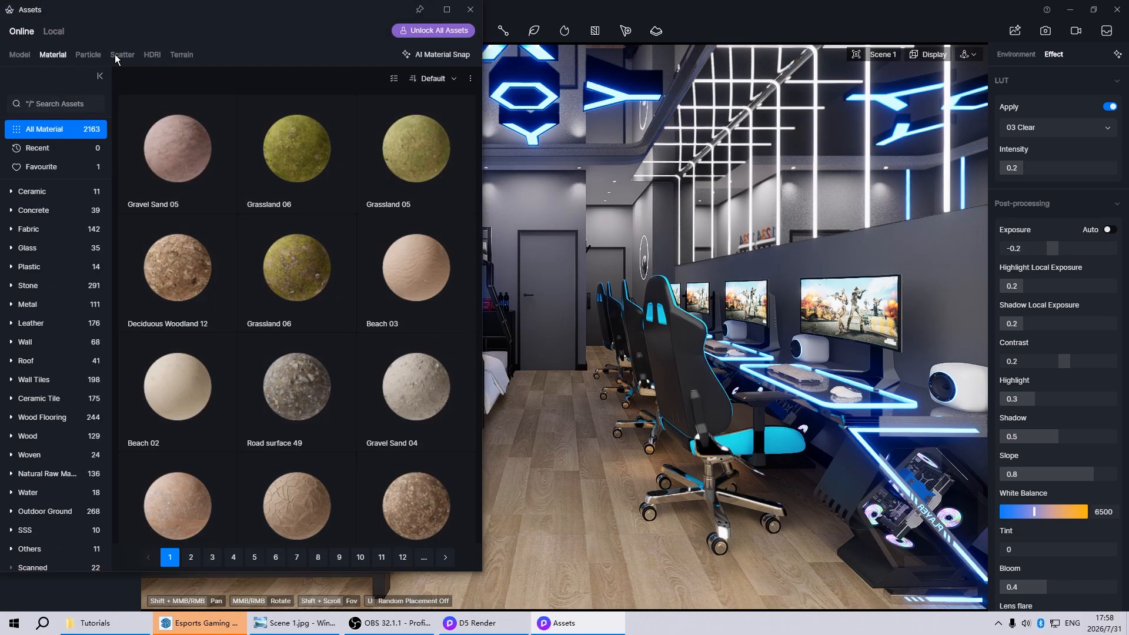
click(37, 230)
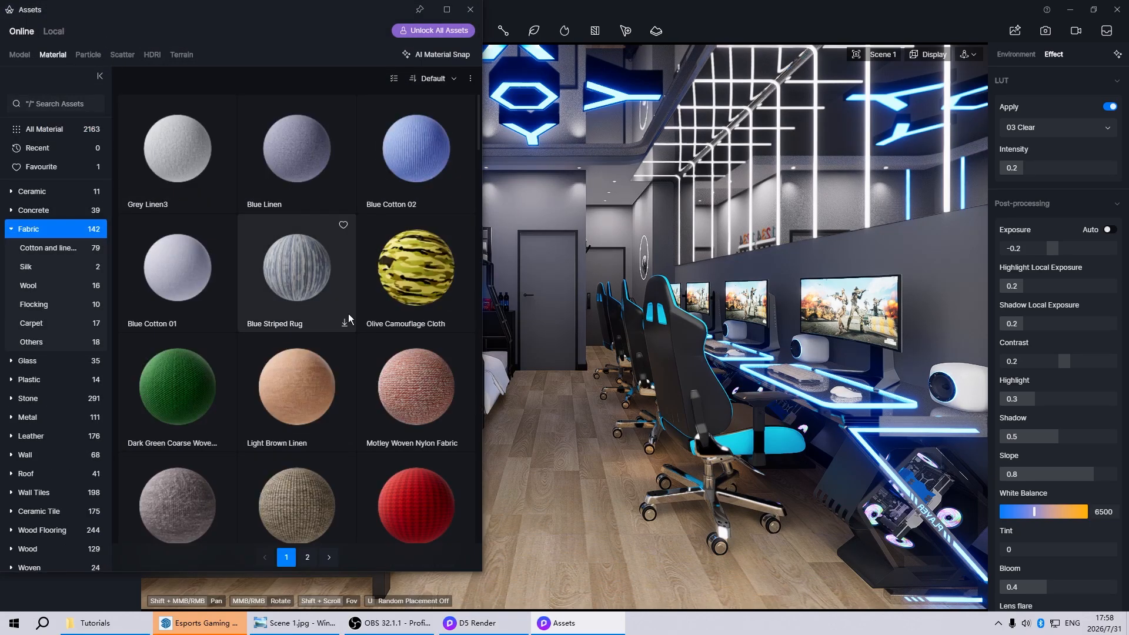
scroll(365, 357, down, 5)
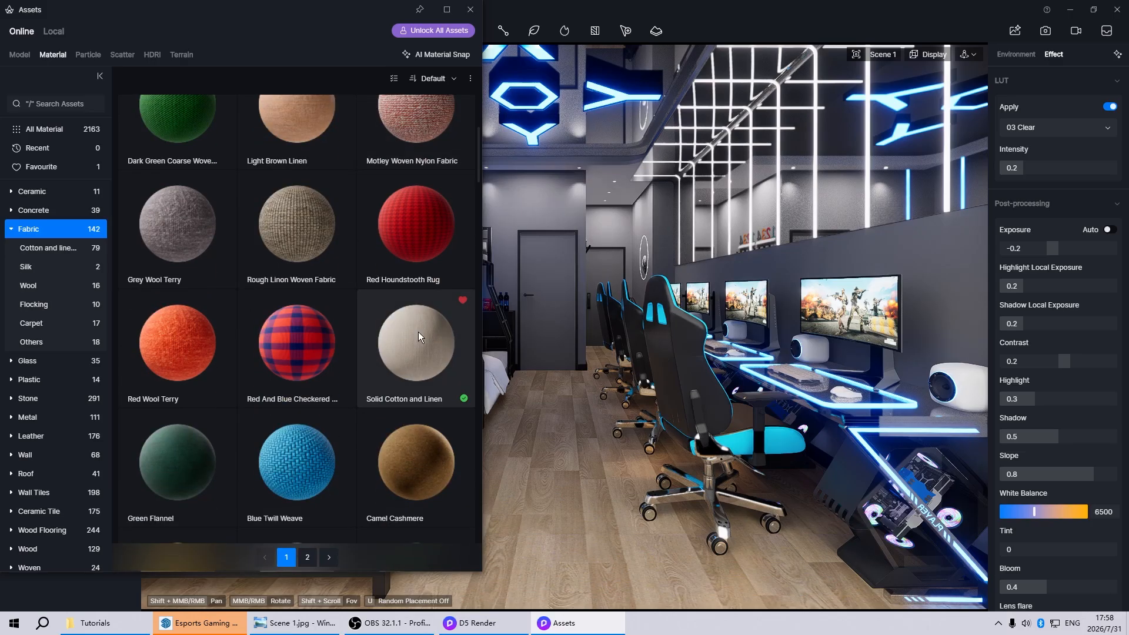
click(419, 332)
click(470, 10)
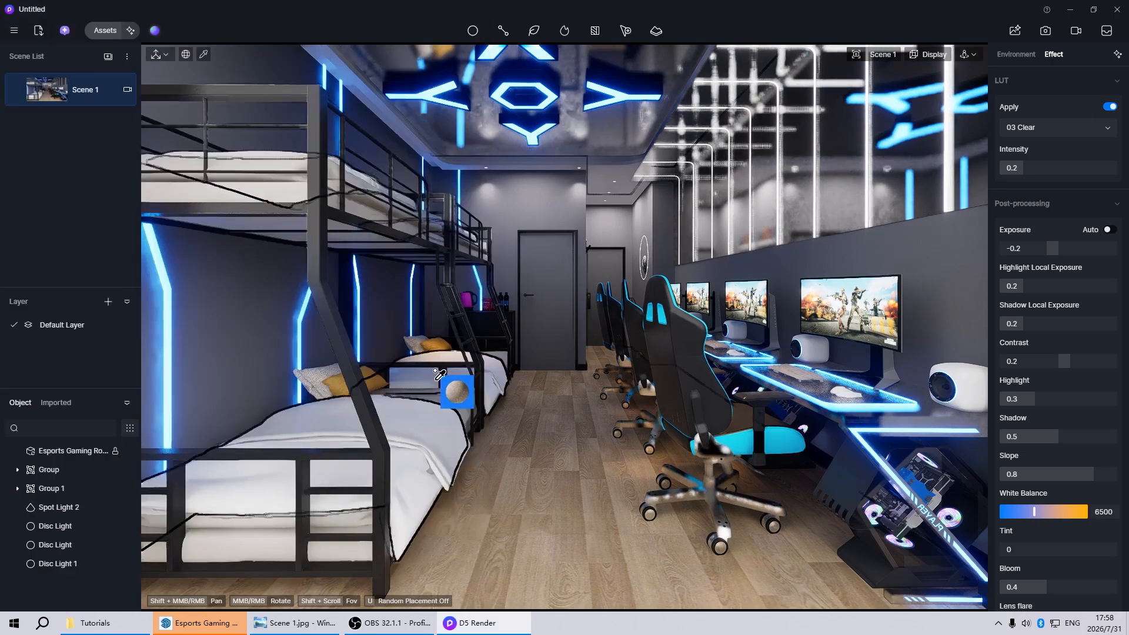
click(434, 434)
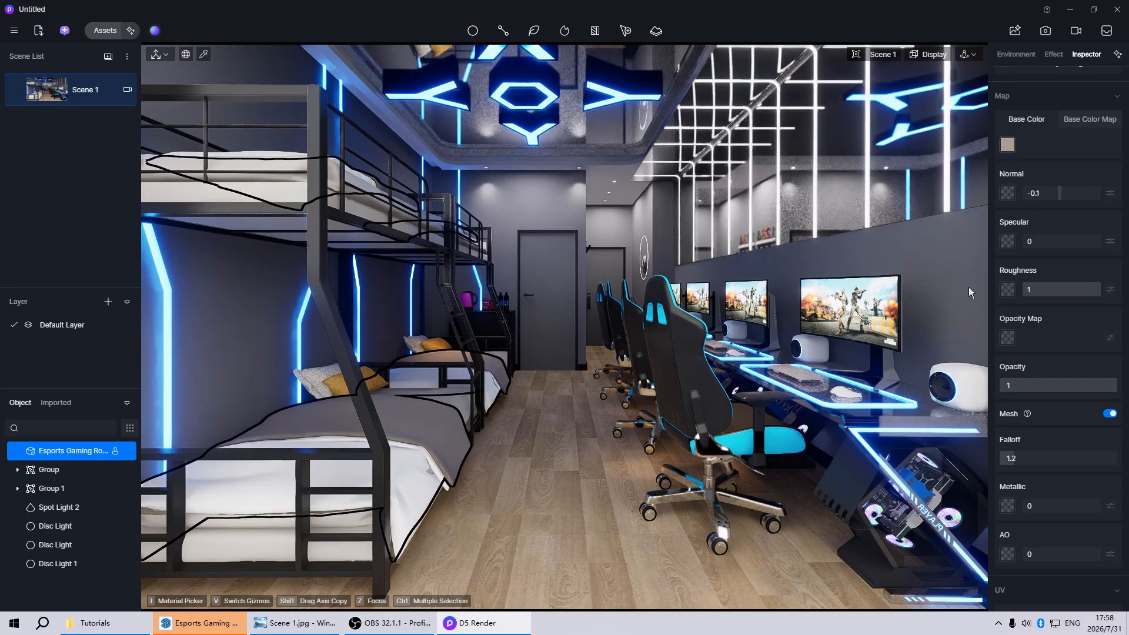
Make the blanket material's base color pure white, with HSV values 0, 0 and 100.
click(1007, 144)
drag(1024, 210, 1004, 188)
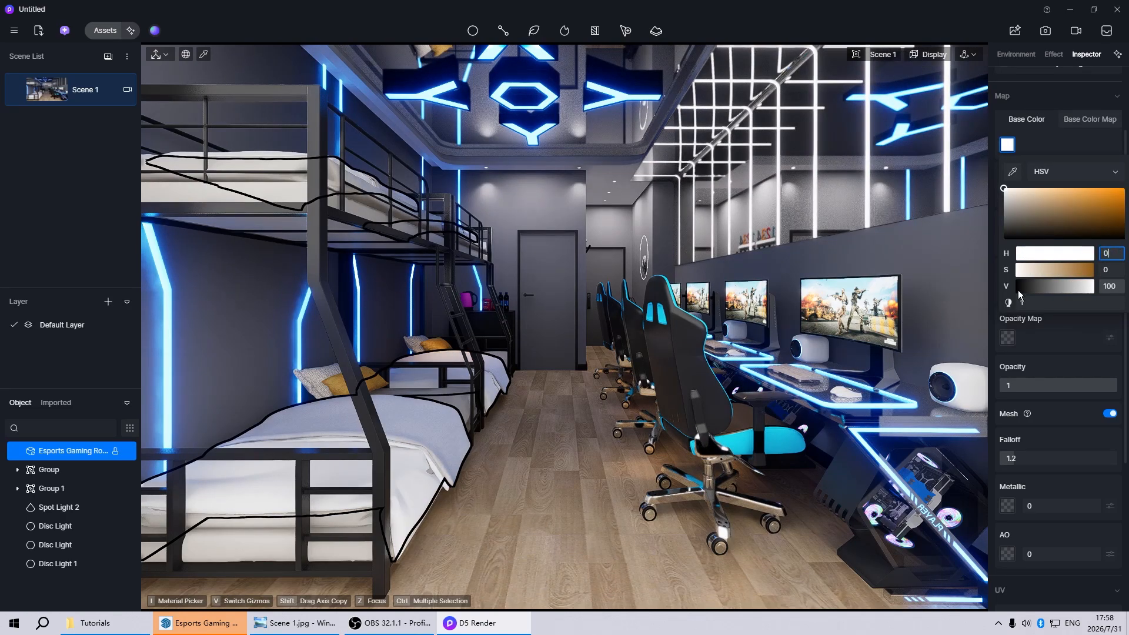
key(Escape)
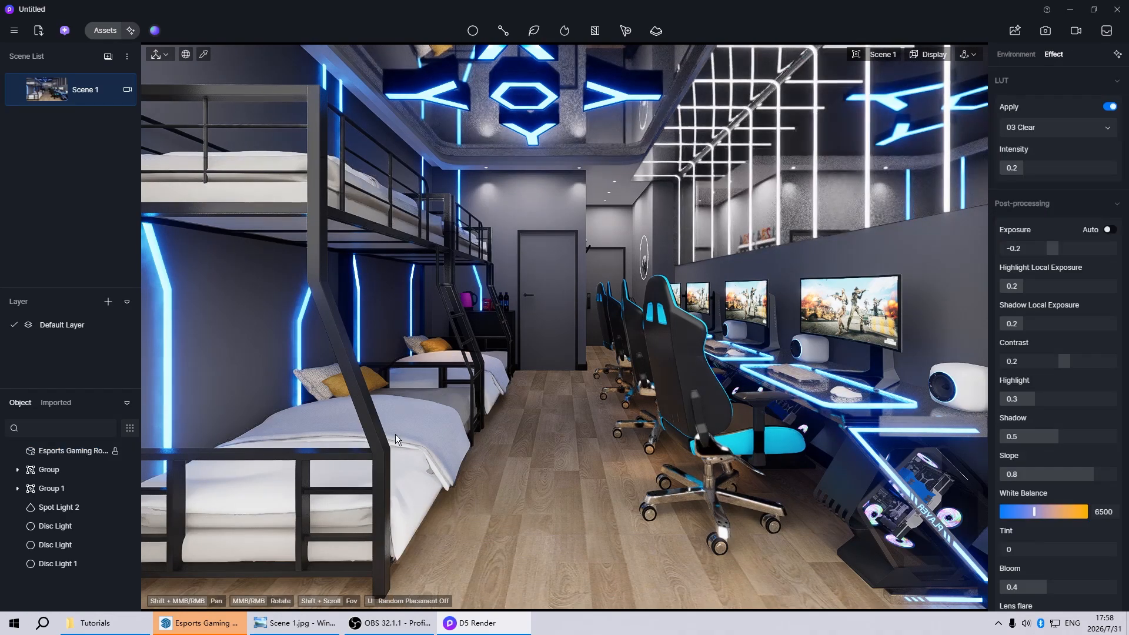
Enable triplanar mapping on the blanket's fabric material.
scroll(396, 435, up, 5)
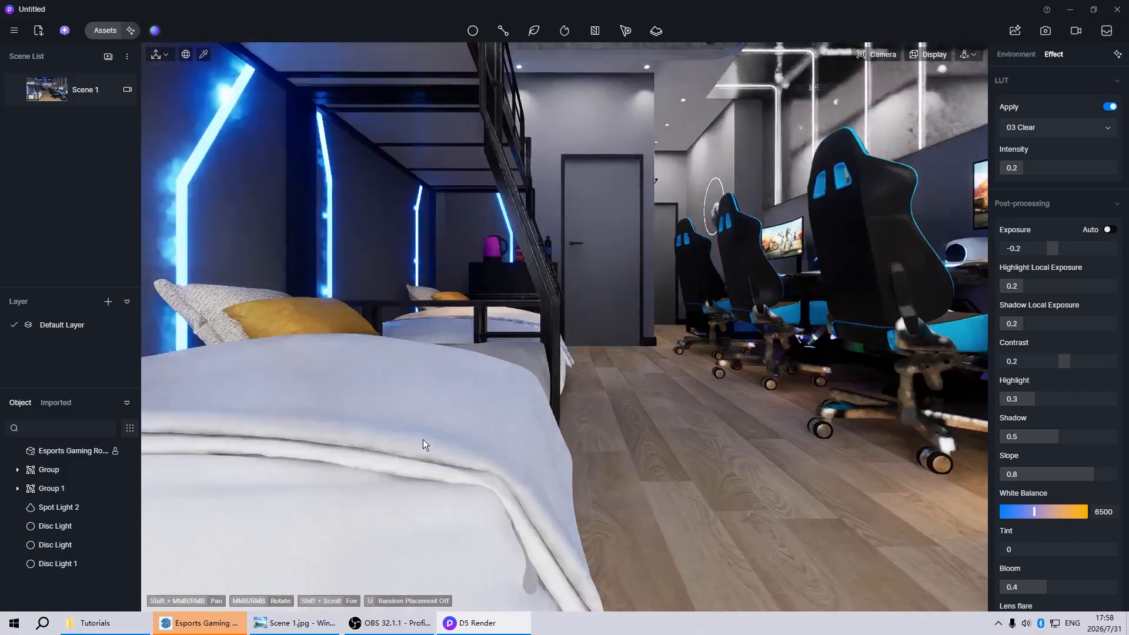
middle_drag(423, 439, 450, 443)
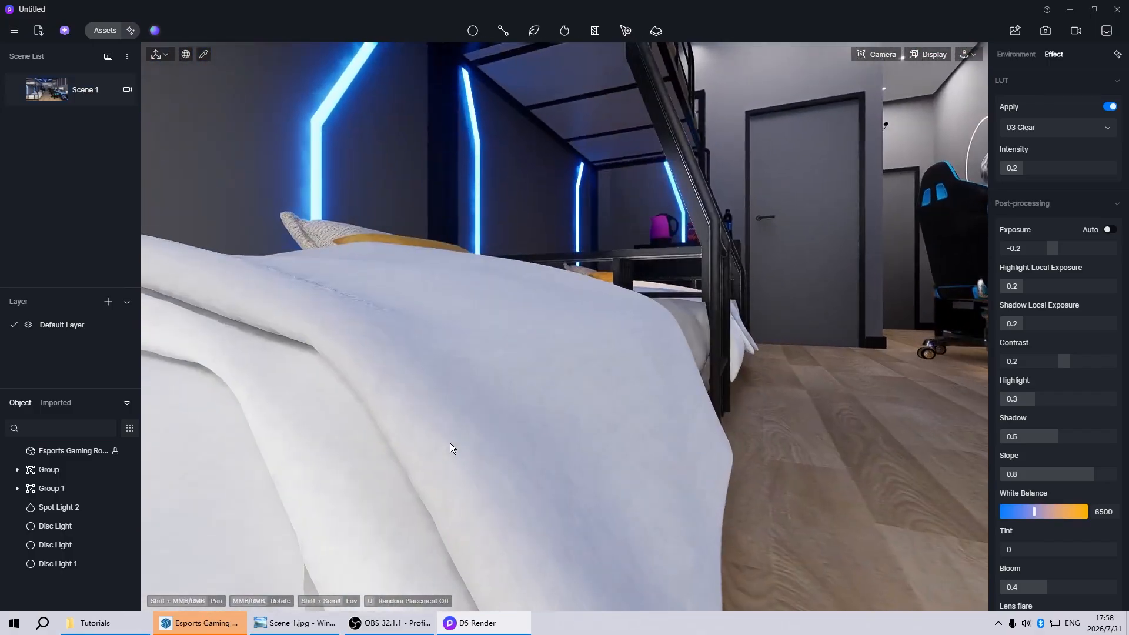
scroll(408, 344, down, 3)
click(426, 379)
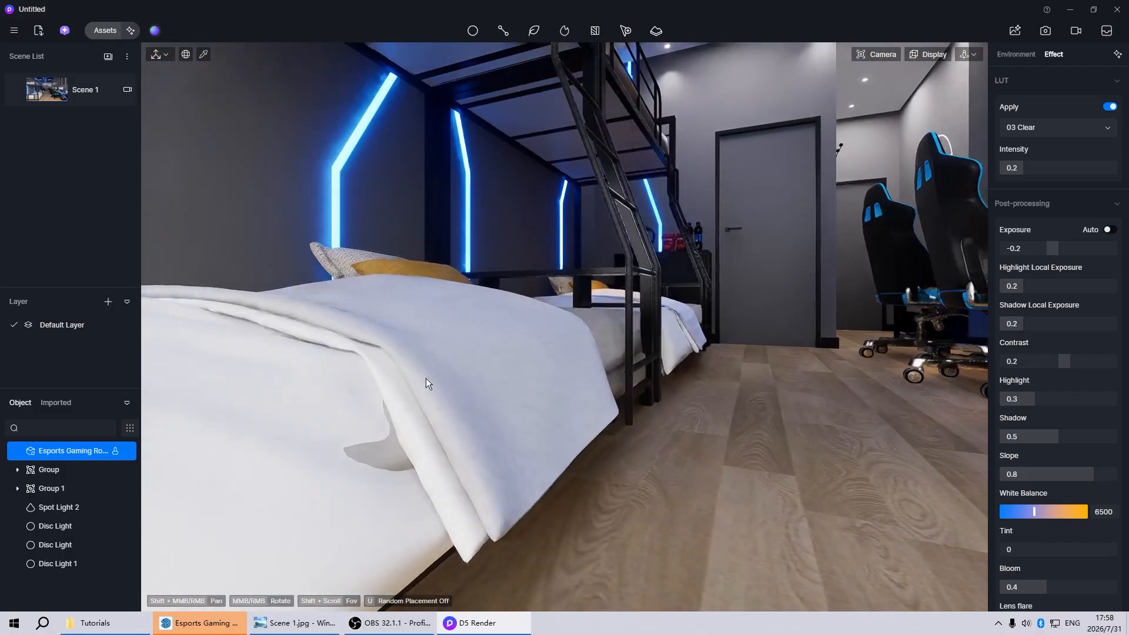
scroll(1040, 477, down, 2)
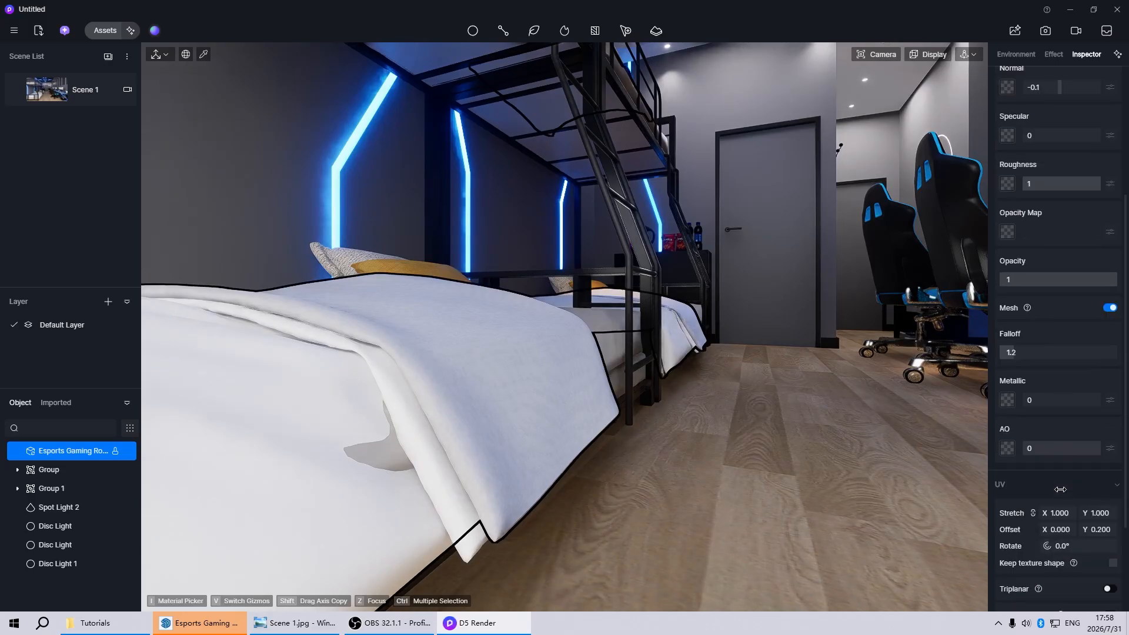
scroll(1071, 553, down, 1)
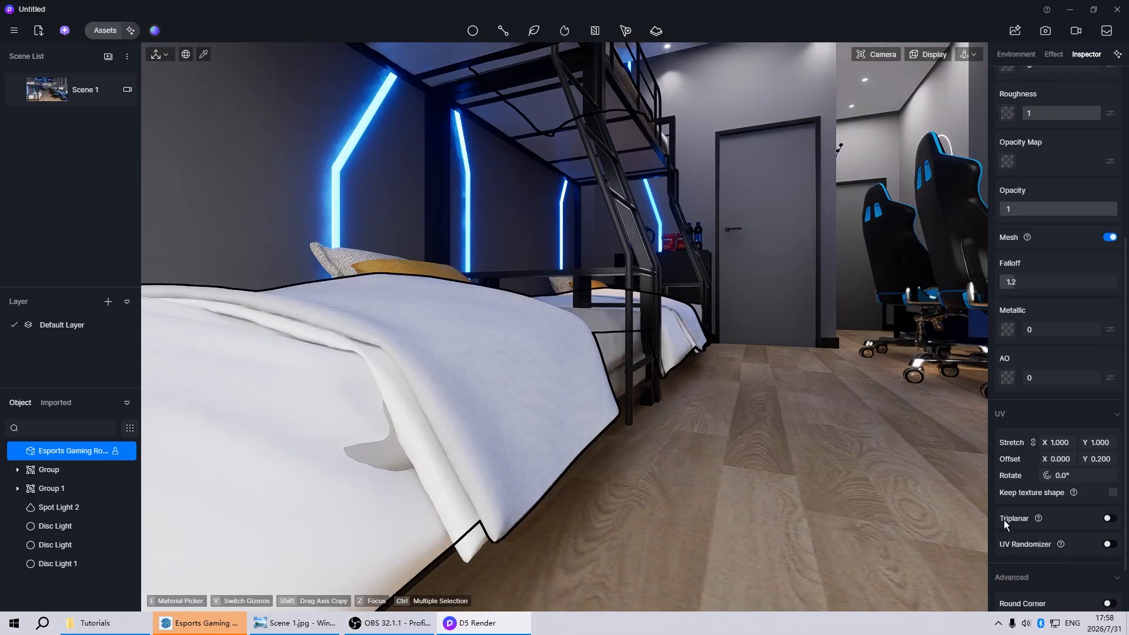
click(1109, 518)
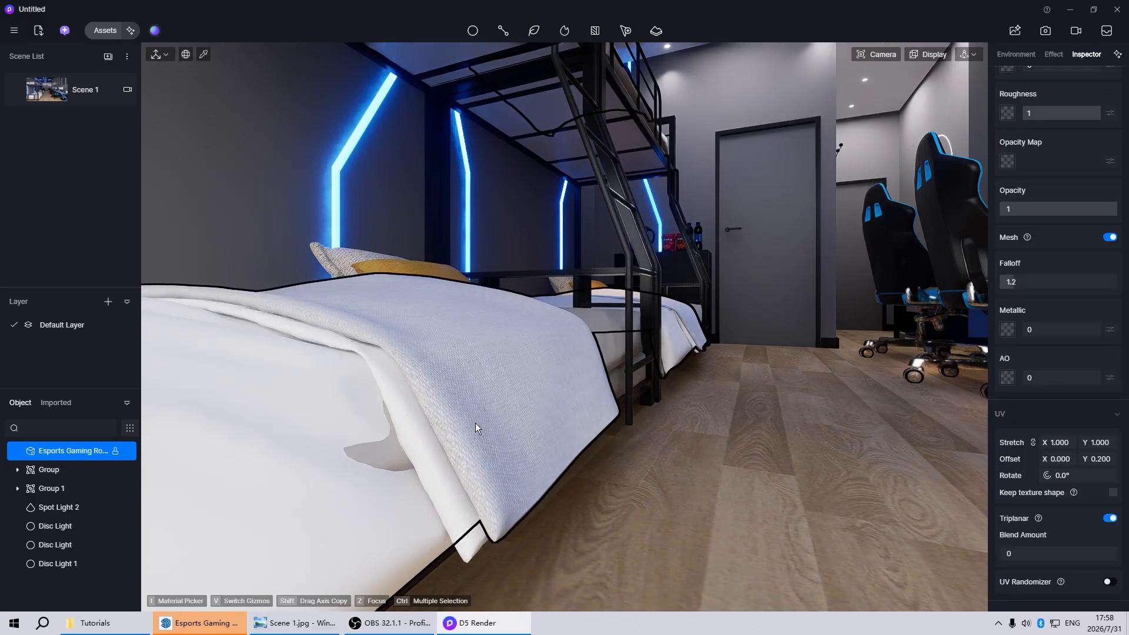
Set the blanket fabric's UV stretch to 5 in X and Y, and return to Scene 1.
scroll(460, 412, up, 6)
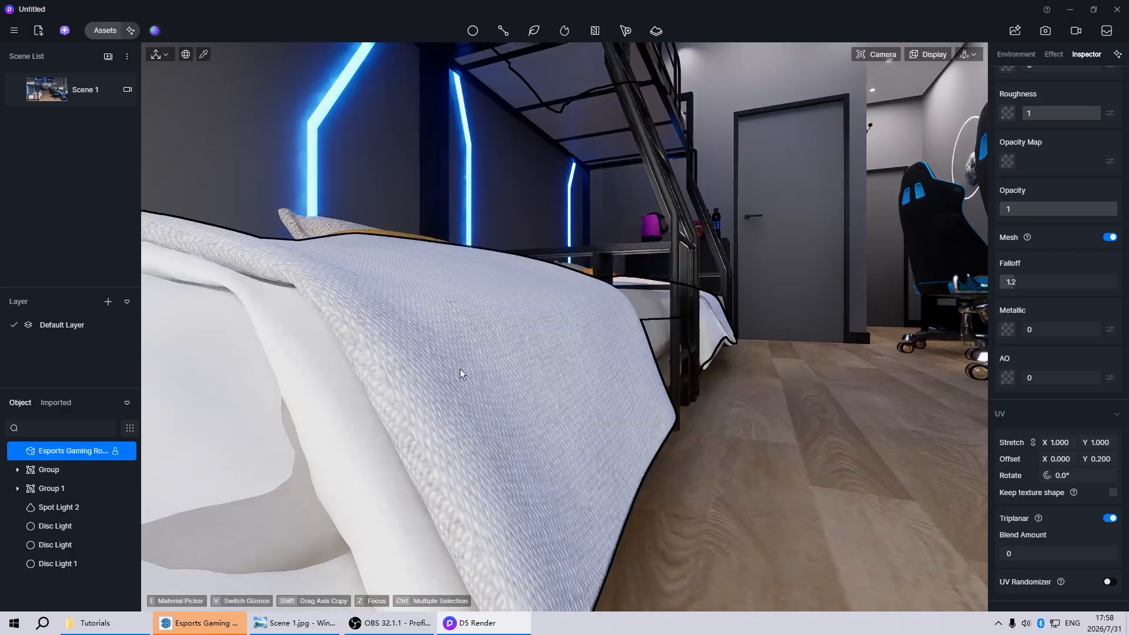
right_drag(439, 341, 882, 455)
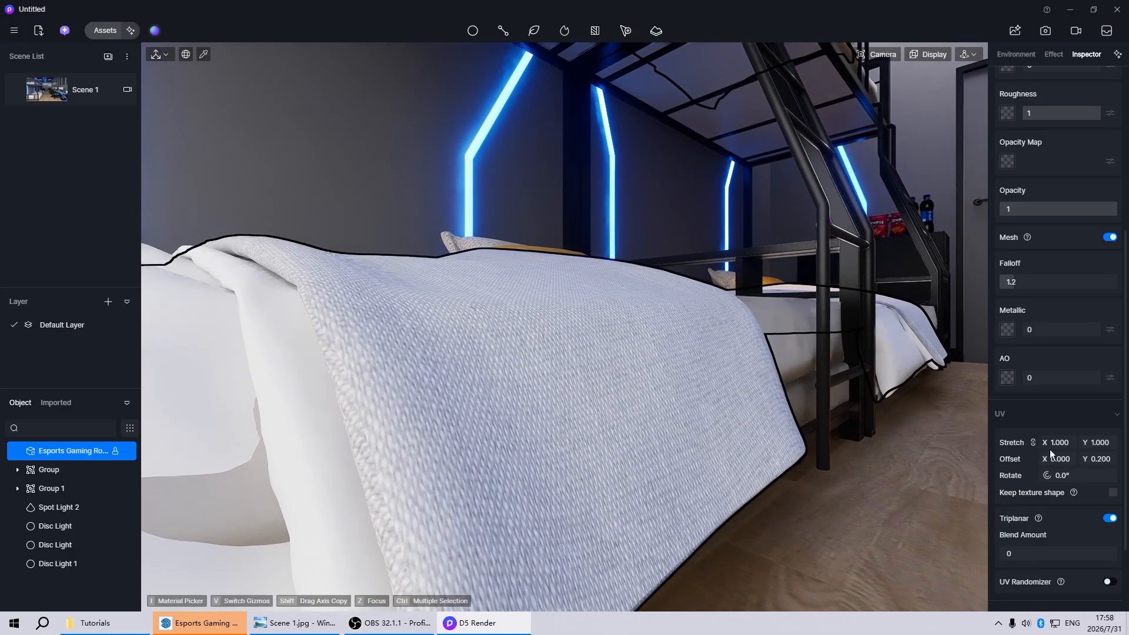
key(BackSpace)
text(5)
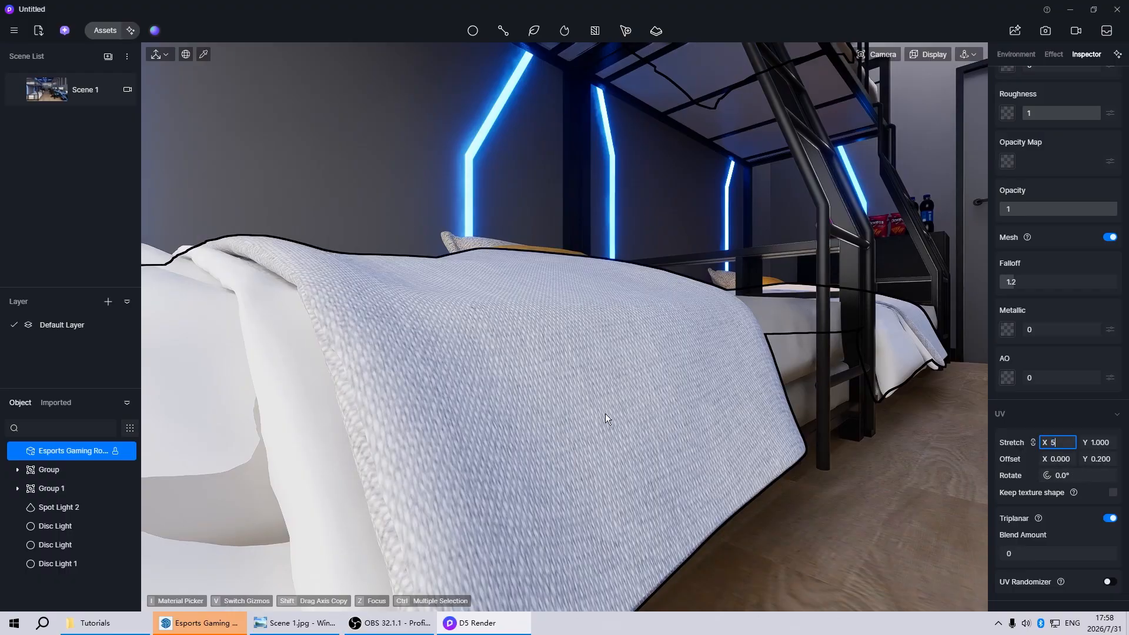
key(Return)
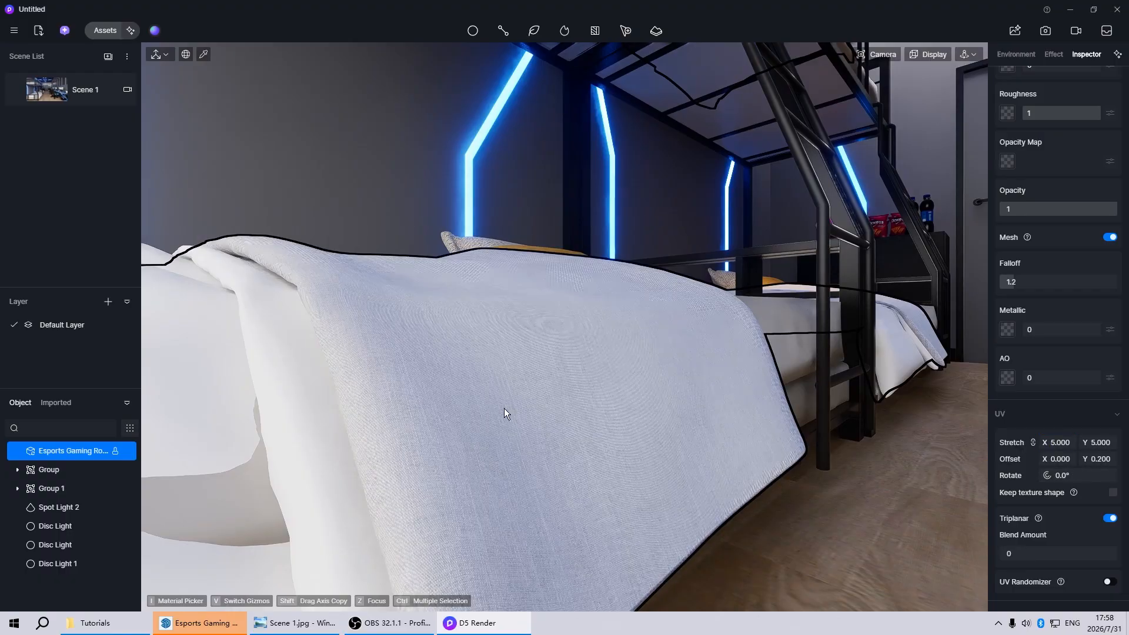
click(48, 93)
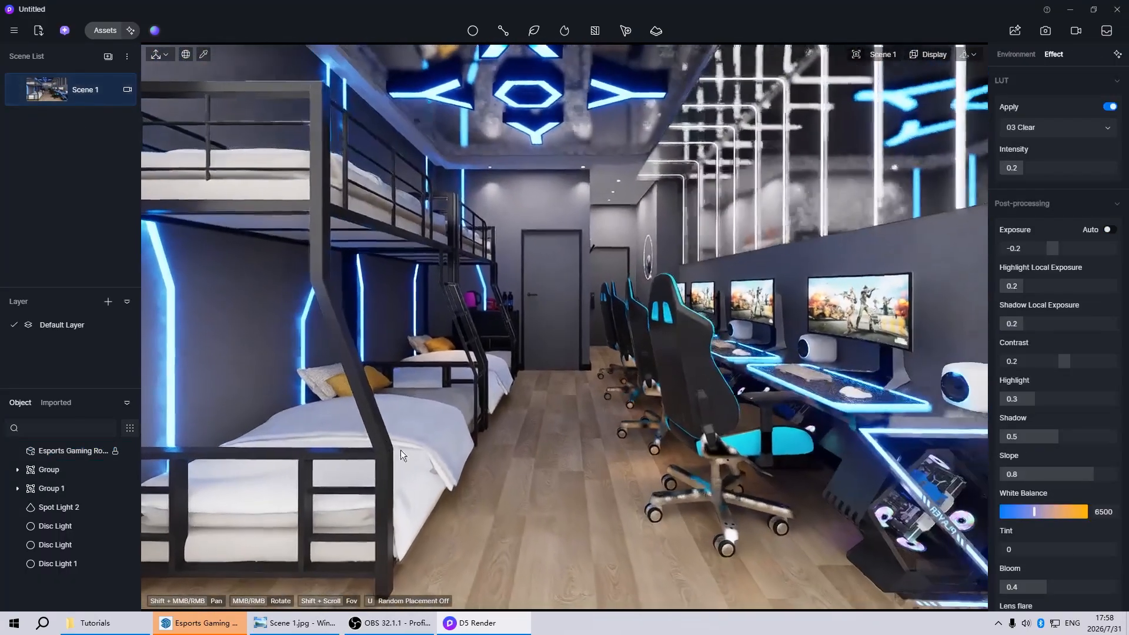
Copy the blanket's fabric material to the white bedding beneath it, check the weave up close and return to Scene 1.
click(434, 451)
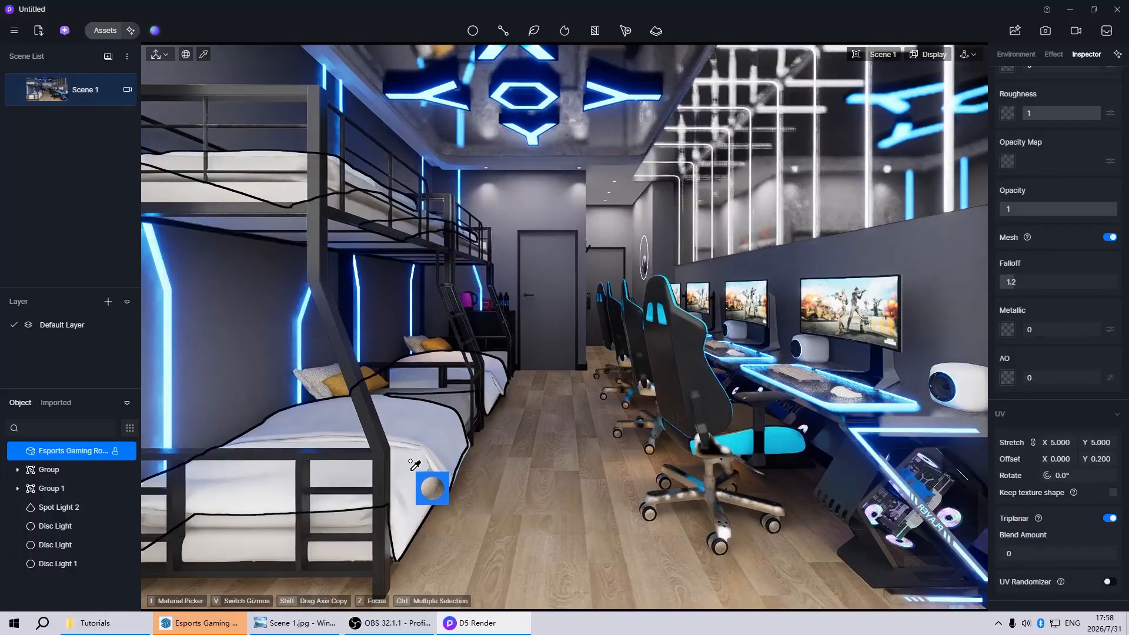
scroll(422, 471, up, 4)
scroll(426, 471, up, 3)
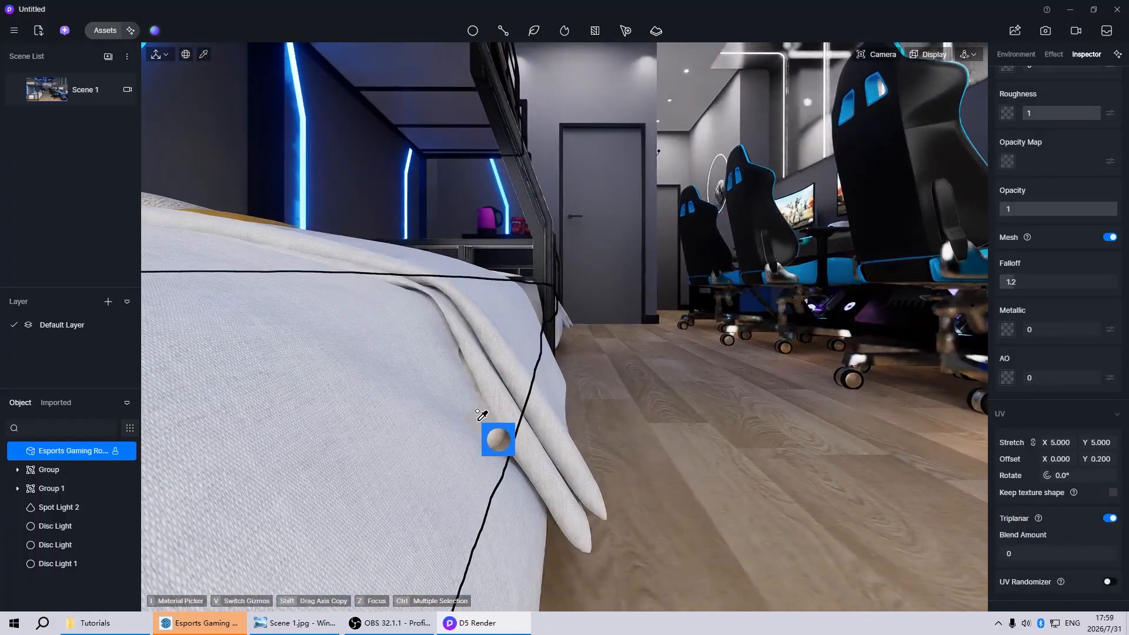
click(52, 94)
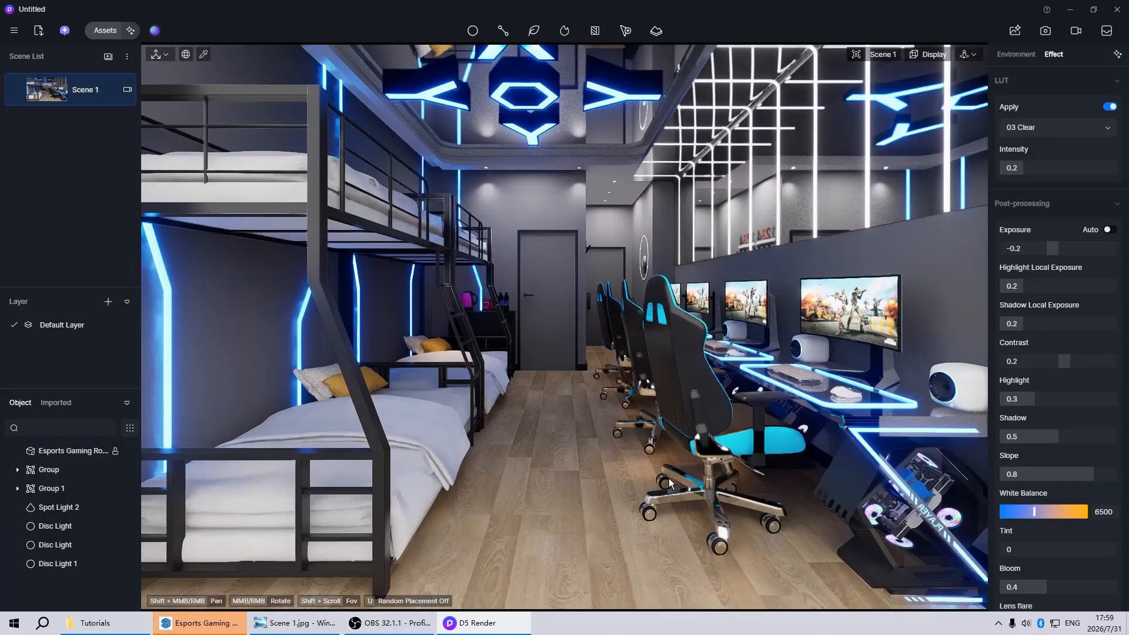
Copy the chair base's chrome material to the electric kettle on the back cabinet, and return to Scene 1.
click(467, 383)
scroll(477, 277, up, 10)
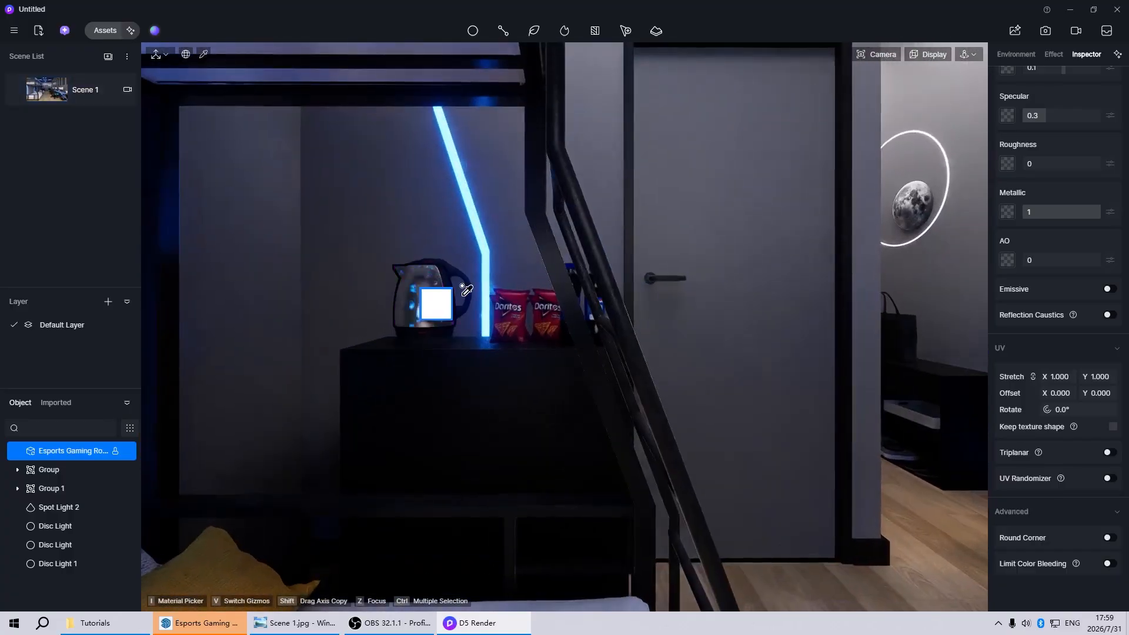
click(40, 88)
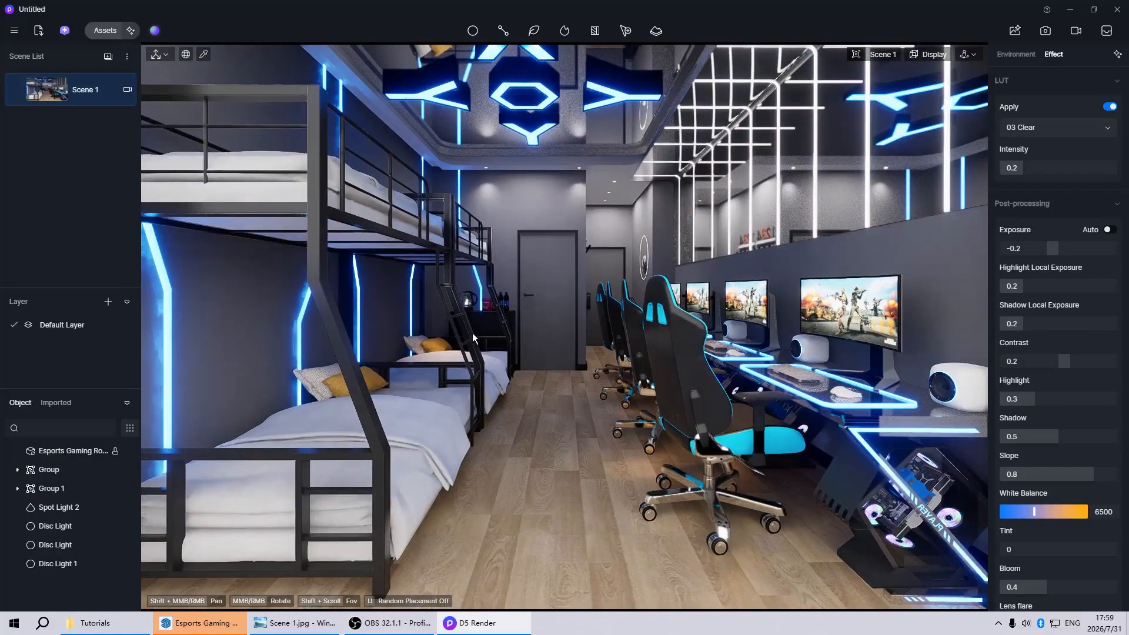
Lighten the base color of the black cabinet under the kettle to an HSV value of 43.
click(478, 326)
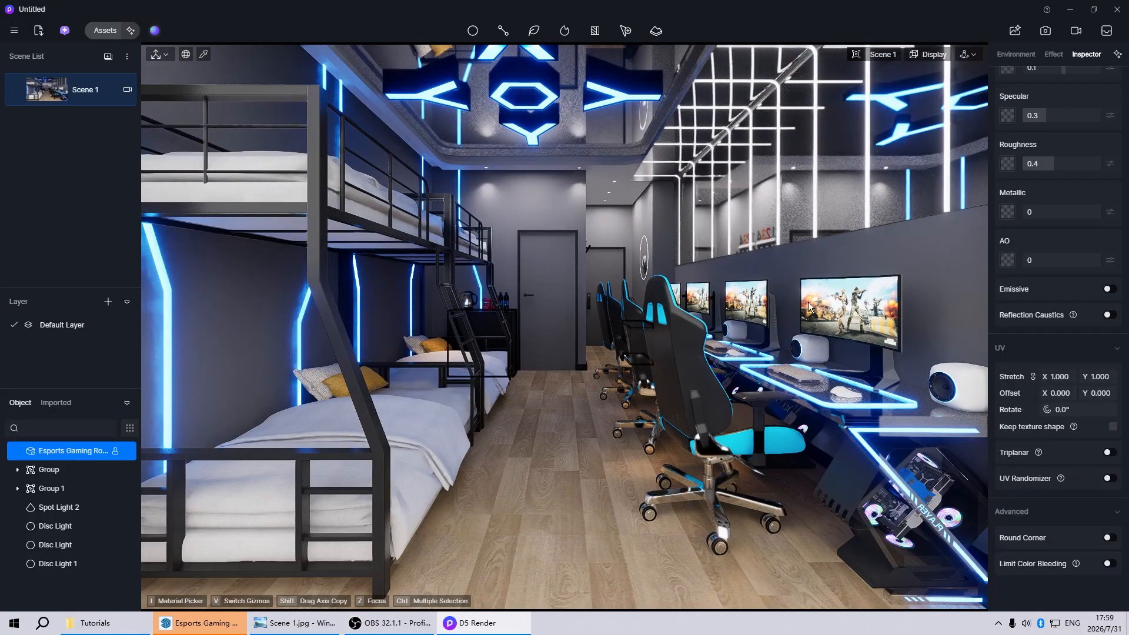
scroll(1092, 283, up, 2)
click(1008, 250)
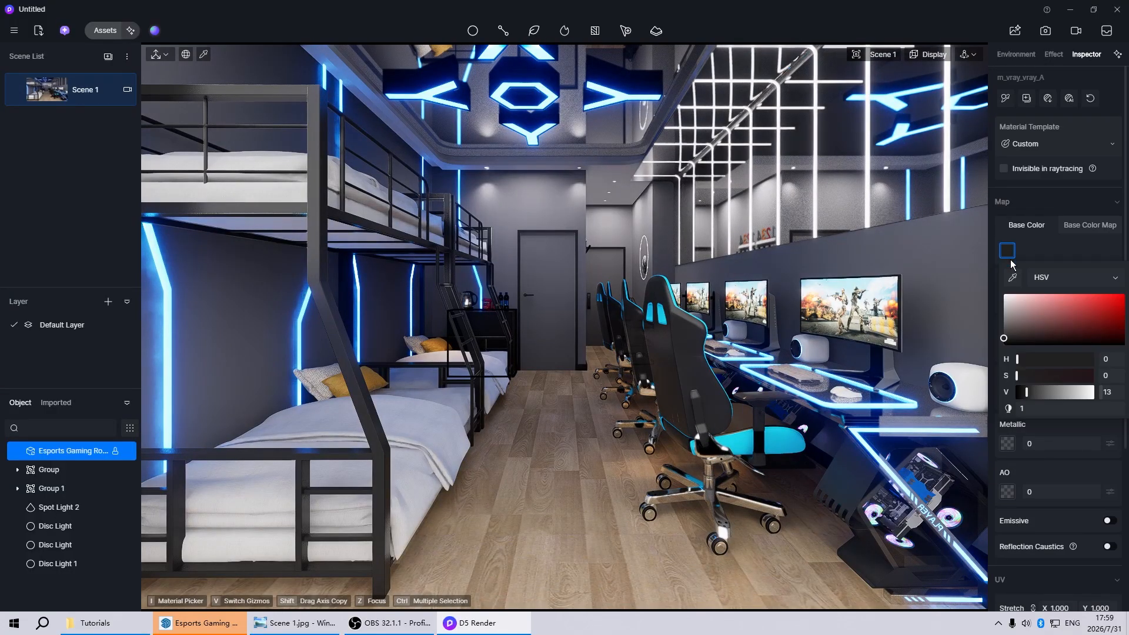
drag(1003, 341, 997, 326)
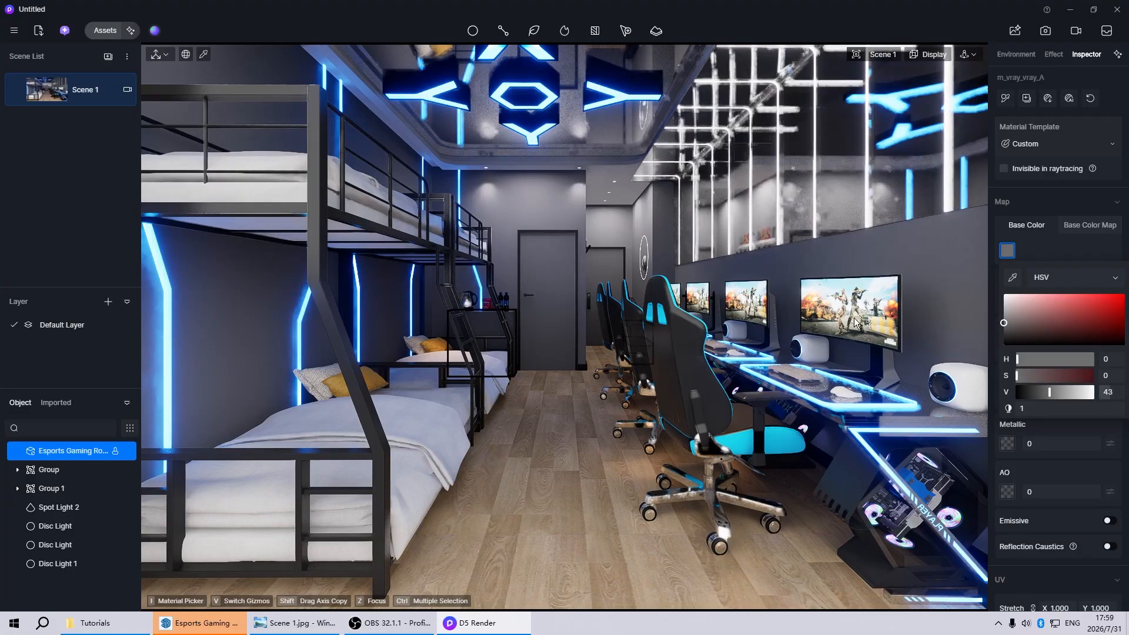
Lighten the door frame material's base color to an HSV value of 34, and return to Scene 1.
click(591, 276)
scroll(582, 271, up, 10)
scroll(559, 265, up, 2)
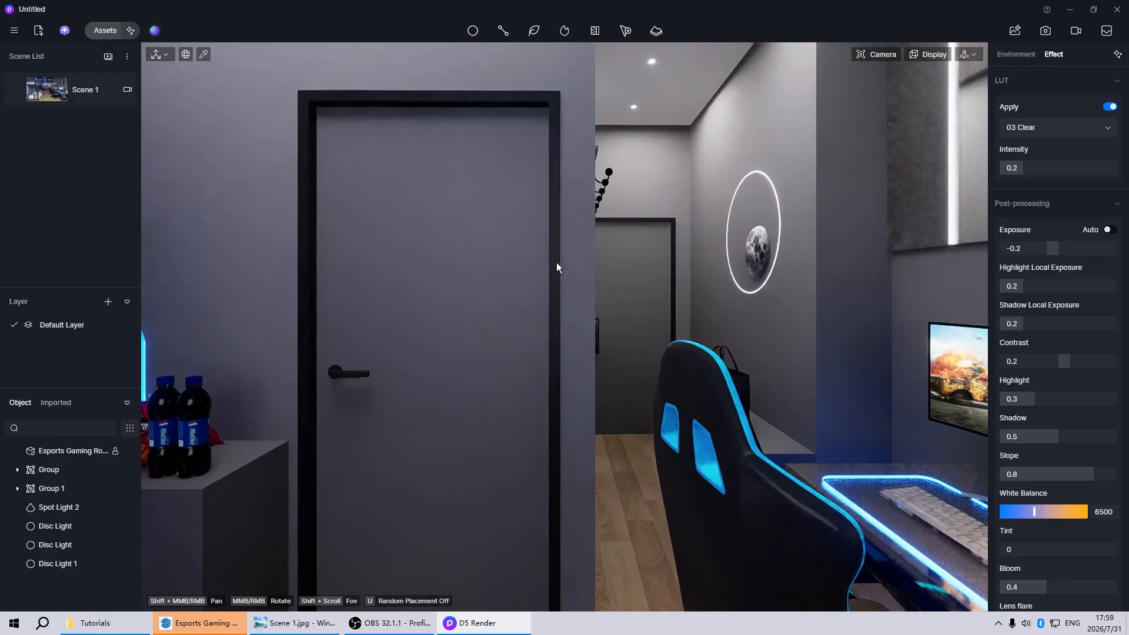
click(555, 262)
click(1007, 251)
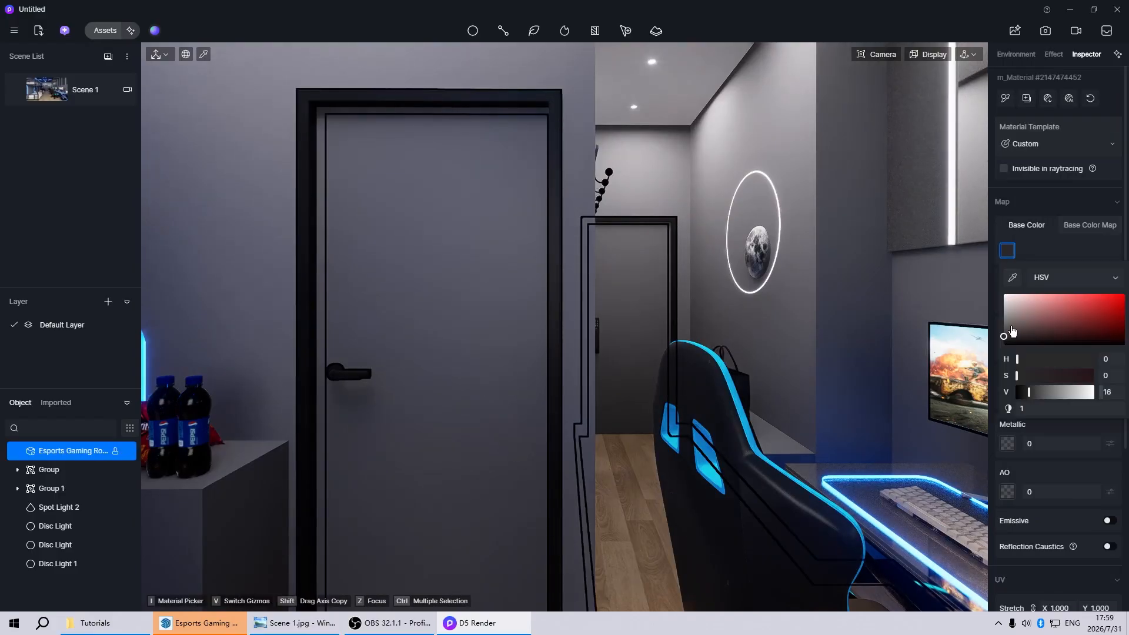
drag(1004, 340, 999, 328)
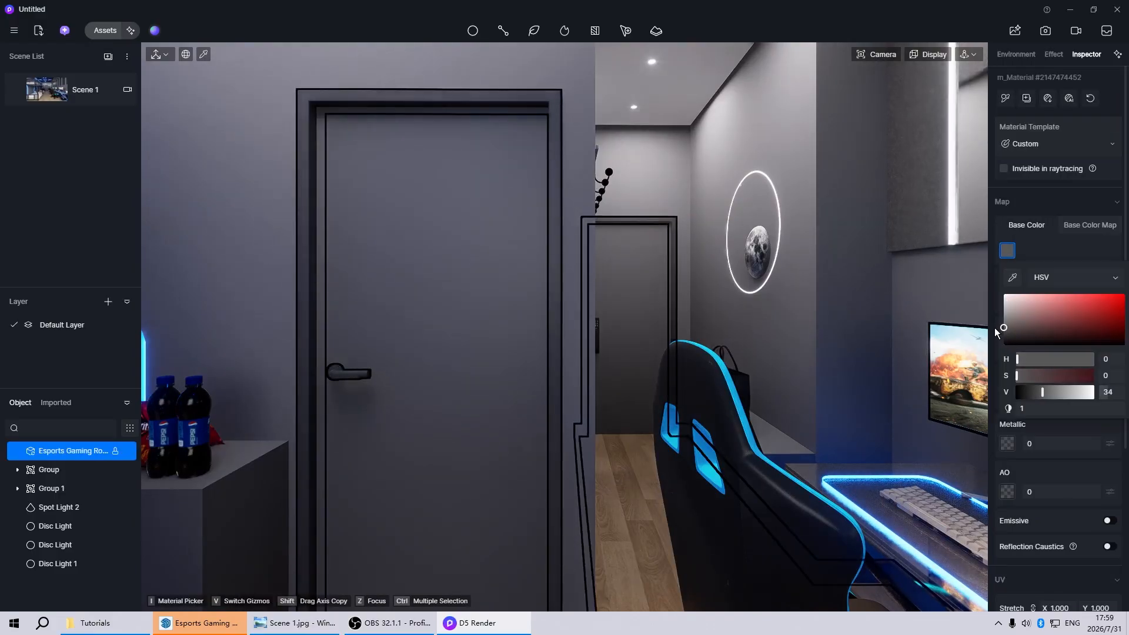
click(63, 96)
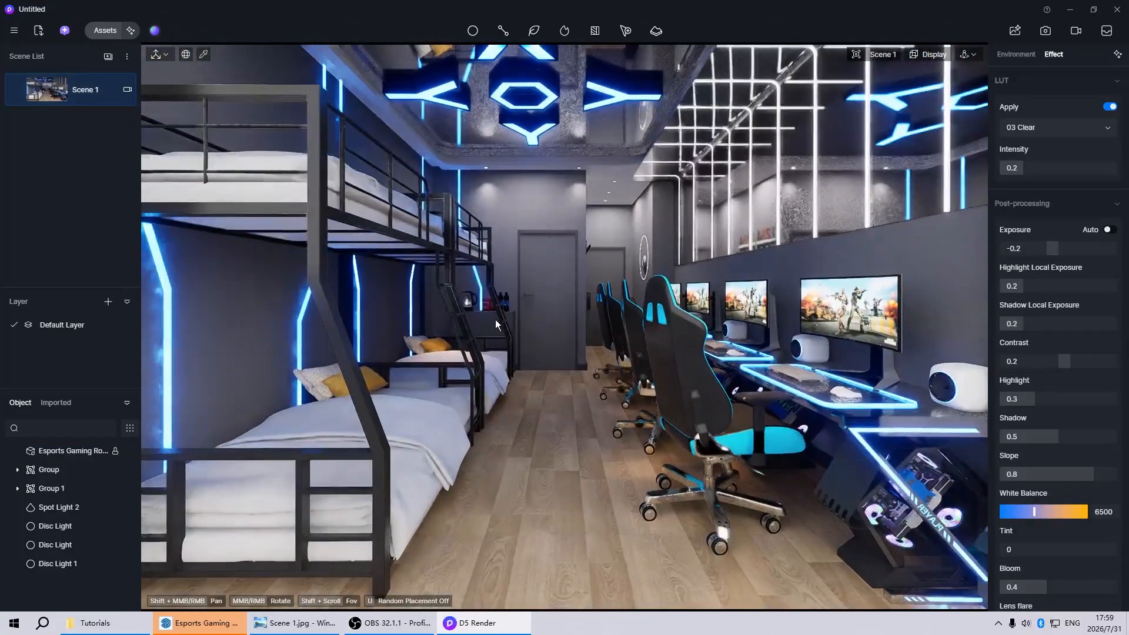
Darken the gaming chairs' blue leather accents by lowering the HSV value of their base color.
click(771, 436)
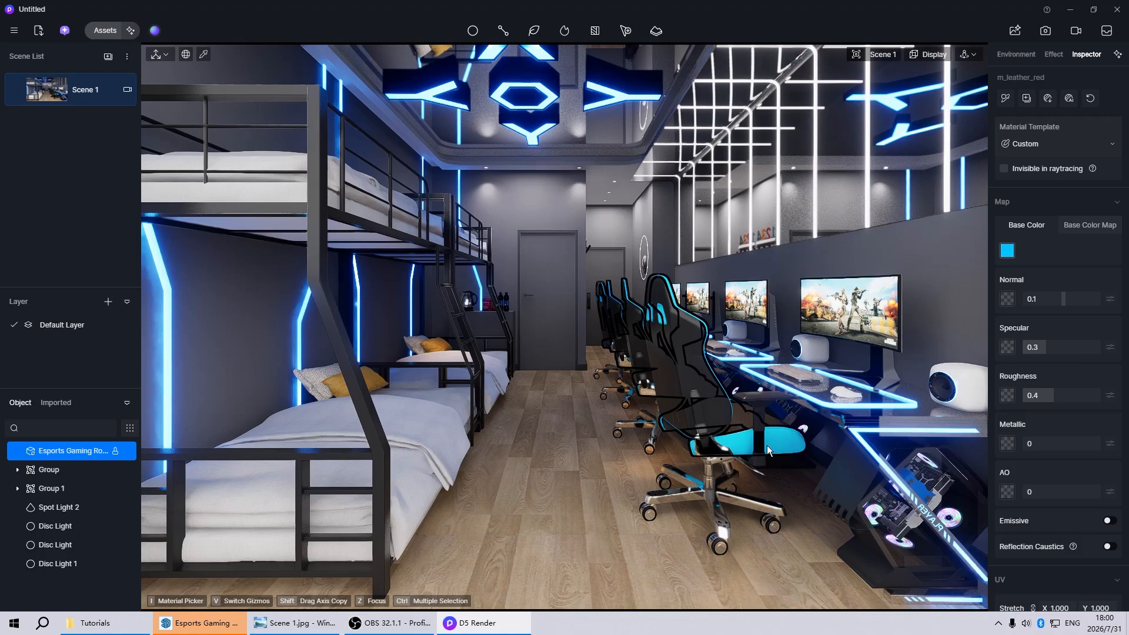
click(1008, 251)
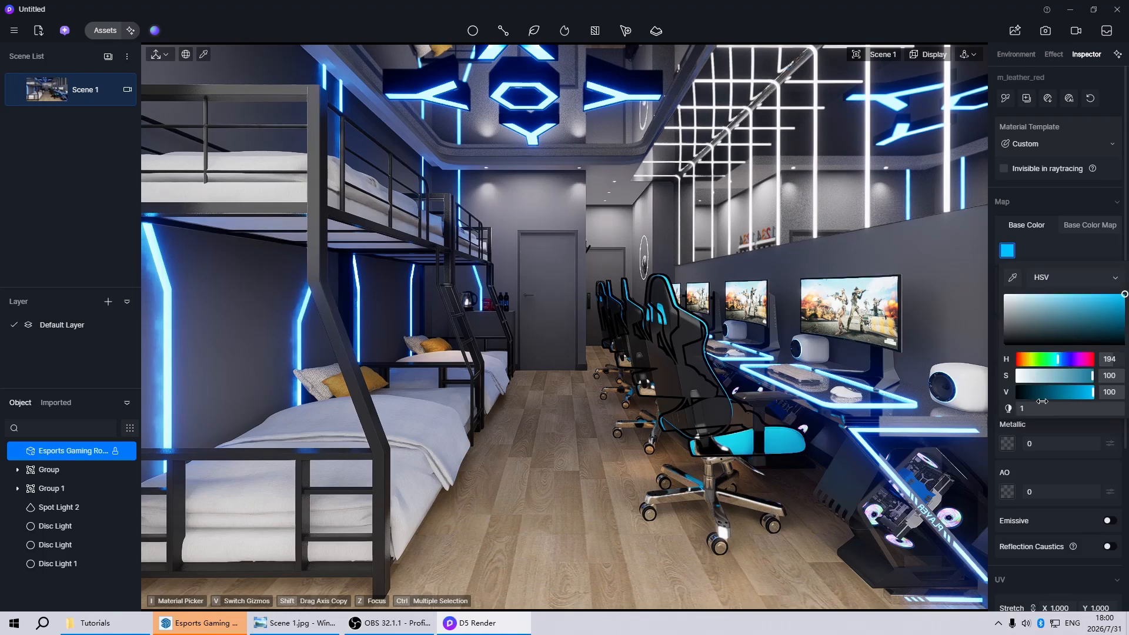
drag(1093, 392, 1065, 393)
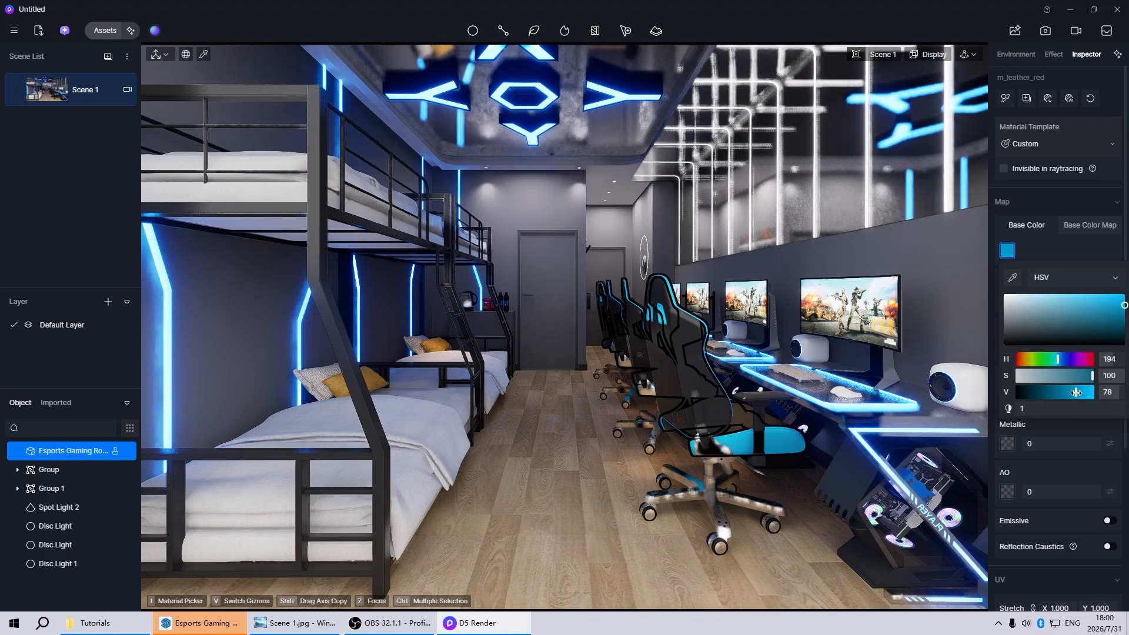
click(821, 403)
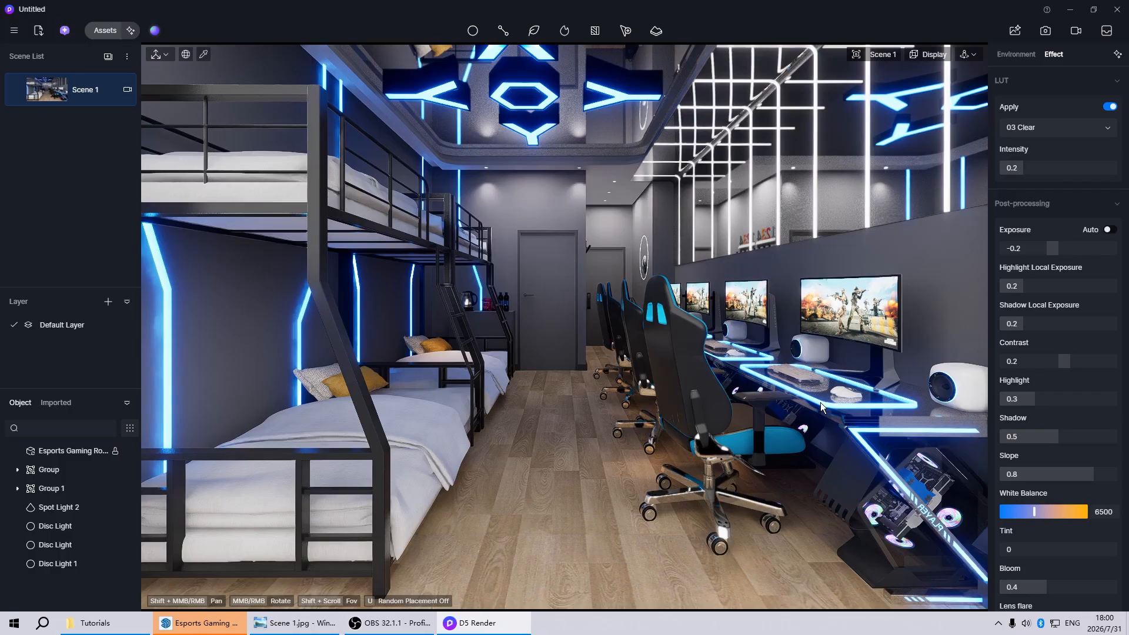
Lower the emissive intensity of the desks' blue edge-light material to 10.
click(821, 402)
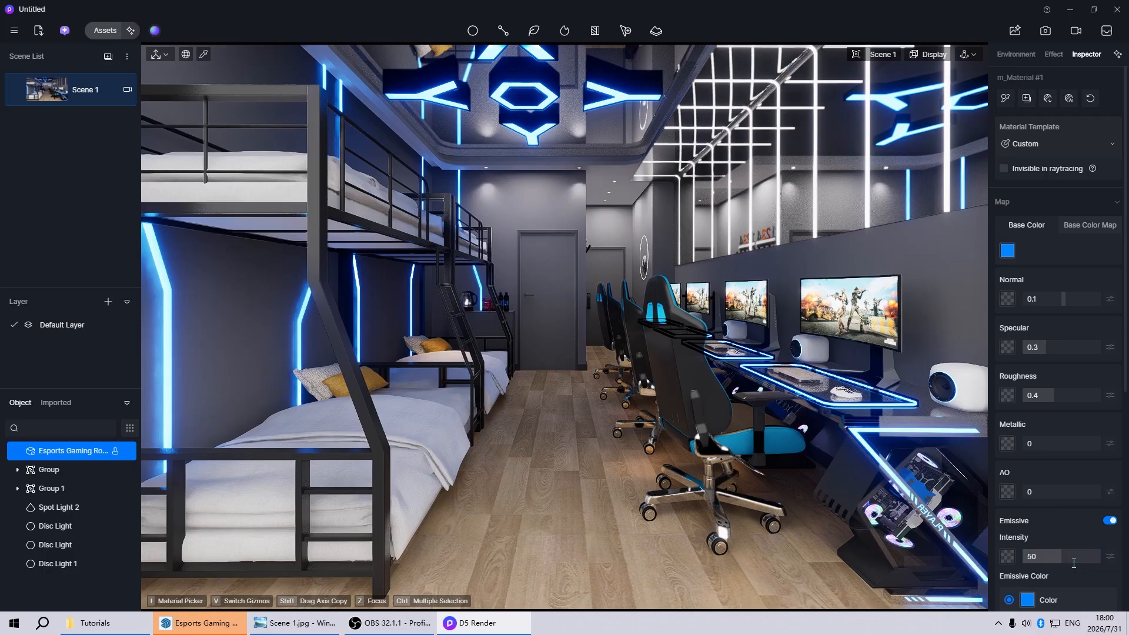
text(1)
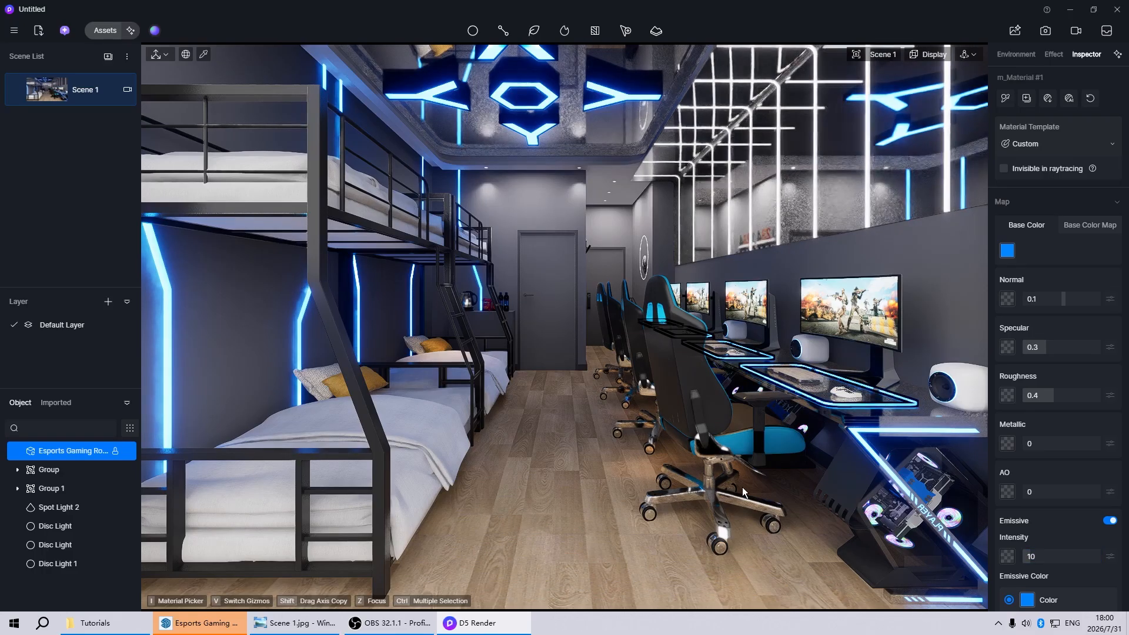
key(Escape)
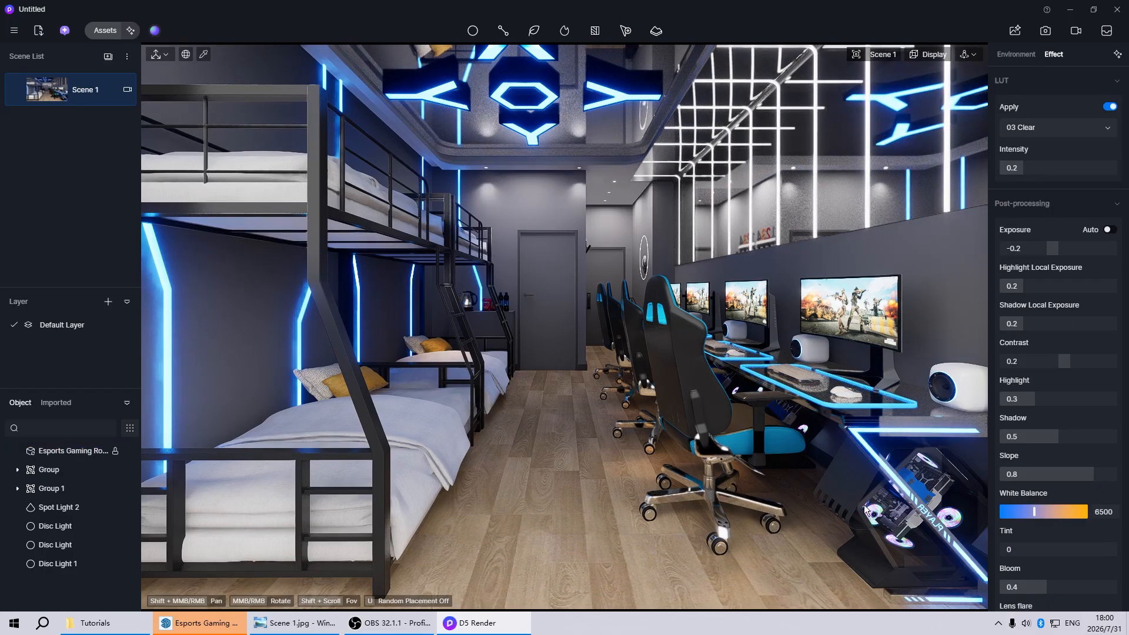
Raise the emissive intensity of the PC's RGB fan material to 30, and return to Scene 1.
scroll(912, 510, down, 10)
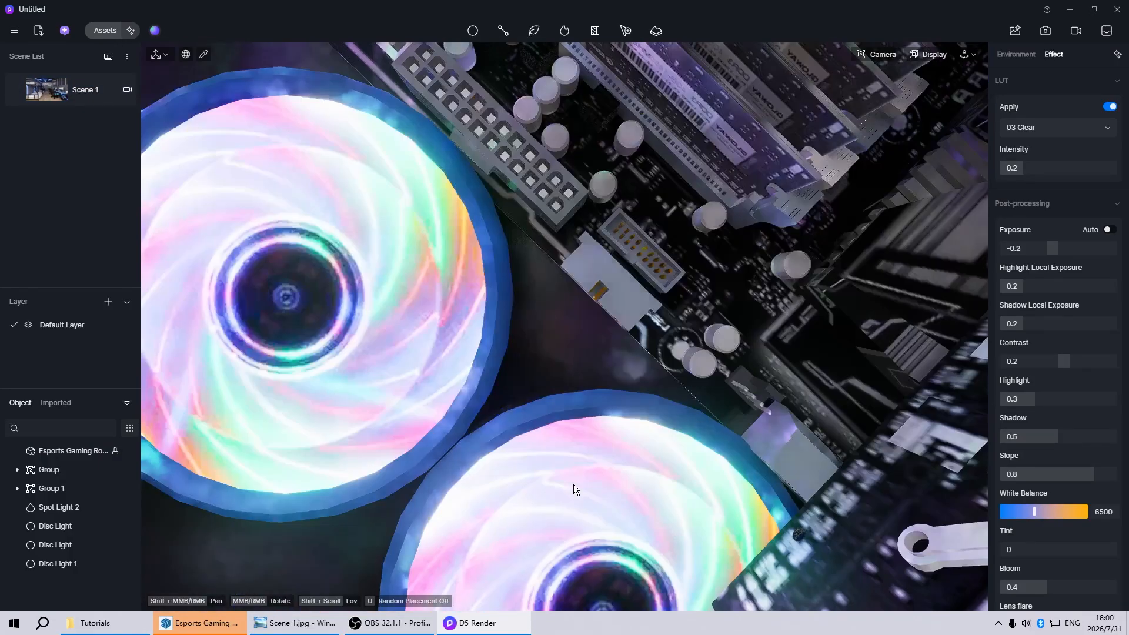
click(570, 464)
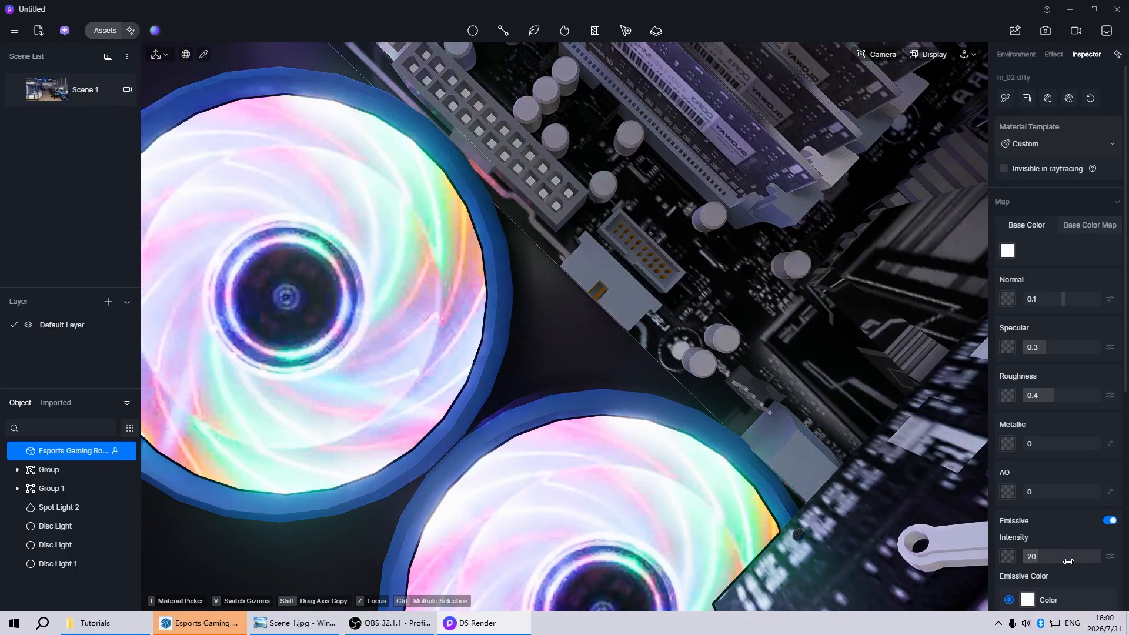
text(30)
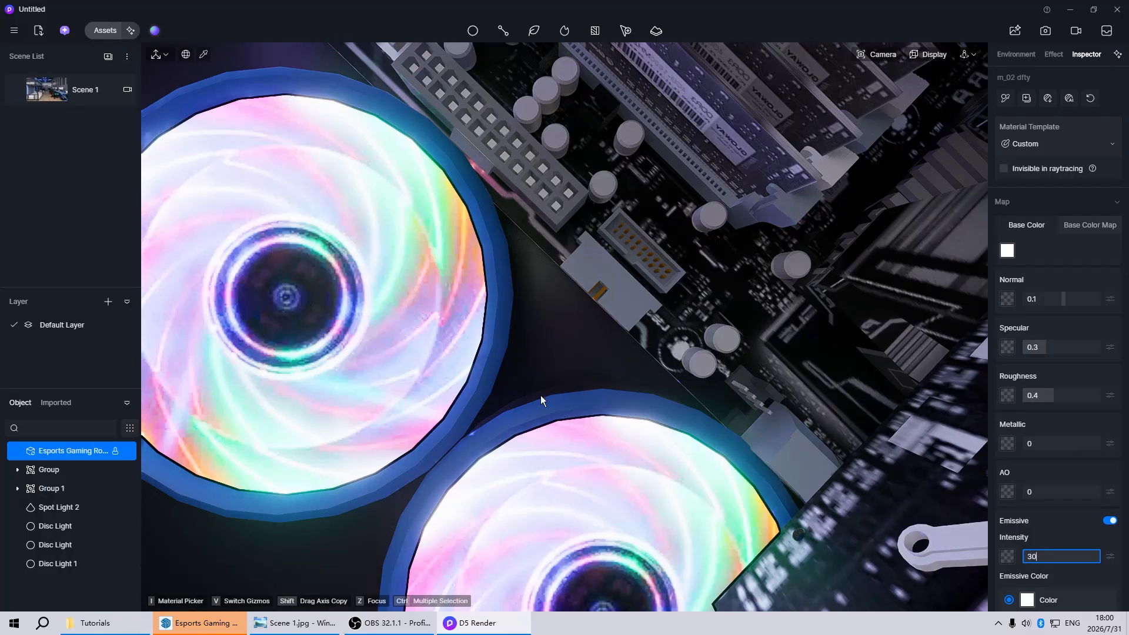
key(Return)
click(56, 95)
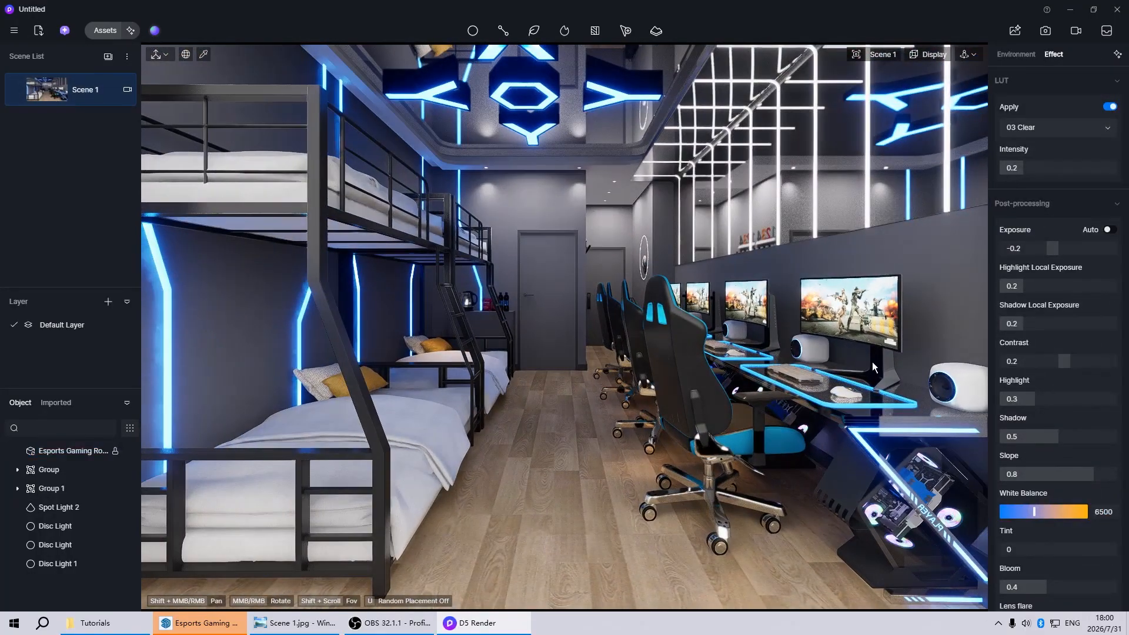
Make the monitor stand material metallic at 1 with roughness 0.2, and raise its base color map brightness to 100.
click(886, 361)
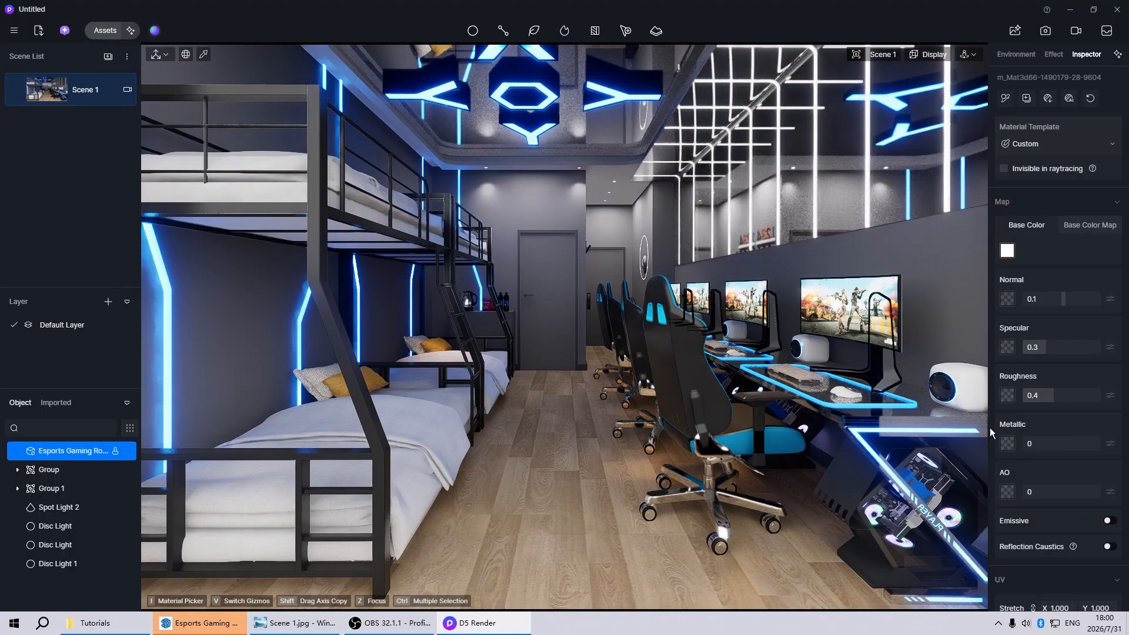
drag(1045, 443, 1088, 443)
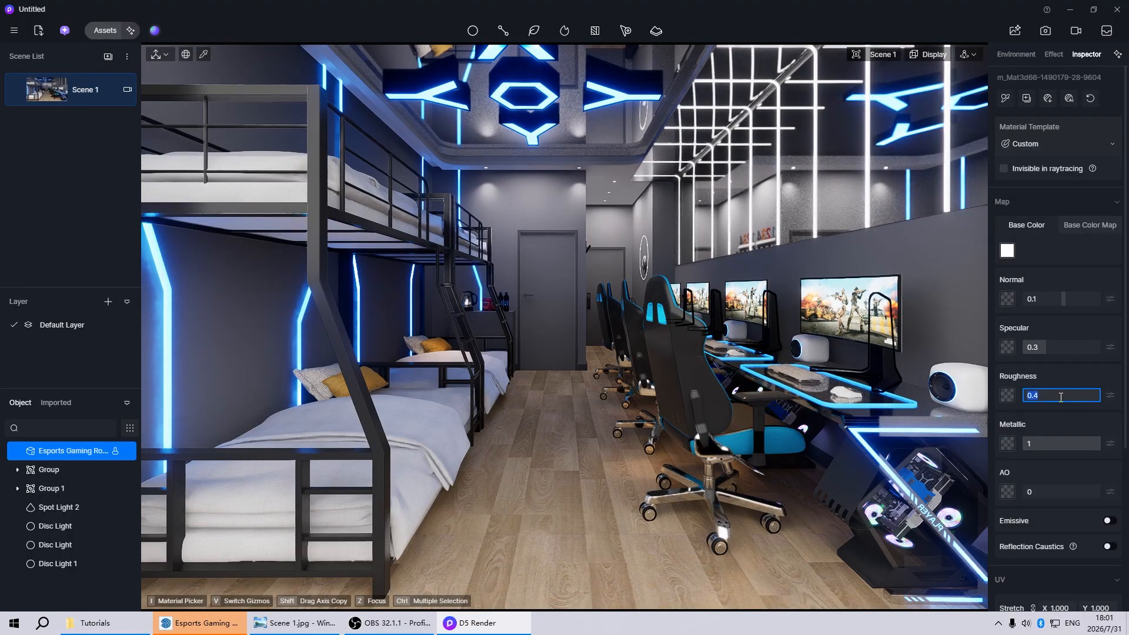
key(Return)
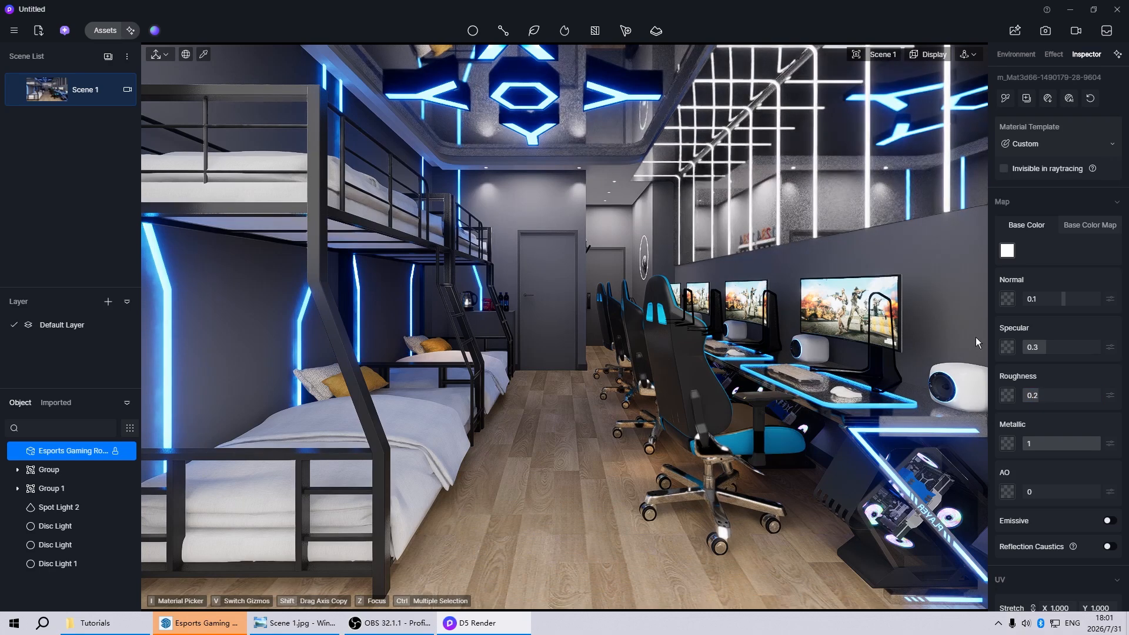
click(1088, 226)
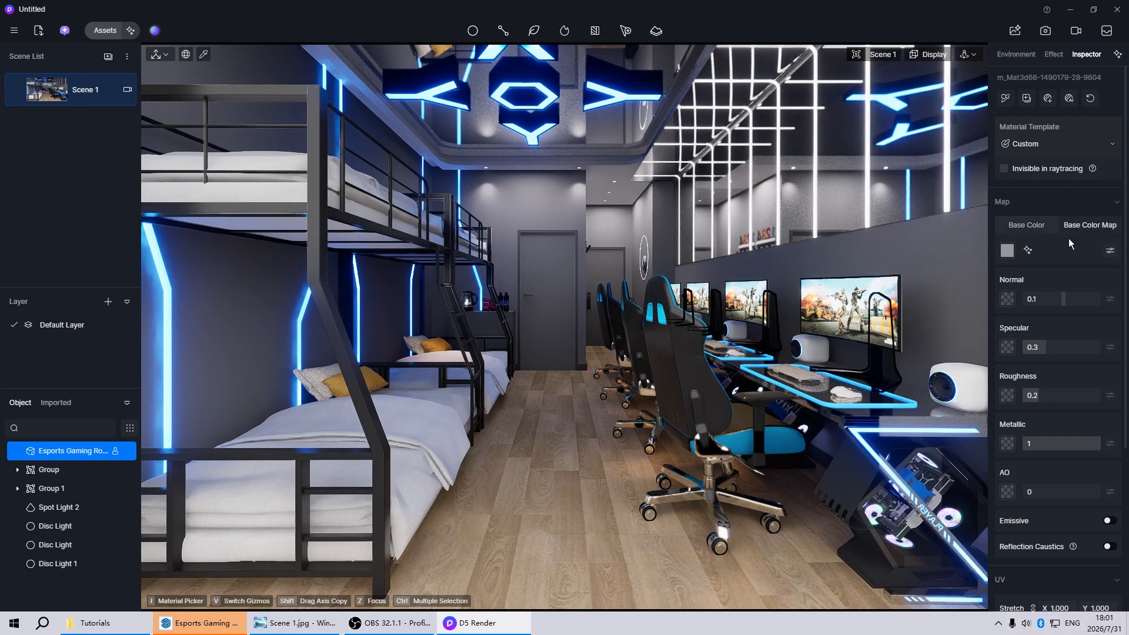
click(1110, 250)
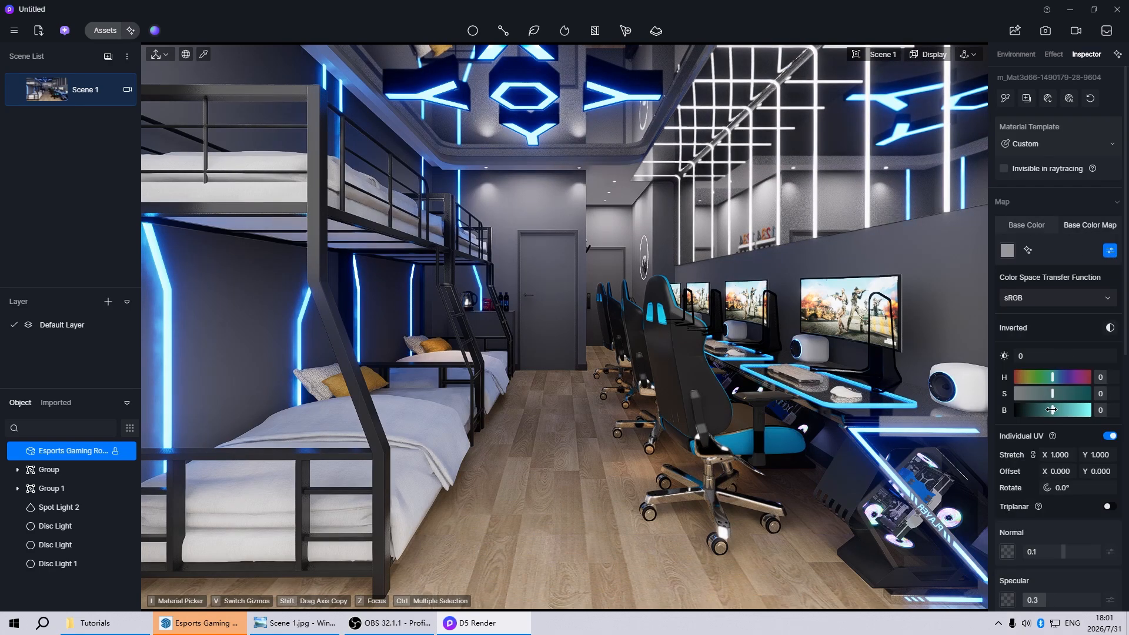
drag(1052, 410, 1097, 410)
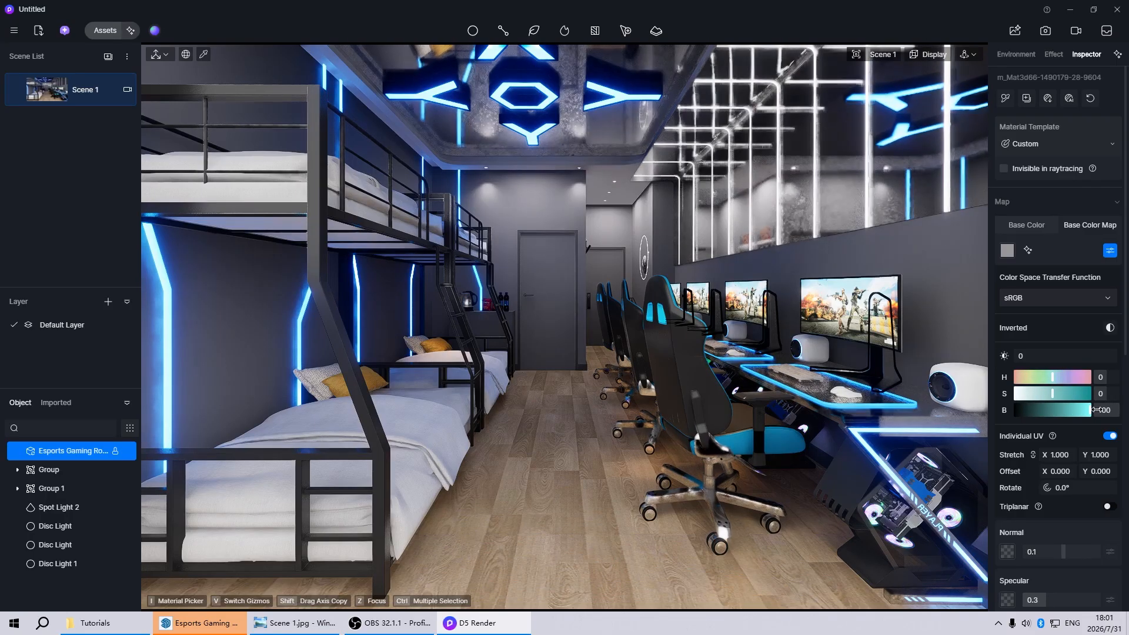
key(Escape)
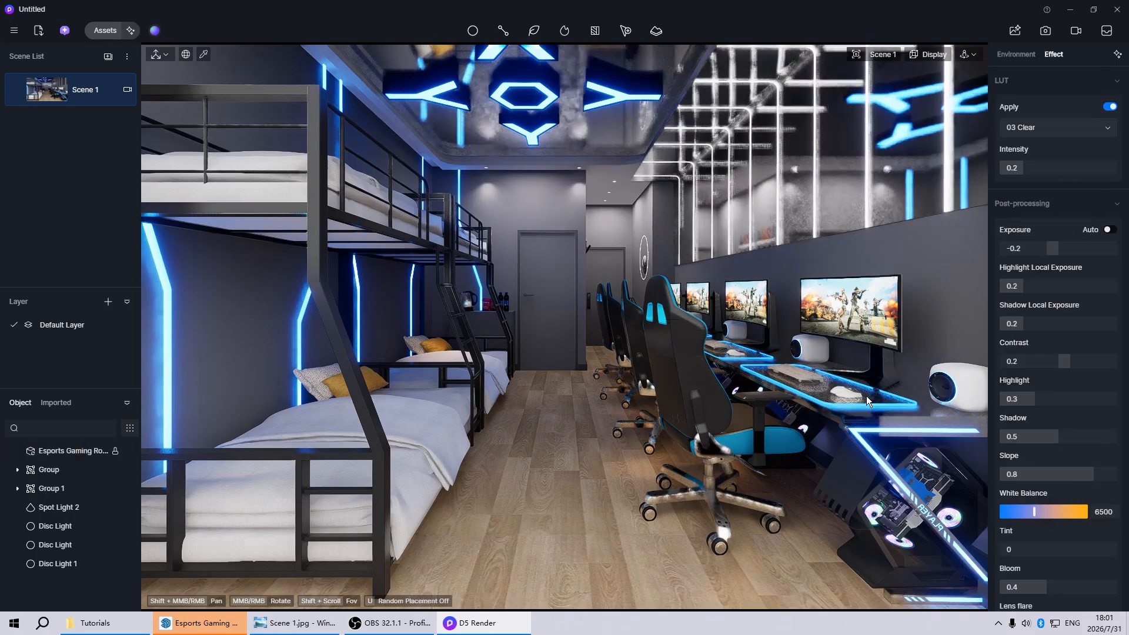
Adjust the HSV base color of the monitors' black casing material.
click(866, 396)
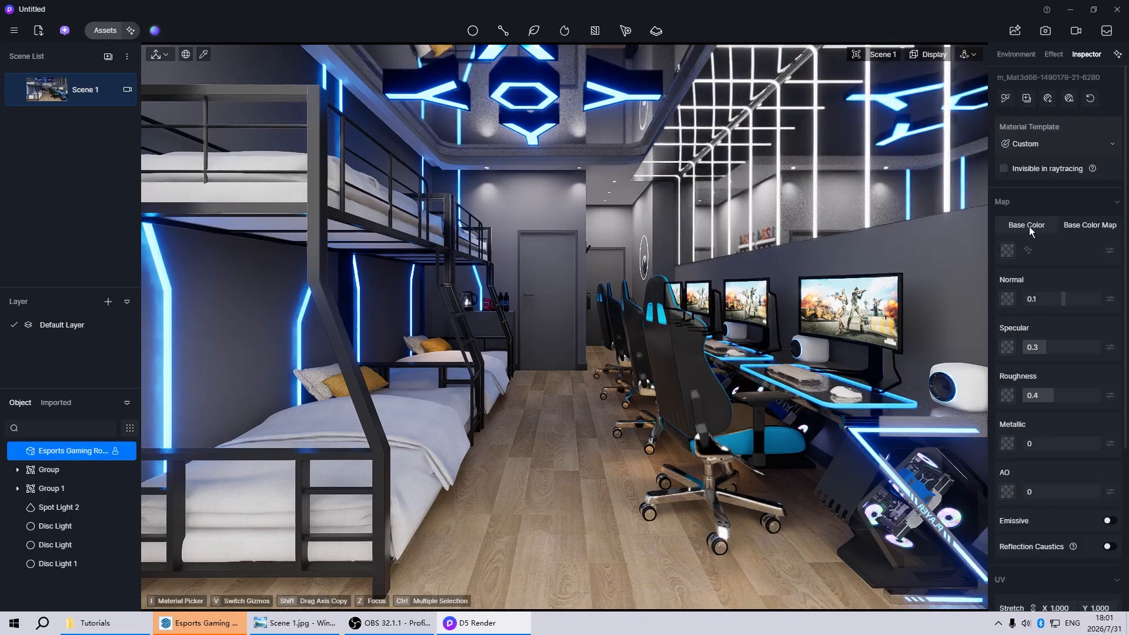
click(1008, 252)
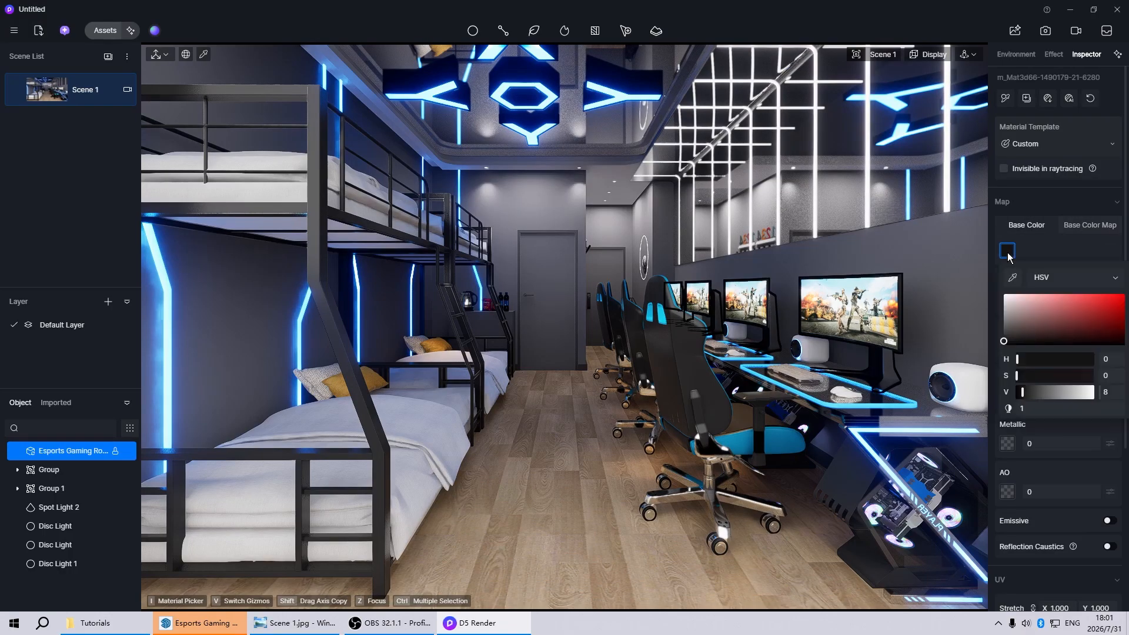
drag(1000, 338, 990, 331)
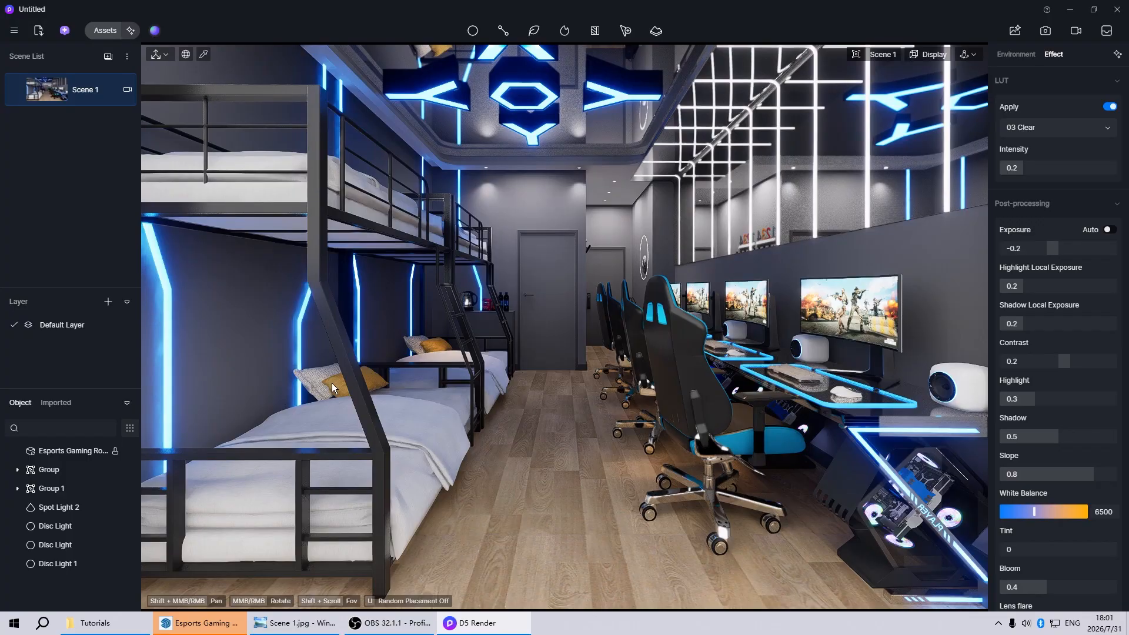
Set the yellow pillow material's roughness to 1 and reduce the saturation of its base color map.
click(333, 382)
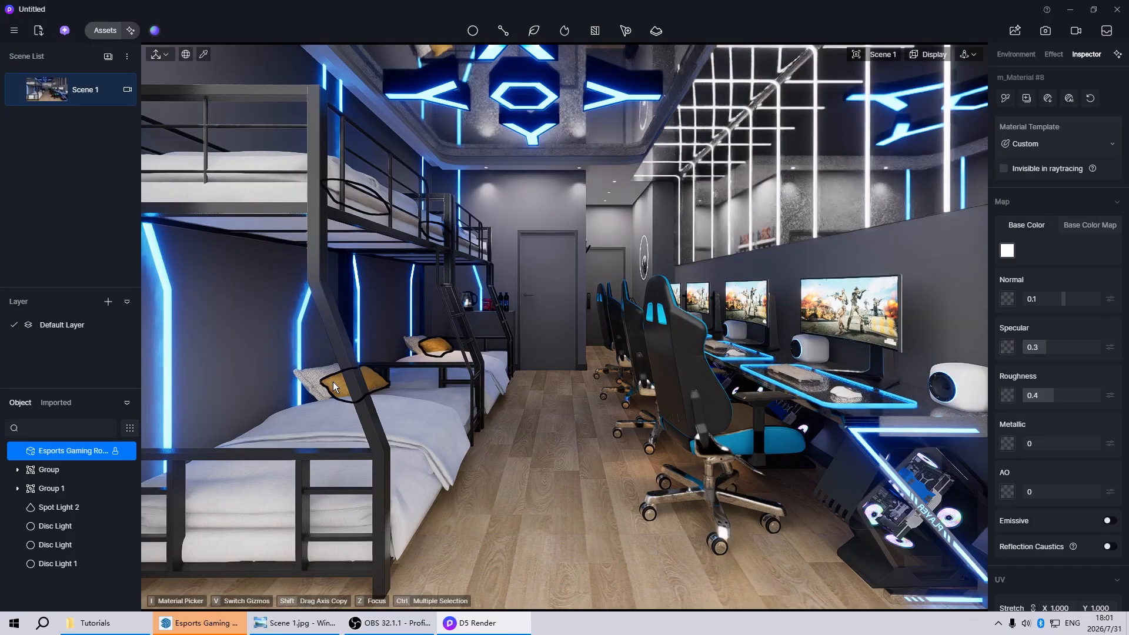
drag(1054, 396, 1119, 400)
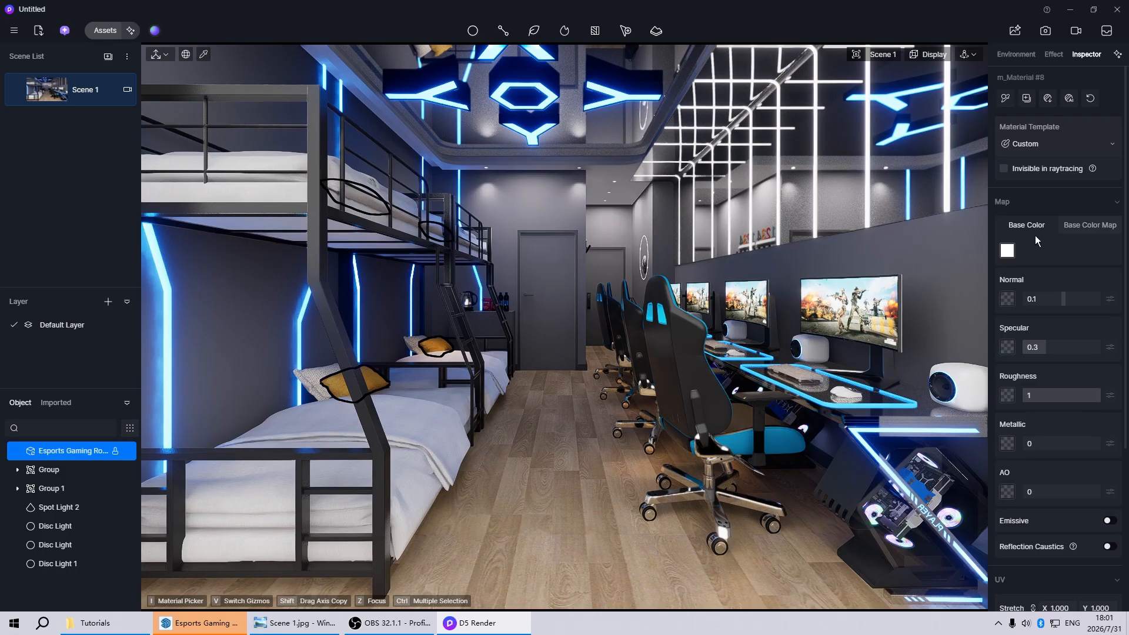
click(1066, 225)
click(1110, 251)
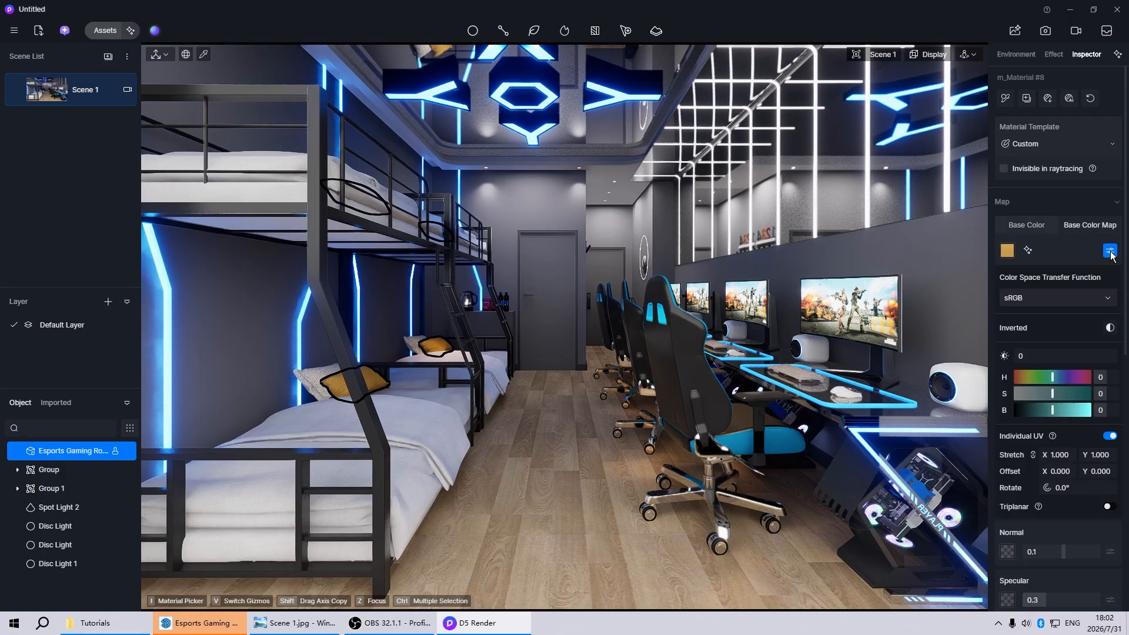
drag(1053, 395, 1039, 395)
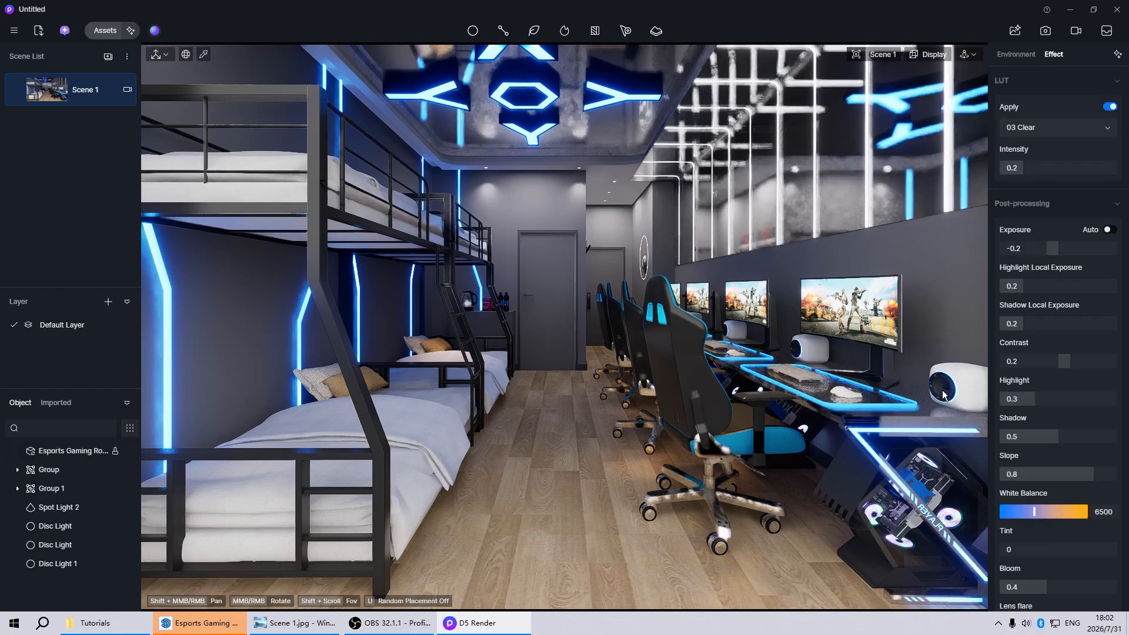
Set the roughness of the light-colored pillow material beside the yellow one to 1.
click(327, 389)
click(313, 384)
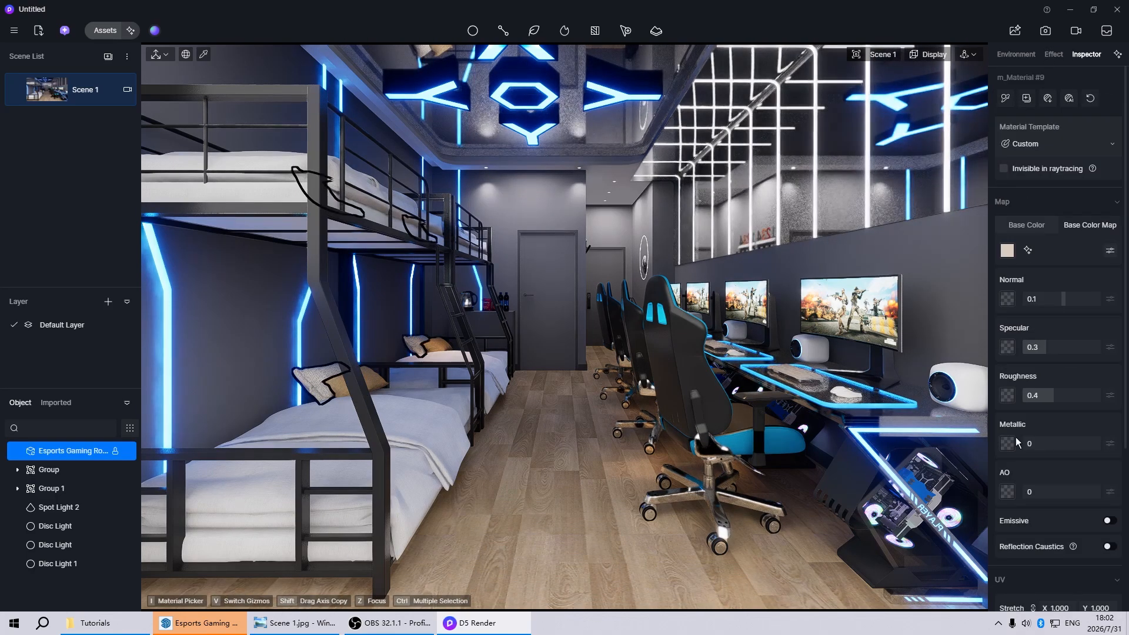
drag(1075, 397, 1101, 396)
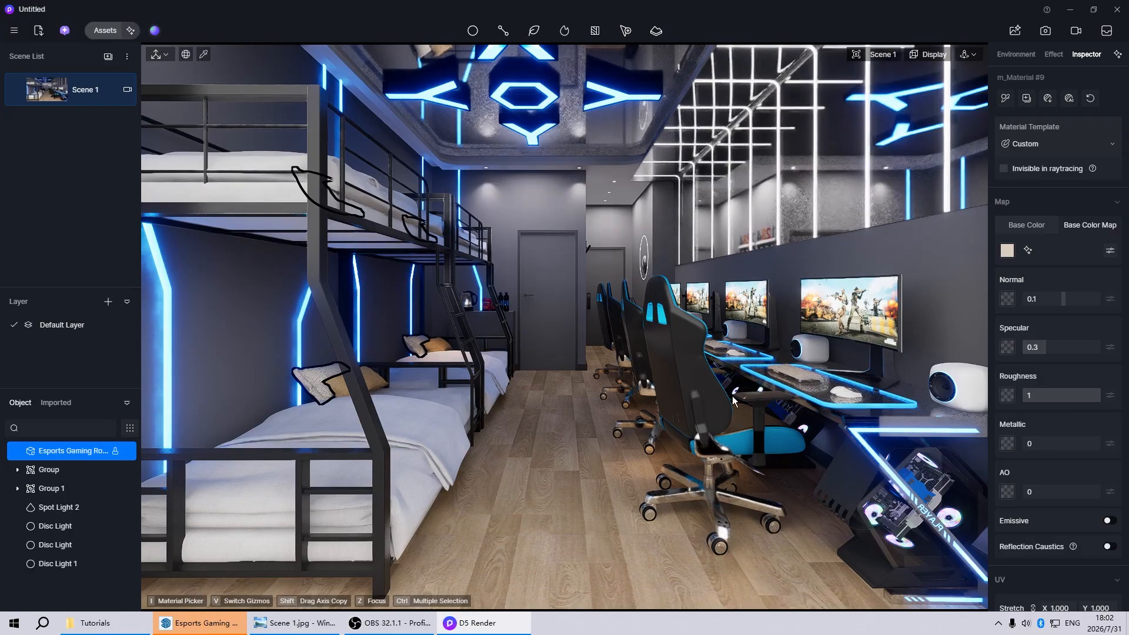
click(688, 406)
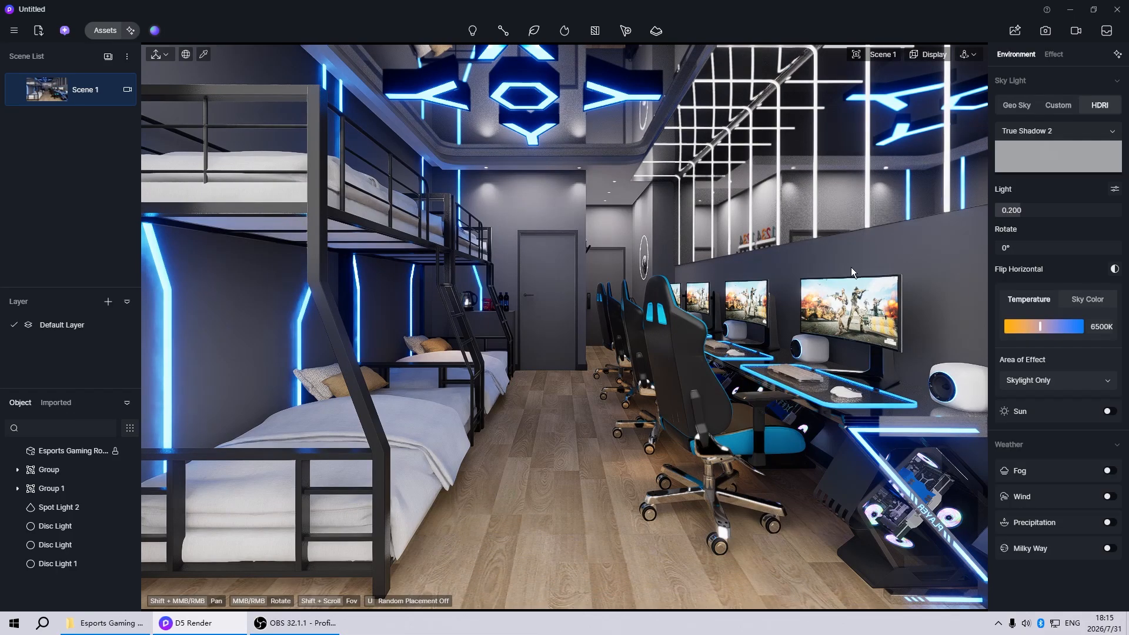
Place a strip light along the wall above the nearest monitor and set its barn door length to 0.
scroll(894, 250, up, 5)
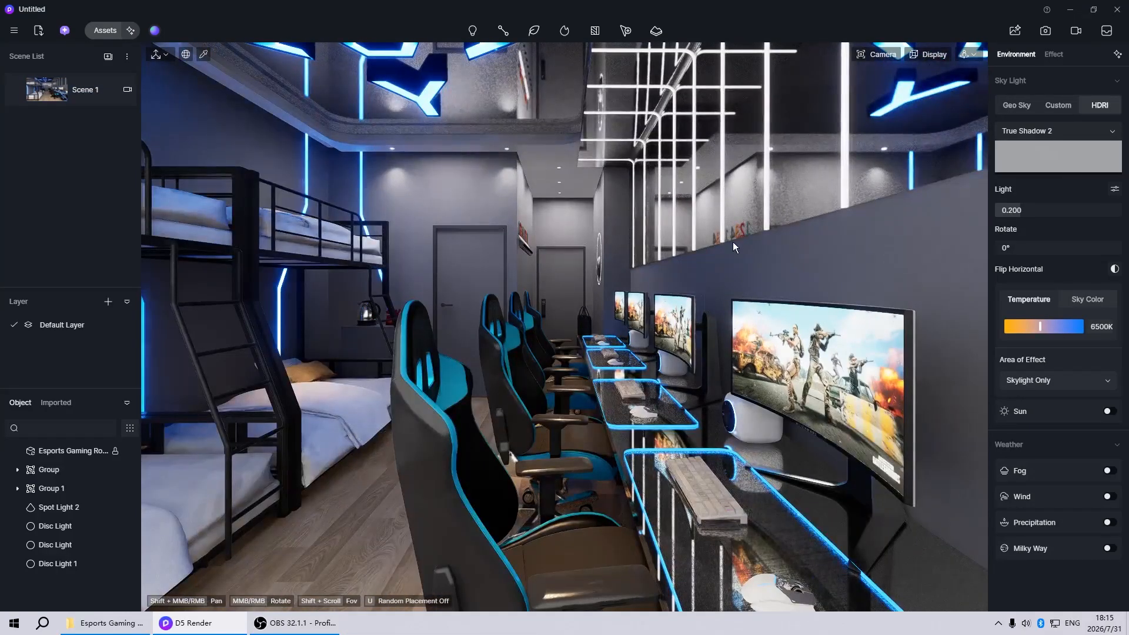
middle_drag(733, 242, 633, 348)
scroll(633, 349, down, 5)
scroll(634, 348, up, 4)
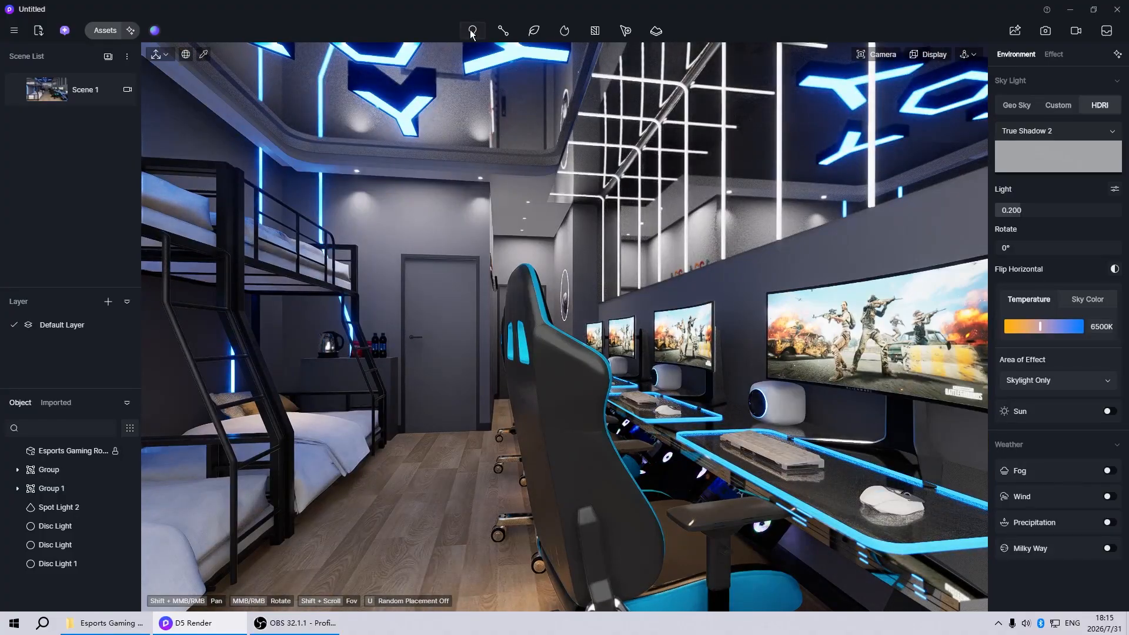
mouse_move(472, 35)
click(475, 92)
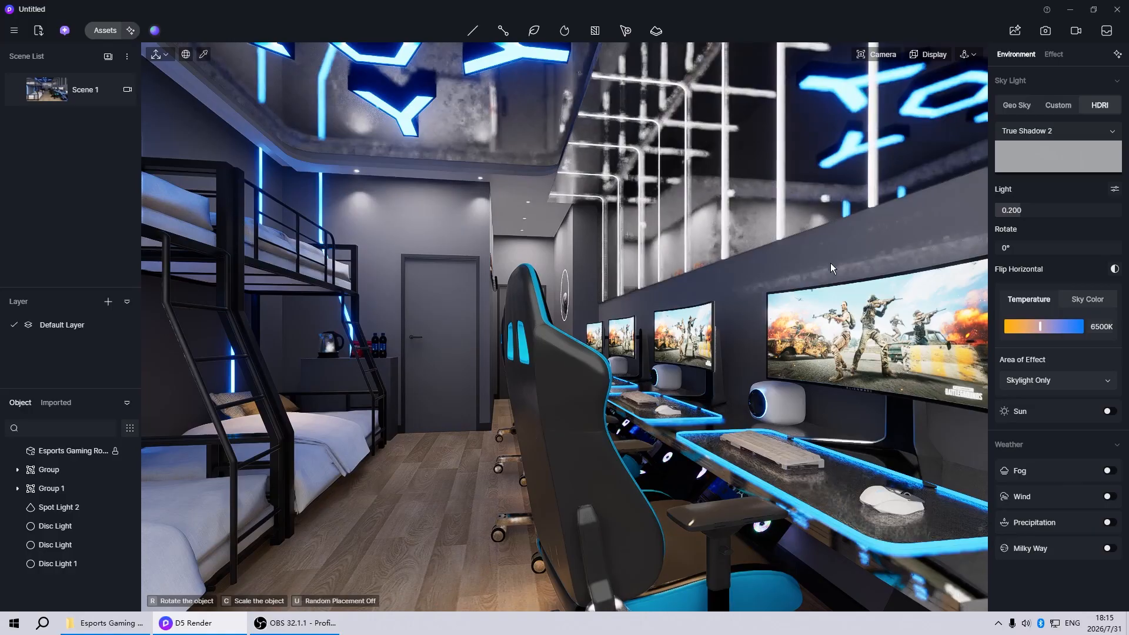
click(806, 238)
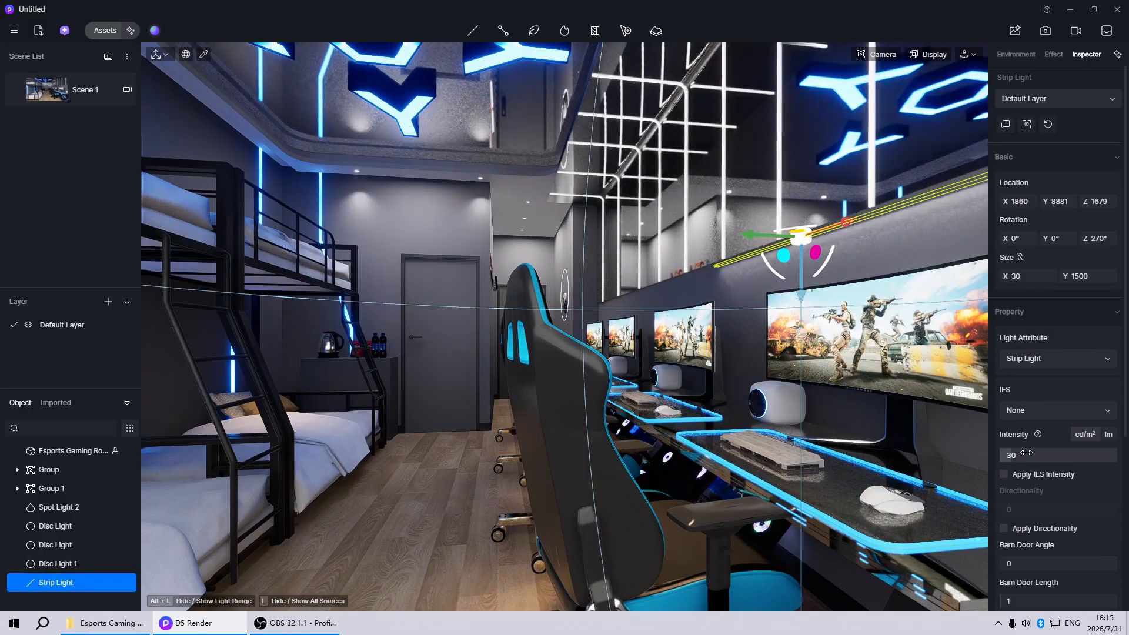
scroll(1040, 512, down, 3)
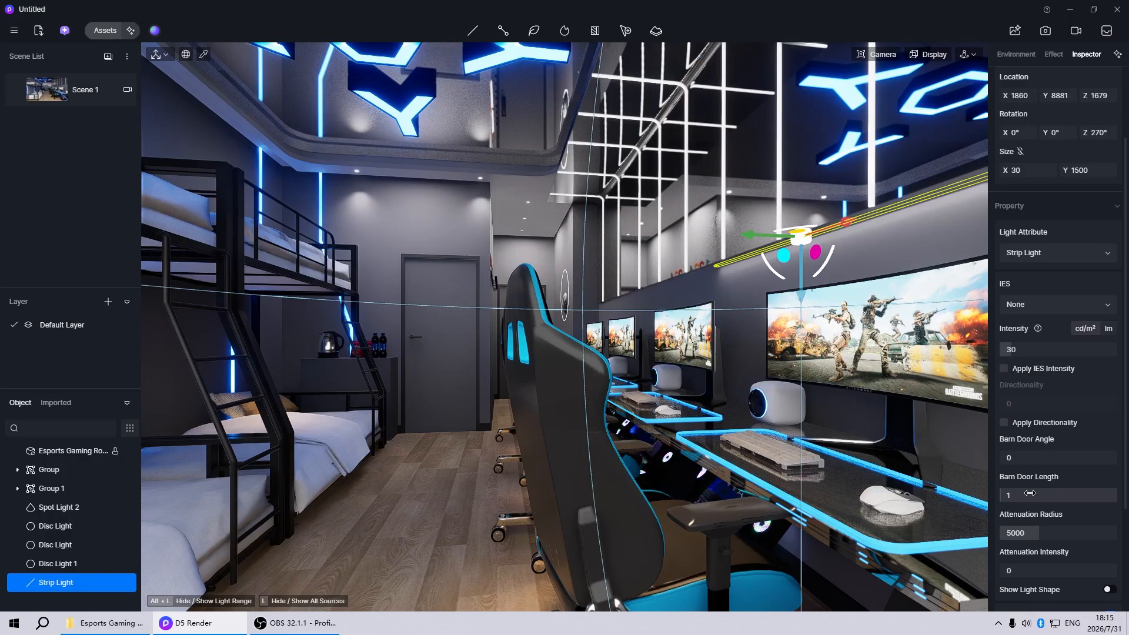
drag(1030, 493, 1022, 493)
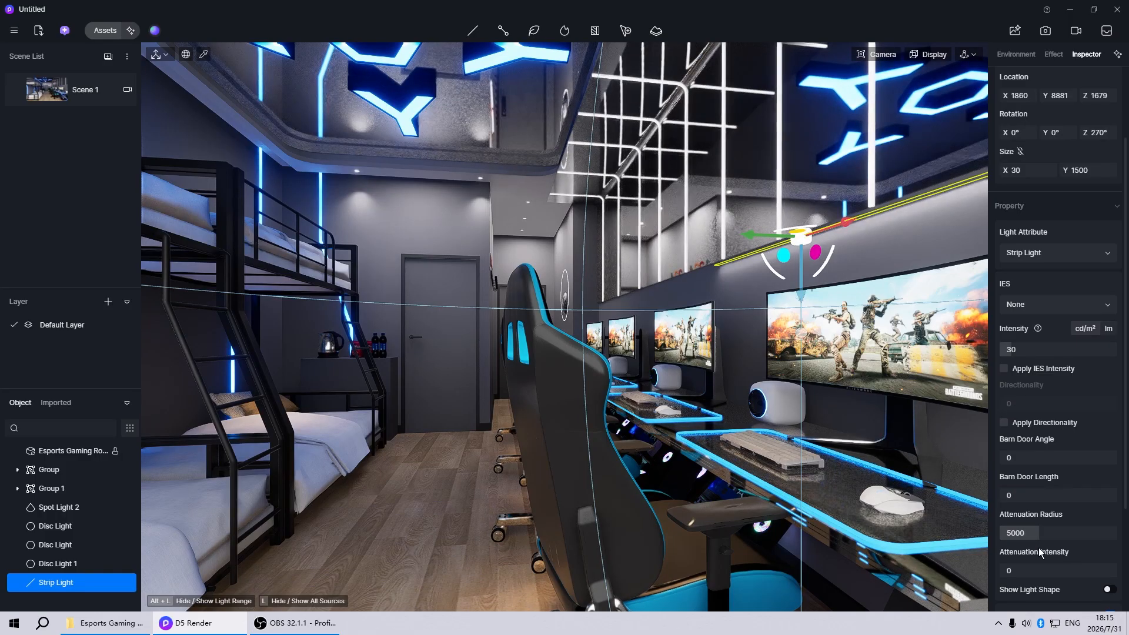
Color the new strip light blue with an HSV hue of 210 and saturation of 100.
scroll(1038, 552, down, 4)
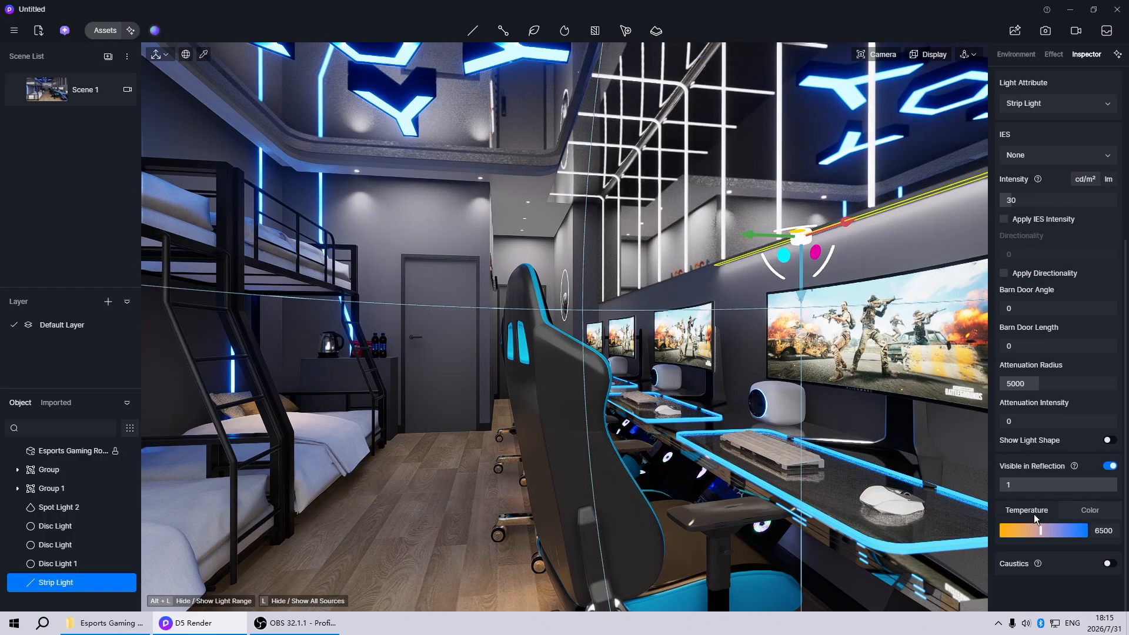
click(1081, 514)
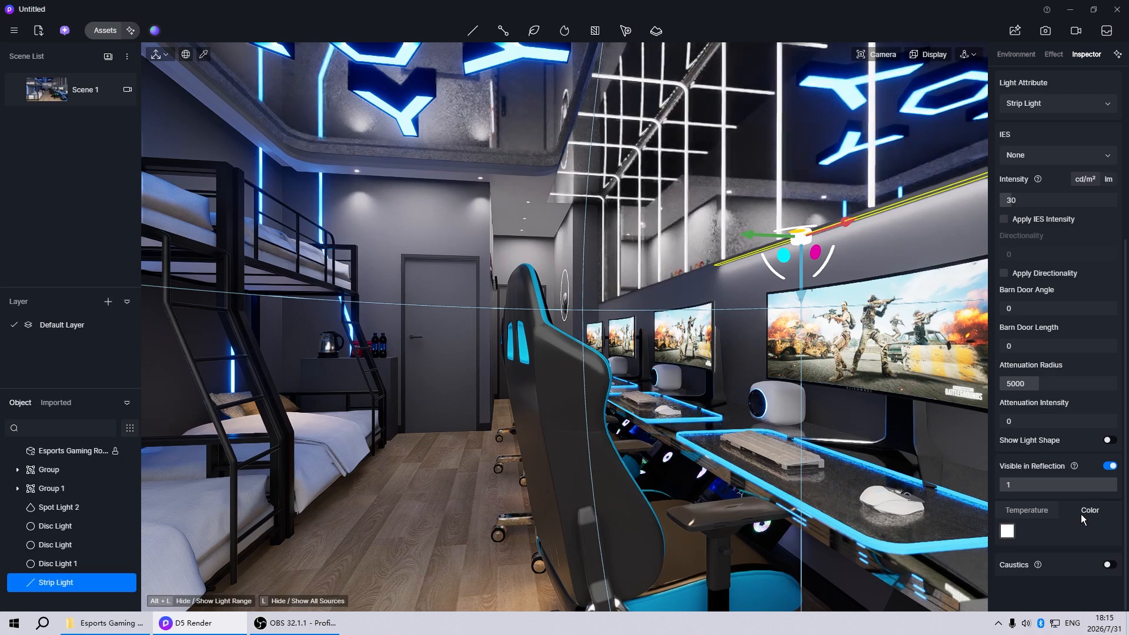
click(1008, 531)
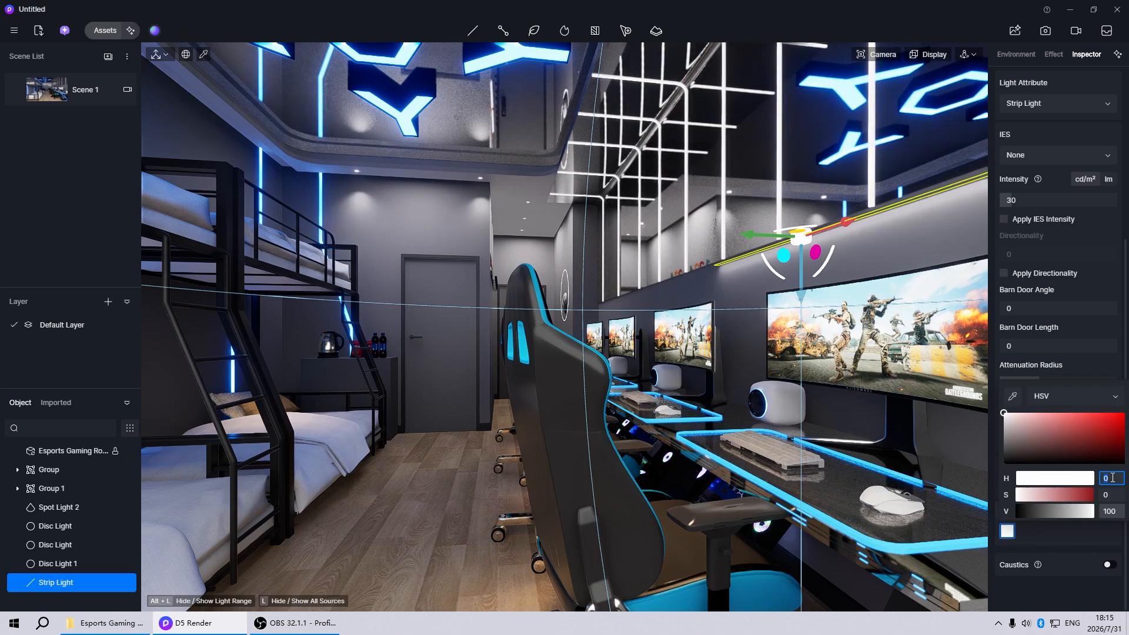
text(210)
key(Return)
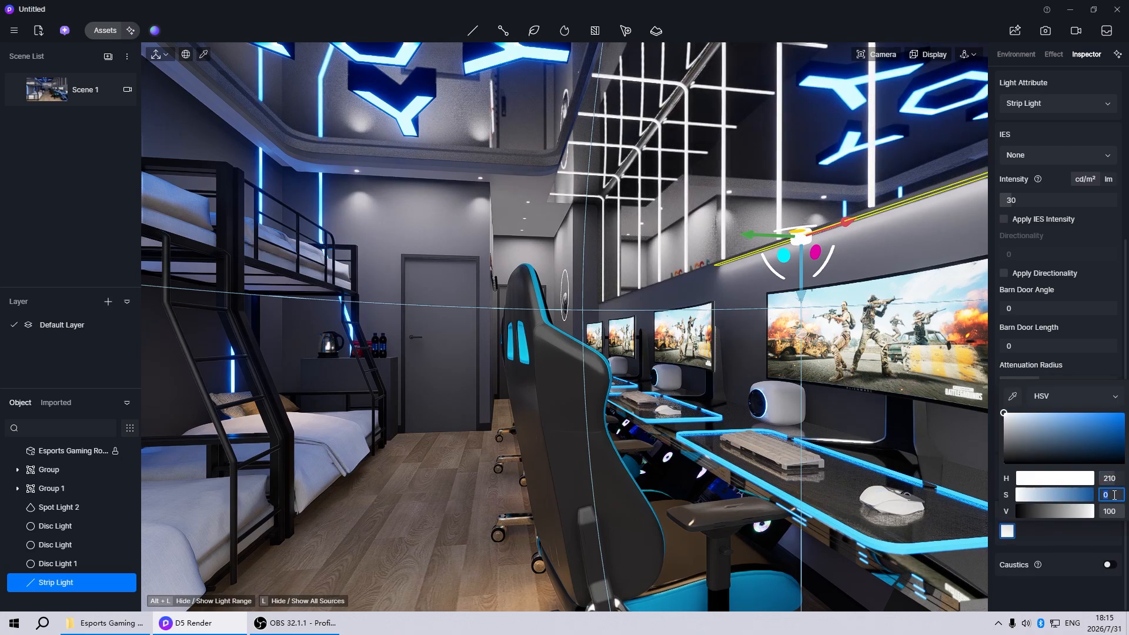
click(1114, 495)
text(100)
key(Return)
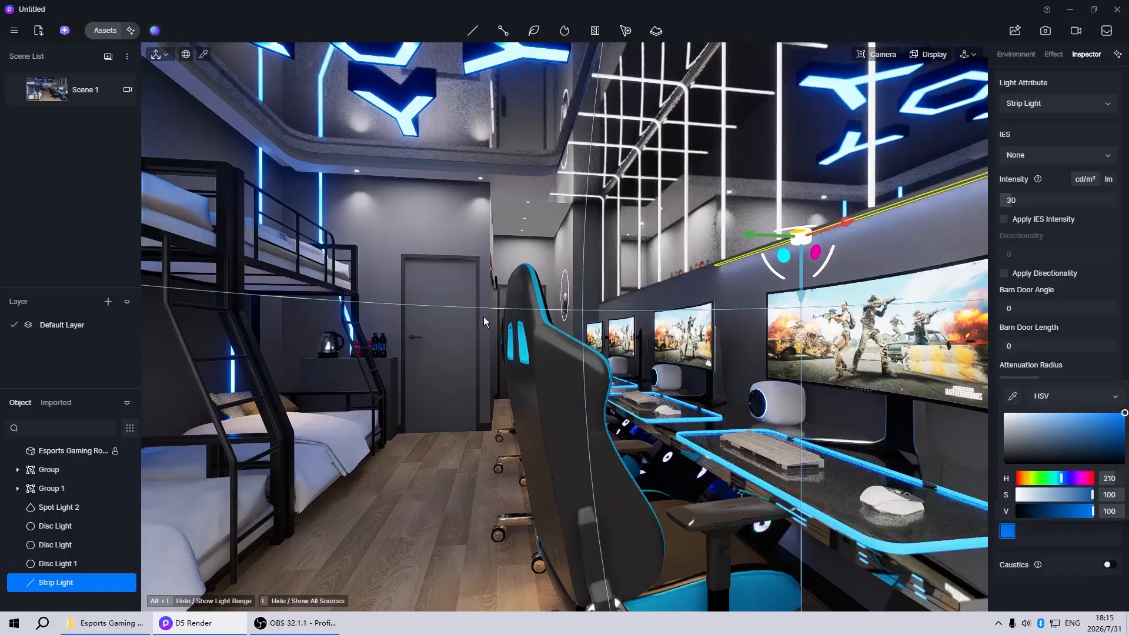
Raise the blue strip light vertically until it lies close to the top edge of the wall panel above the monitors.
scroll(485, 317, down, 5)
middle_drag(485, 317, 641, 288)
scroll(792, 248, up, 8)
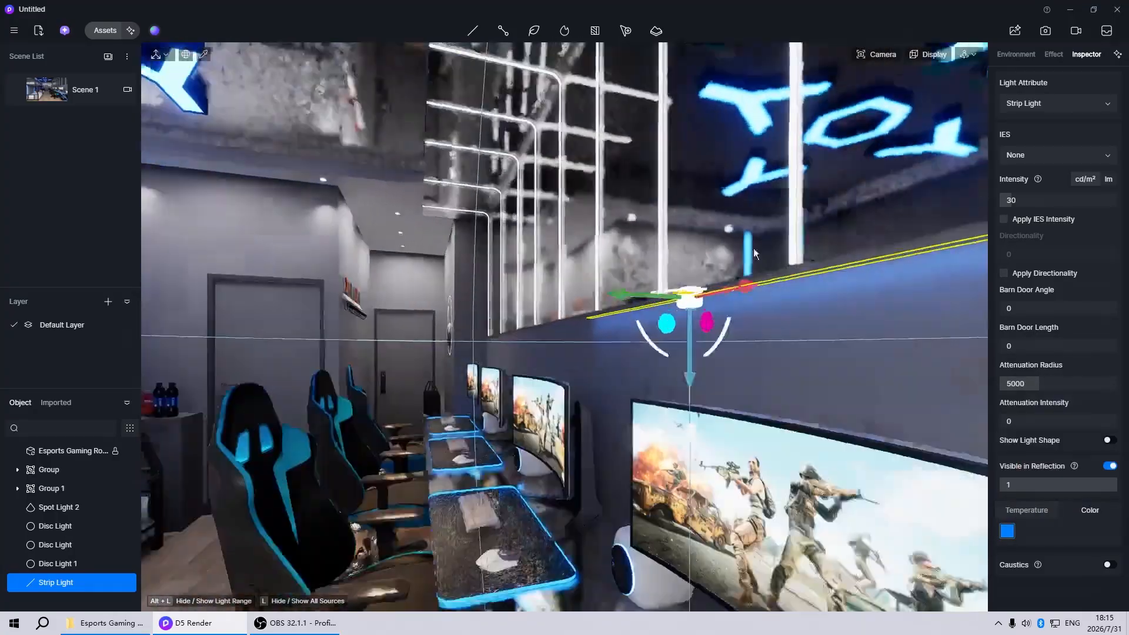
scroll(754, 250, down, 4)
right_drag(627, 330, 720, 362)
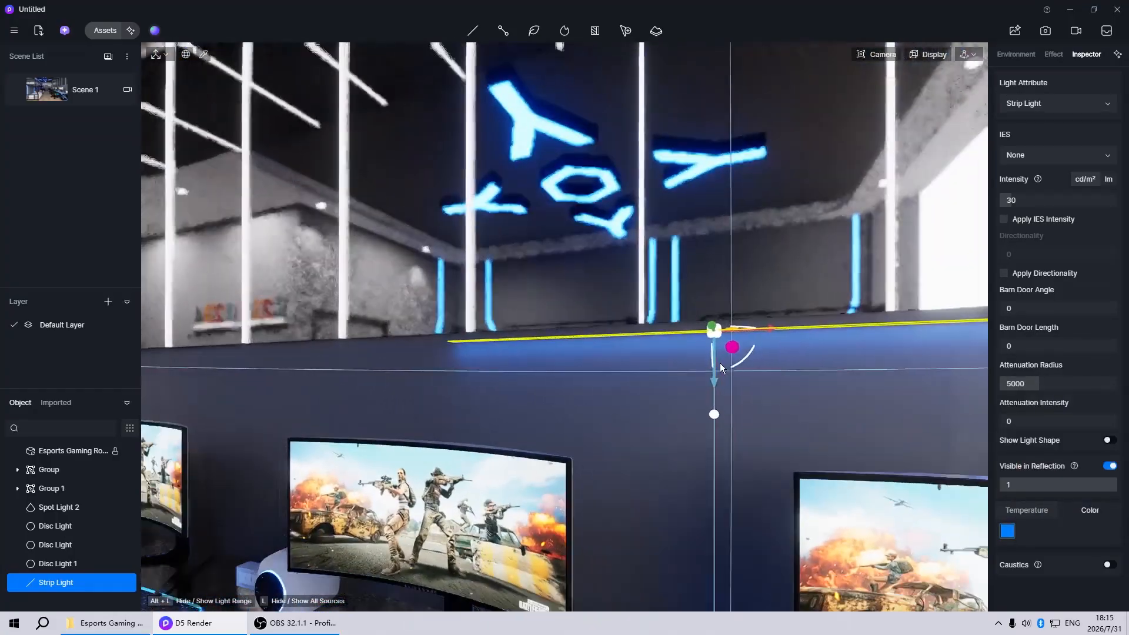
scroll(720, 362, down, 3)
right_drag(812, 385, 719, 366)
scroll(719, 366, up, 5)
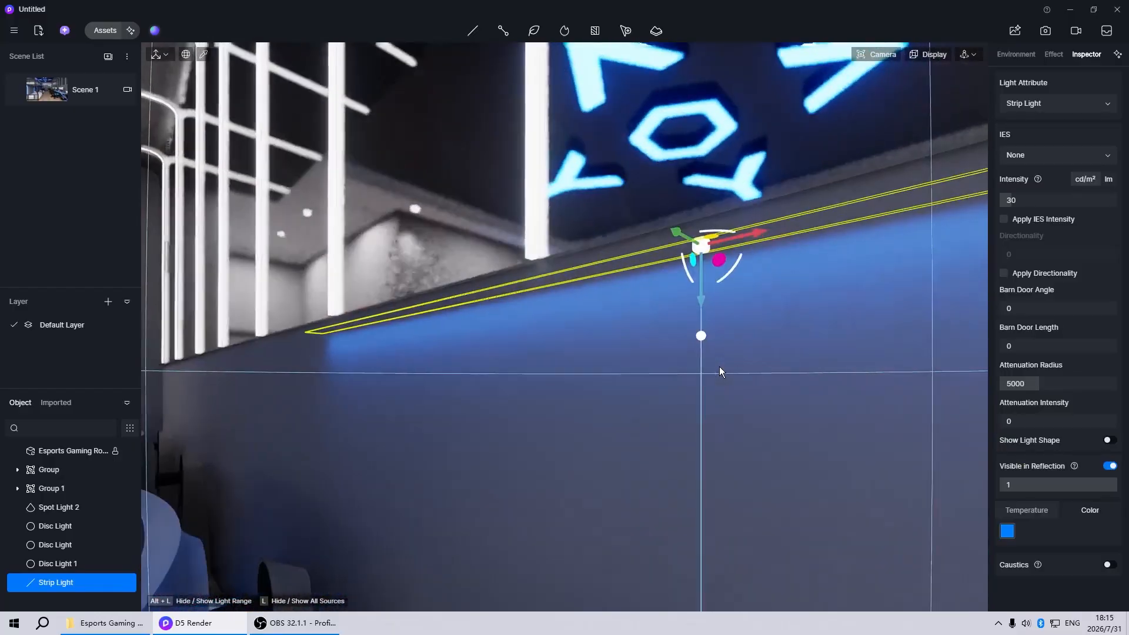
scroll(718, 370, up, 3)
scroll(718, 371, down, 3)
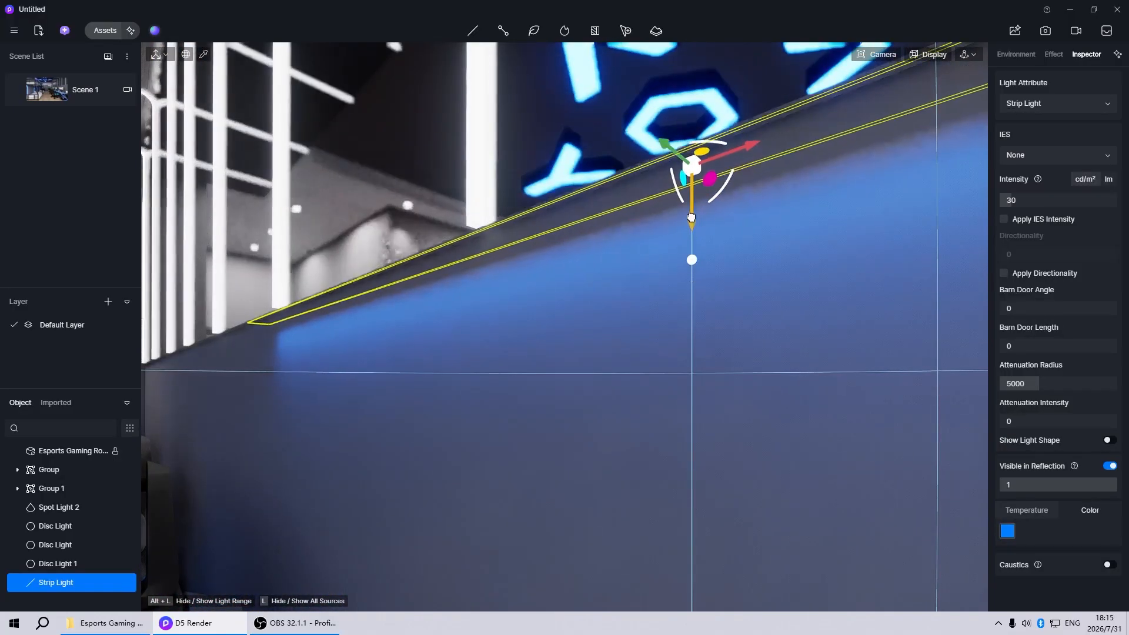
drag(691, 218, 688, 179)
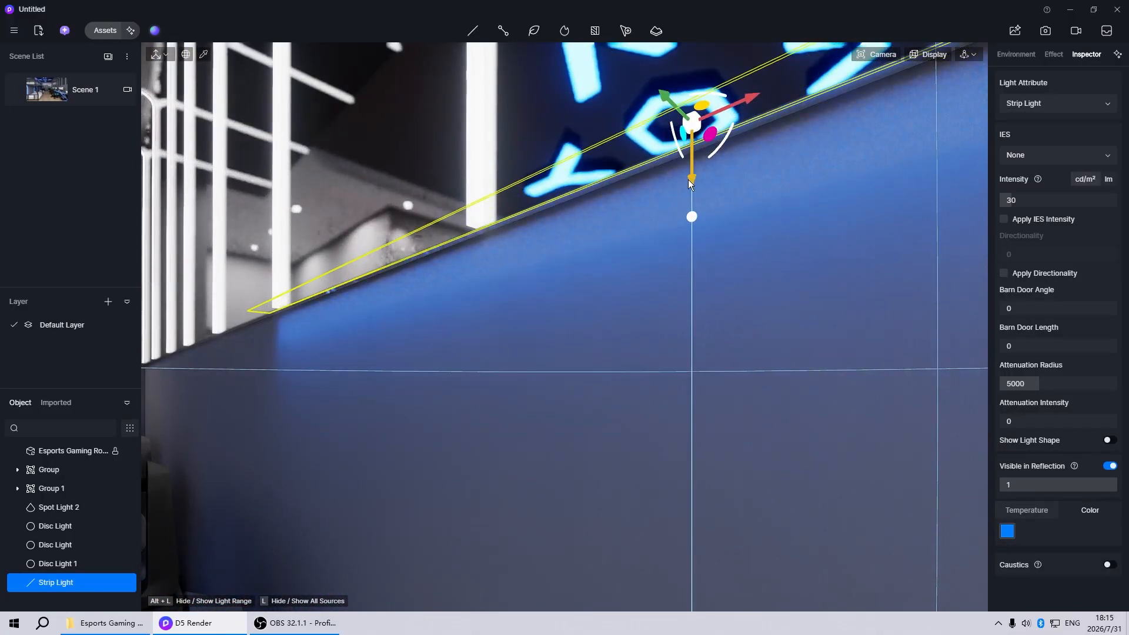
right_drag(688, 184, 668, 194)
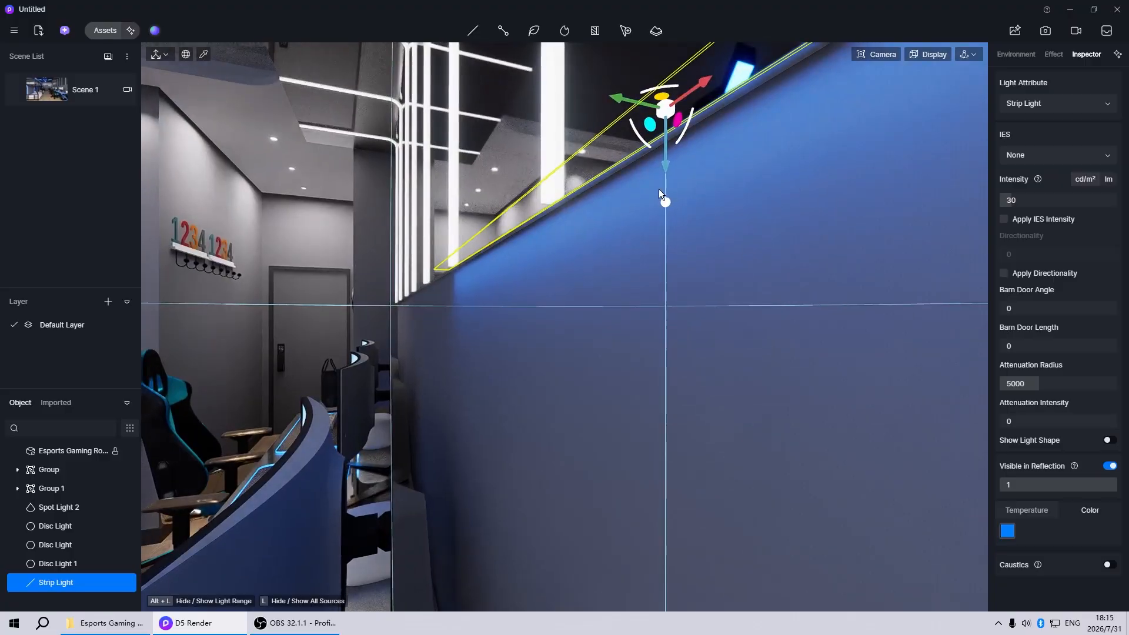
Fine-tune the strip light's distance from the wall and its height so that it sits along the panel's upper ledge.
scroll(667, 95, up, 3)
scroll(653, 141, down, 5)
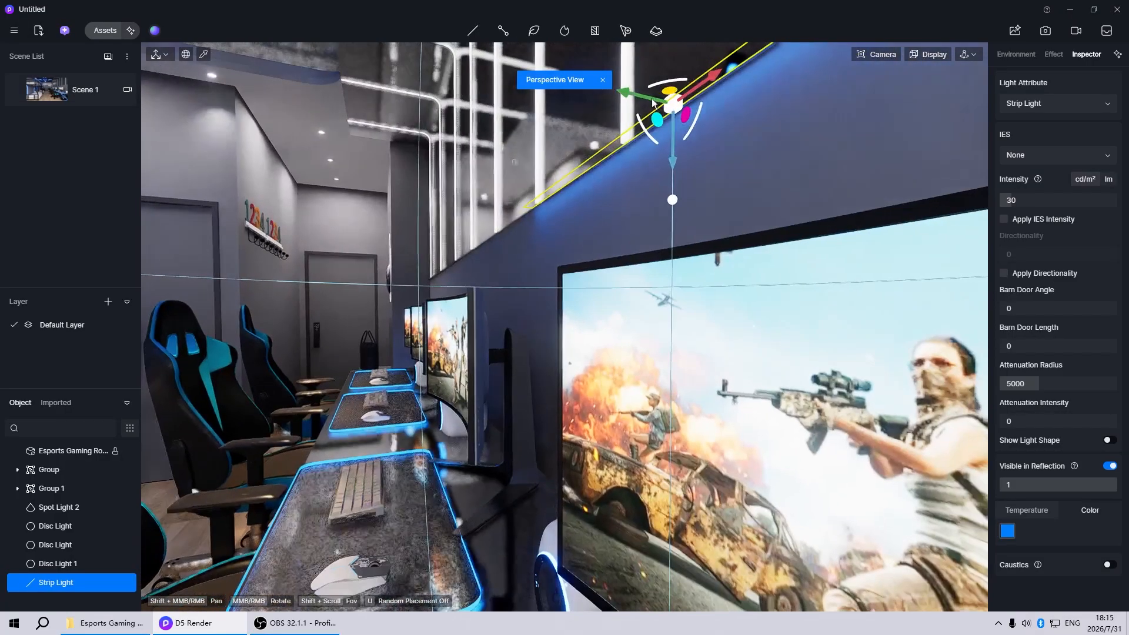
scroll(675, 83, up, 3)
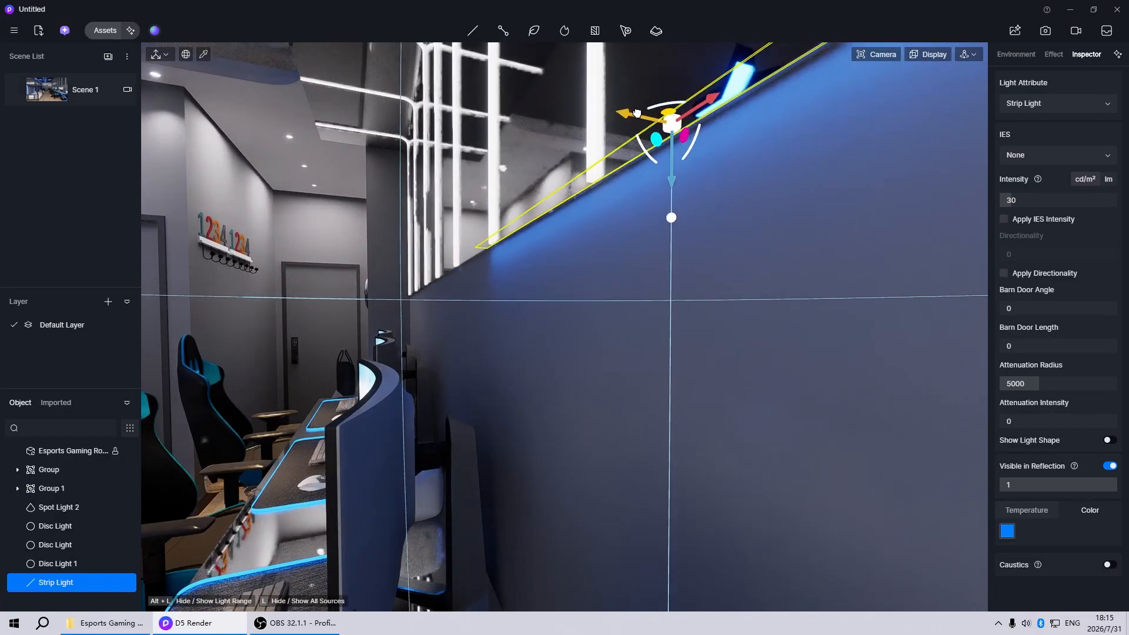
scroll(655, 168, up, 3)
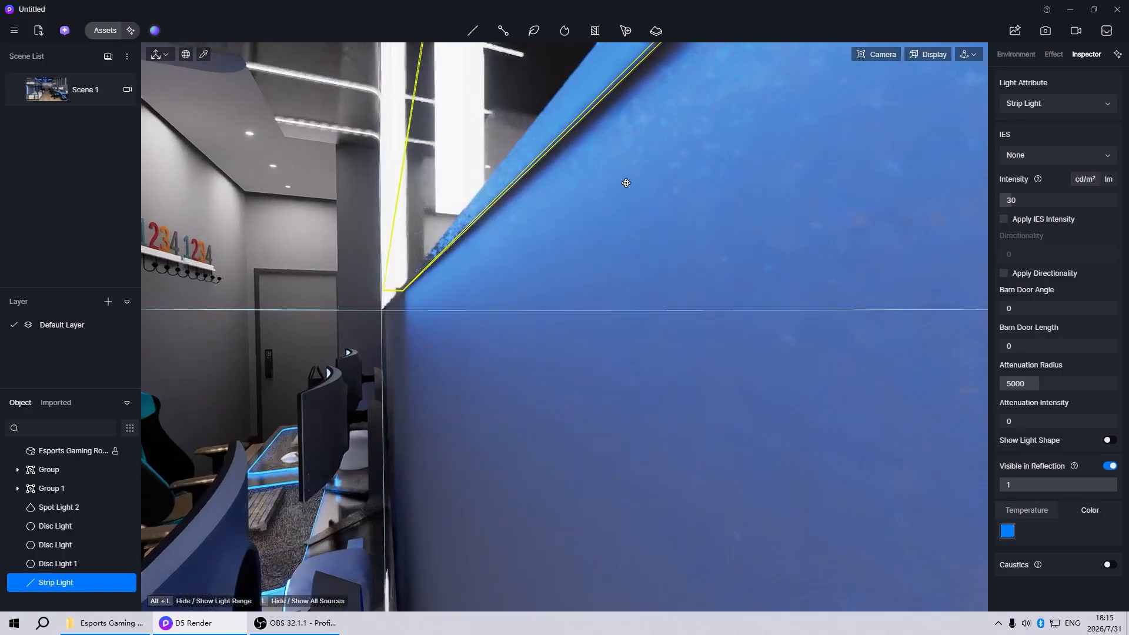
scroll(627, 183, down, 5)
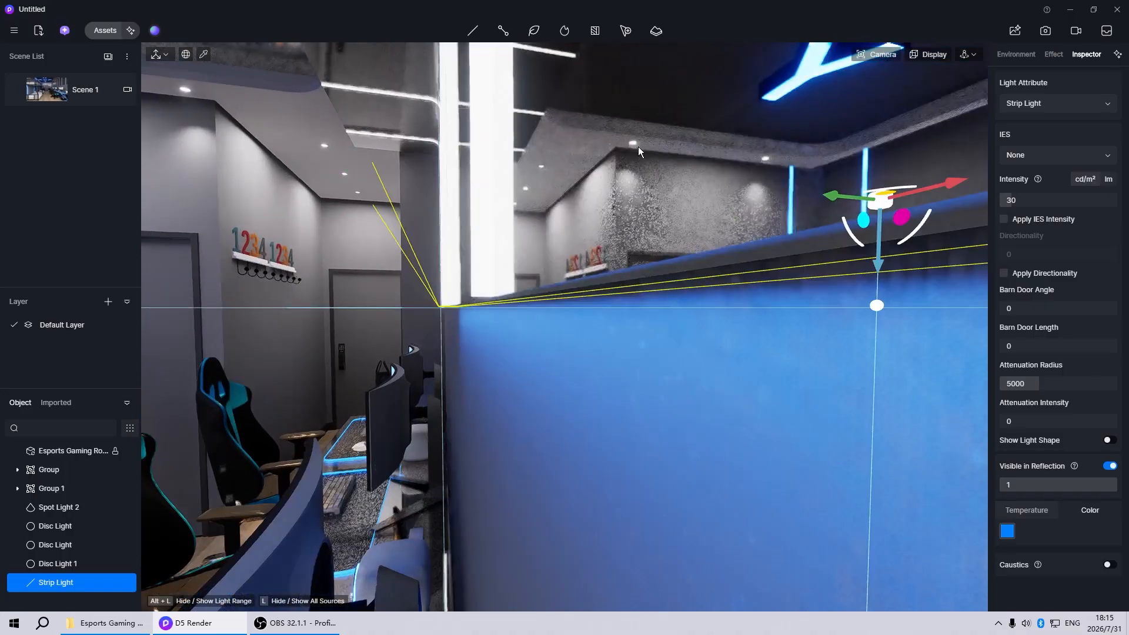
scroll(648, 154, down, 1)
scroll(648, 155, up, 1)
scroll(647, 155, down, 1)
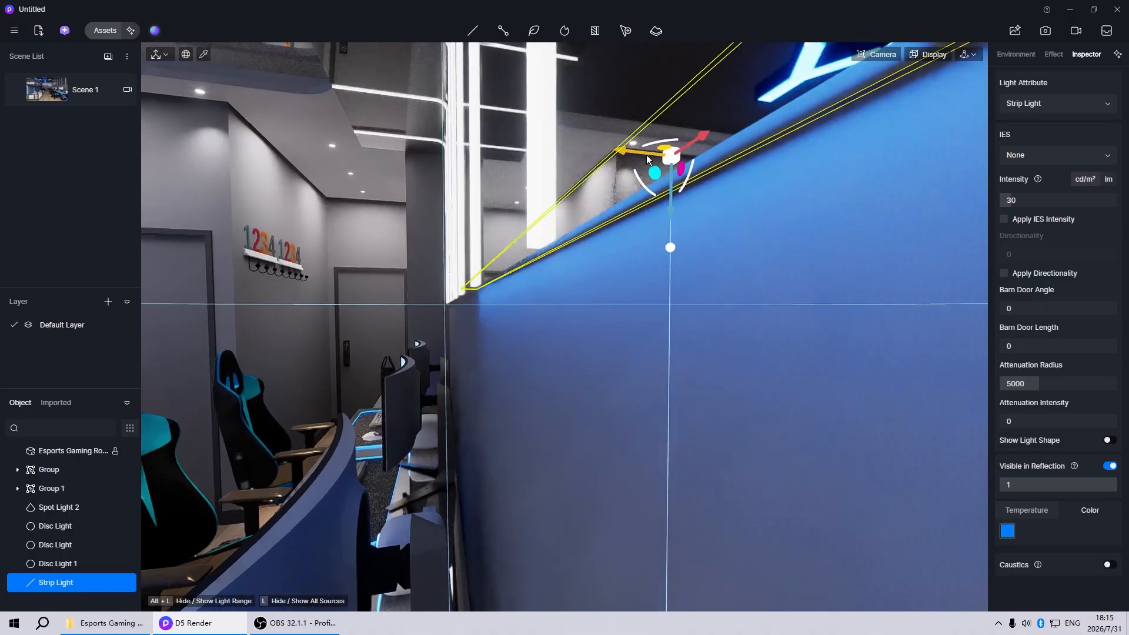
drag(647, 158, 646, 155)
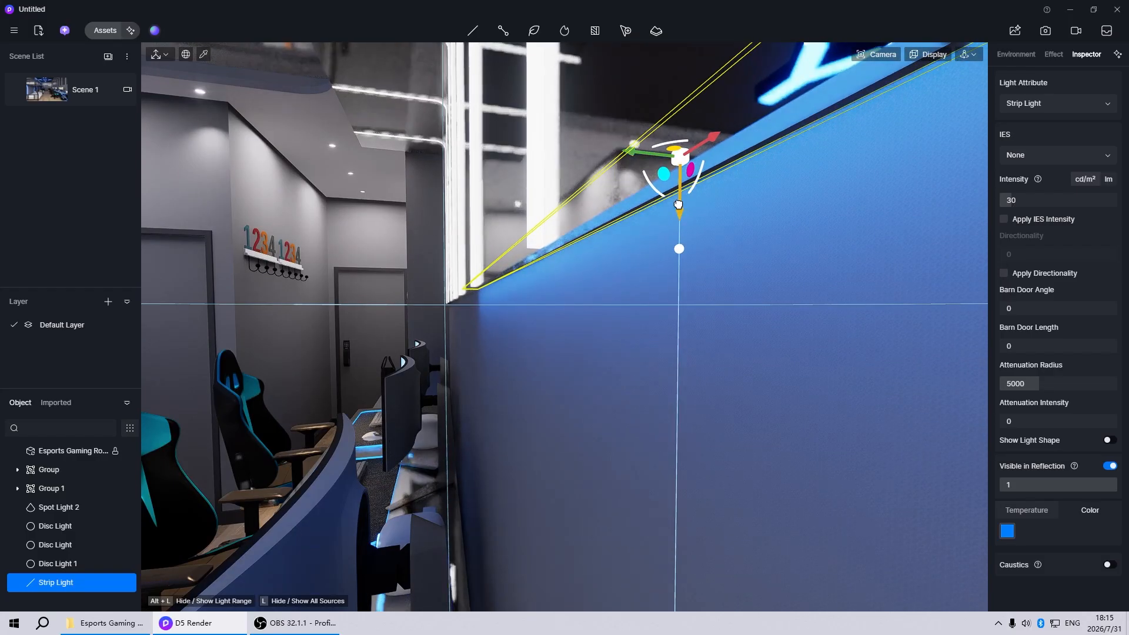
drag(678, 204, 682, 201)
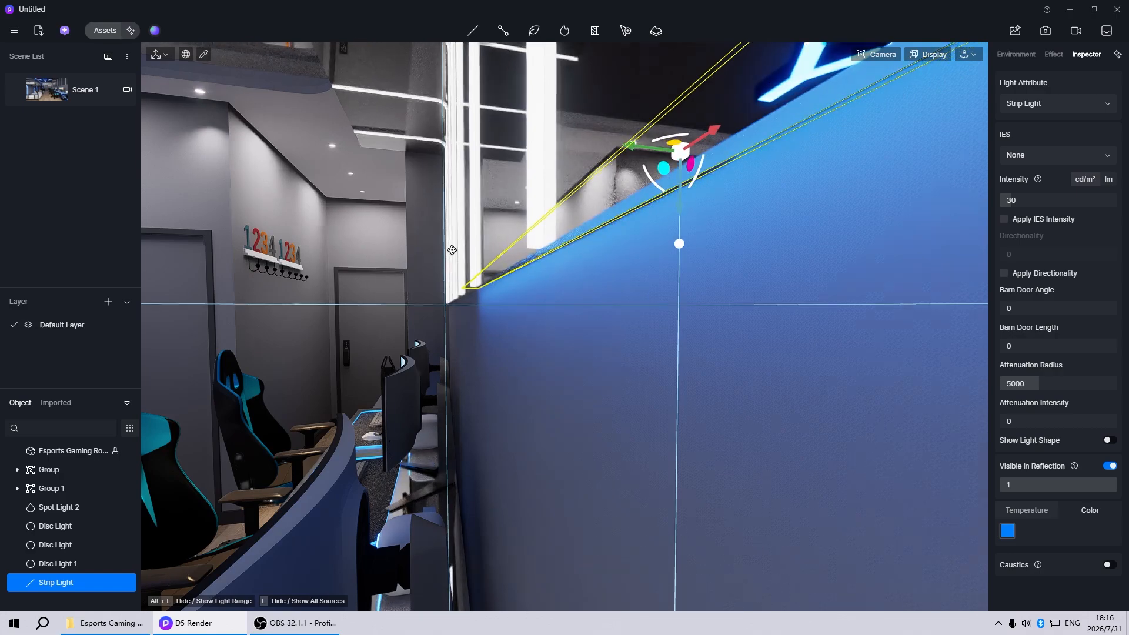
Shift the strip light along the wall toward the room's far end and stretch it lengthwise across the monitor row.
right_drag(451, 247, 521, 287)
scroll(521, 287, up, 3)
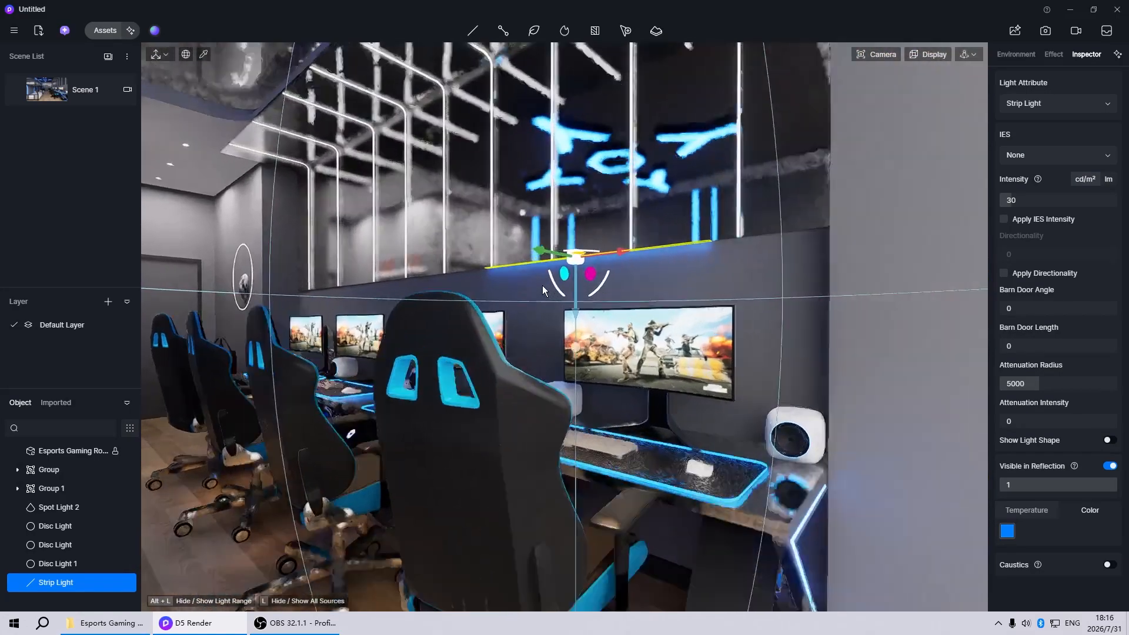
drag(616, 250, 522, 272)
key(s)
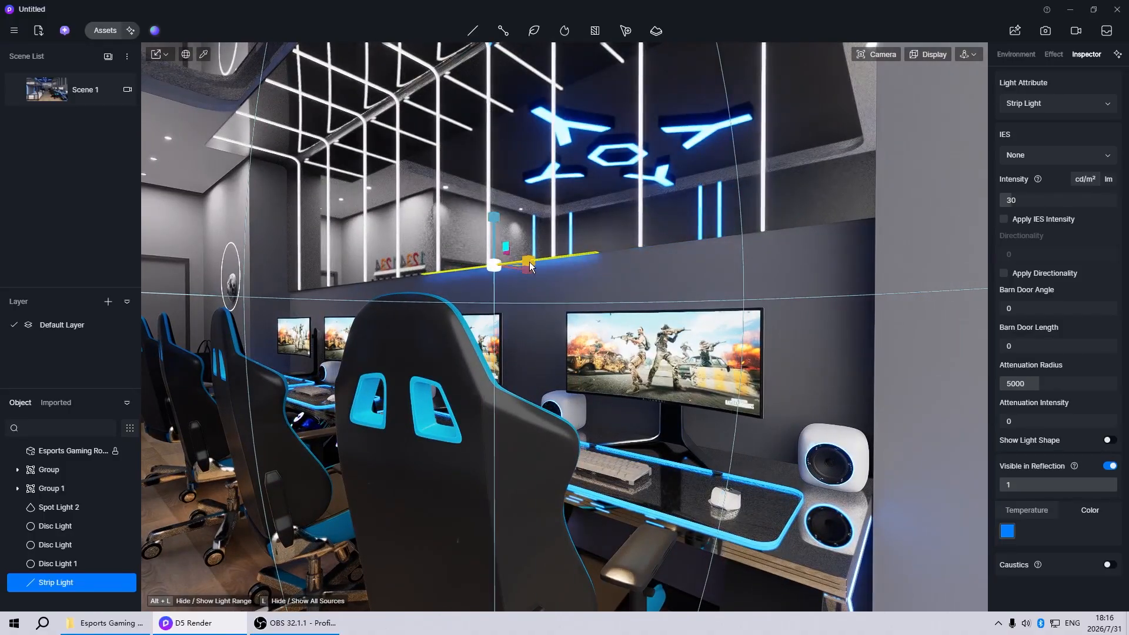
drag(761, 283, 942, 355)
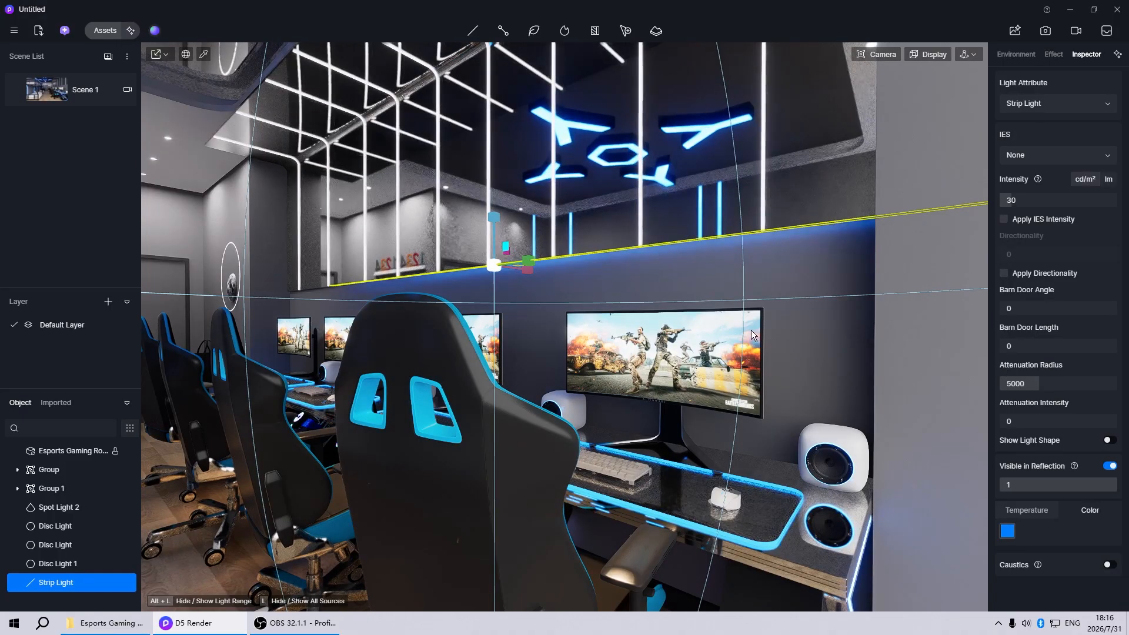
Slide the stretched strip light along the wall and adjust its length to fit the full run of the panel above the monitors.
key(m)
drag(526, 265, 488, 268)
key(n)
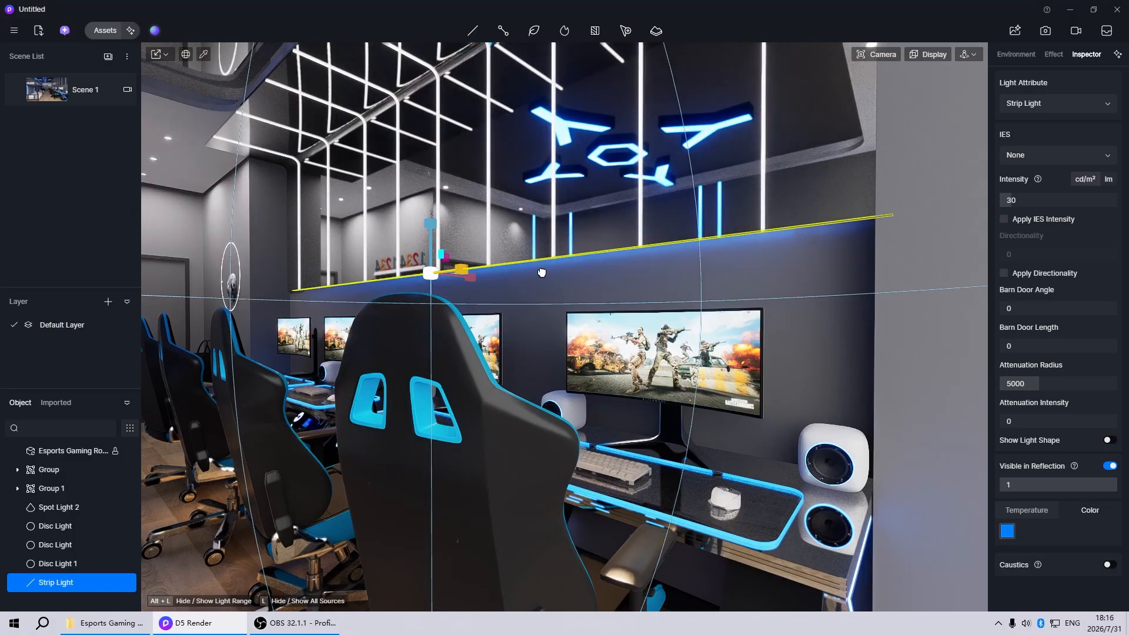
middle_drag(402, 291, 444, 293)
key(n)
drag(495, 275, 466, 277)
scroll(502, 313, up, 4)
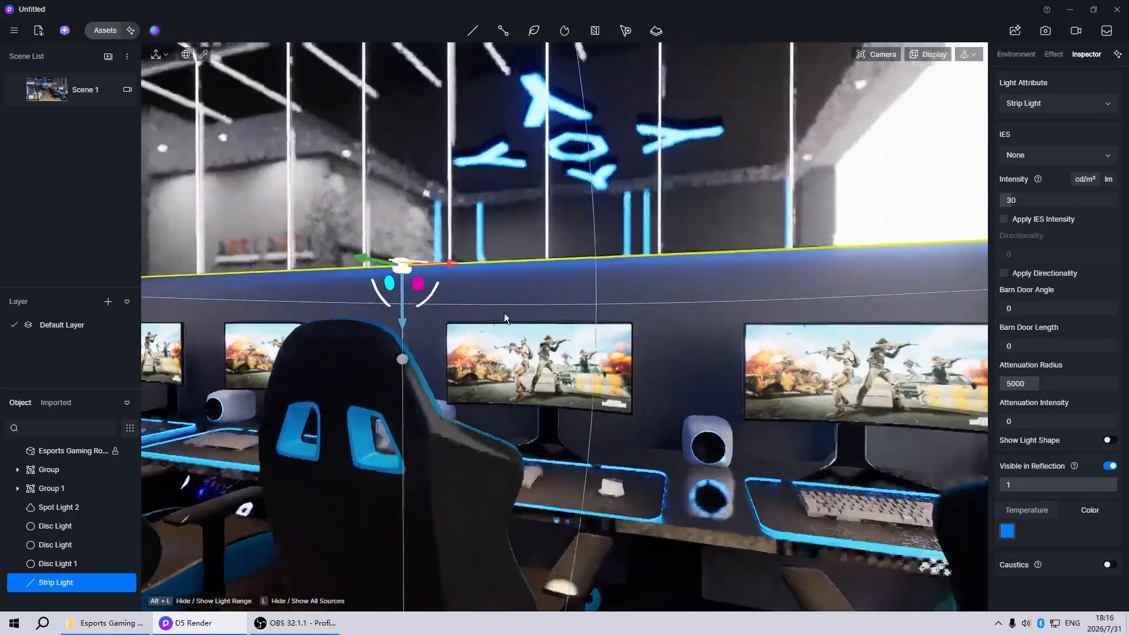
middle_drag(505, 314, 441, 312)
scroll(440, 307, up, 3)
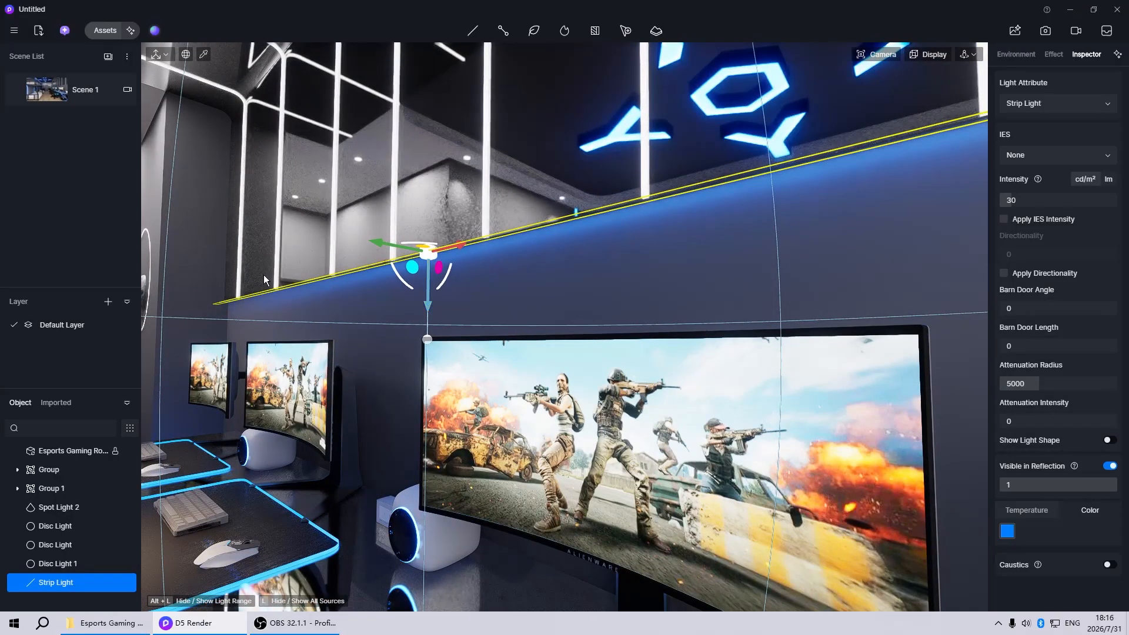
Return to the Scene 1 view and render it as a 4k still image at 3840 × 2560, saved as Scene 1.png.
click(71, 93)
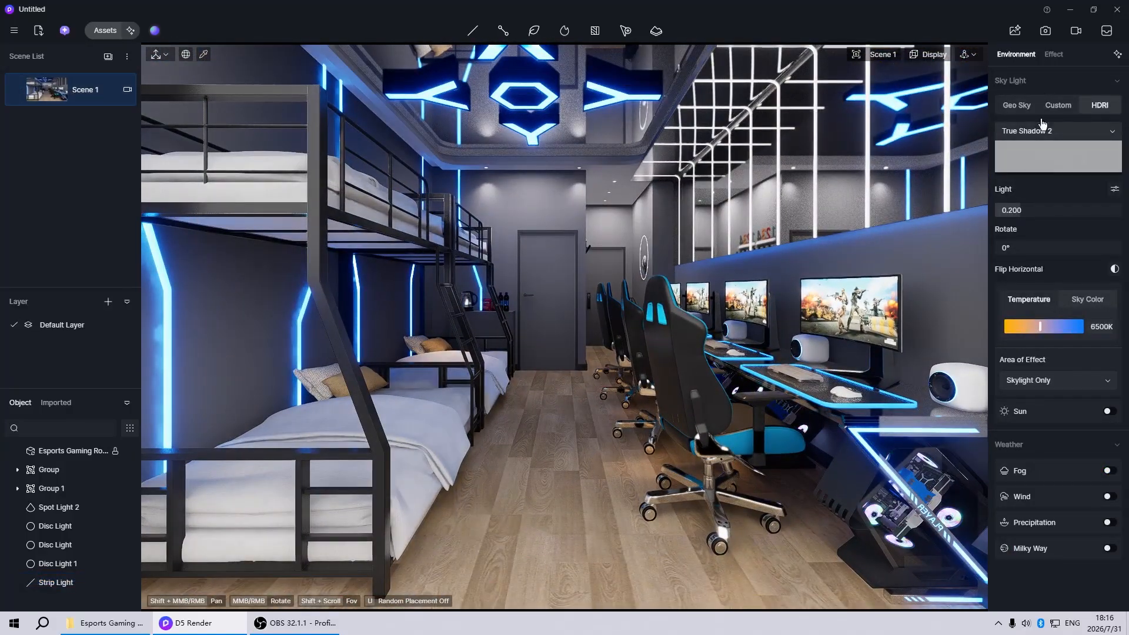
click(1045, 30)
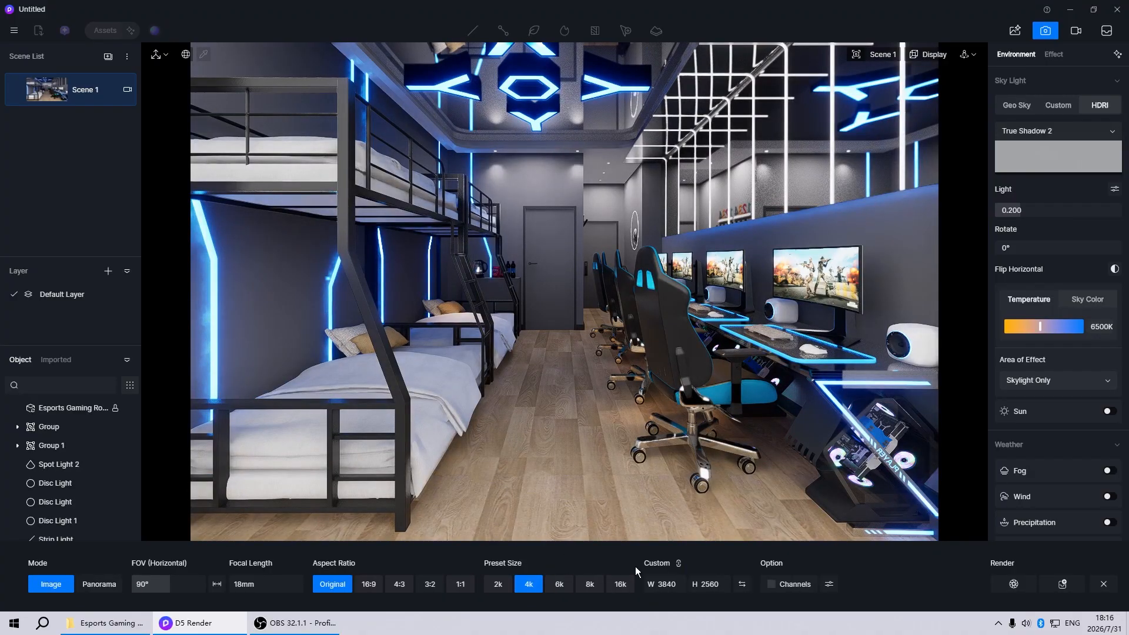
click(1012, 584)
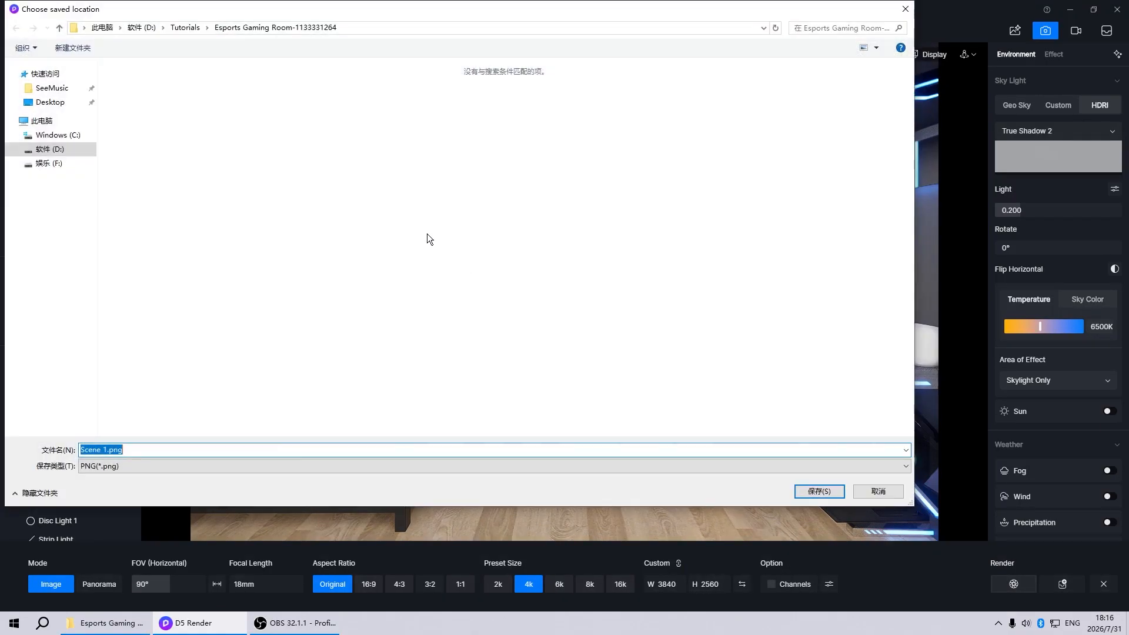
click(818, 493)
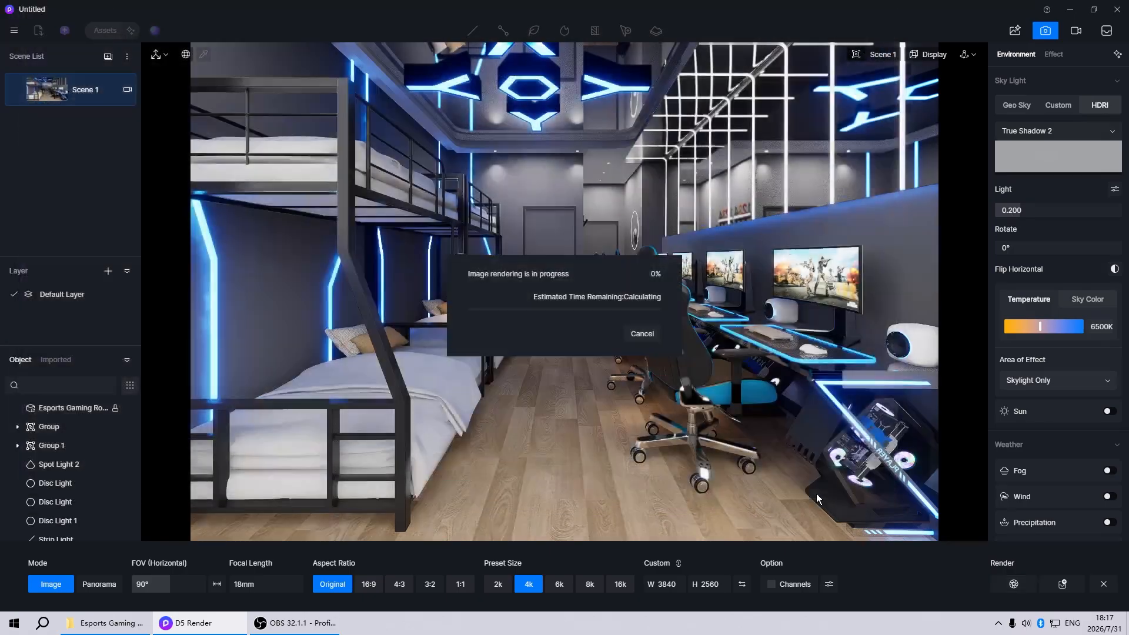